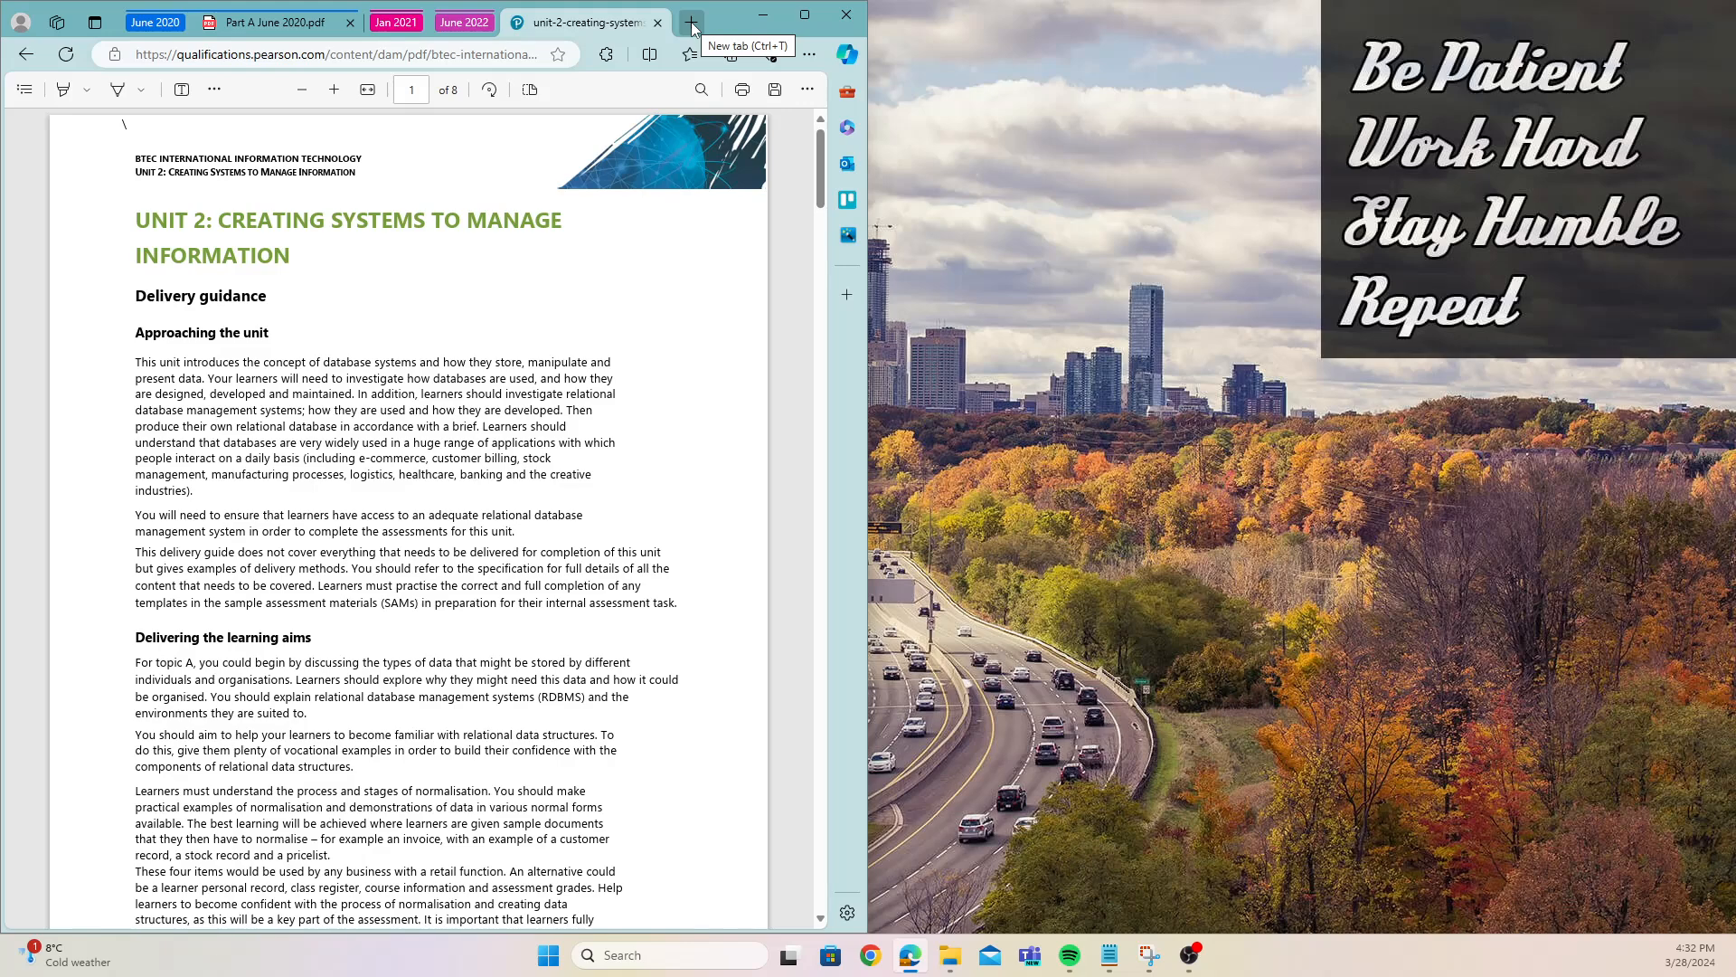
# - Open Part A June 2020.pdf and rotate the pages so the Figure 1 data table on page 6 can be read upright
pyautogui.click(156, 24)
pyautogui.click(155, 24)
pyautogui.click(268, 27)
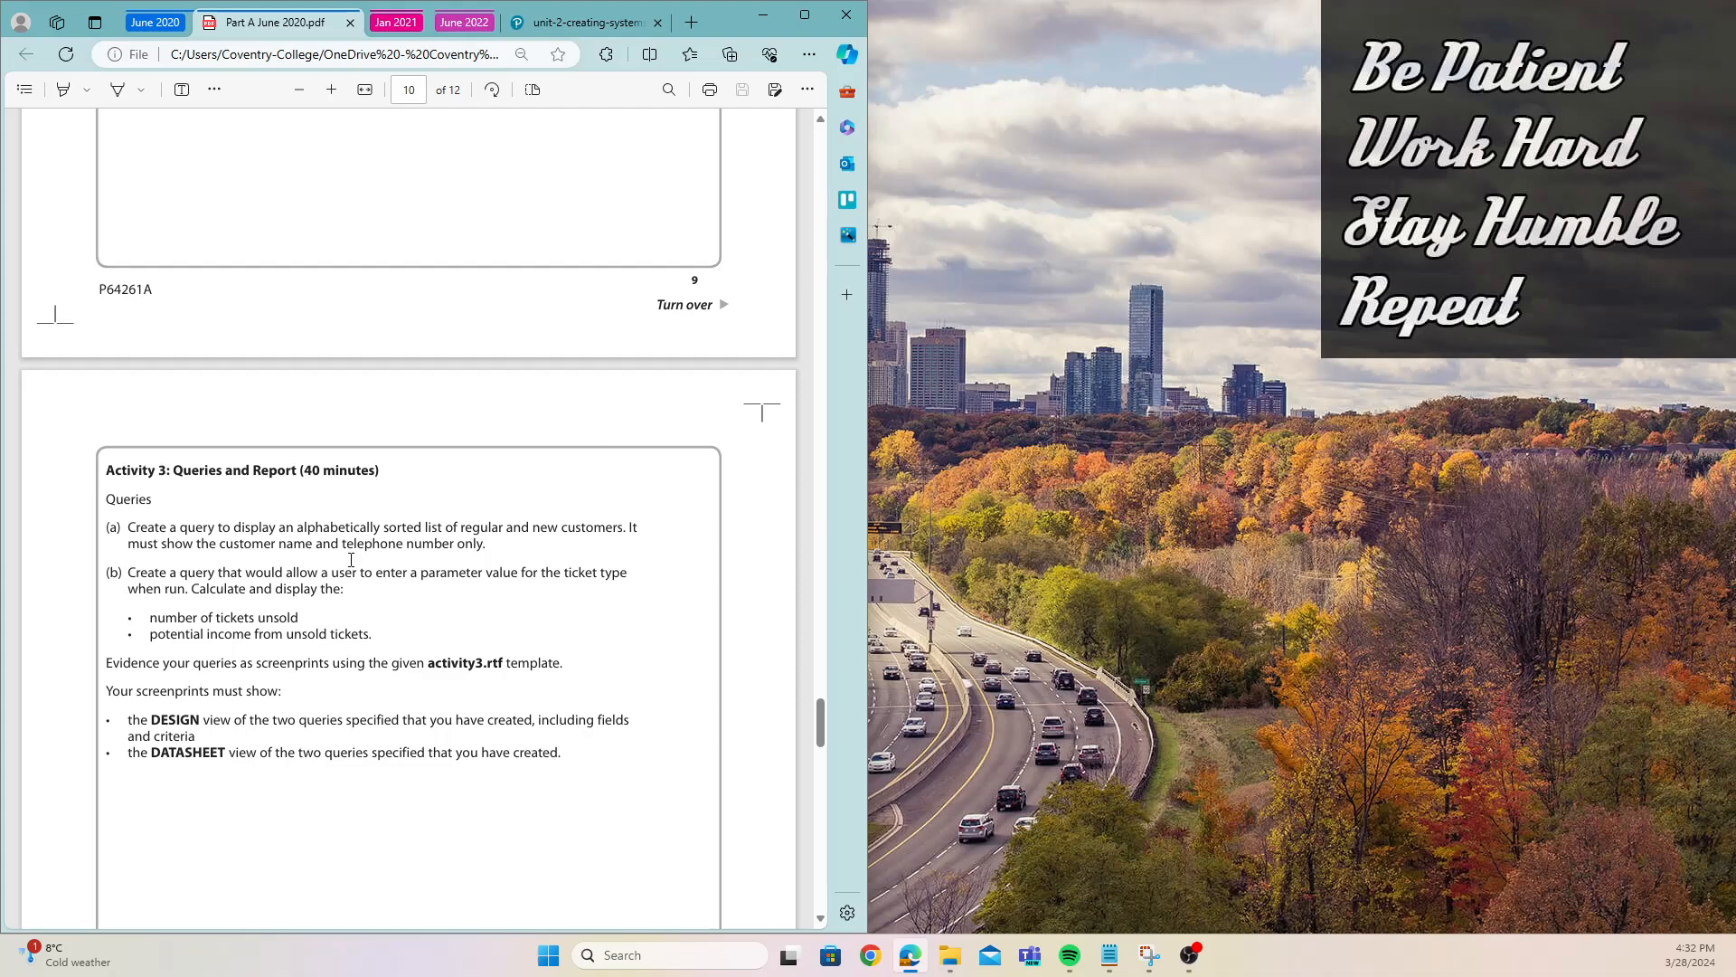
pyautogui.scroll(15, 351, 560)
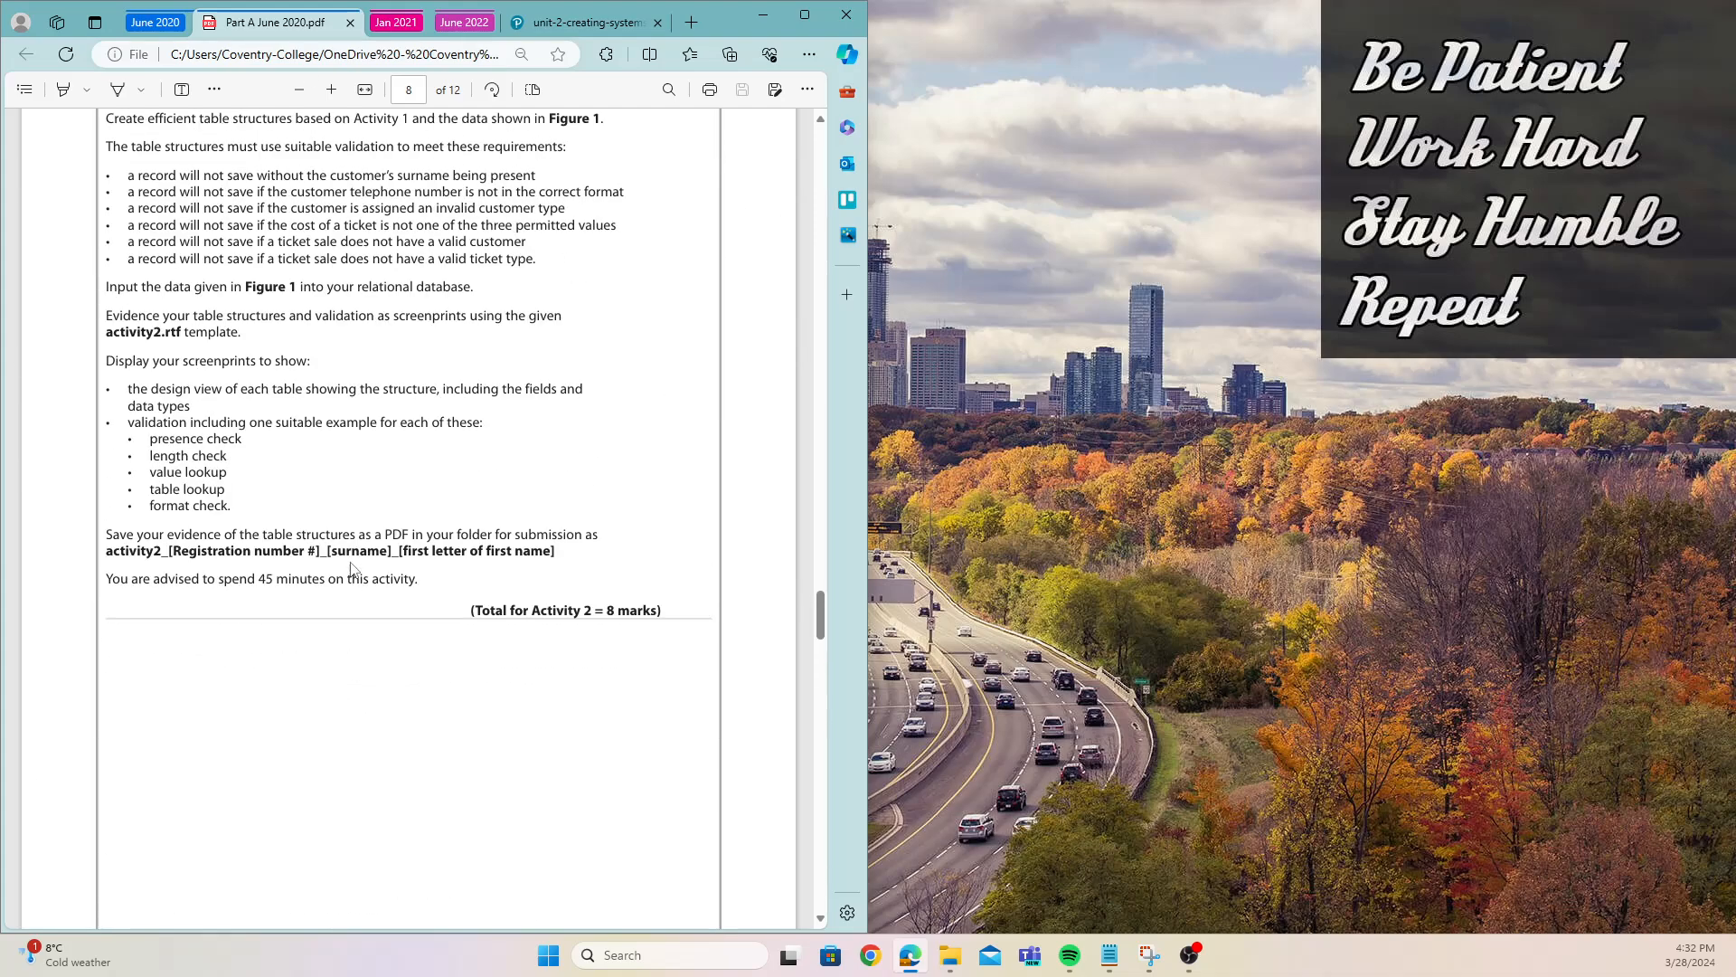
pyautogui.scroll(15, 351, 568)
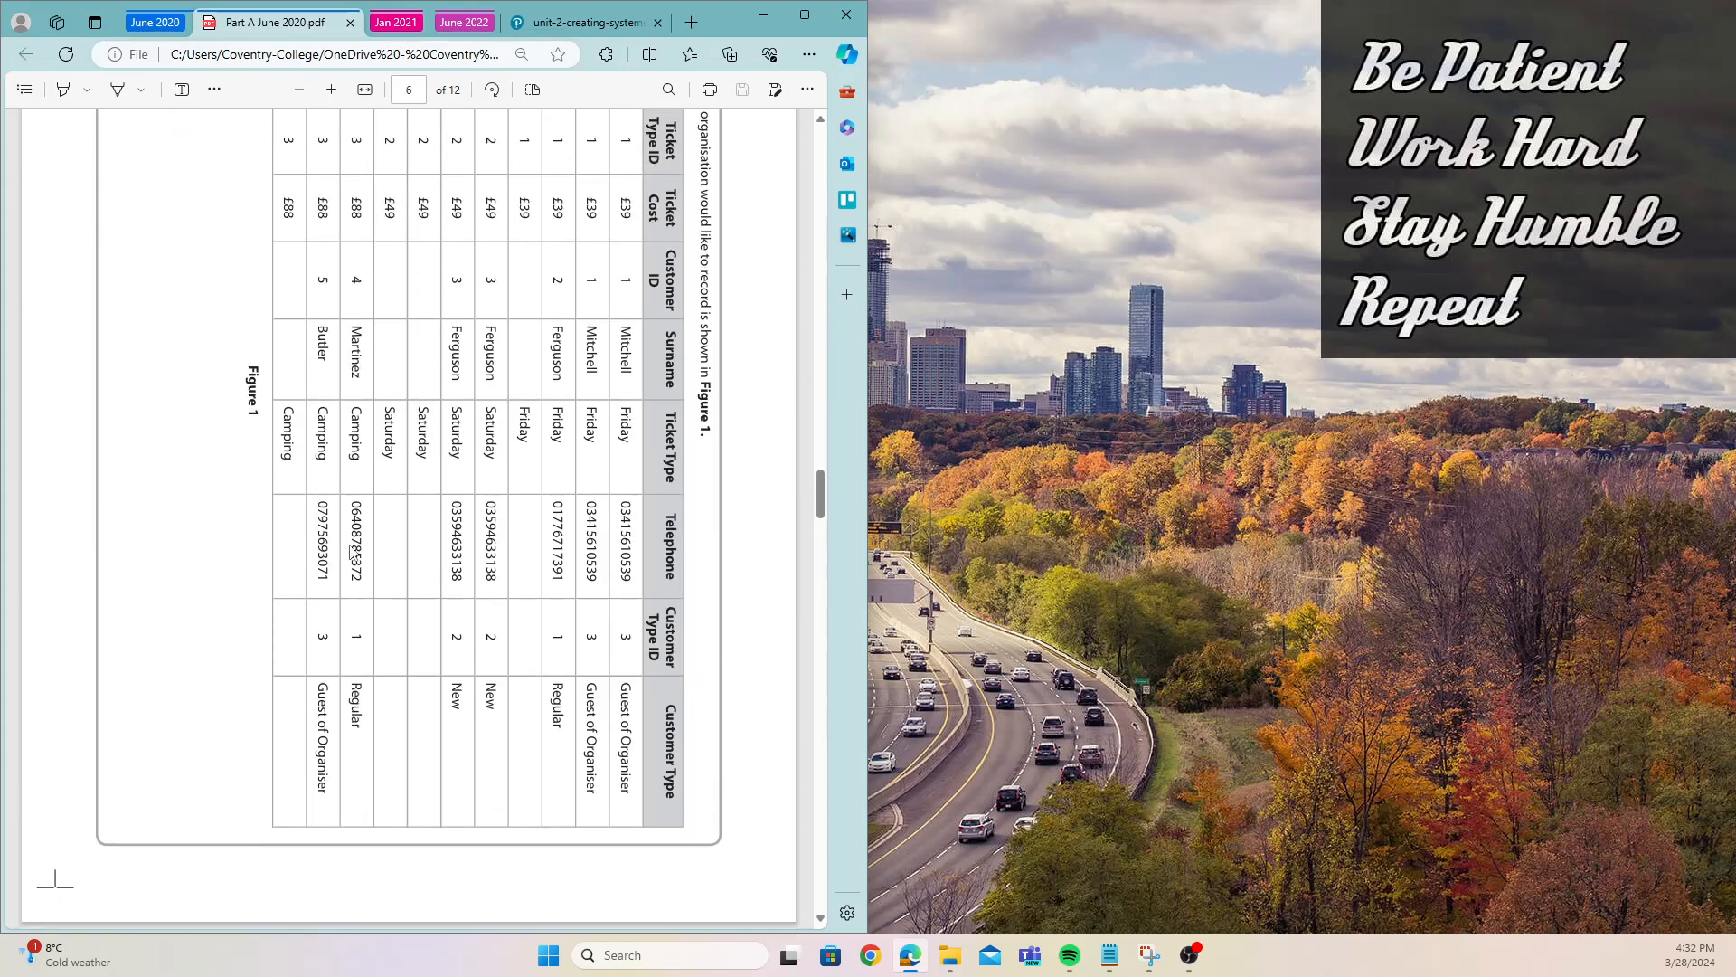
pyautogui.scroll(2, 351, 550)
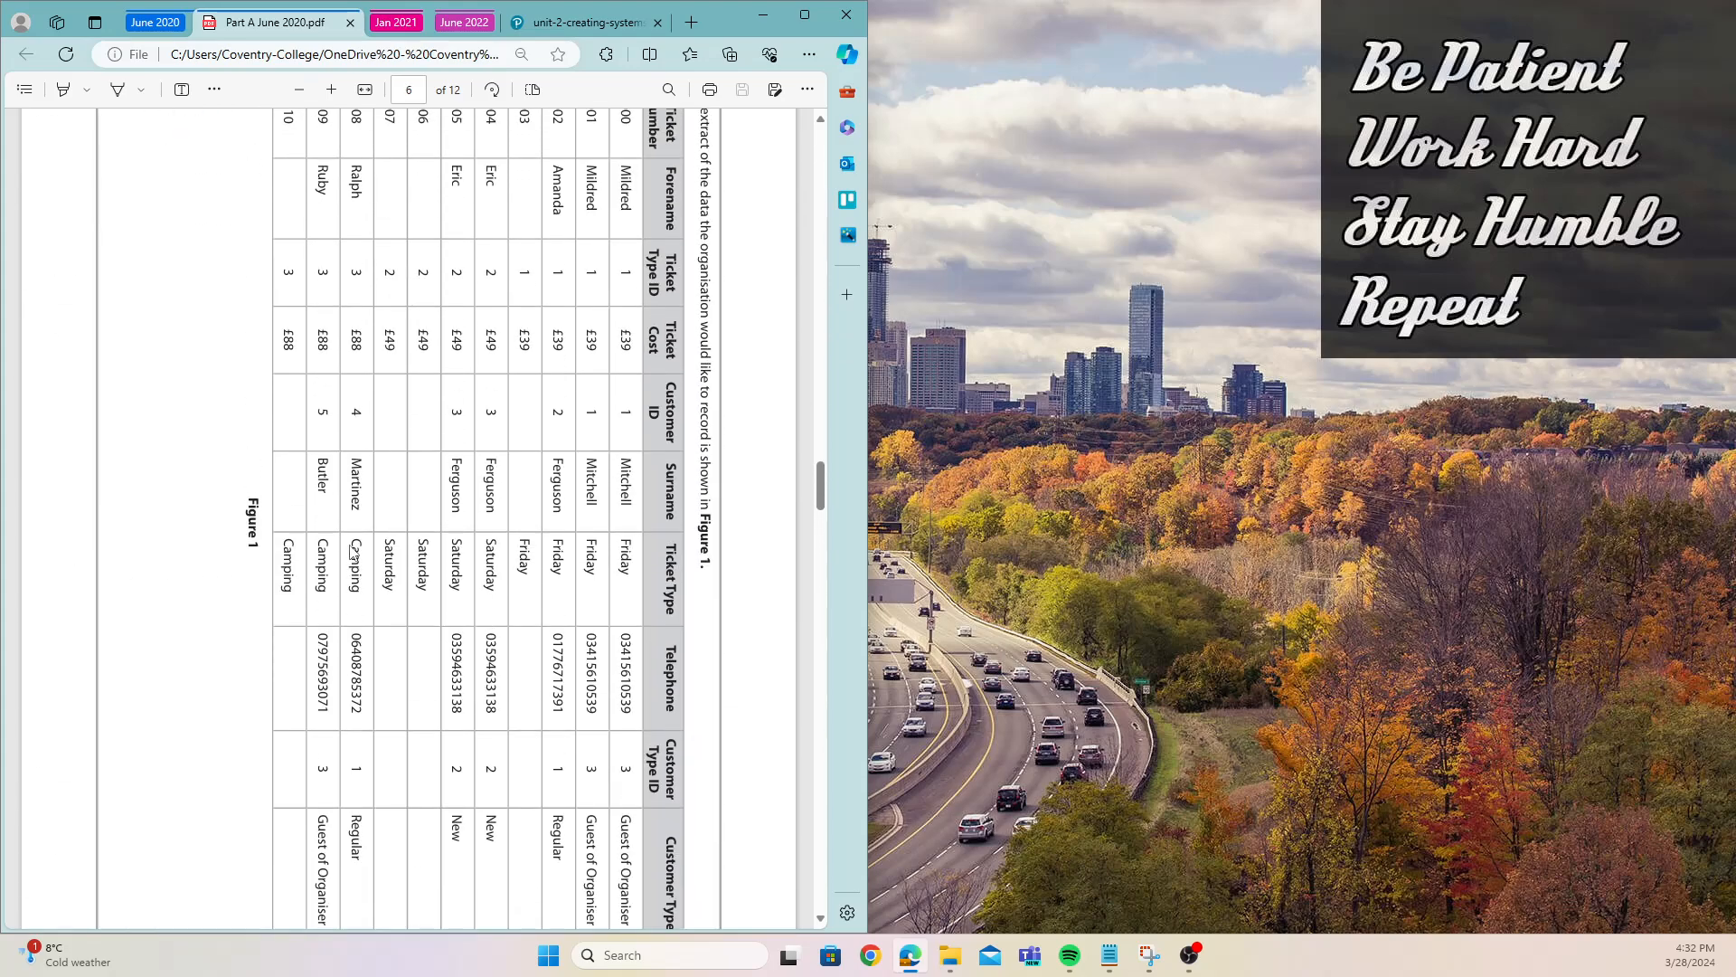
pyautogui.click(480, 94)
pyautogui.click(479, 94)
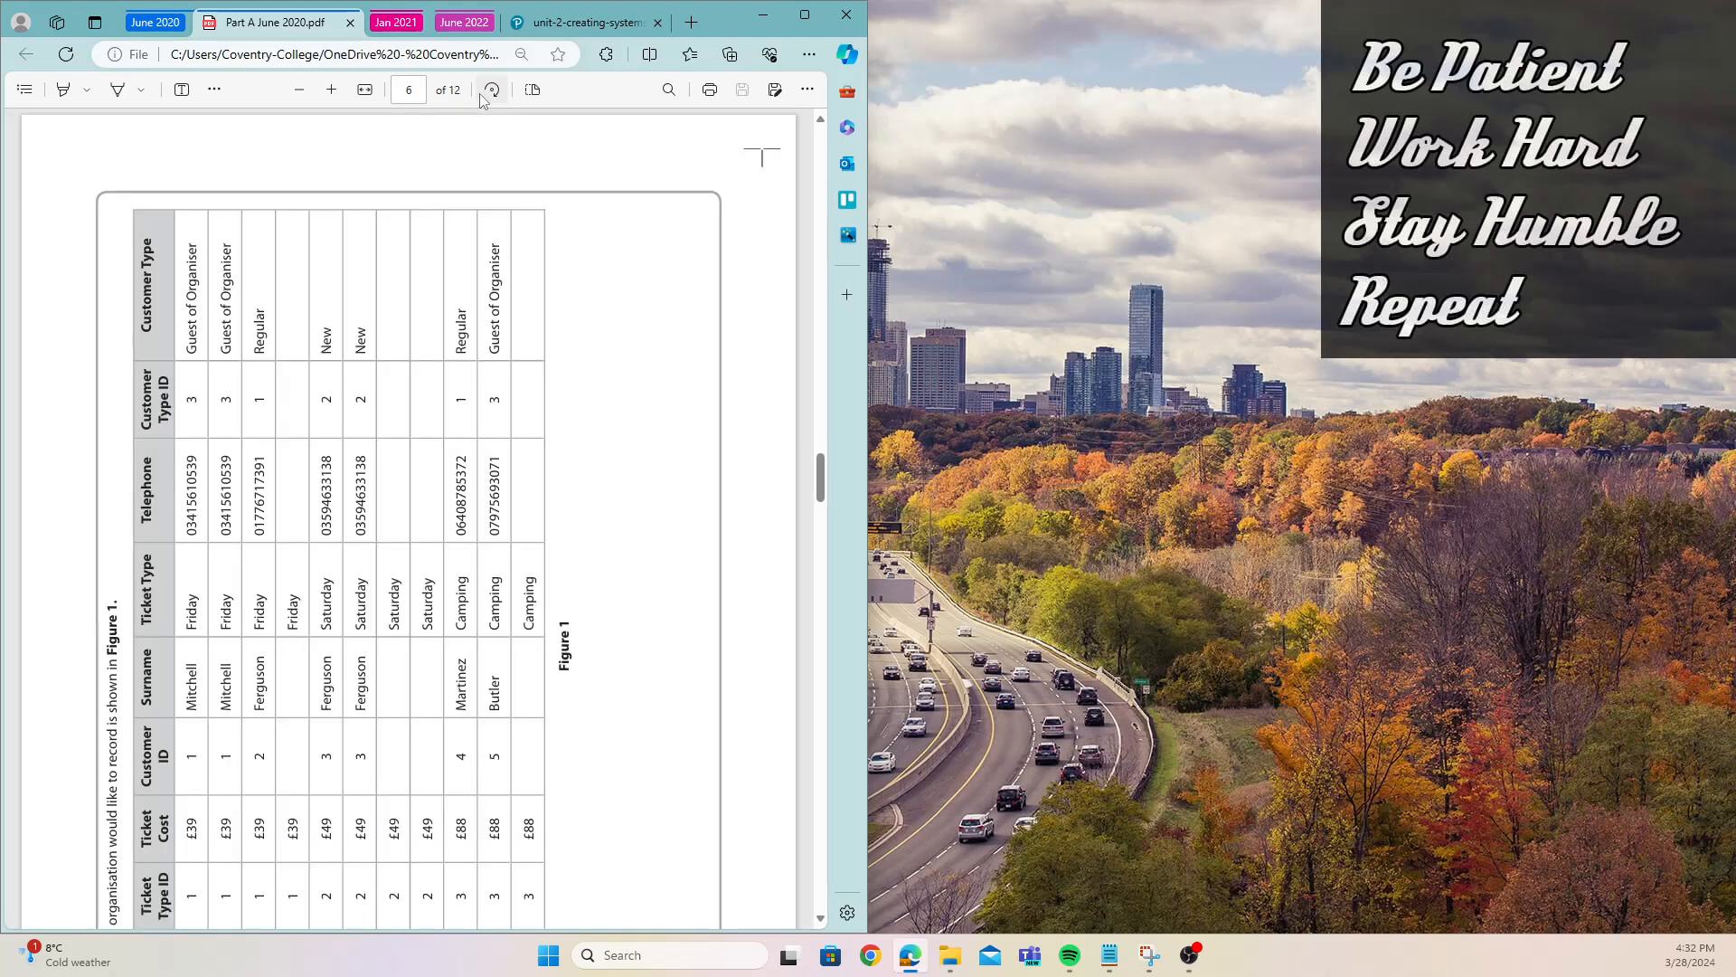
pyautogui.click(479, 94)
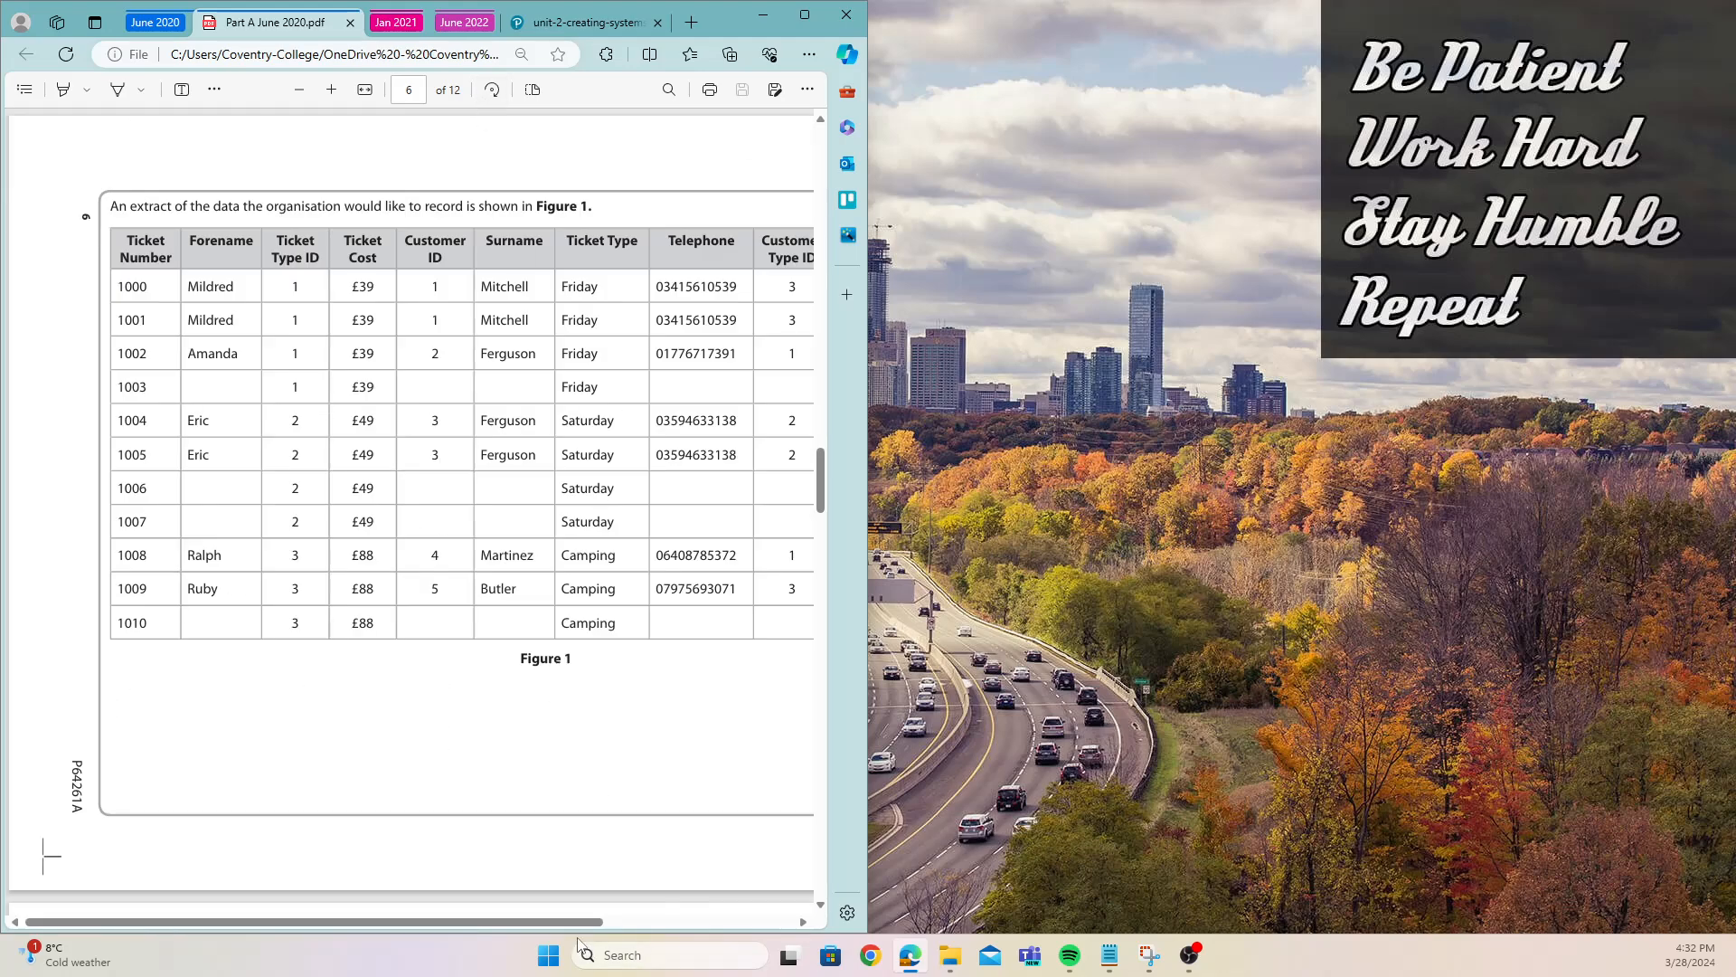
pyautogui.moveTo(583, 922); pyautogui.dragTo(622, 893)
# - Turn the pages back to portrait reading and examine the Activity 3 query requirements on page 10, especially query (a)
pyautogui.scroll(-7, 582, 573)
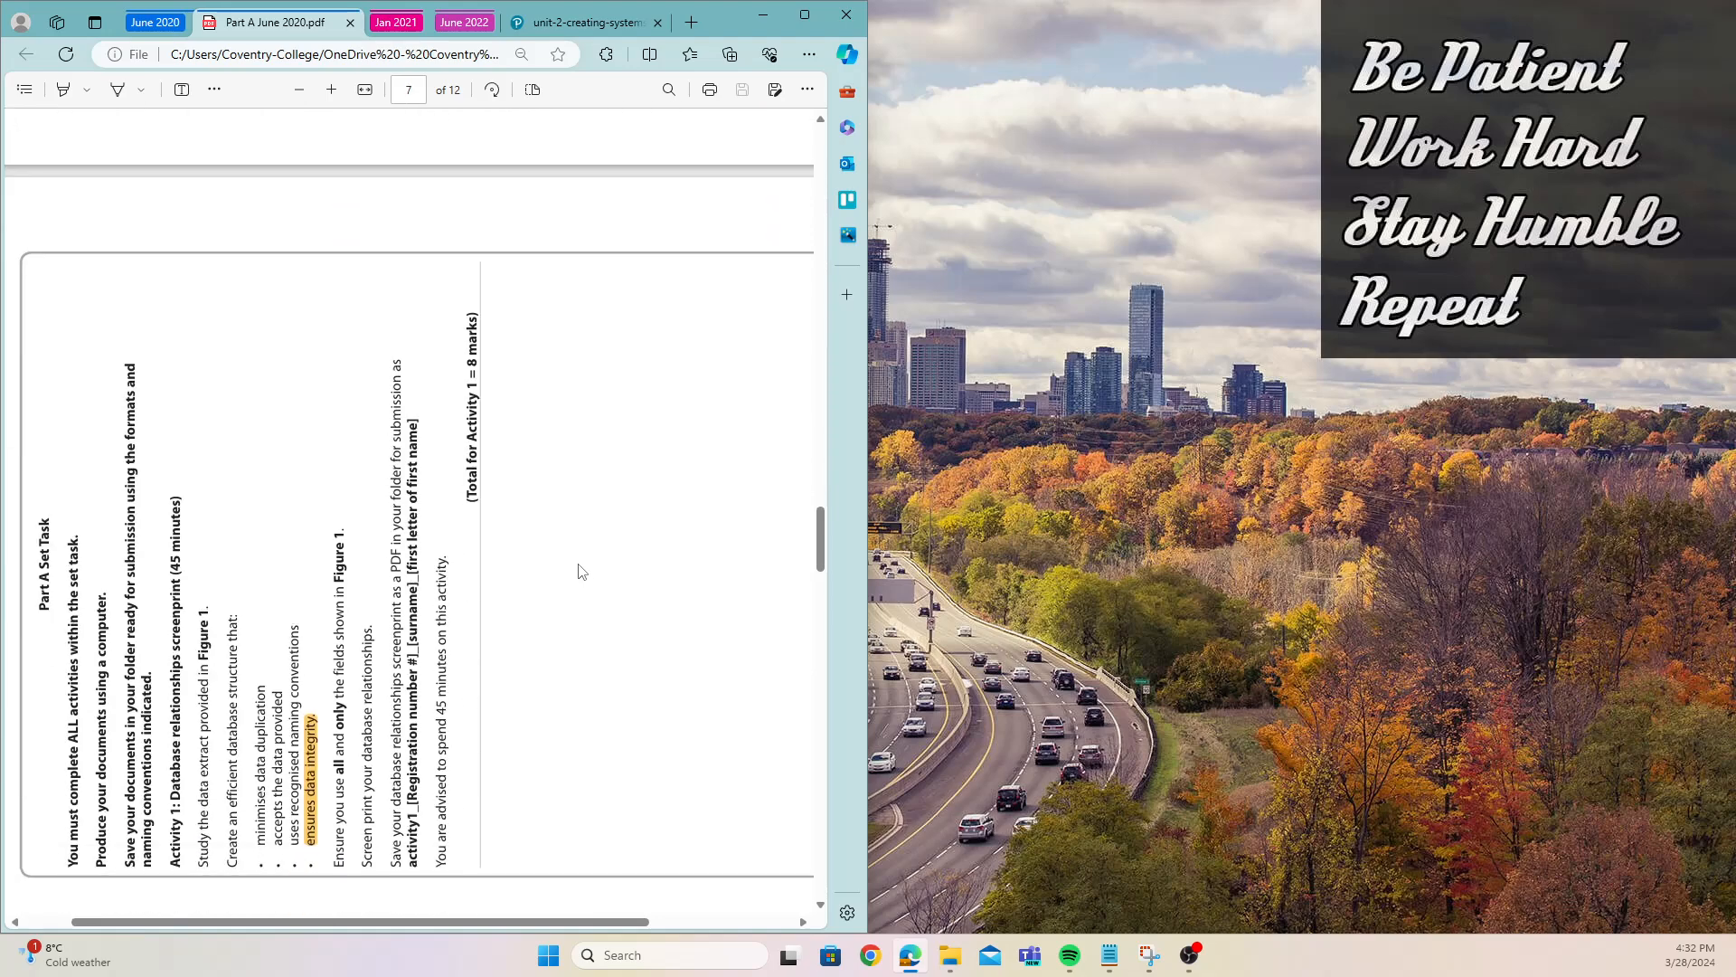
pyautogui.scroll(-5, 582, 574)
pyautogui.click(492, 89)
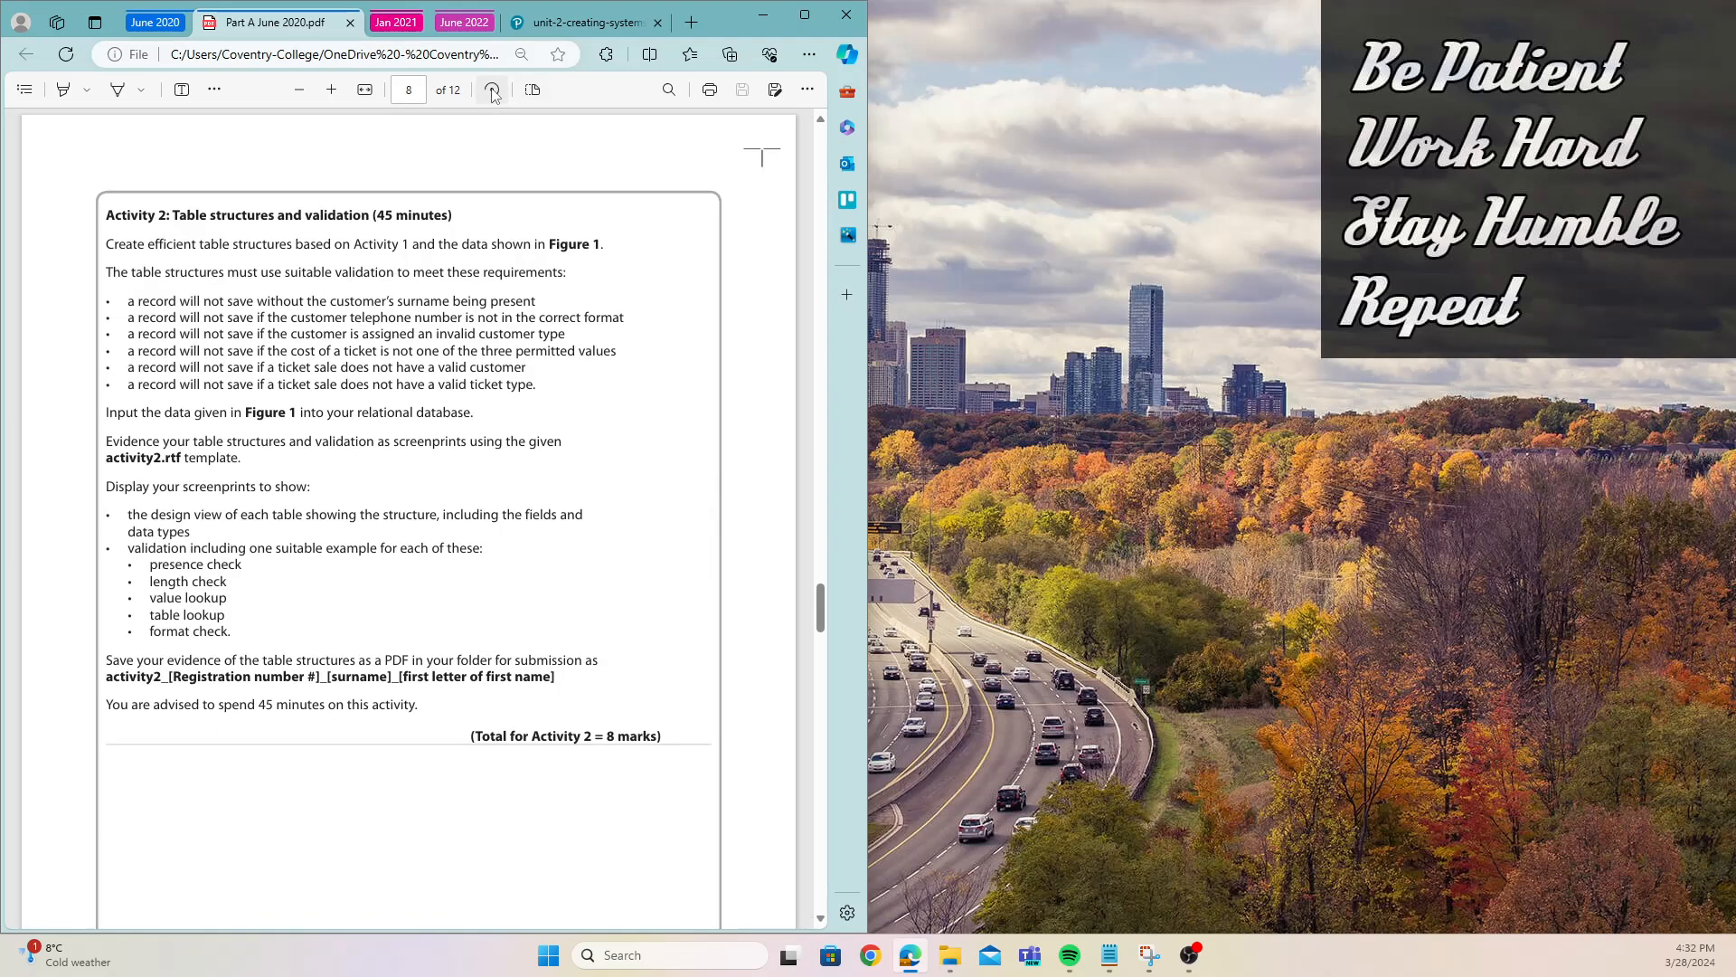
pyautogui.scroll(-10, 403, 473)
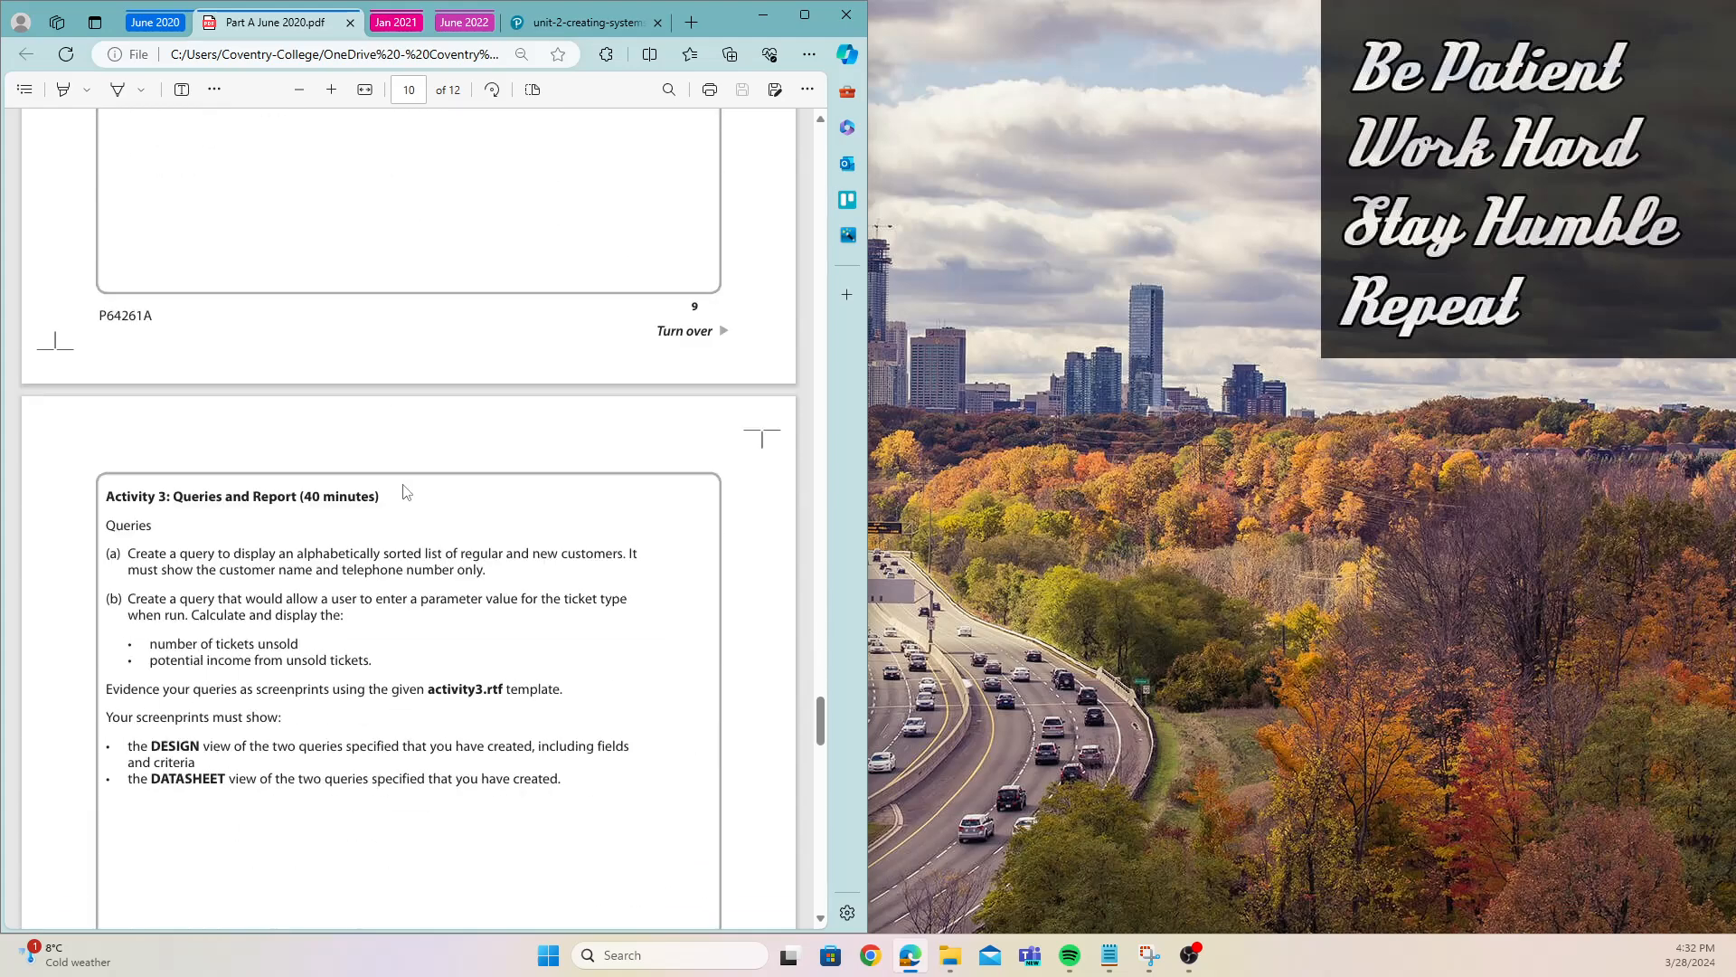
pyautogui.scroll(-2, 406, 492)
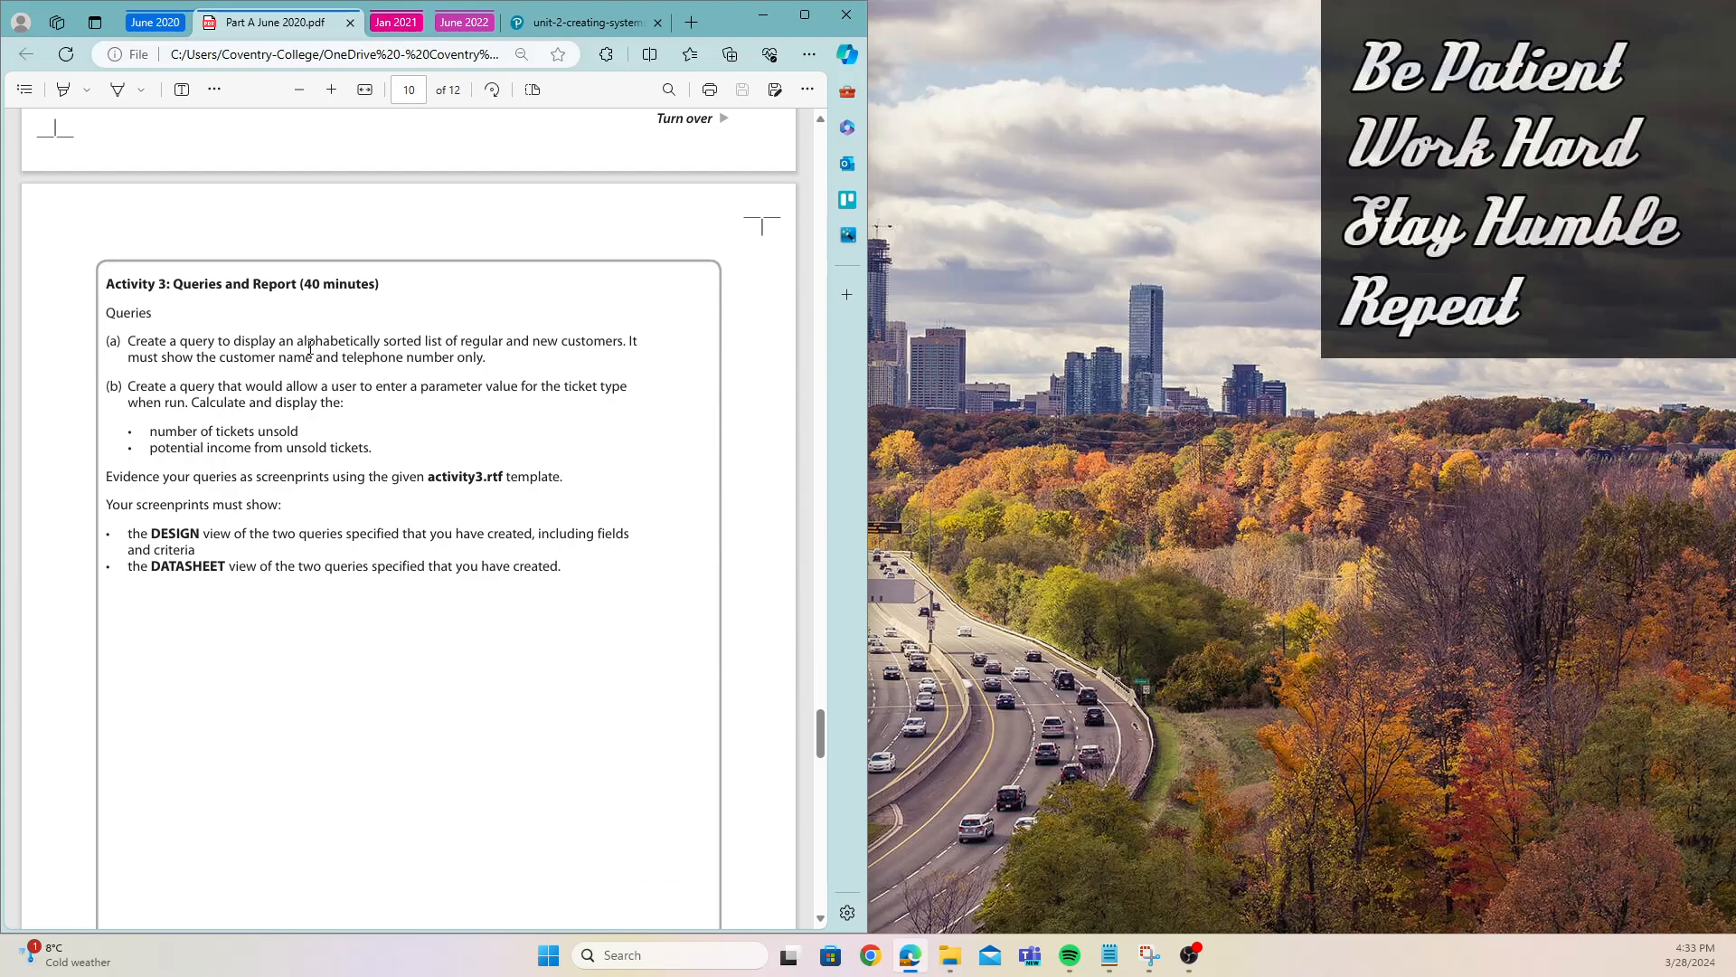
pyautogui.moveTo(309, 346); pyautogui.dragTo(618, 348)
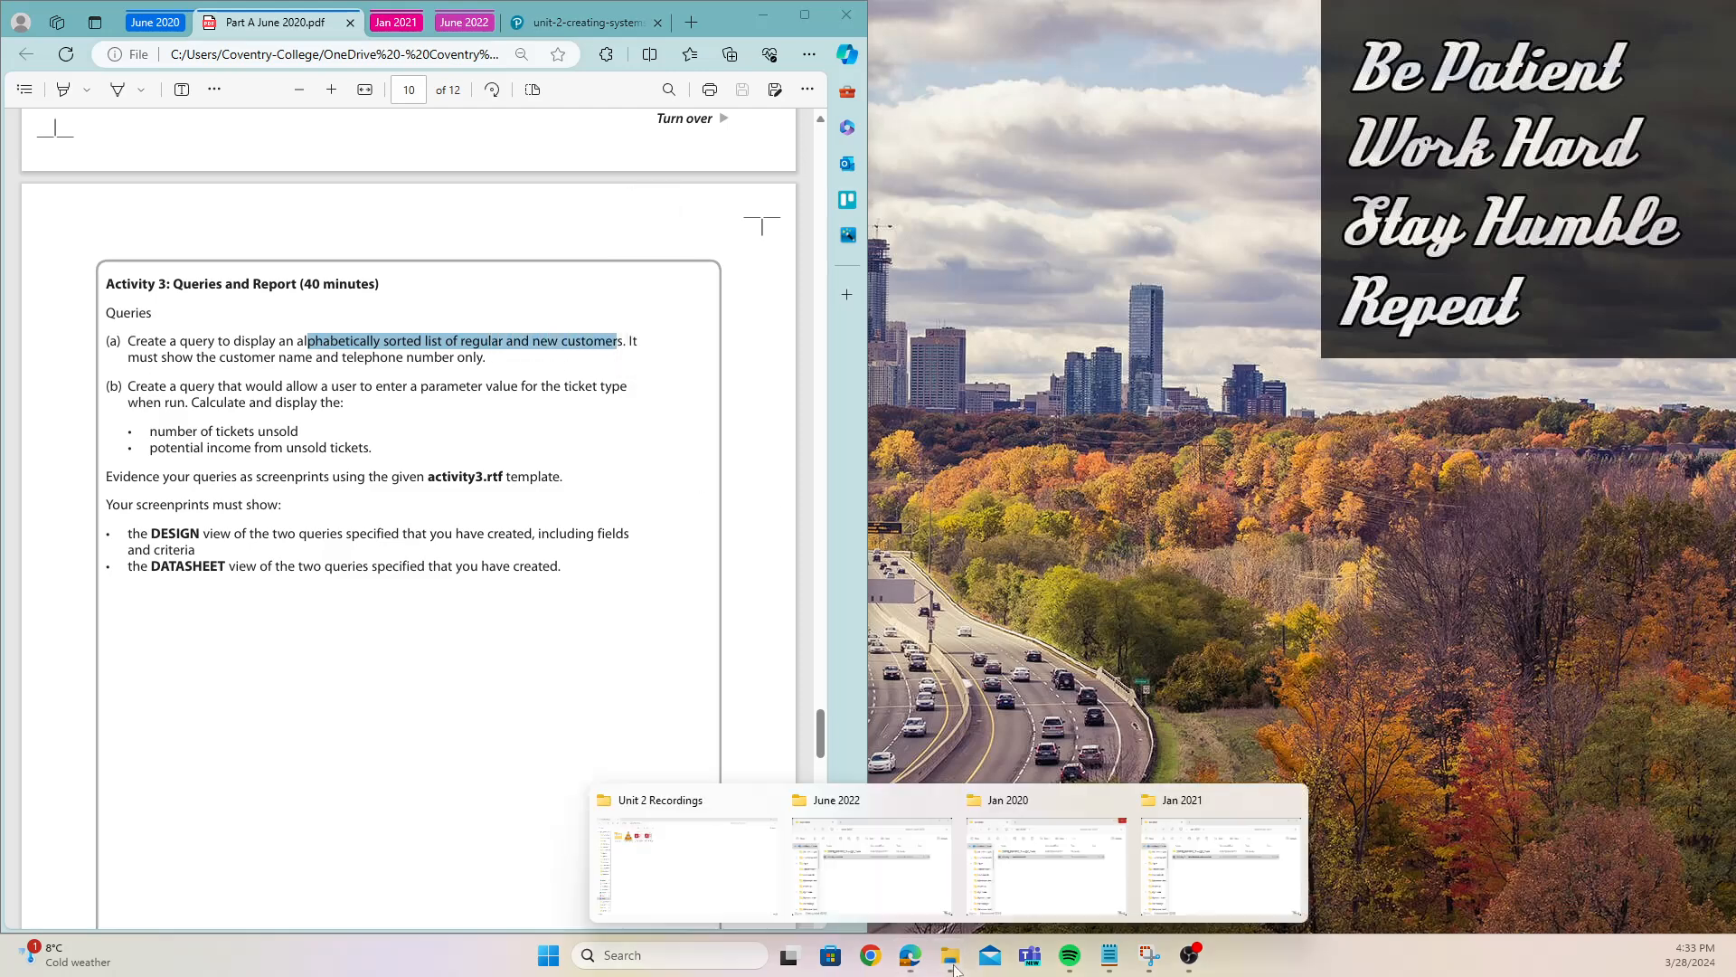
# - Open the Activity_2_Practice database from the Jan 2020 desktop folder in Access, with the exam PDF shown beside it
pyautogui.click(764, 15)
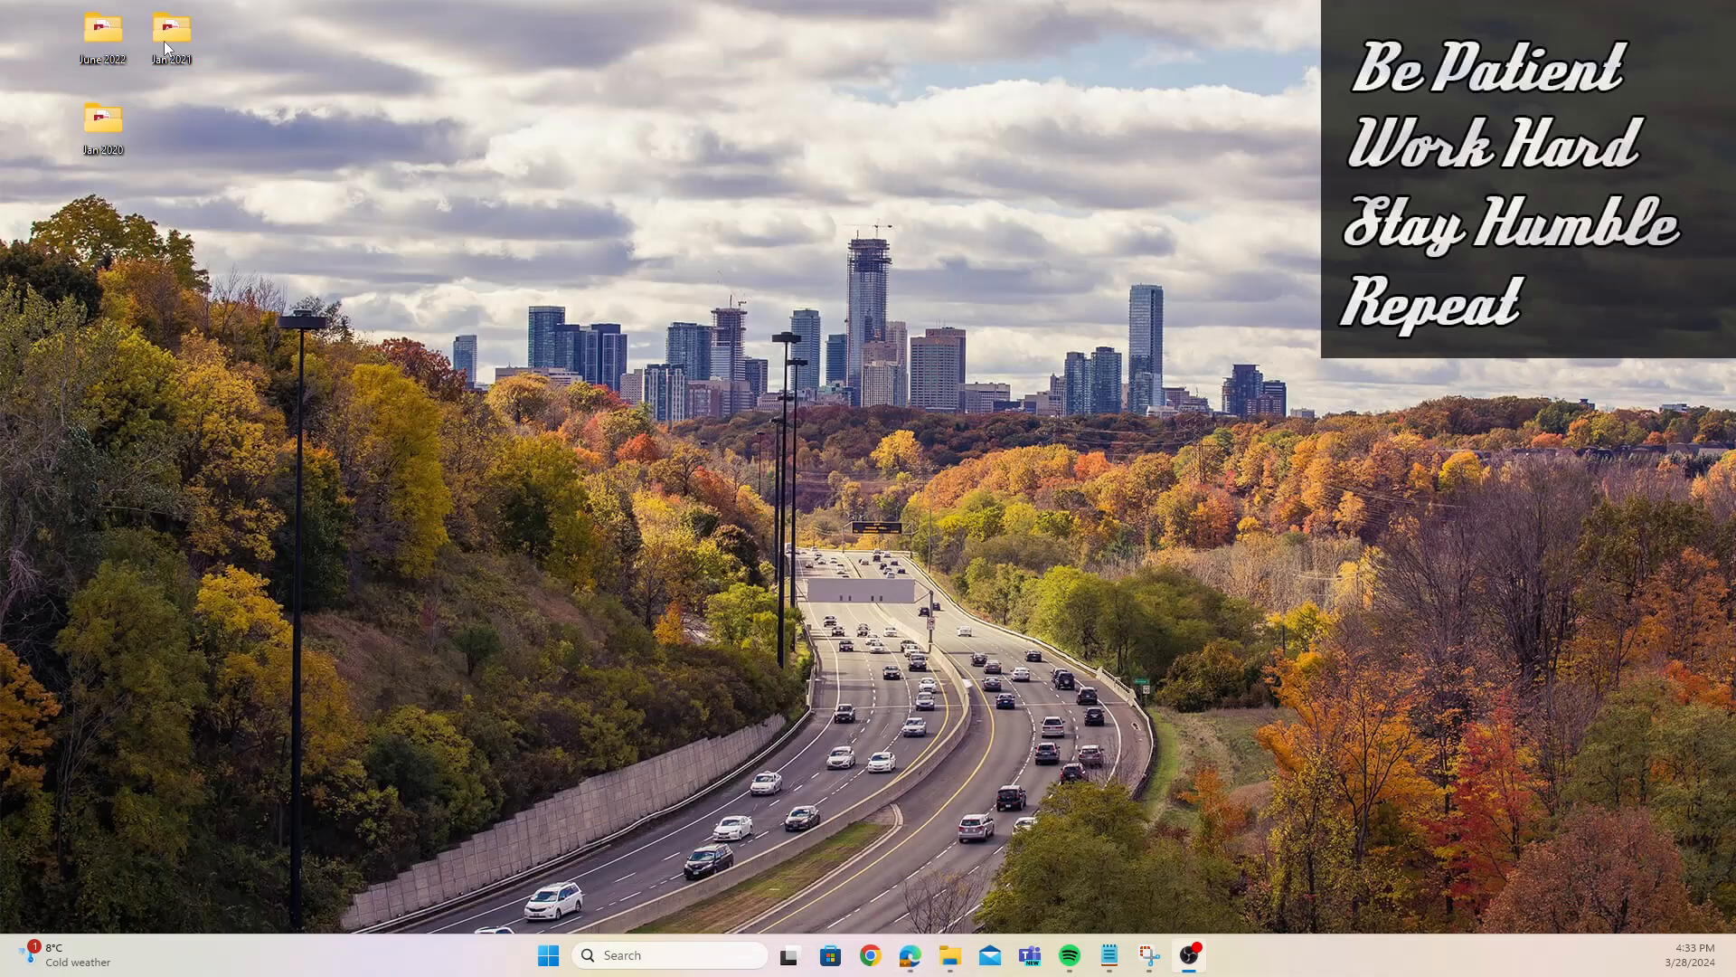
pyautogui.doubleClick(99, 110)
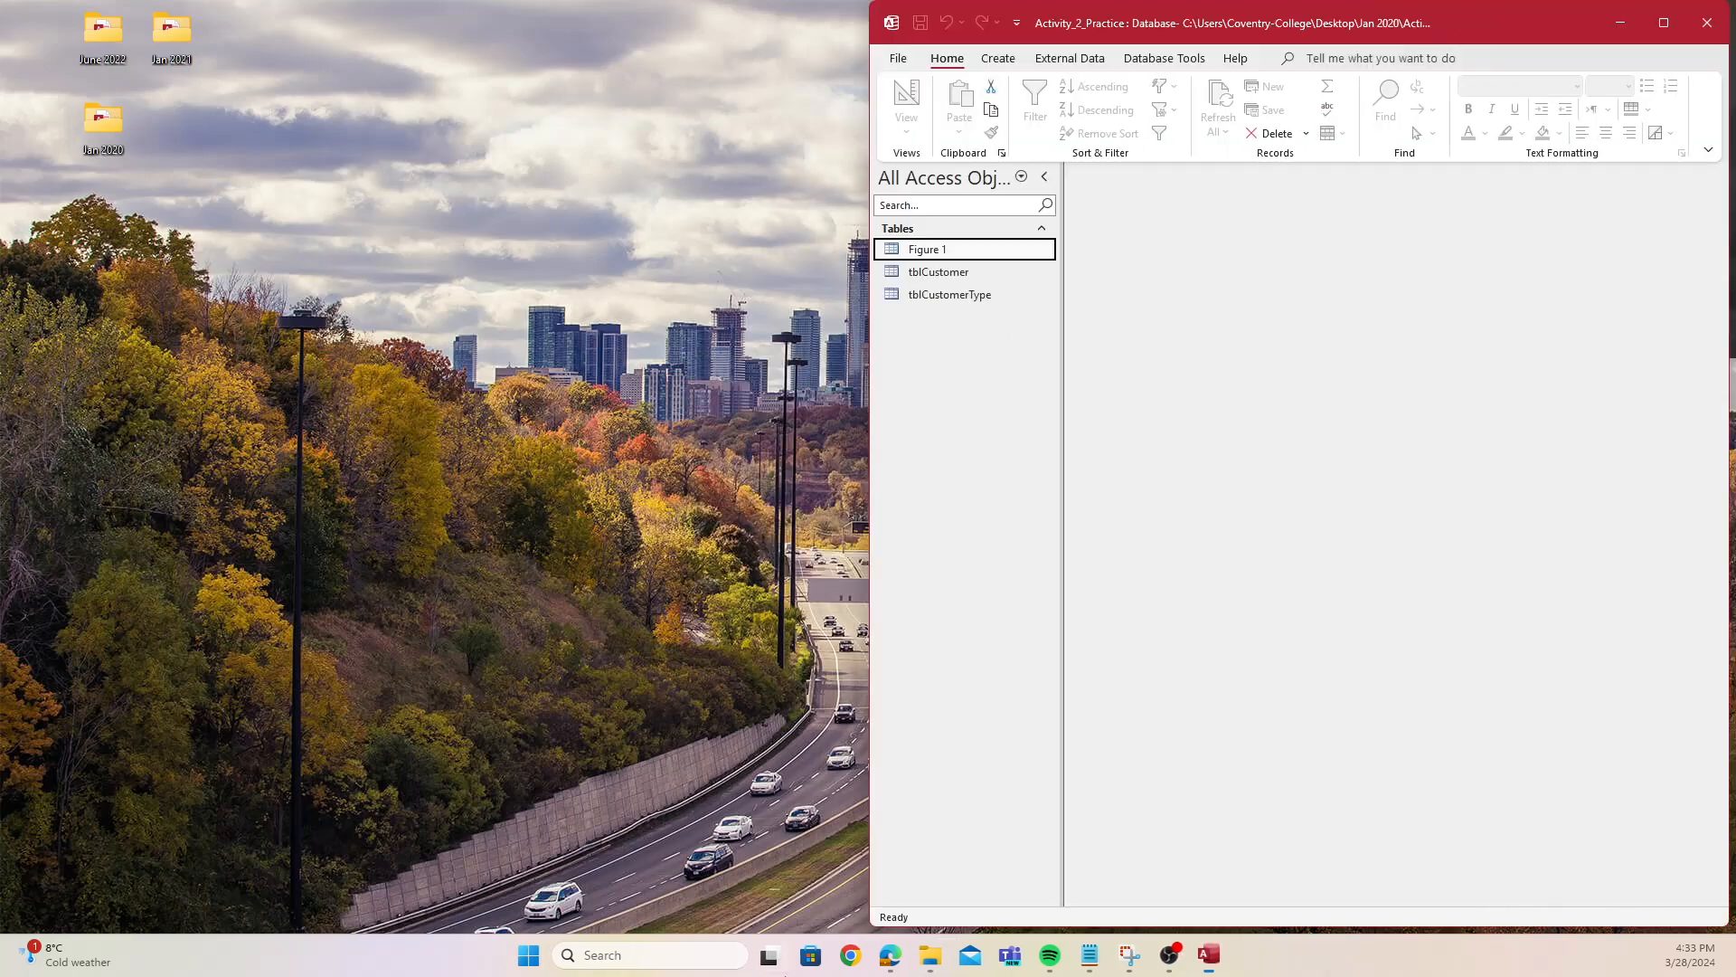
pyautogui.click(901, 960)
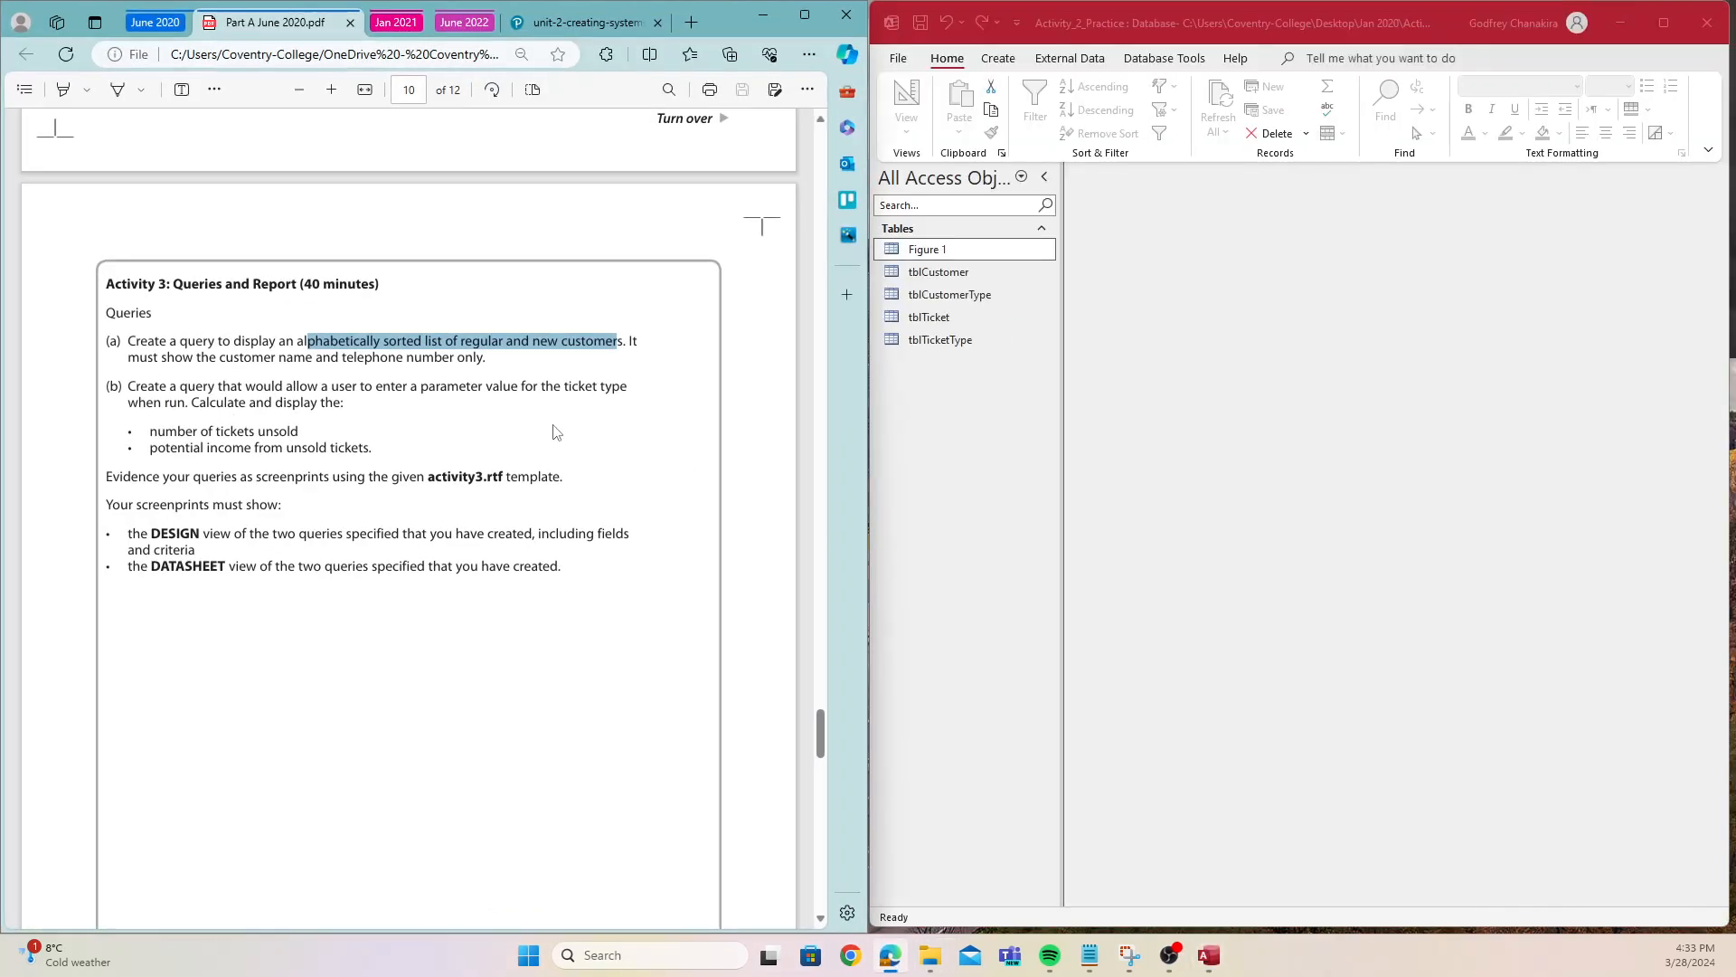
# - Create a new query in design view and save it as Qry_Activity_3A
pyautogui.click(999, 59)
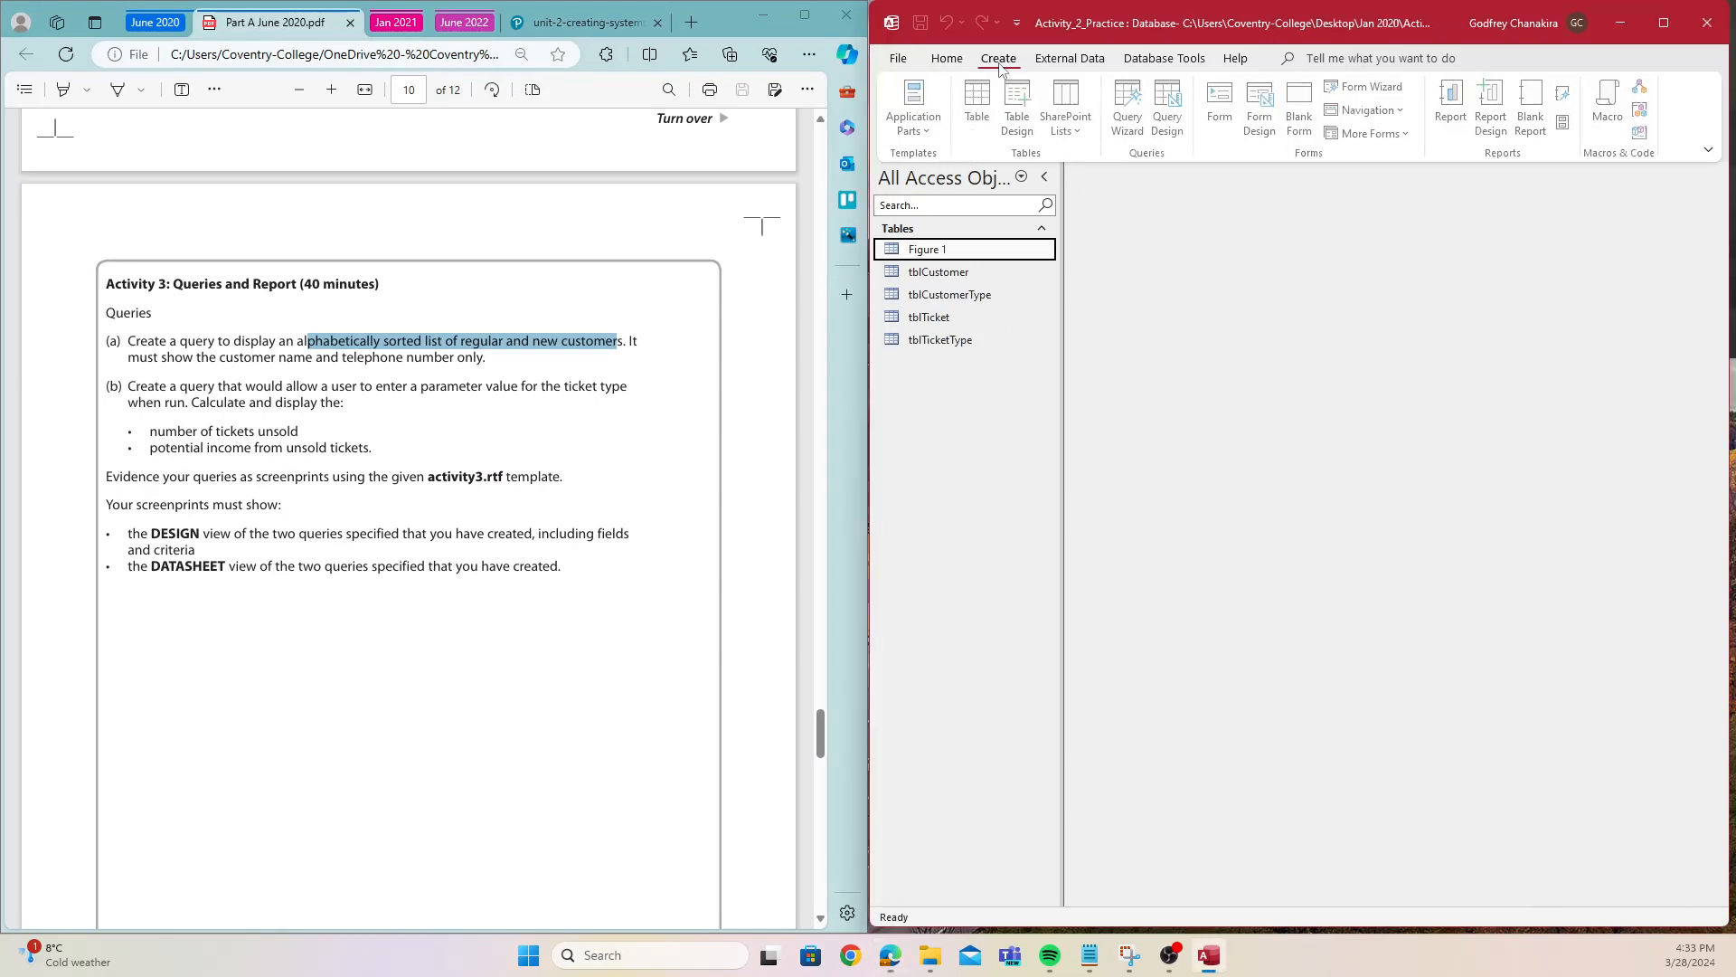
pyautogui.click(1167, 113)
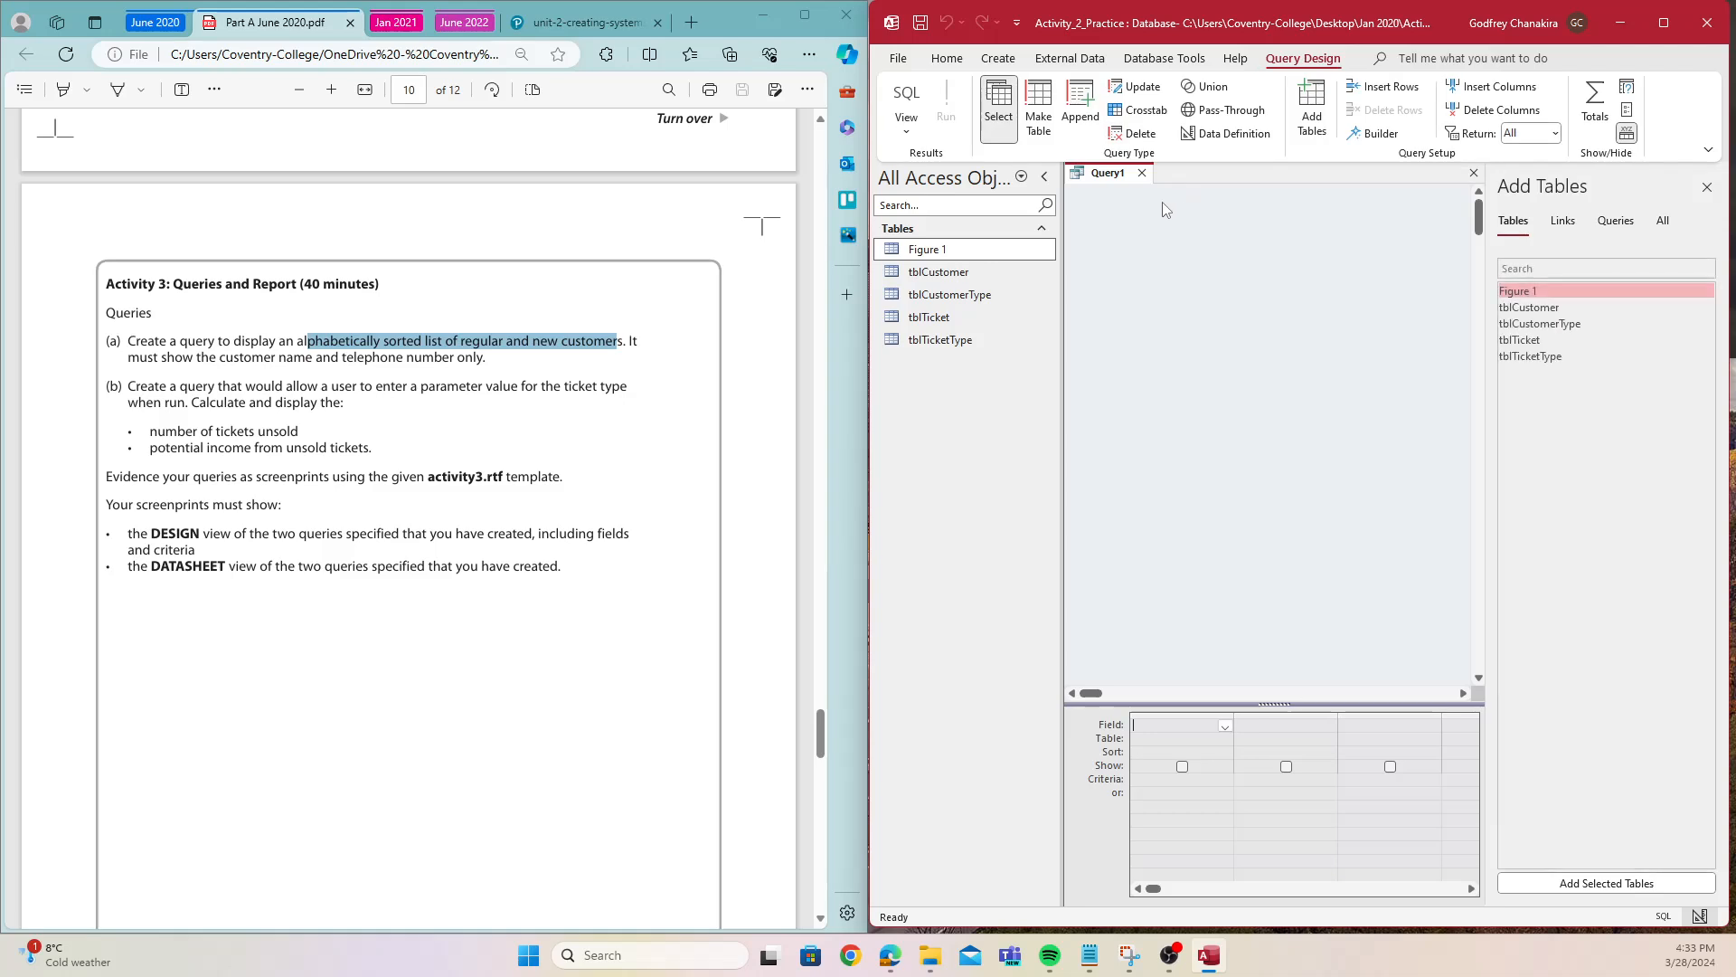
pyautogui.rightClick(1103, 180)
pyautogui.click(1141, 189)
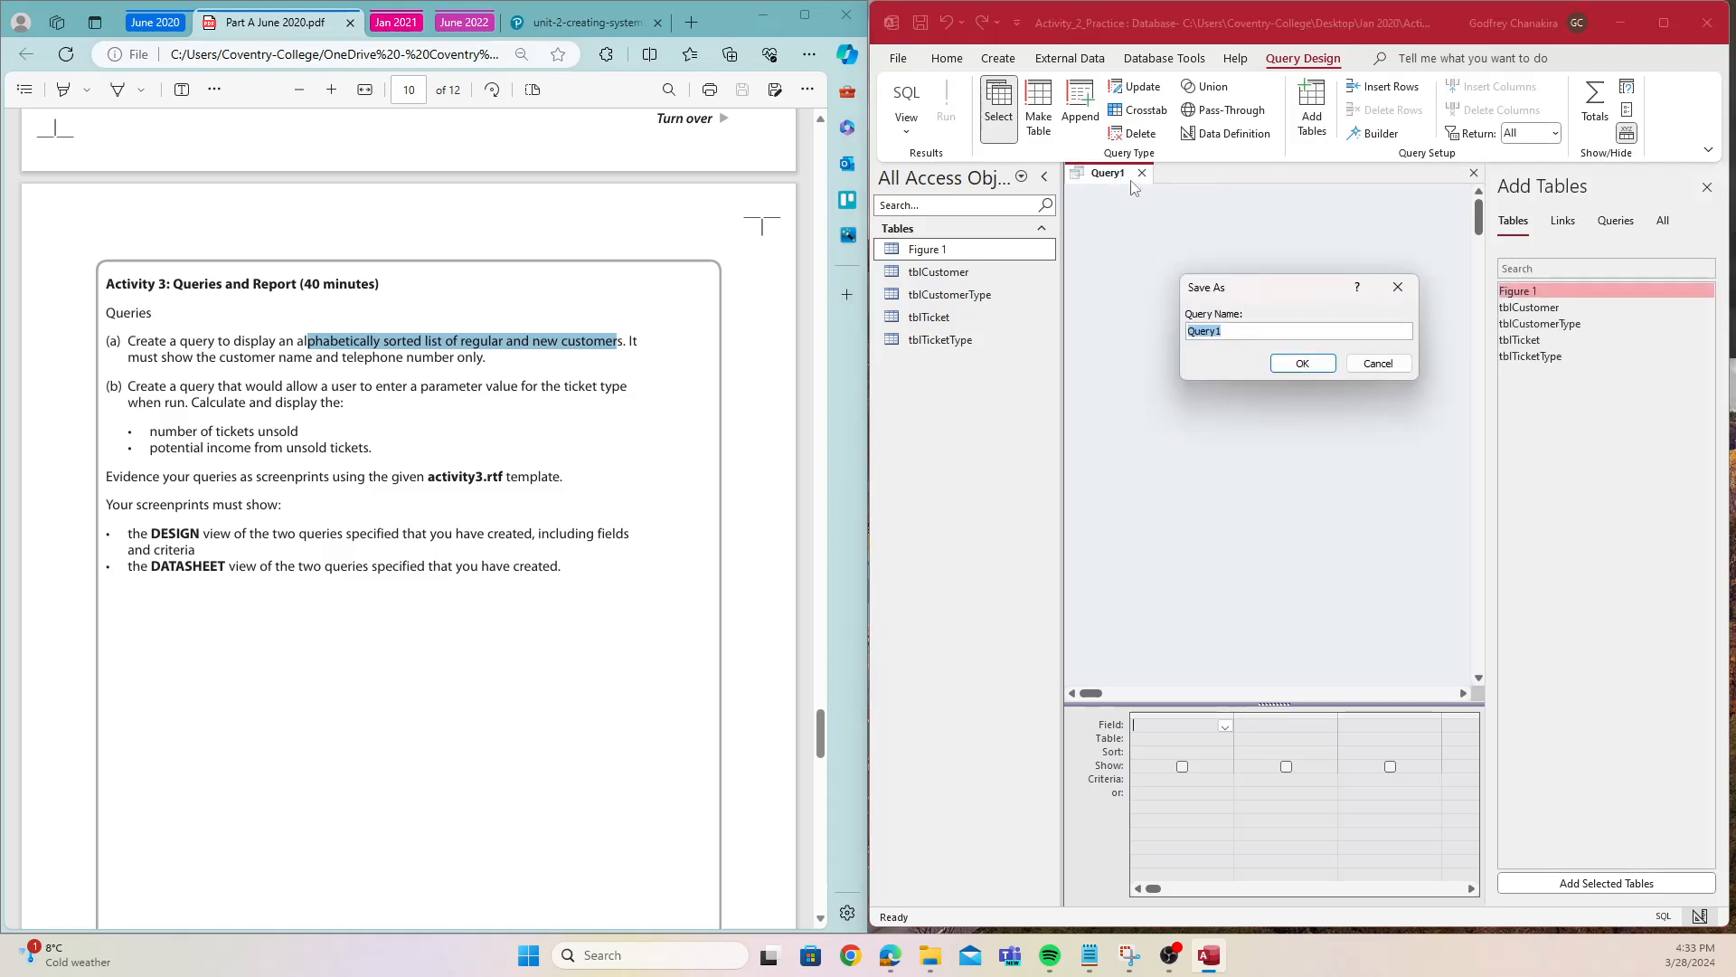
pyautogui.write('Qry_Activity_3A')
pyautogui.press('Return')
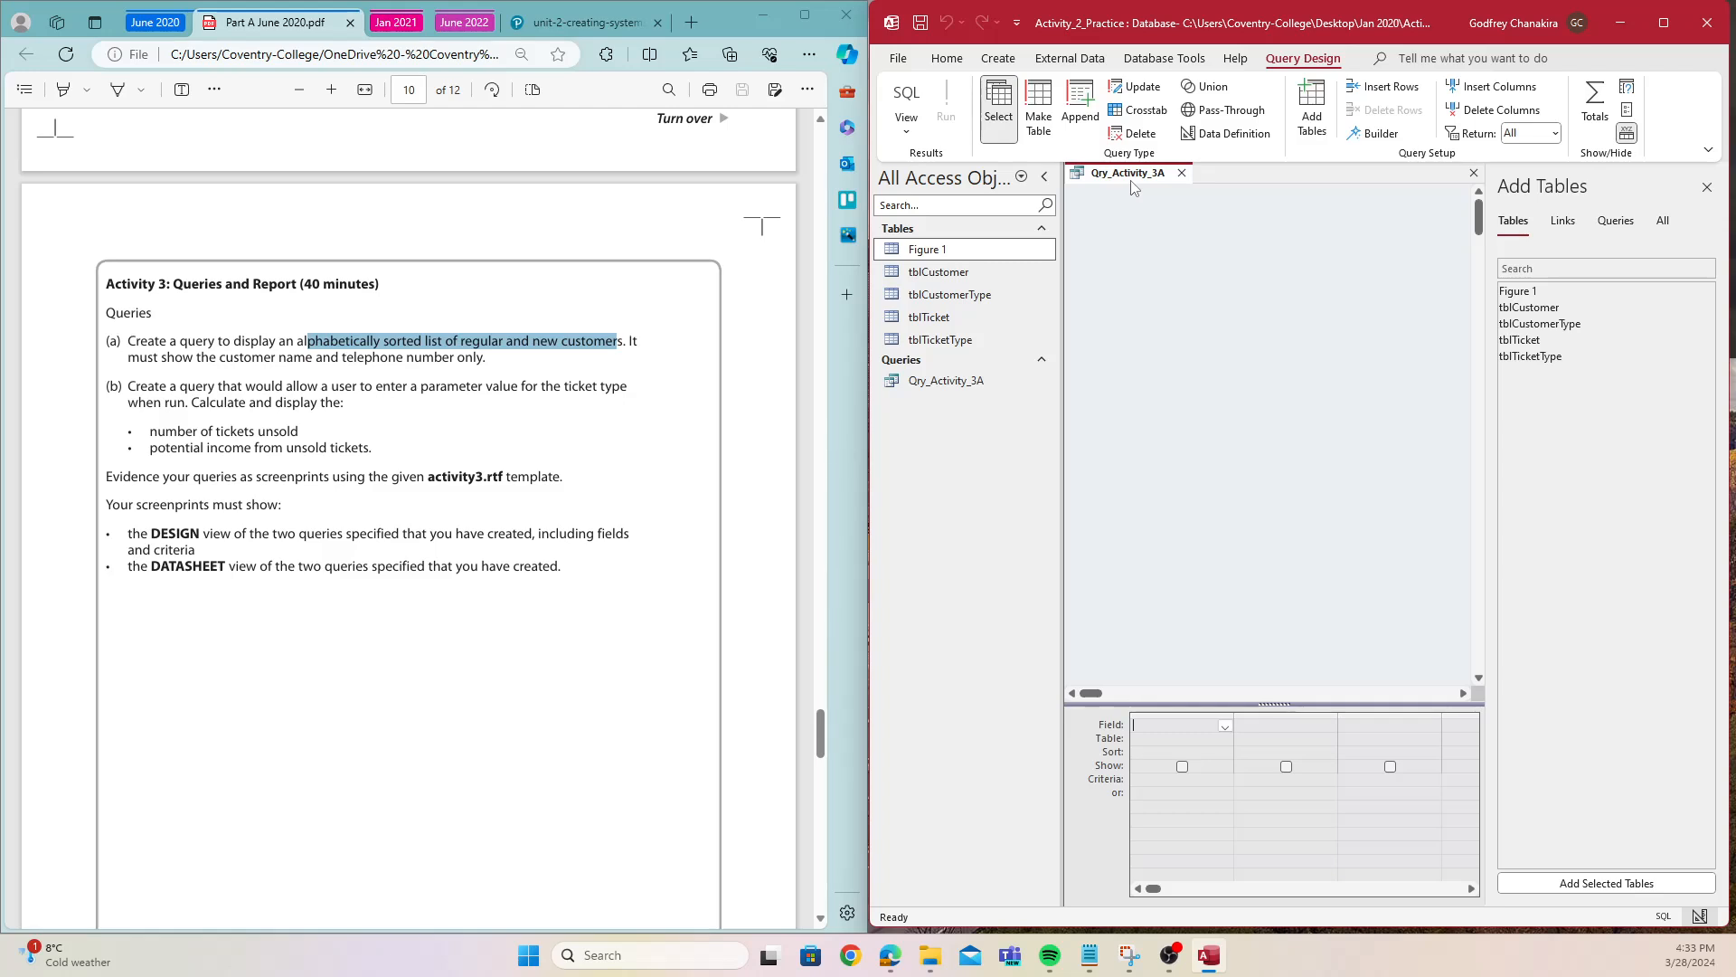
# - Add the Figure 1 table to the query and enlarge its field list to show every field
pyautogui.doubleClick(1534, 292)
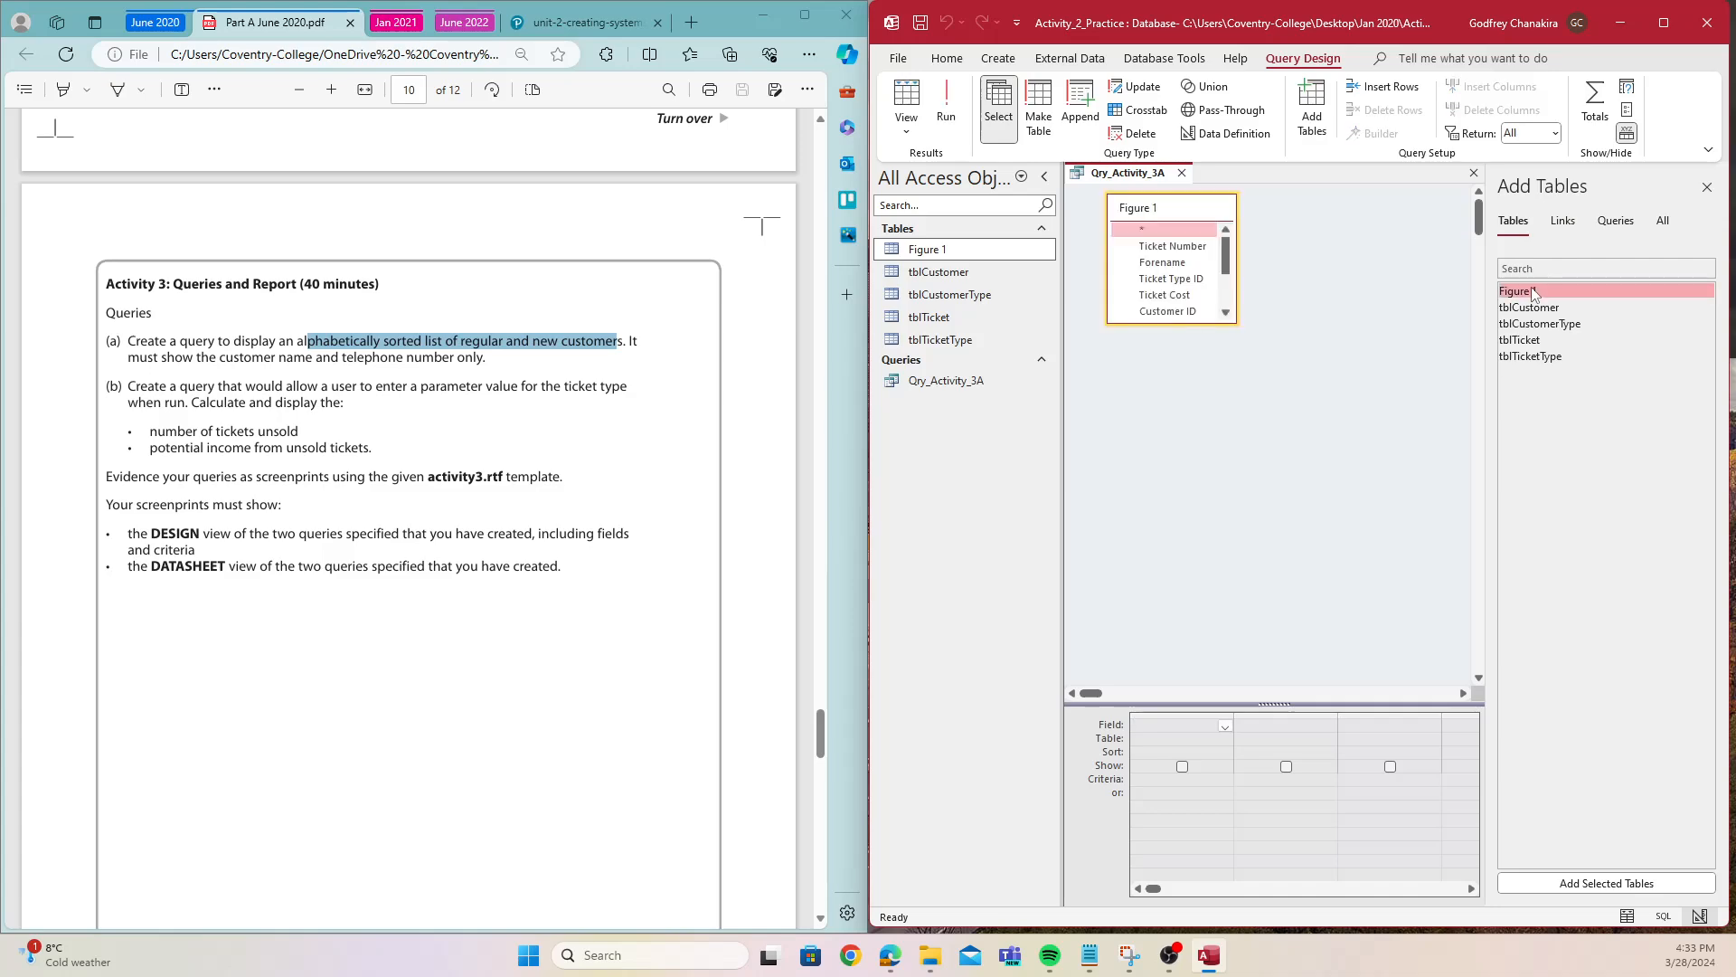
pyautogui.moveTo(1150, 323); pyautogui.dragTo(1192, 427)
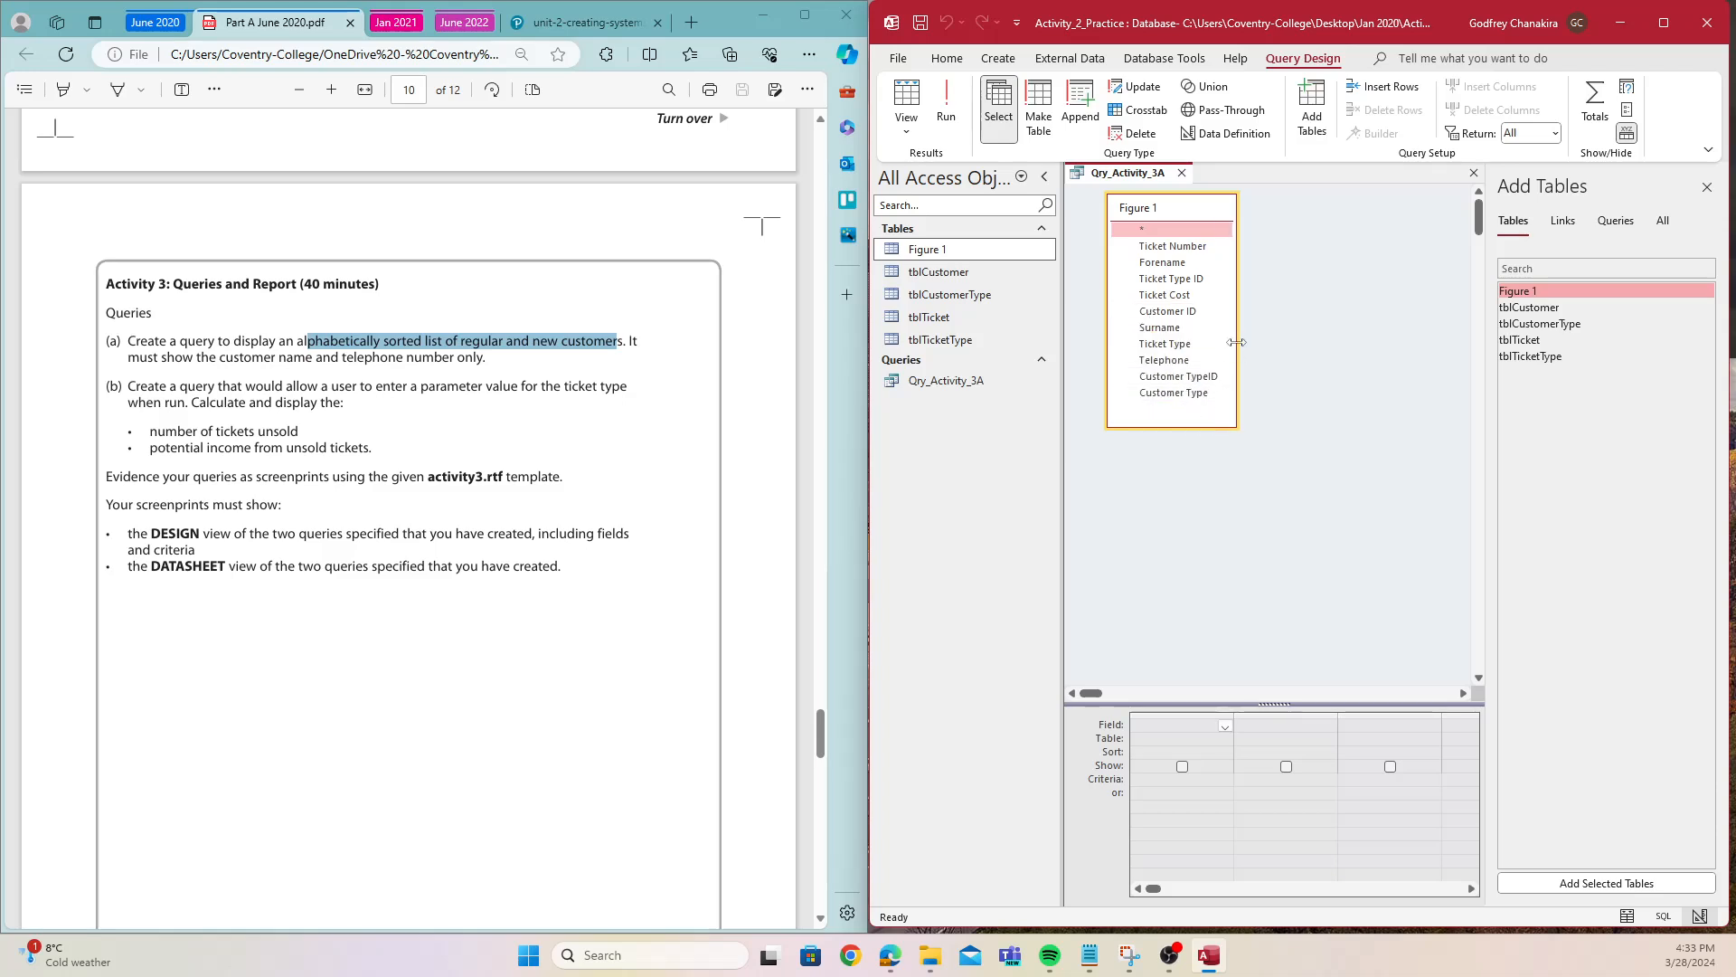
pyautogui.moveTo(1234, 340); pyautogui.dragTo(1283, 342)
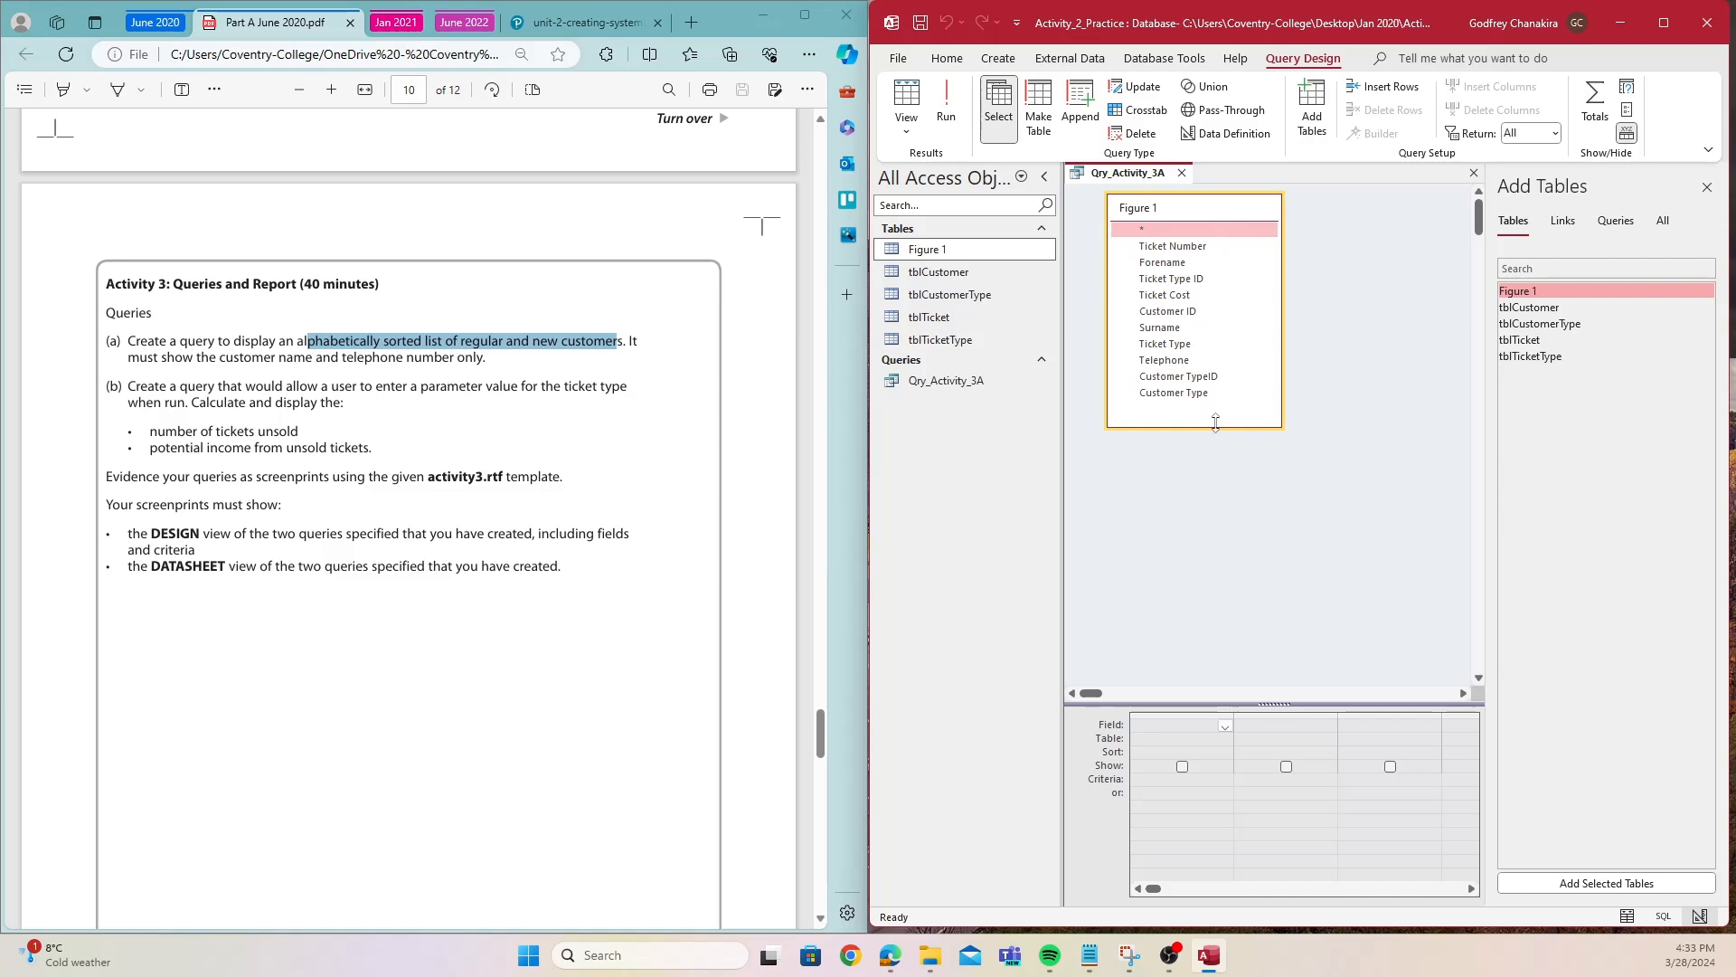
pyautogui.moveTo(1221, 427); pyautogui.dragTo(1228, 409)
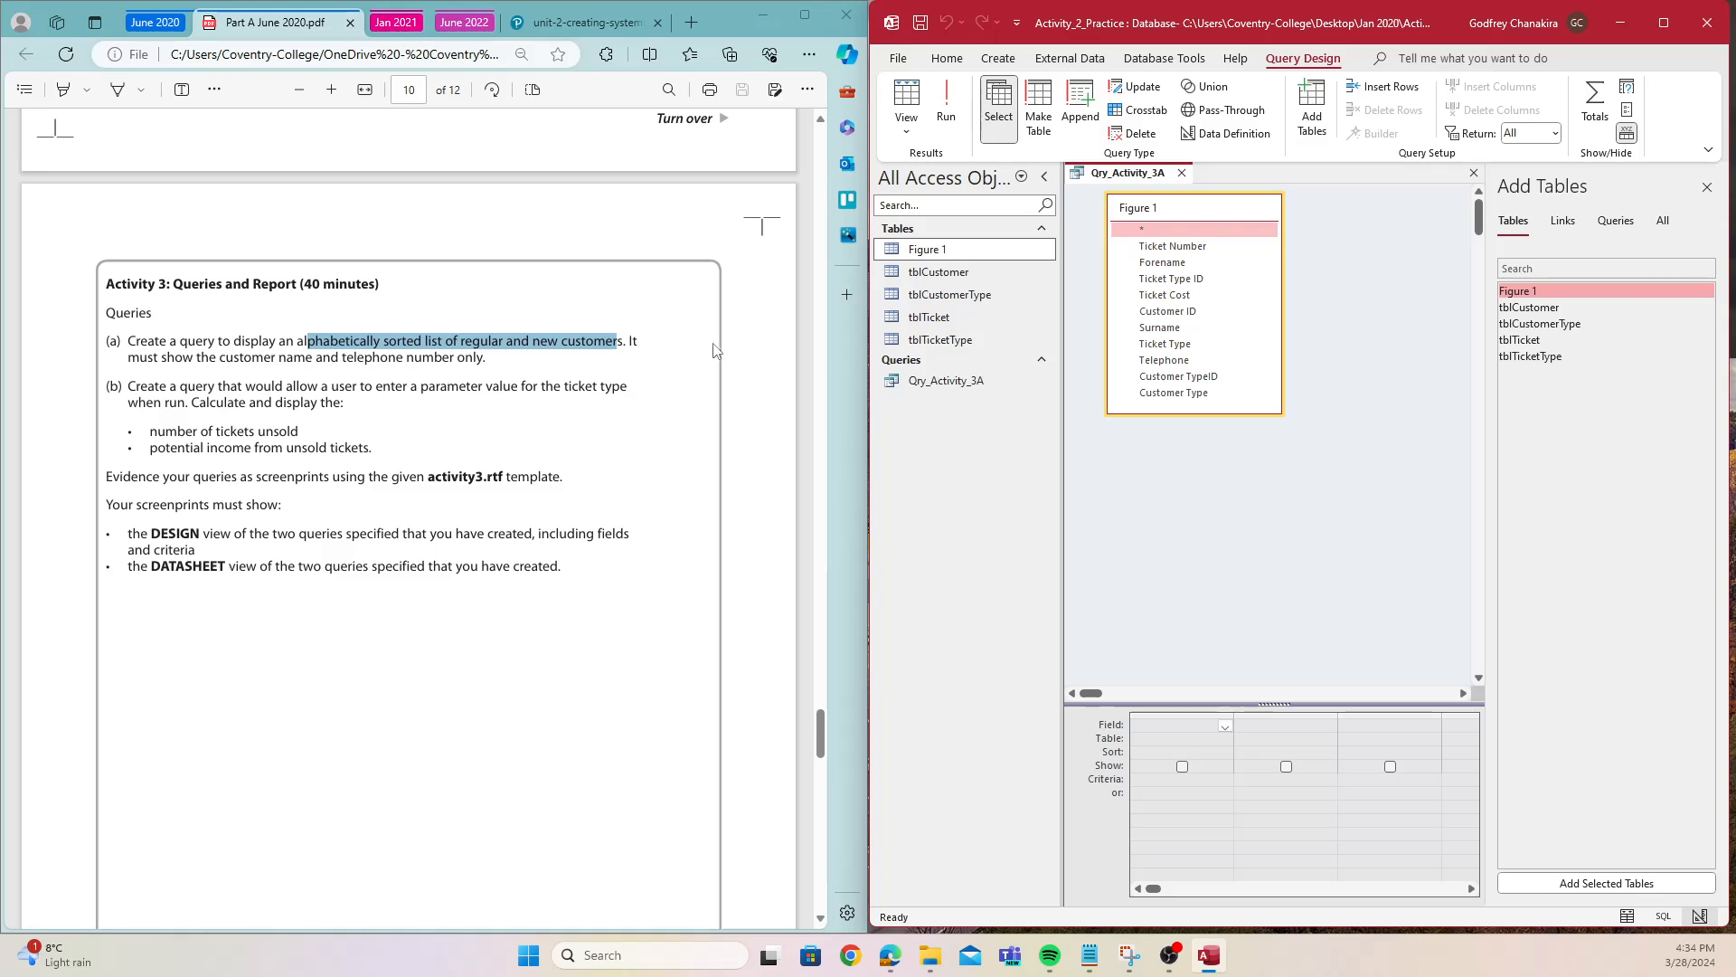
# - Add the Forename, Surname and Telephone fields from Figure 1 to the query grid
pyautogui.doubleClick(649, 339)
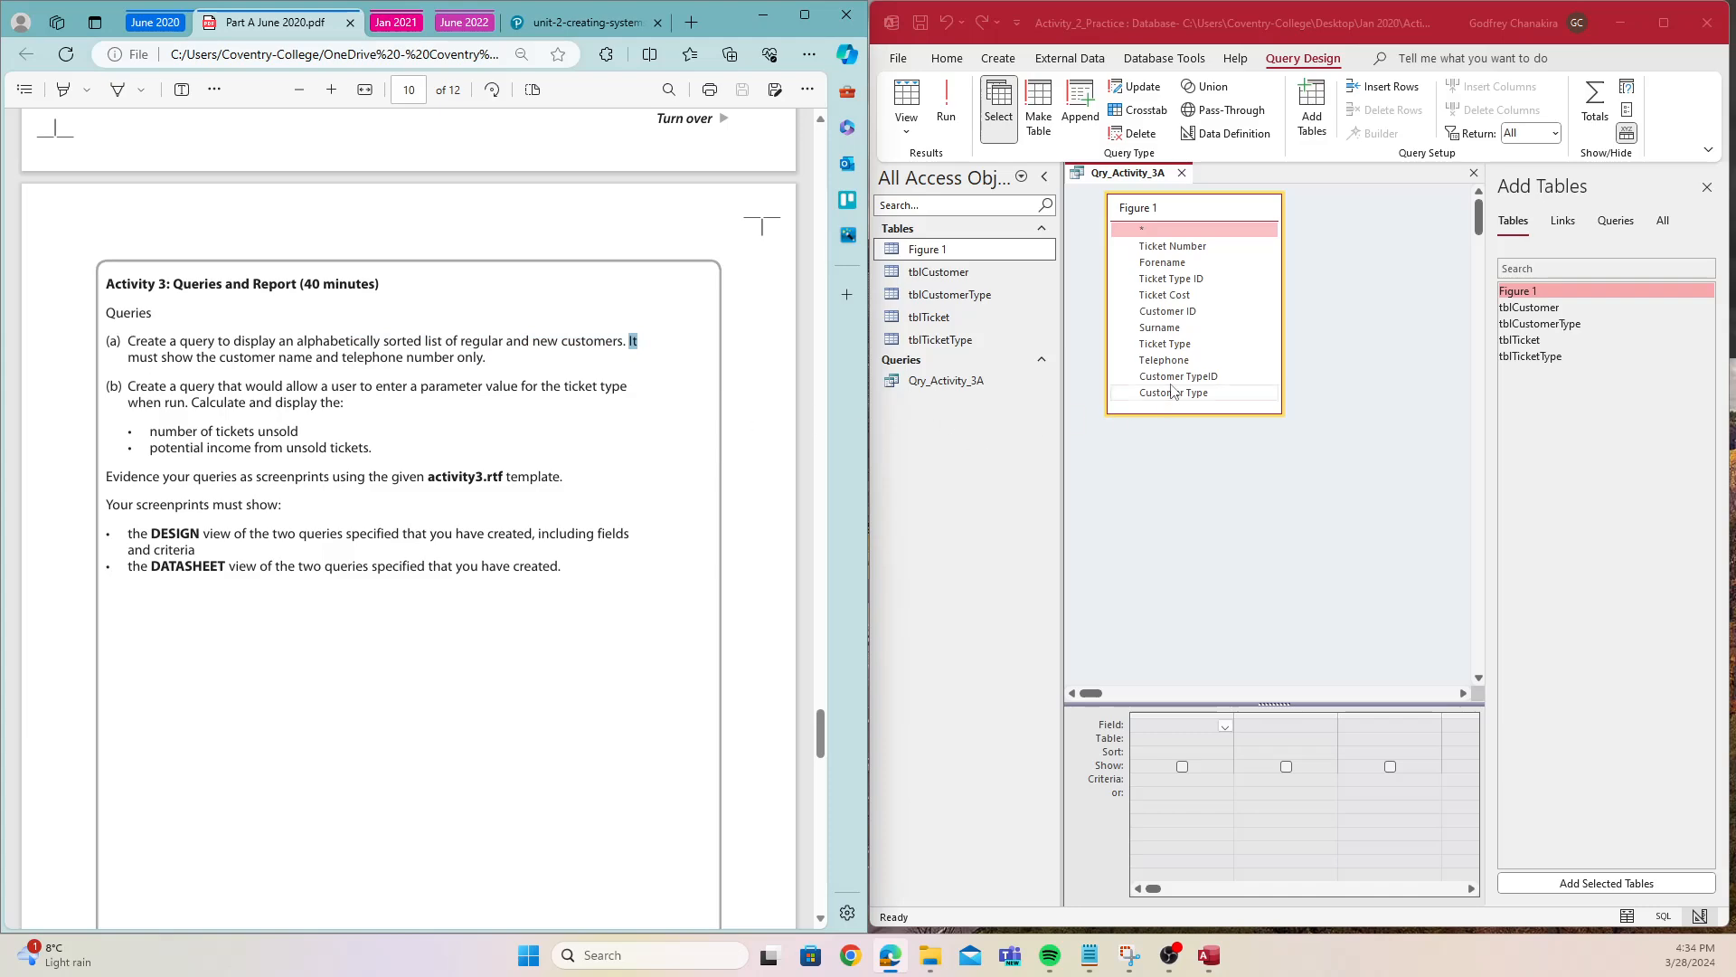
pyautogui.click(1178, 262)
pyautogui.doubleClick(1178, 262)
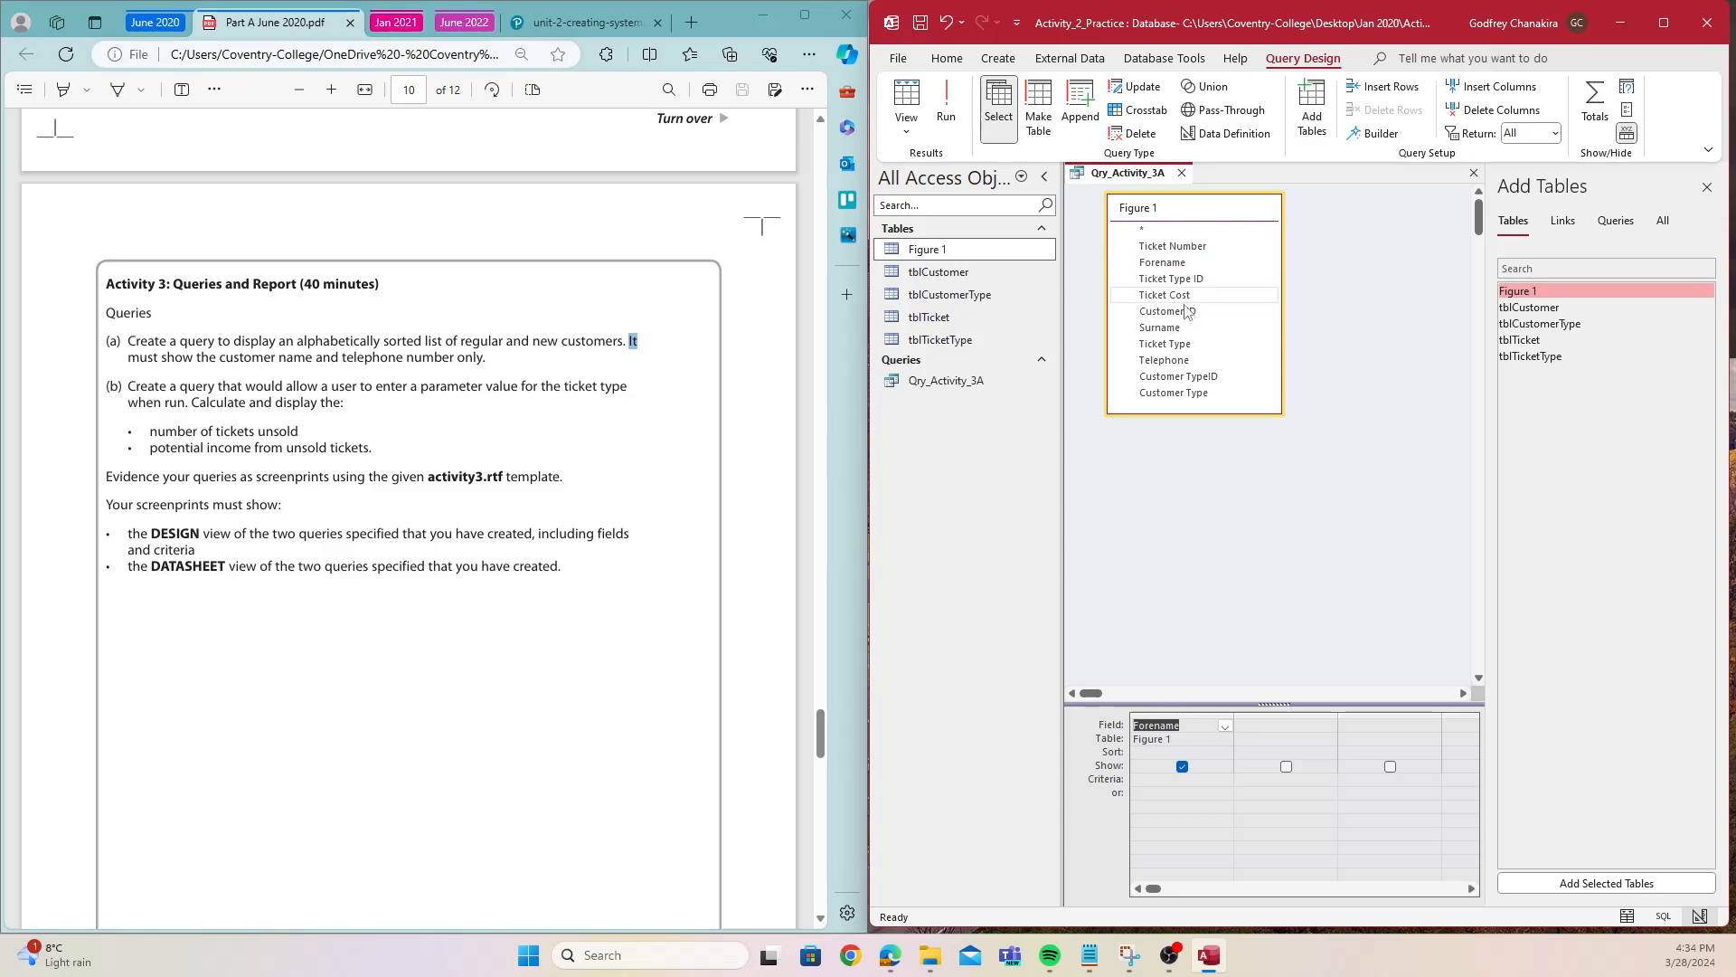
pyautogui.doubleClick(1180, 328)
pyautogui.doubleClick(1199, 361)
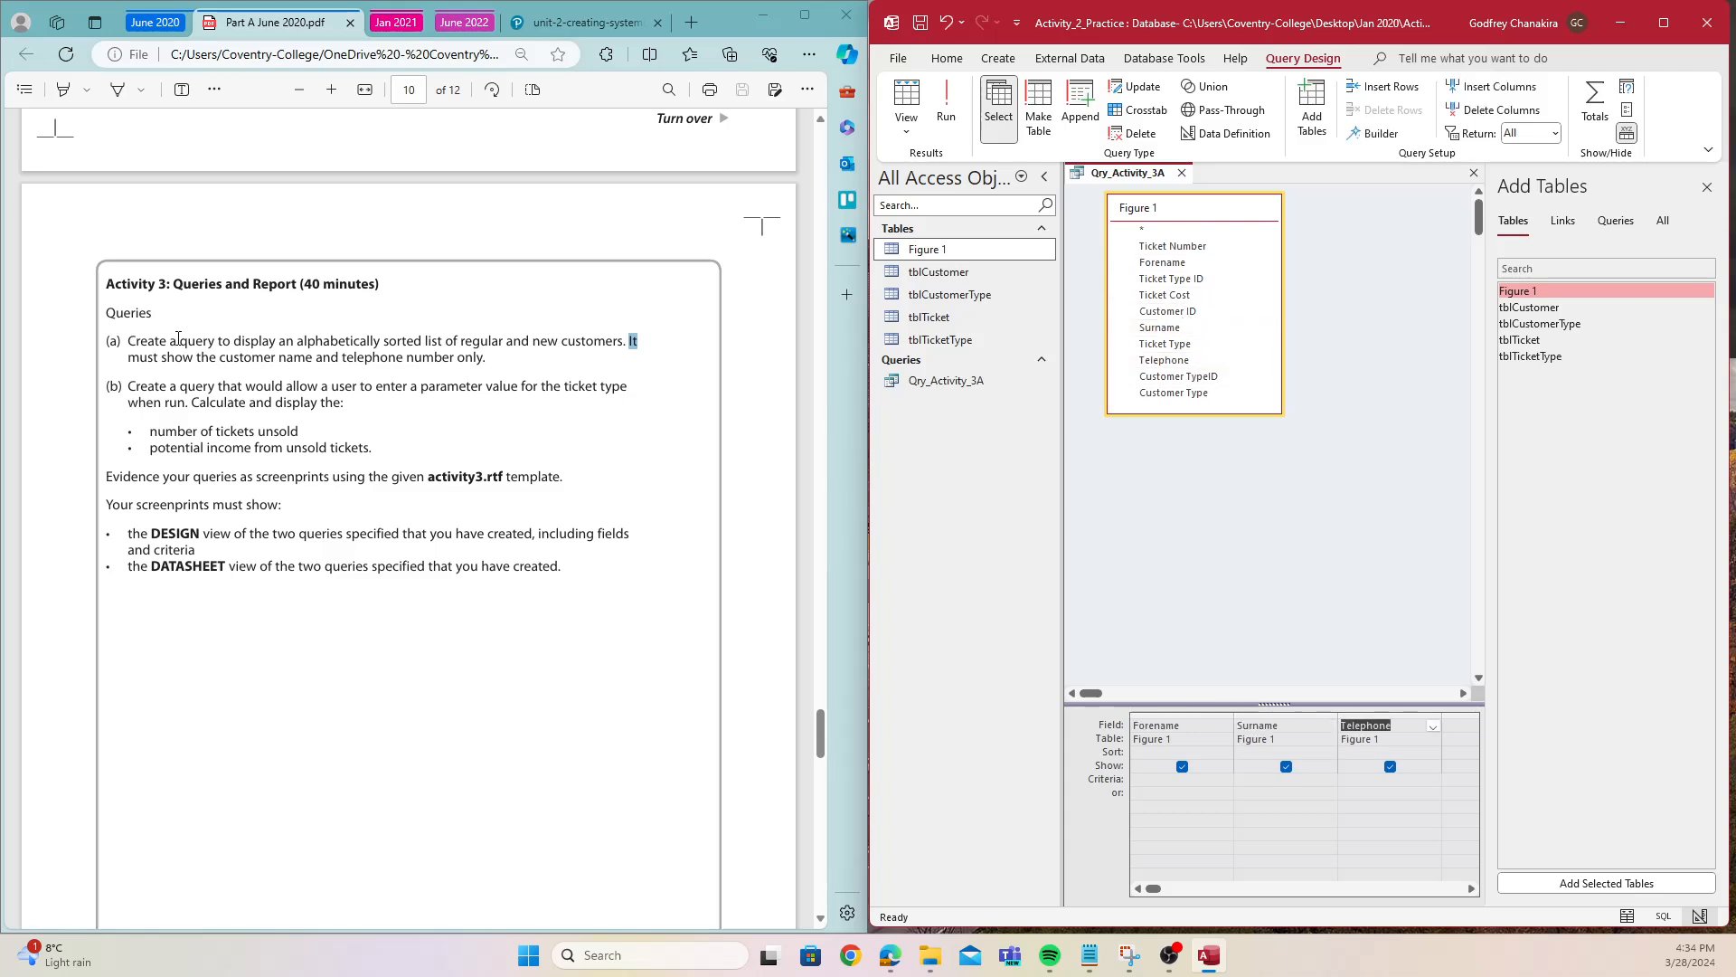
# - Sort the Forename field in ascending order, as query (a) requires, and run the query
pyautogui.moveTo(171, 341); pyautogui.dragTo(387, 340)
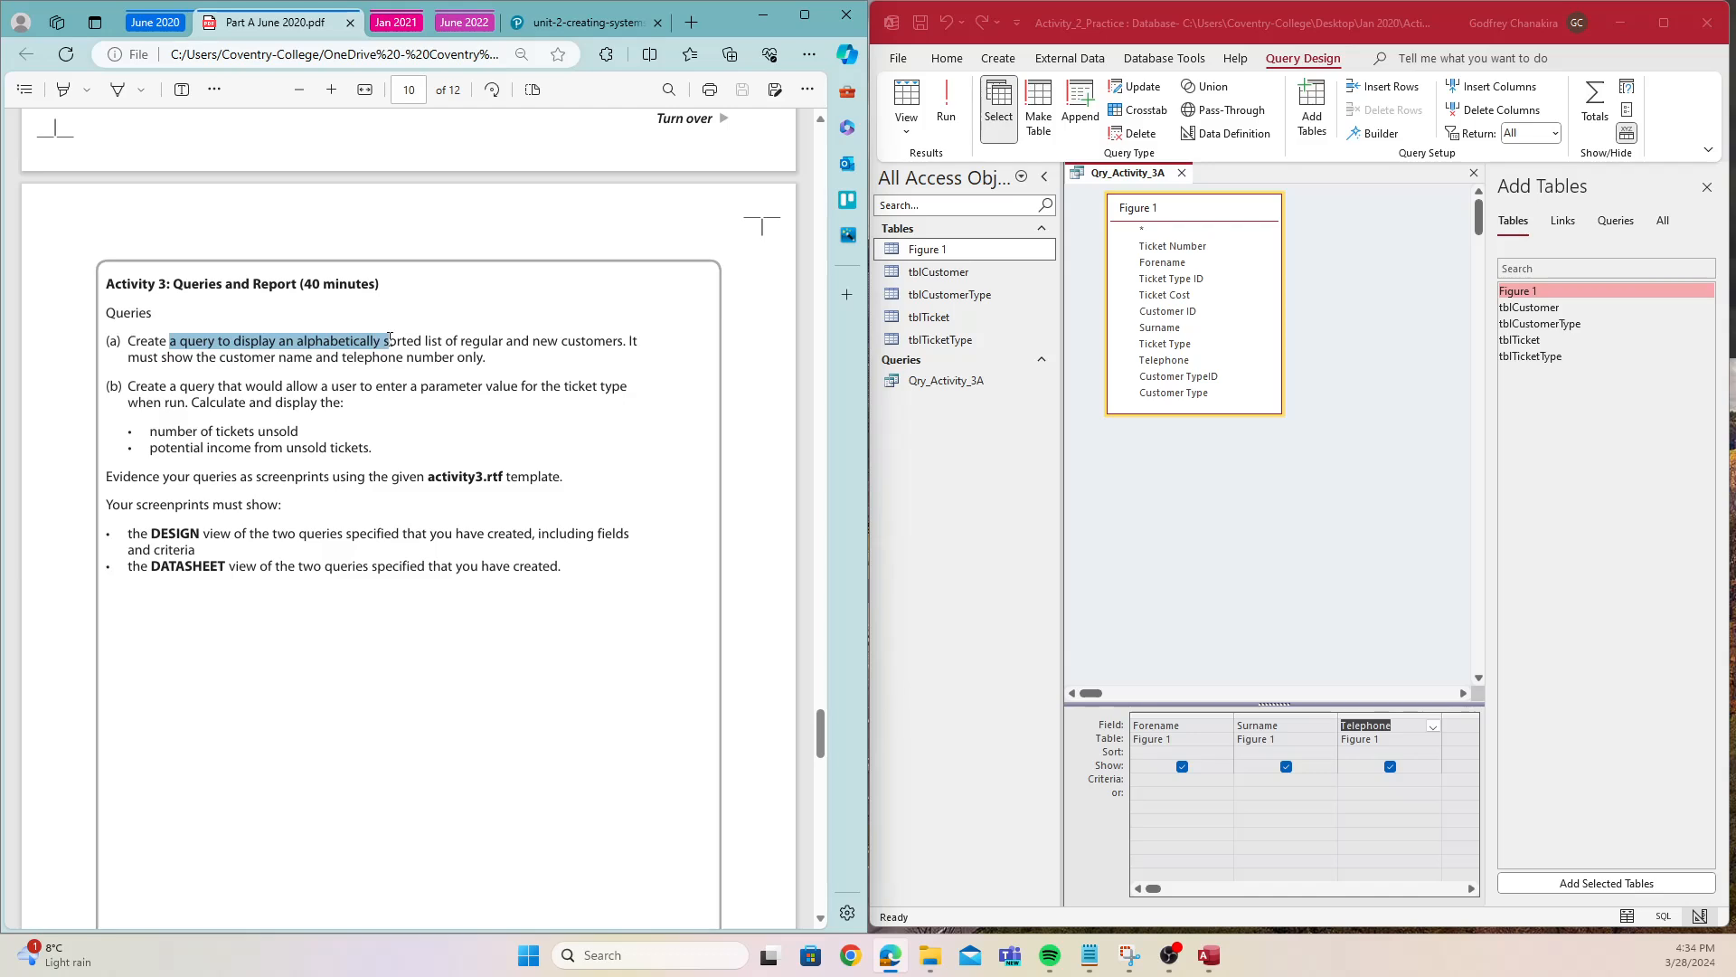
pyautogui.click(660, 393)
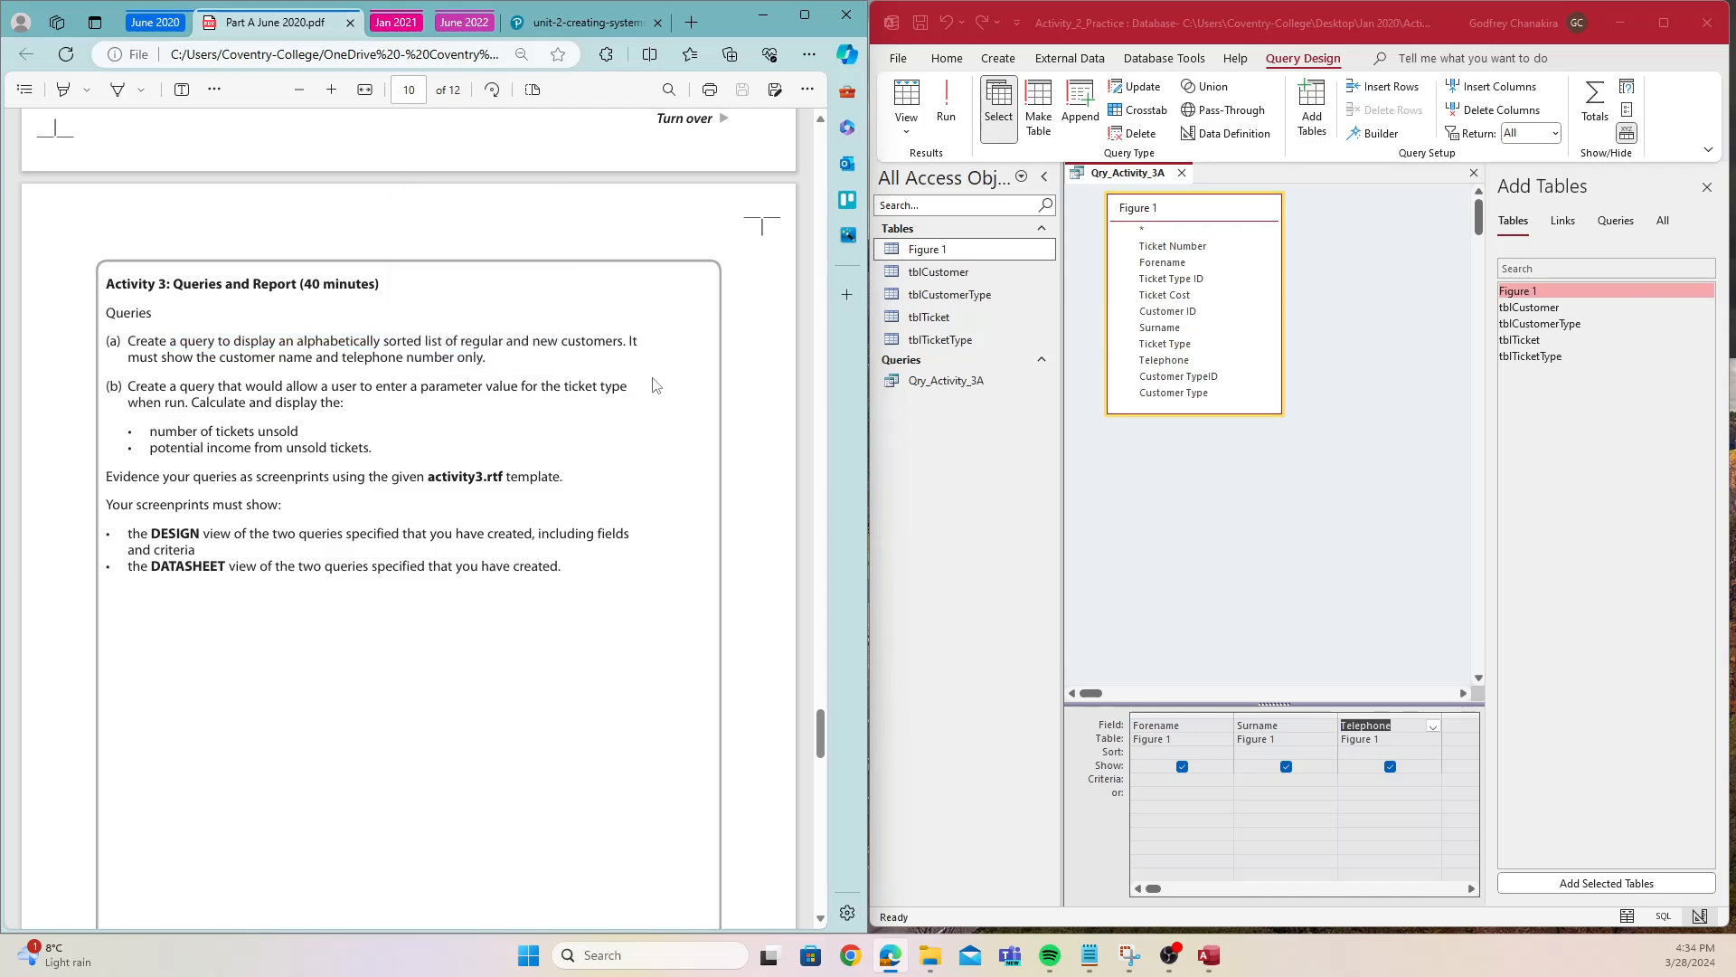
pyautogui.click(1261, 818)
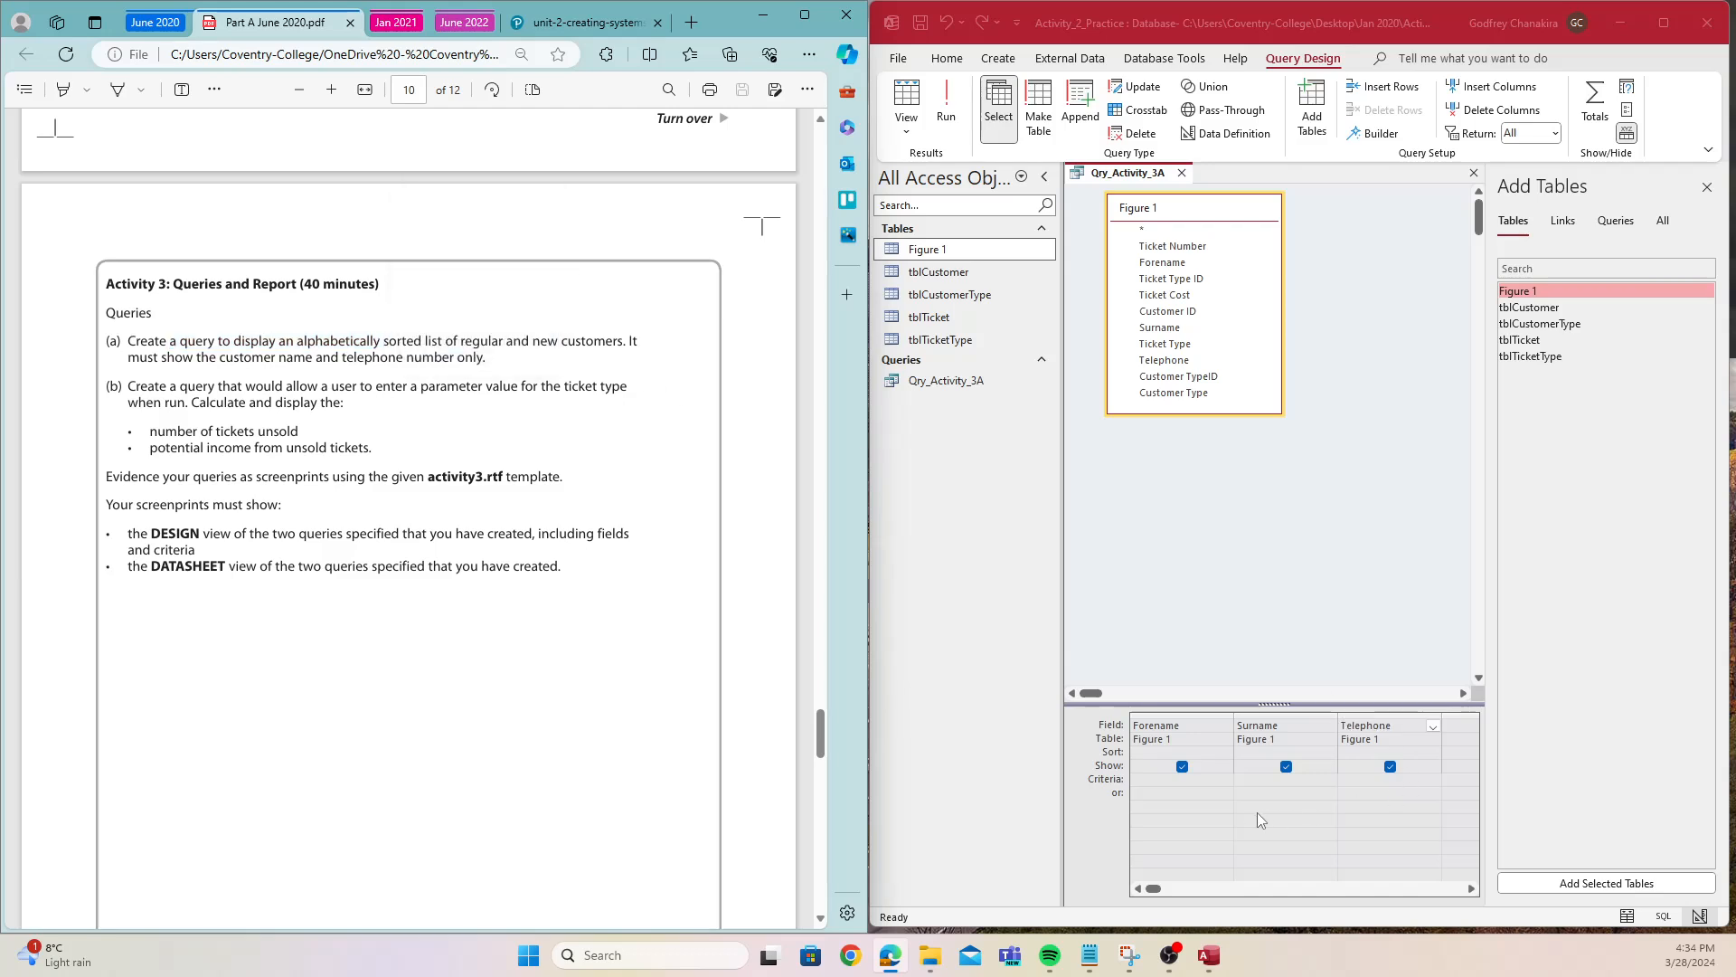
pyautogui.click(1197, 748)
pyautogui.click(1224, 753)
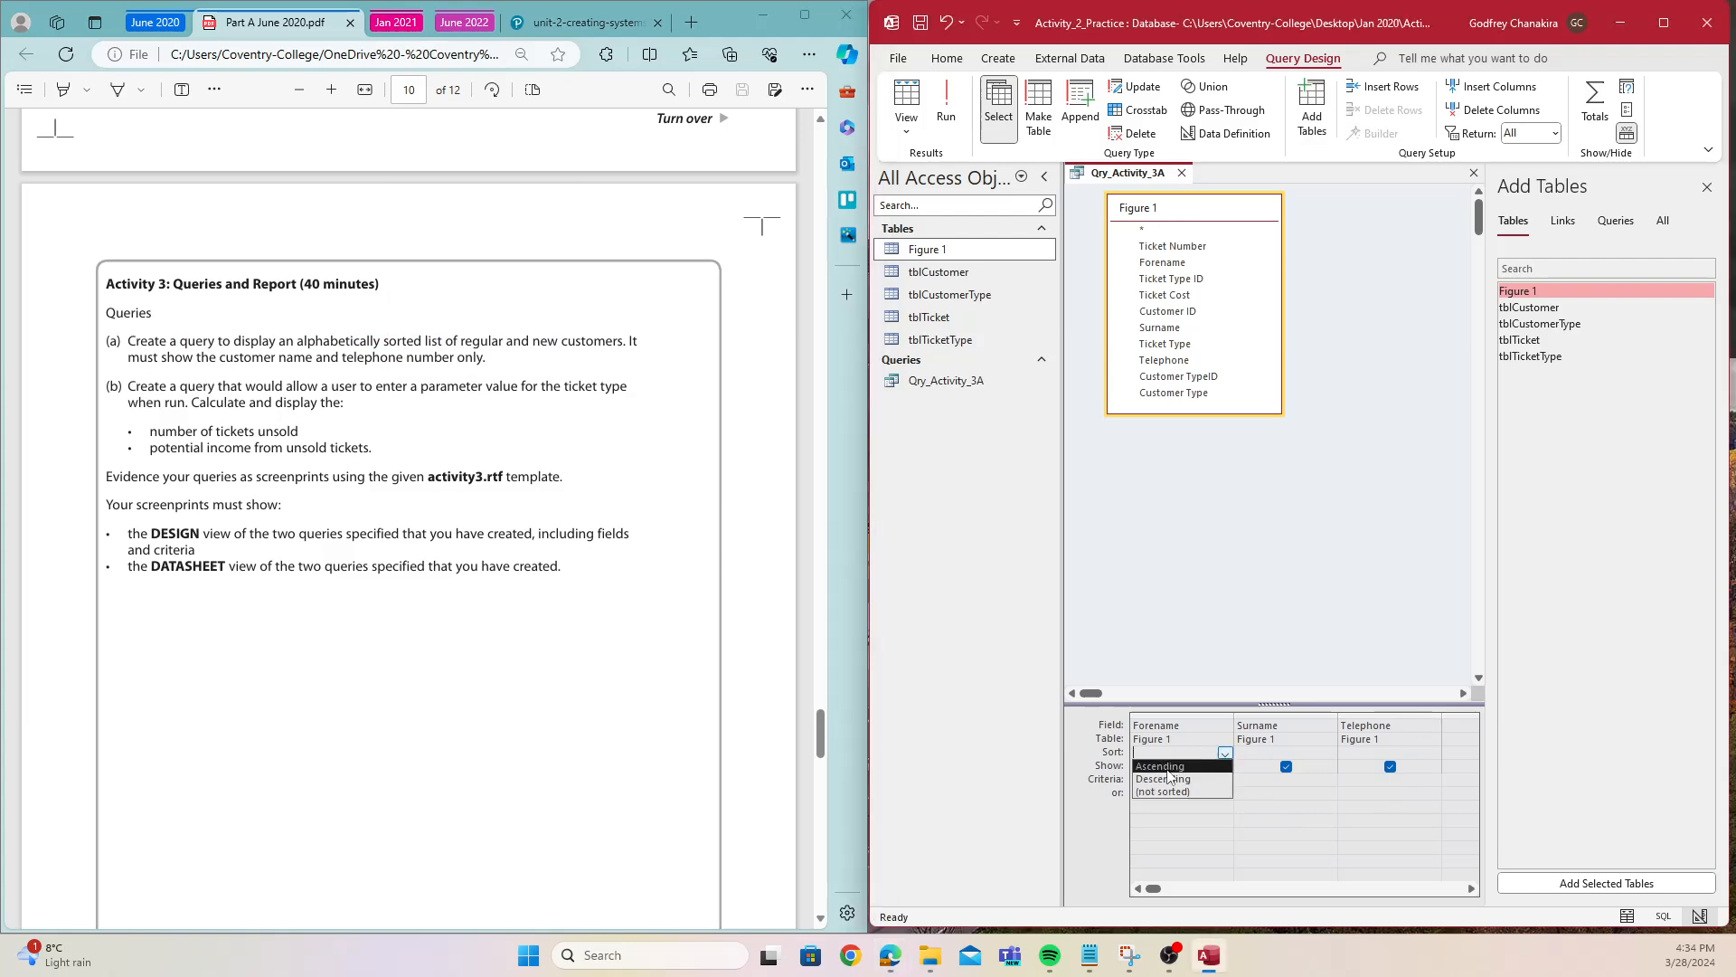
pyautogui.click(1164, 768)
pyautogui.click(945, 101)
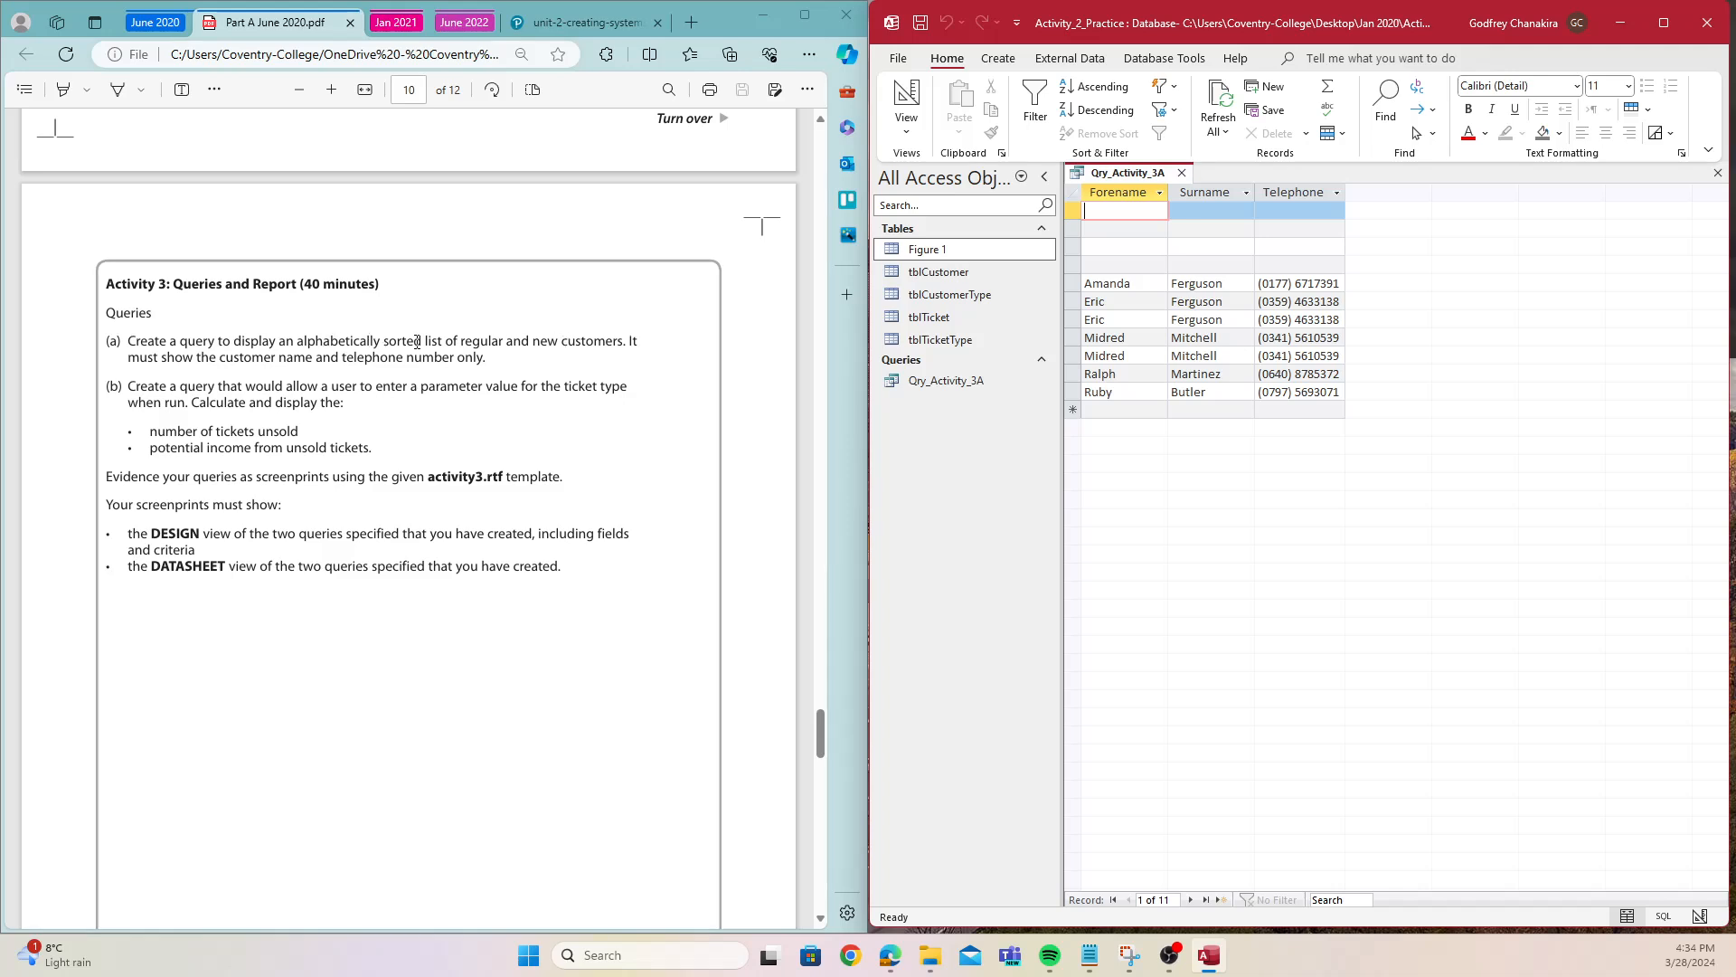
# - Open the Figure 1 table and examine its Customer TypeID and Customer Type columns for the regular and new customer requirement
pyautogui.moveTo(472, 342); pyautogui.dragTo(594, 342)
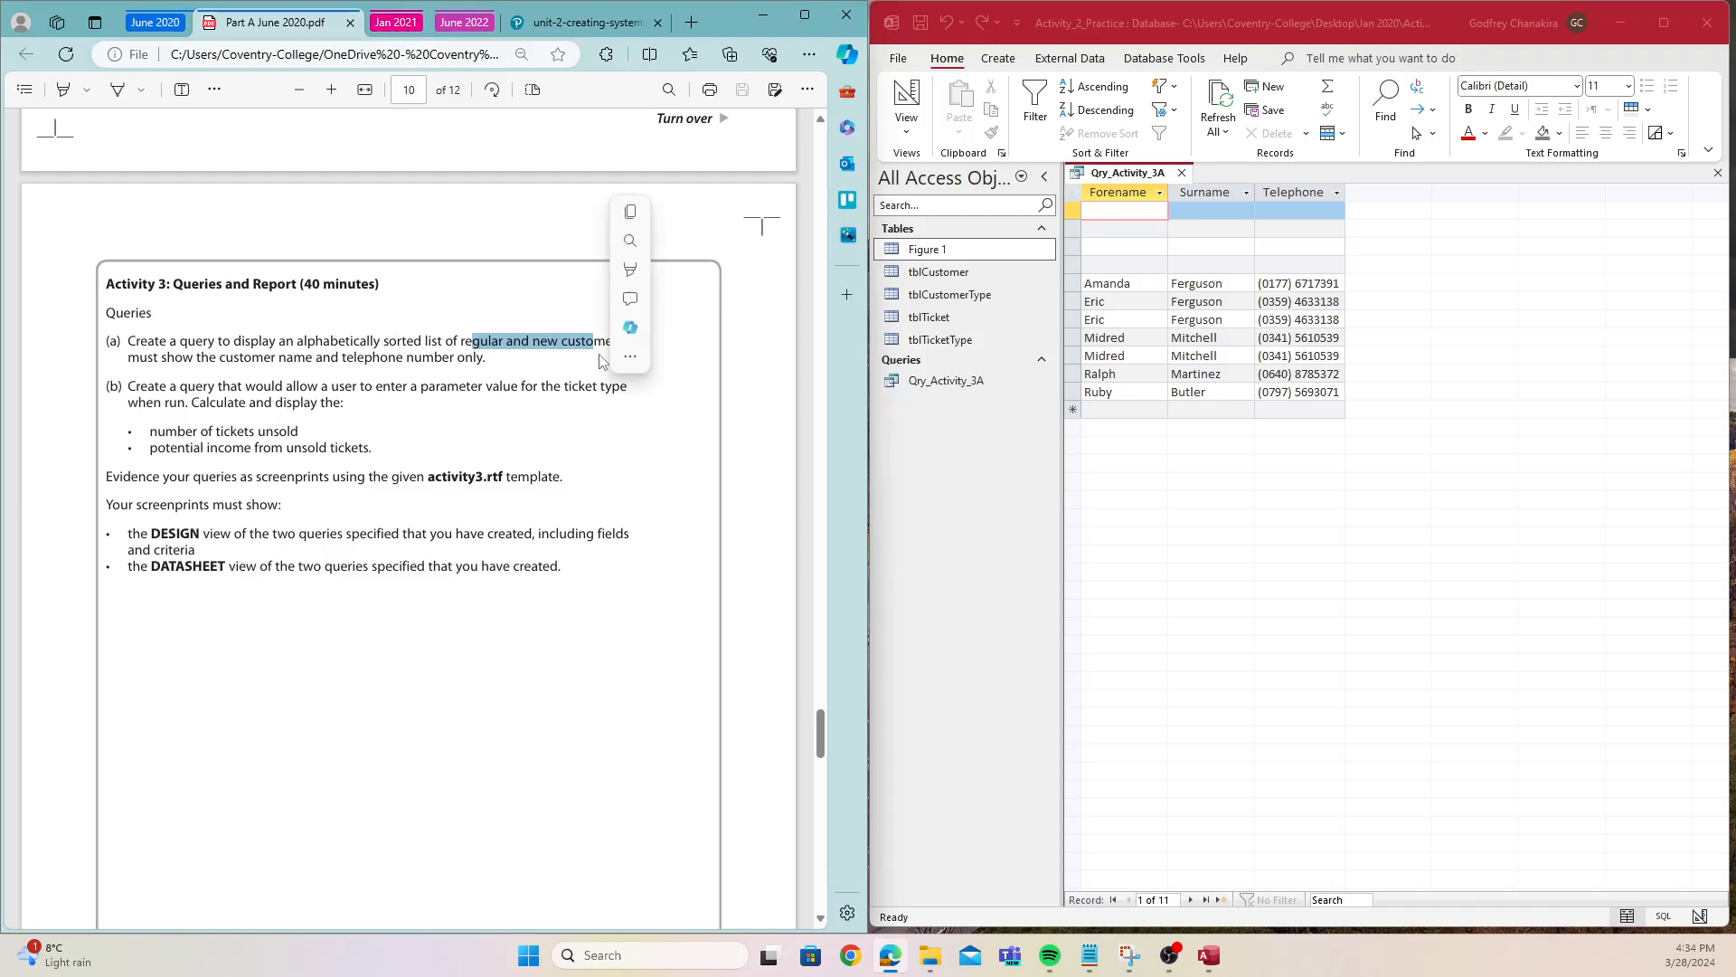
pyautogui.doubleClick(927, 250)
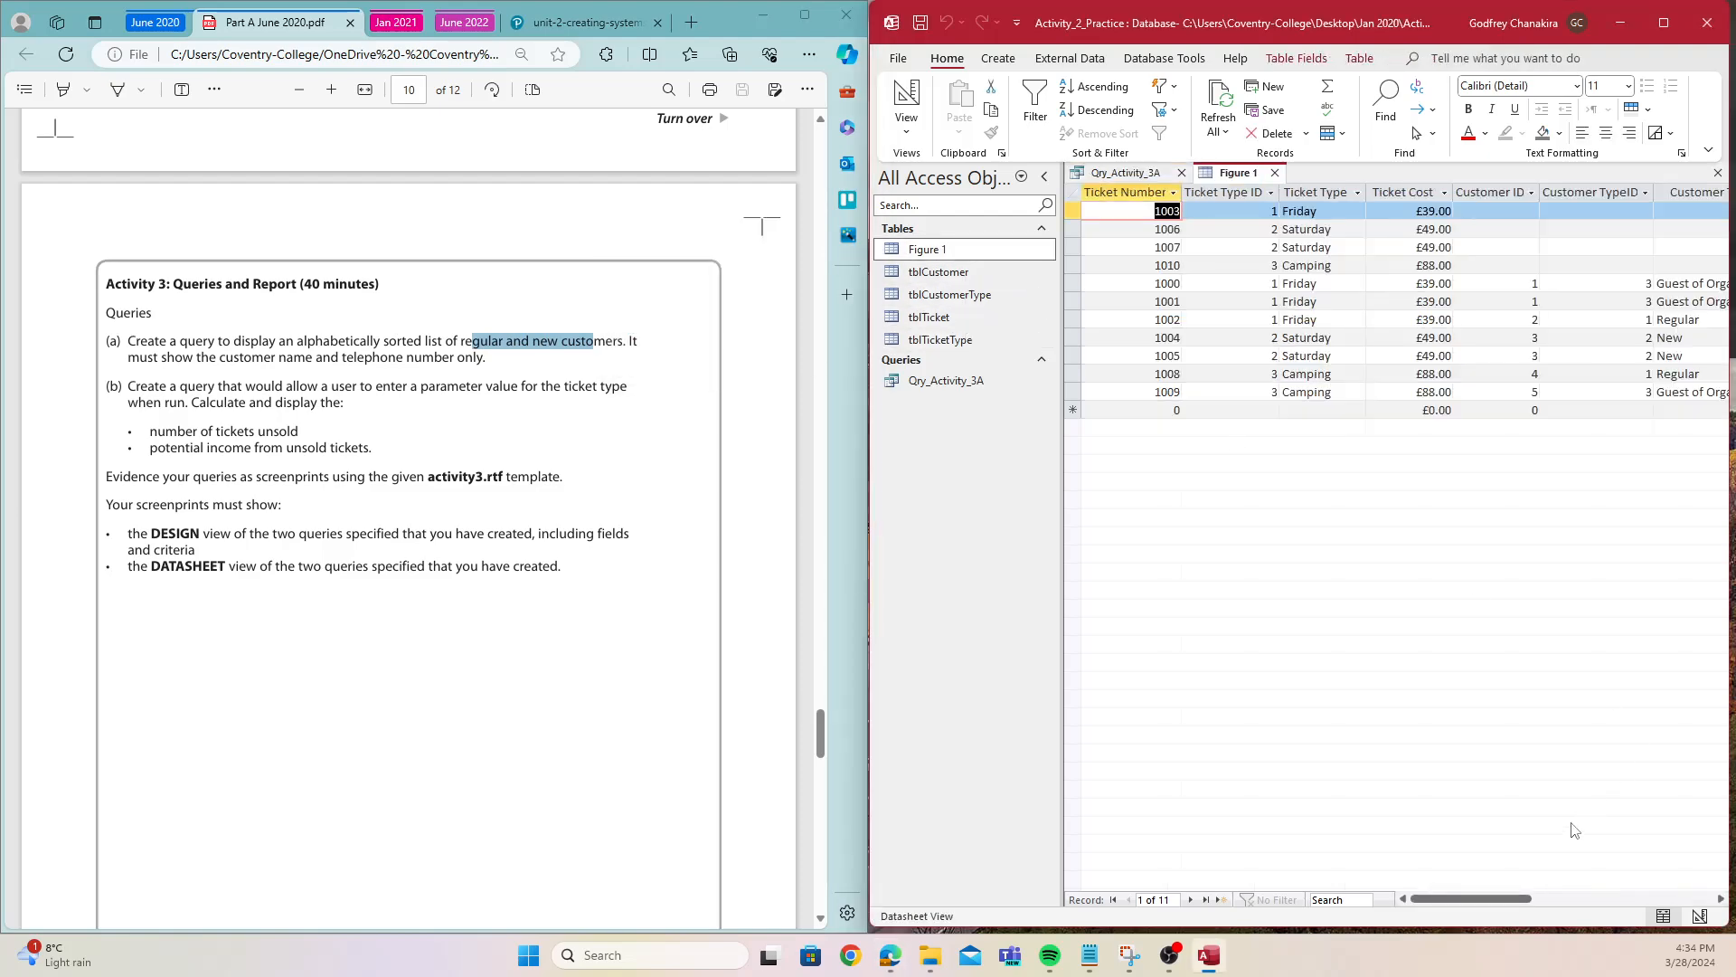
pyautogui.moveTo(1493, 898); pyautogui.dragTo(1594, 902)
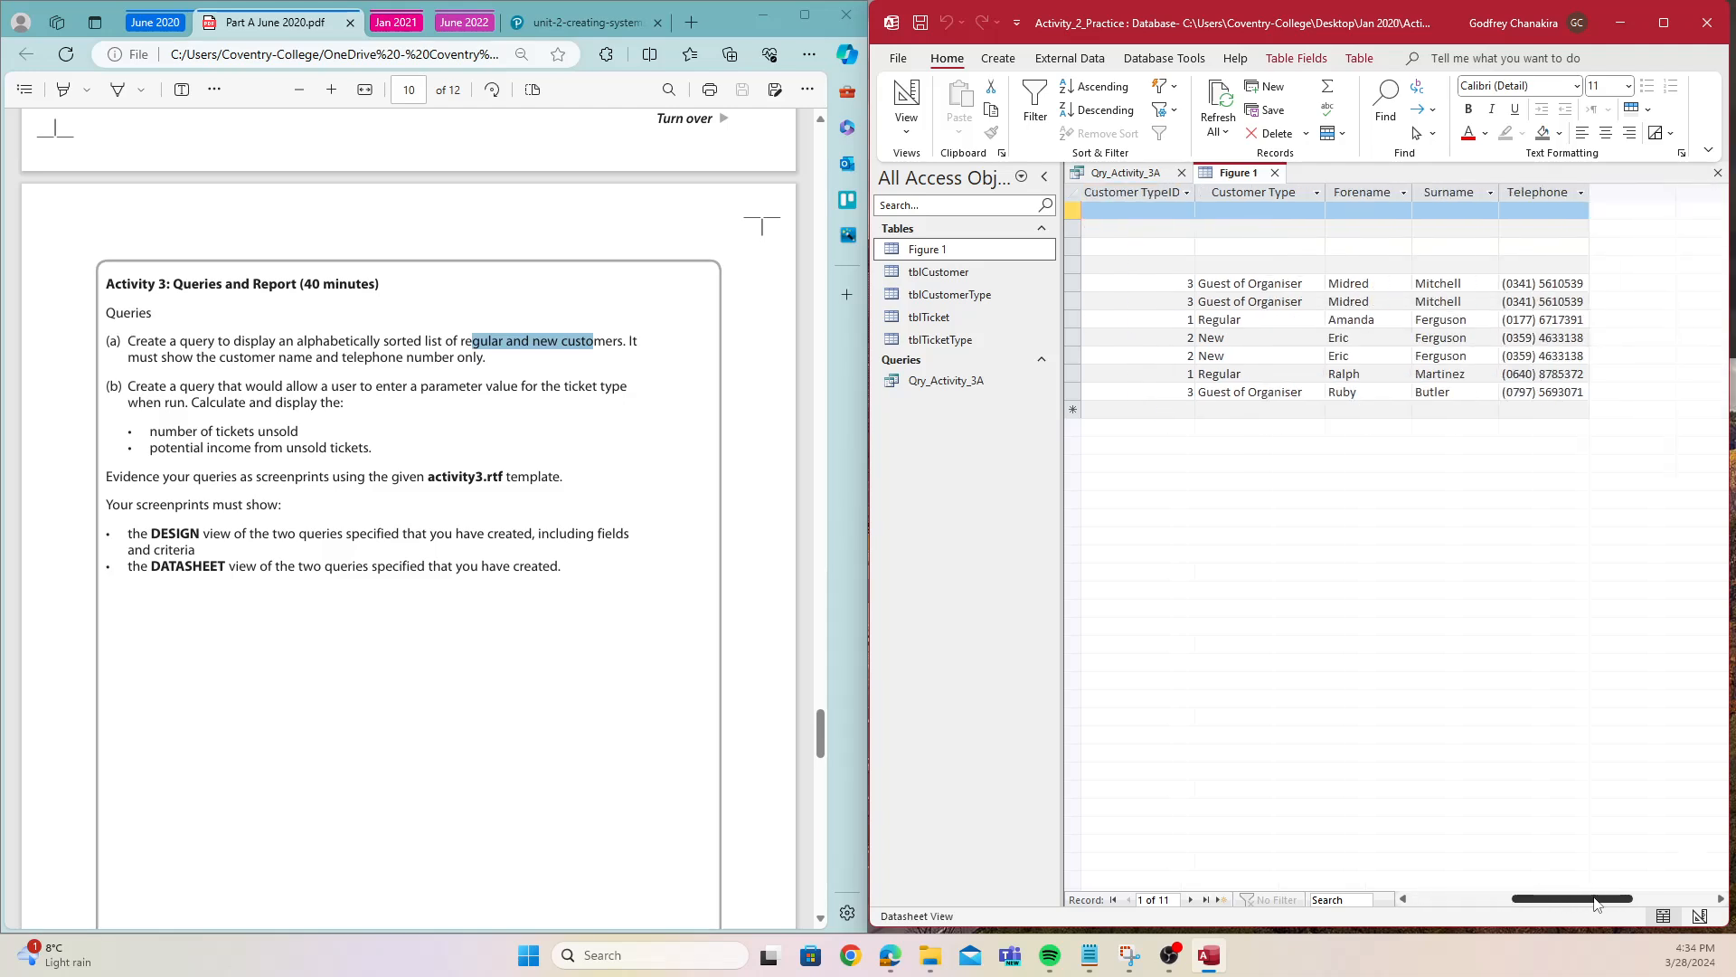
pyautogui.click(1159, 196)
pyautogui.click(1241, 195)
pyautogui.click(1161, 195)
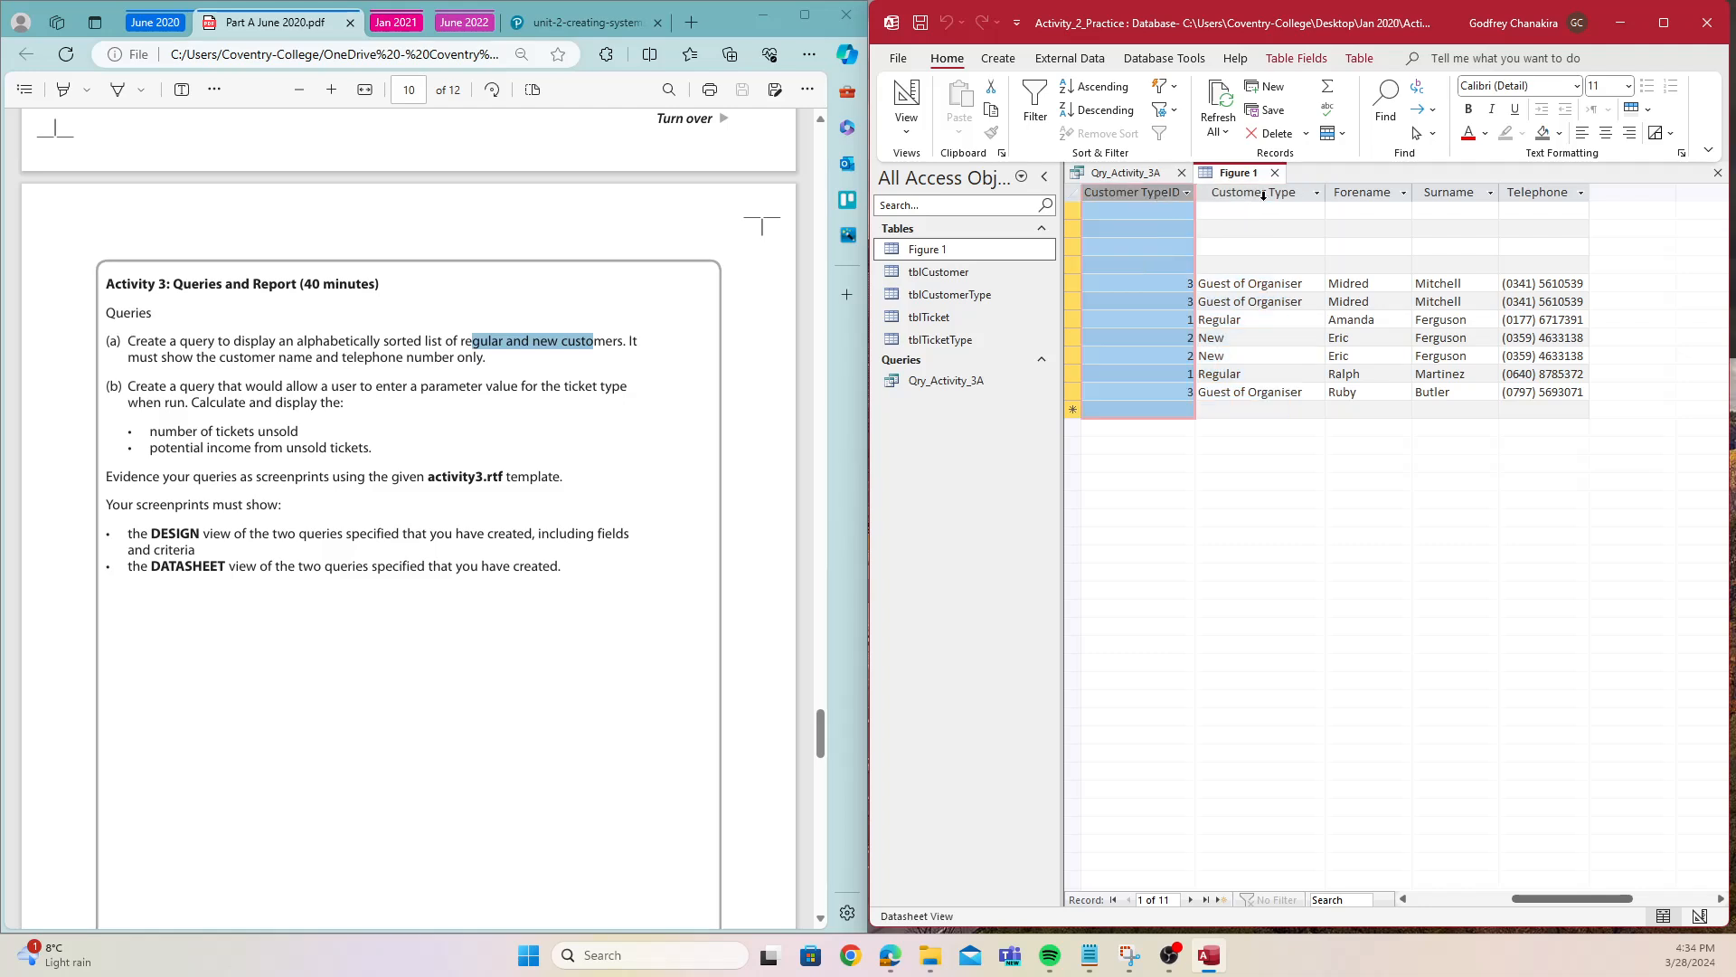
pyautogui.click(1266, 191)
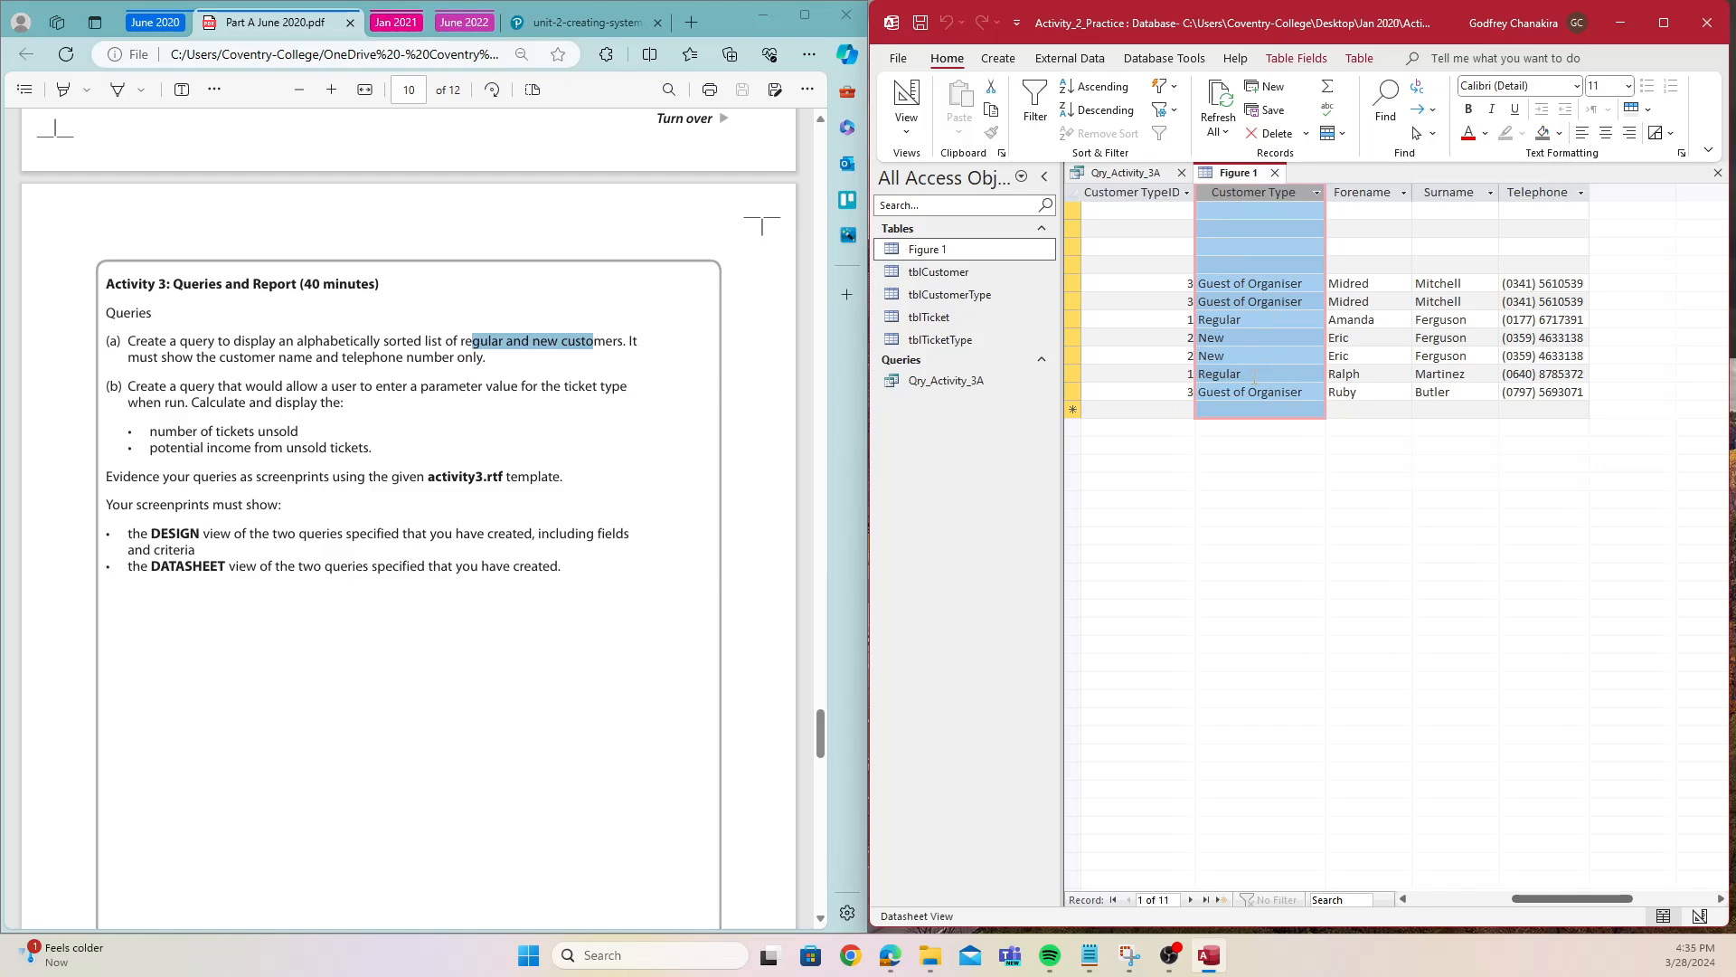
# - Compare Figure 1's Customer TypeID and Customer Type values to choose a field for limiting the query to regular and new customers
pyautogui.click(1158, 194)
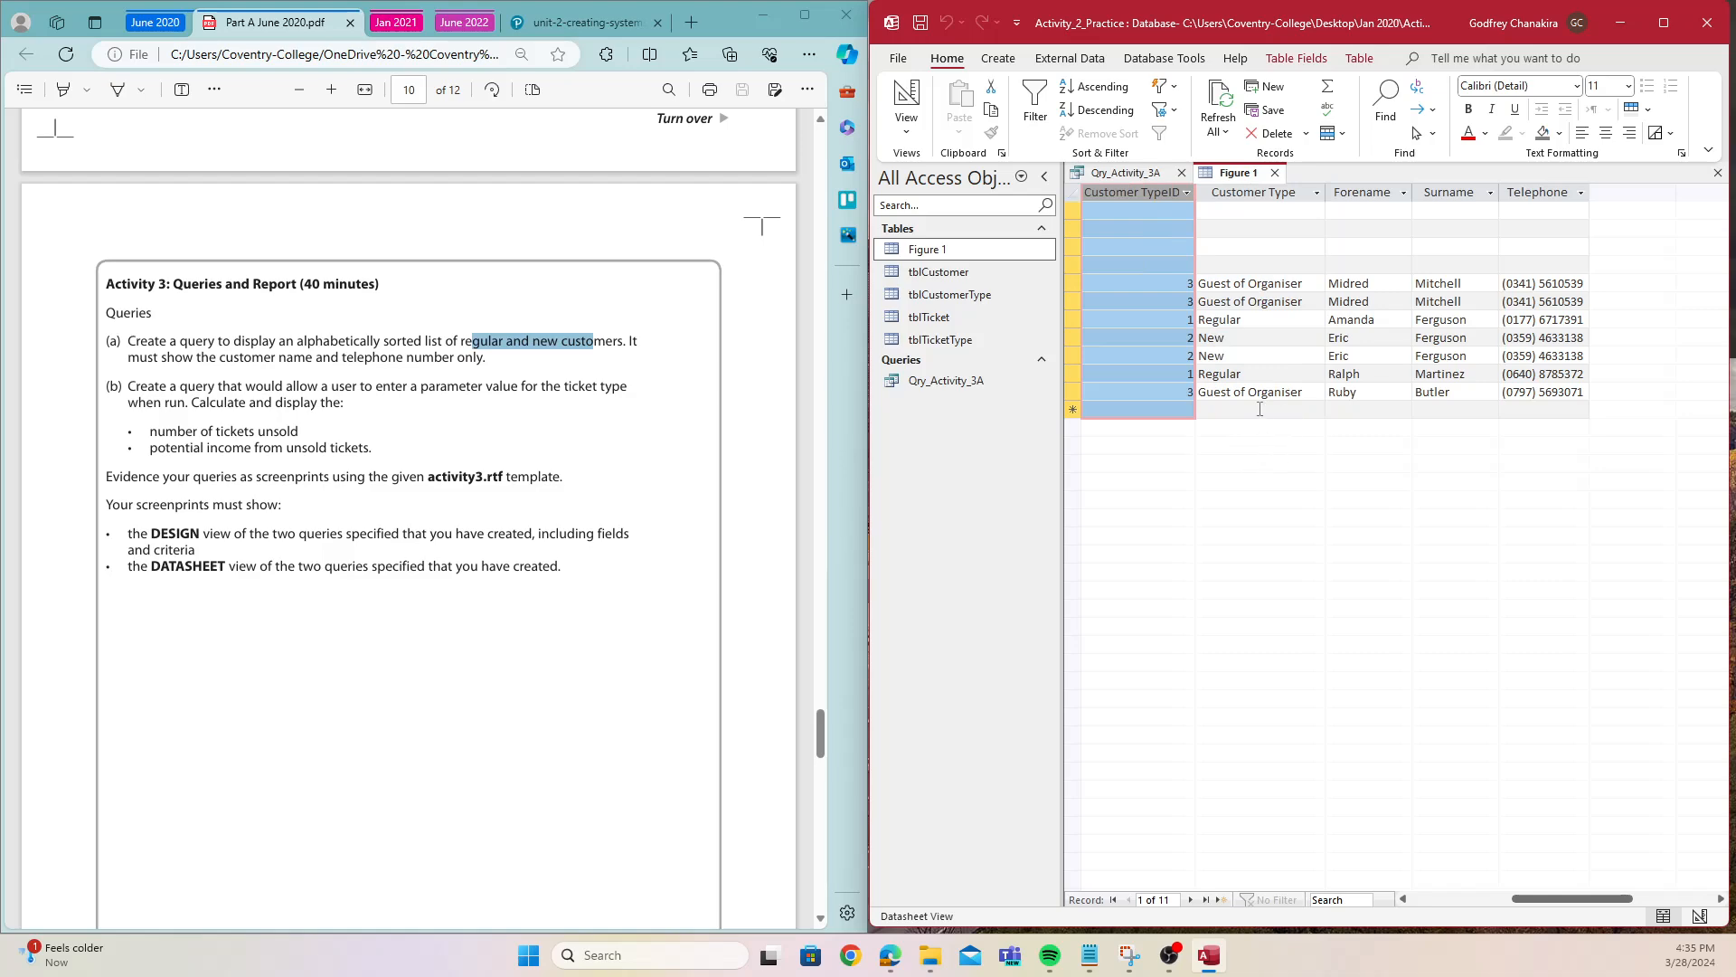
pyautogui.click(1248, 193)
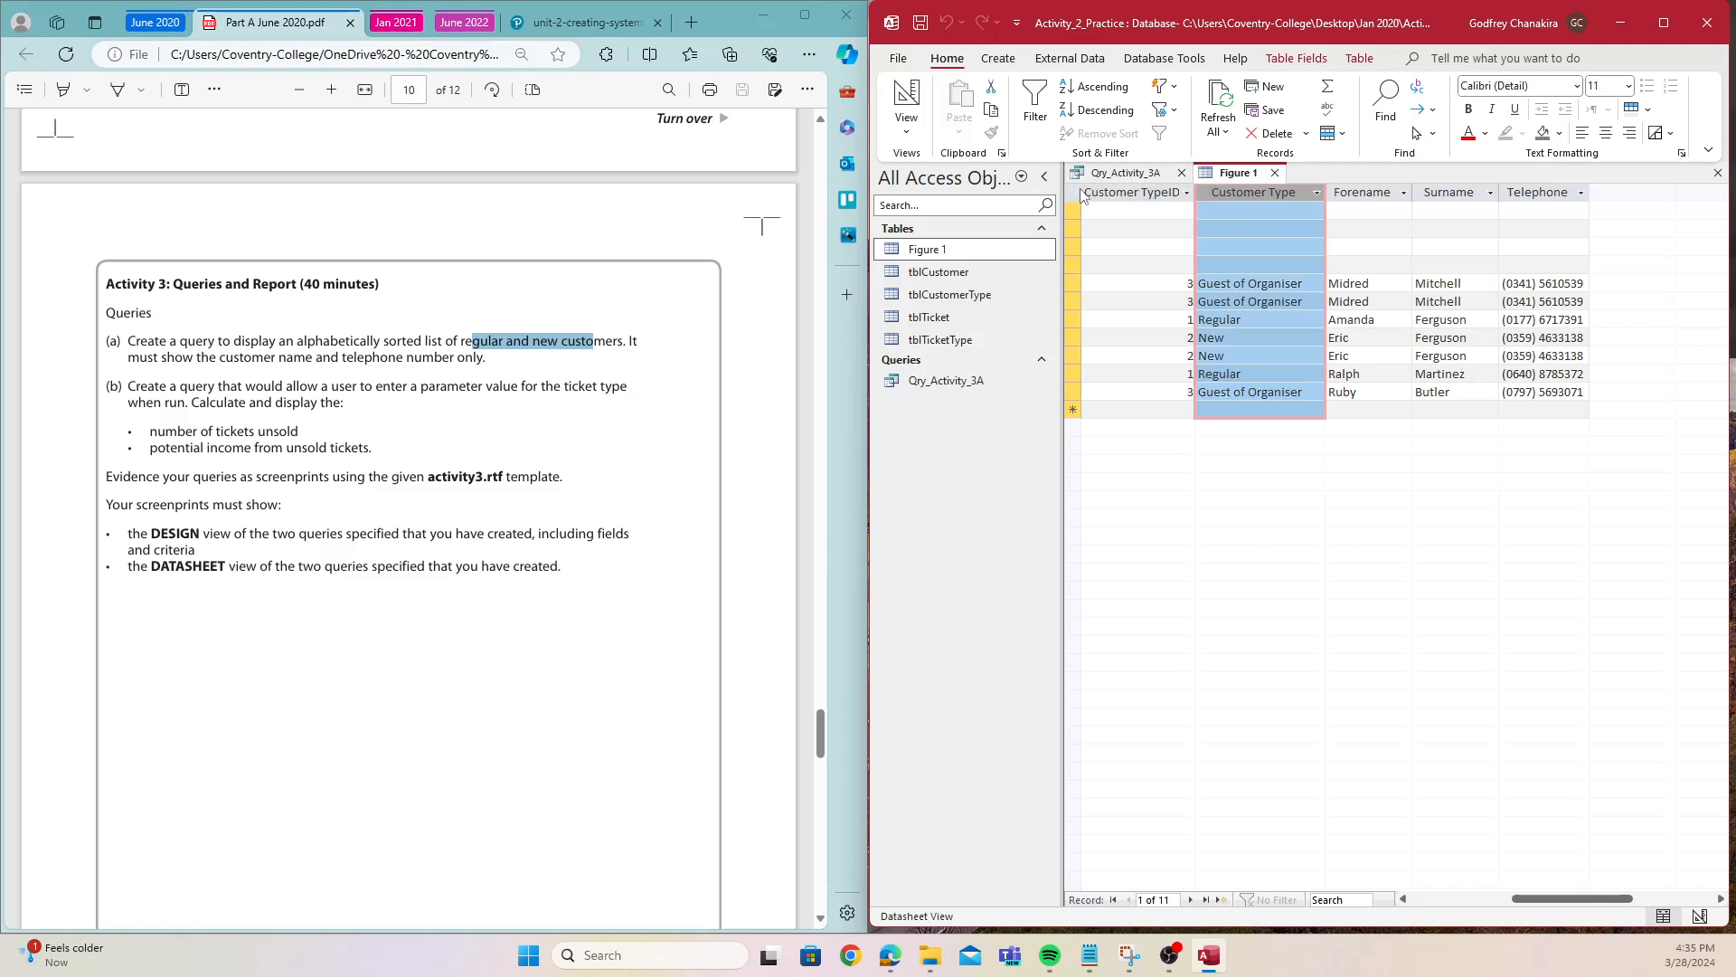
pyautogui.click(1125, 175)
pyautogui.click(1230, 173)
pyautogui.click(1293, 379)
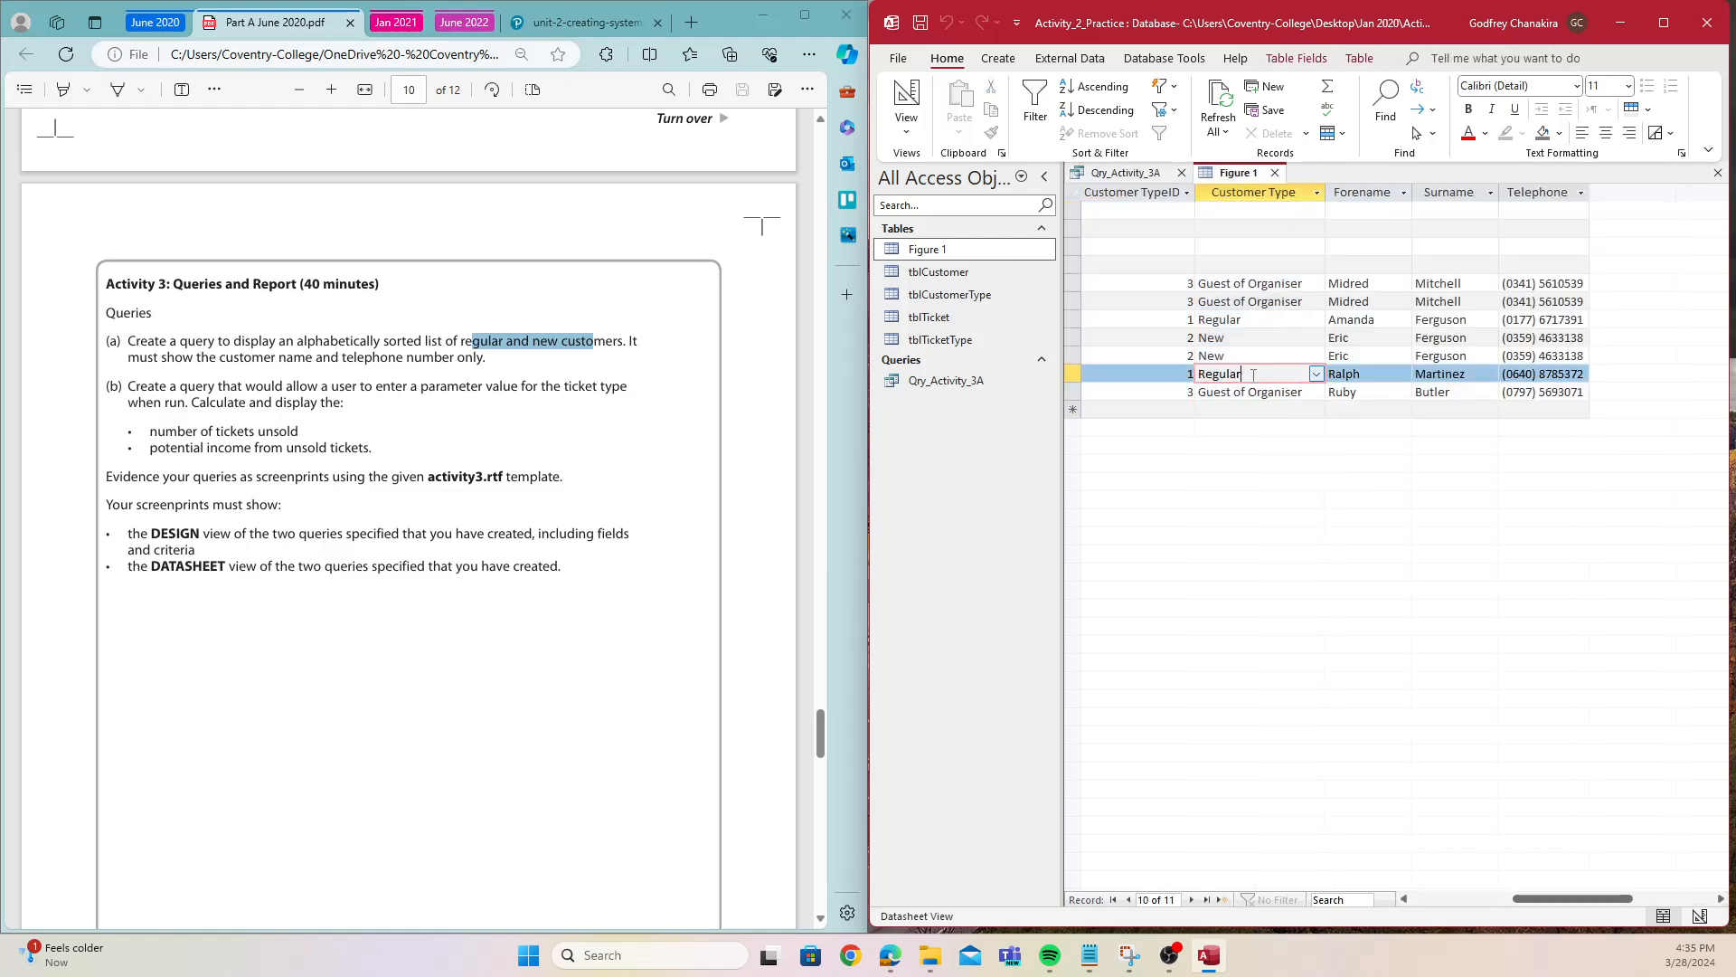
# - Add the Customer Type field to Qry_Activity_3A with the criterion "Regular" Or "New" and run the query
pyautogui.click(1128, 174)
pyautogui.rightClick(1135, 178)
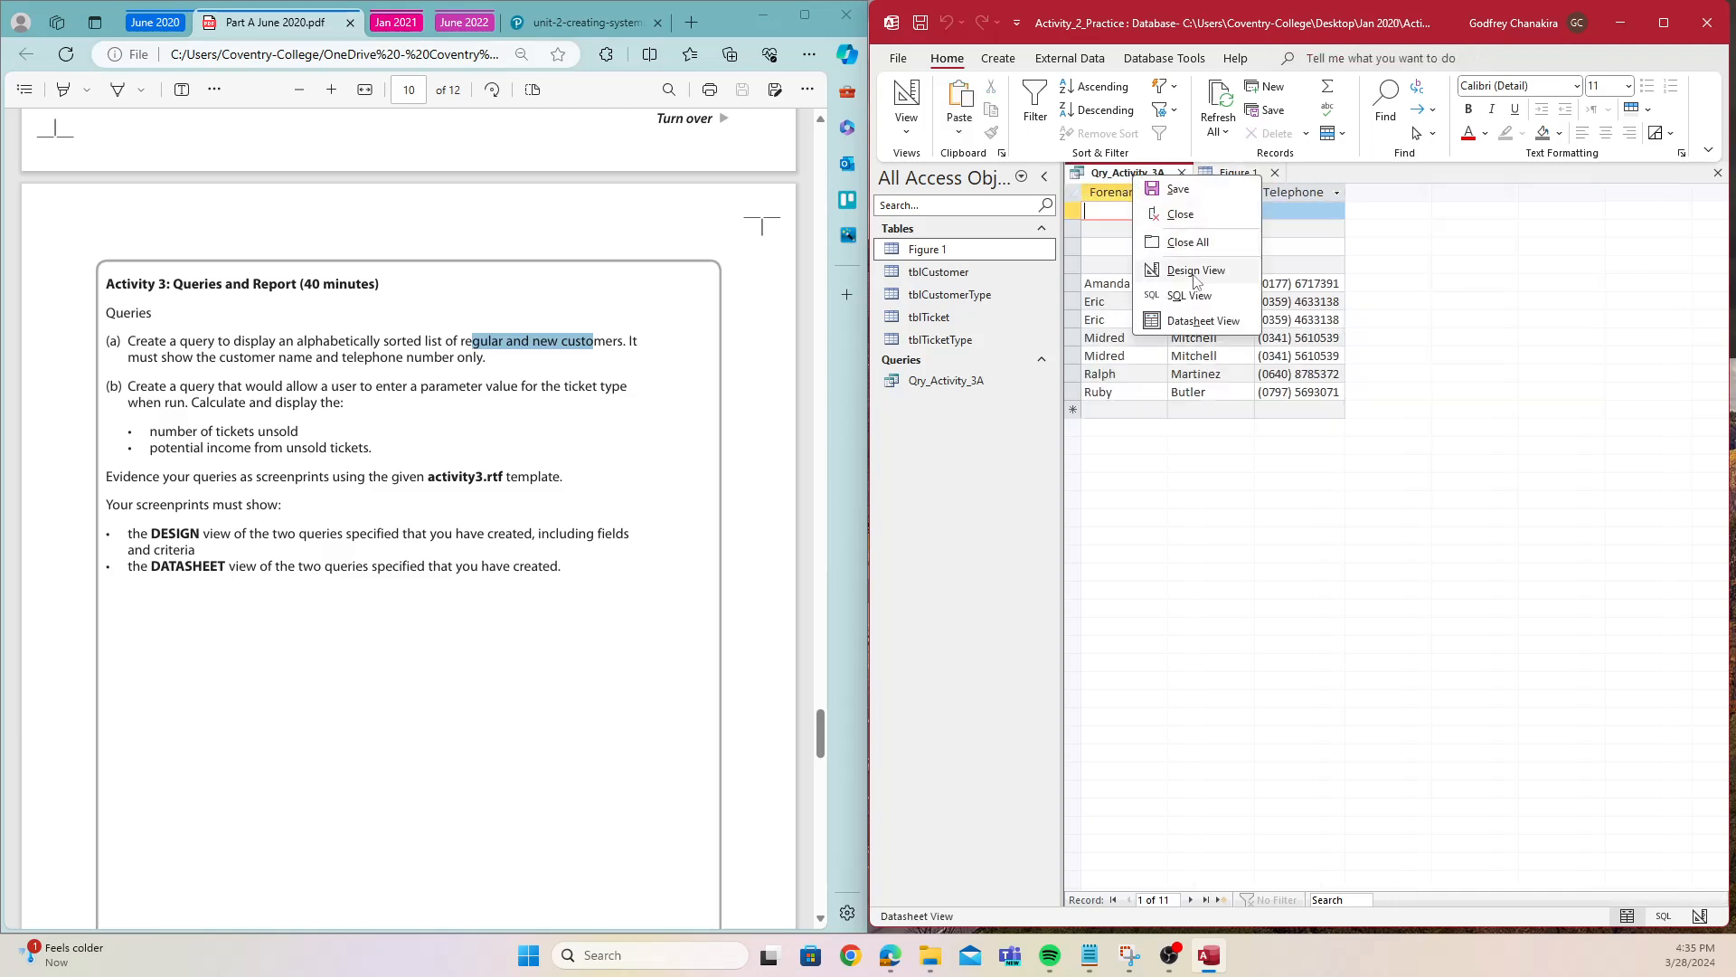
pyautogui.click(1195, 270)
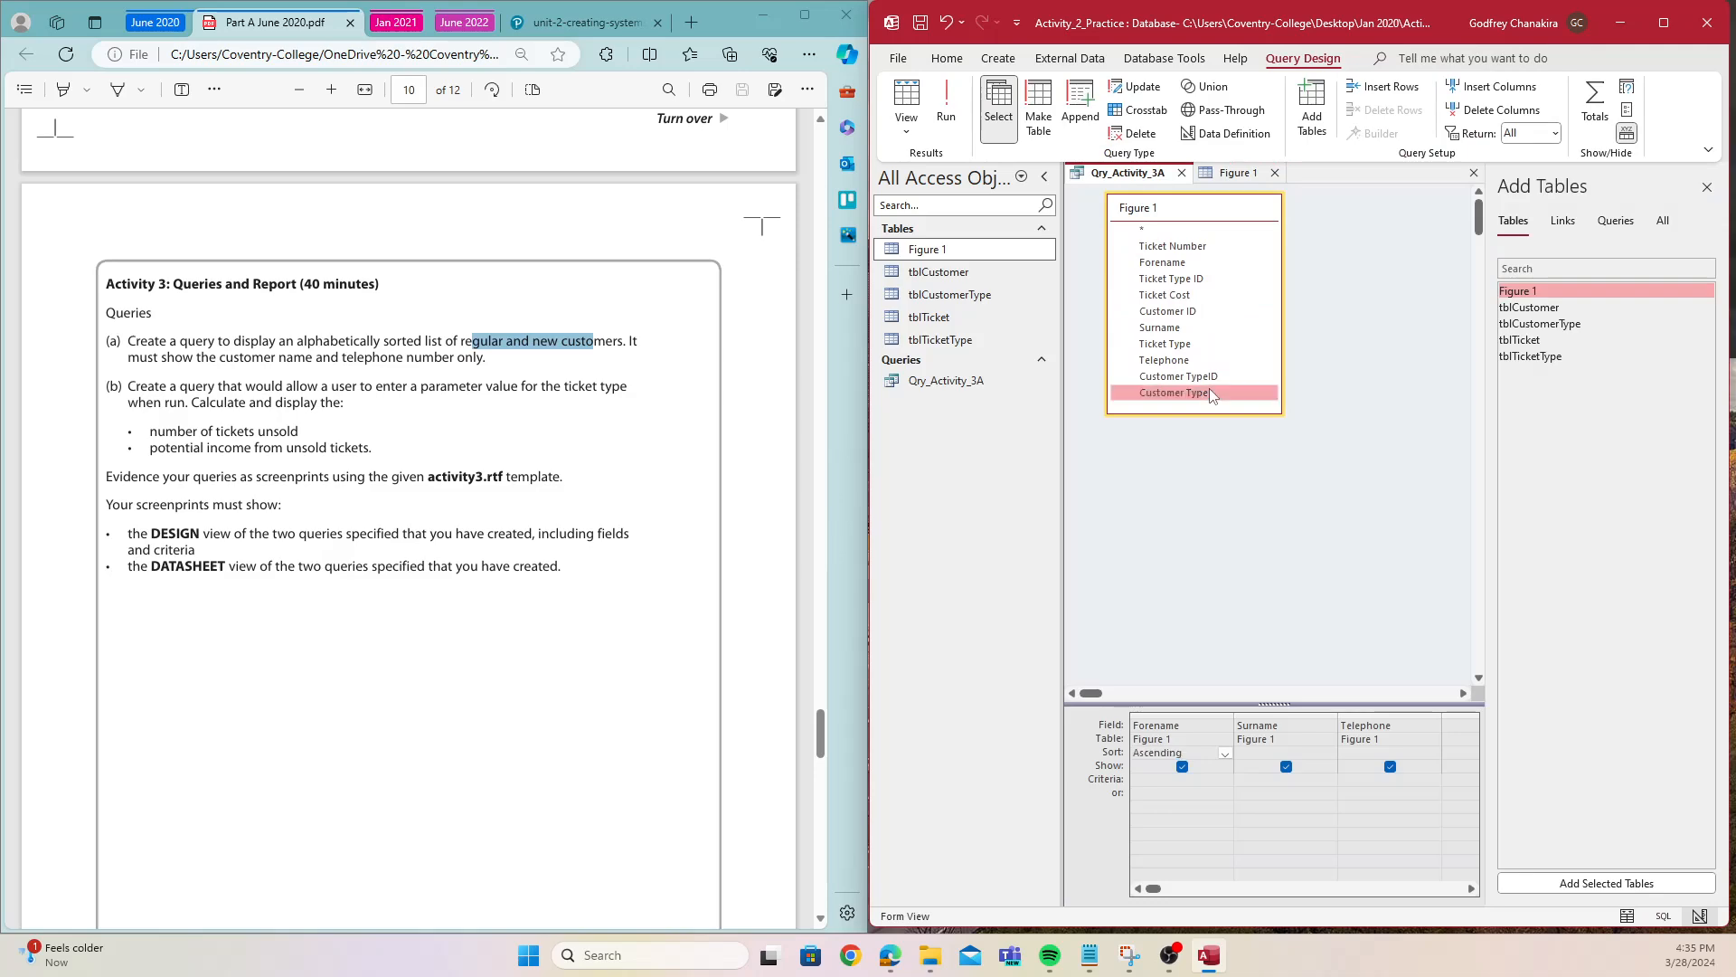
pyautogui.click(1705, 189)
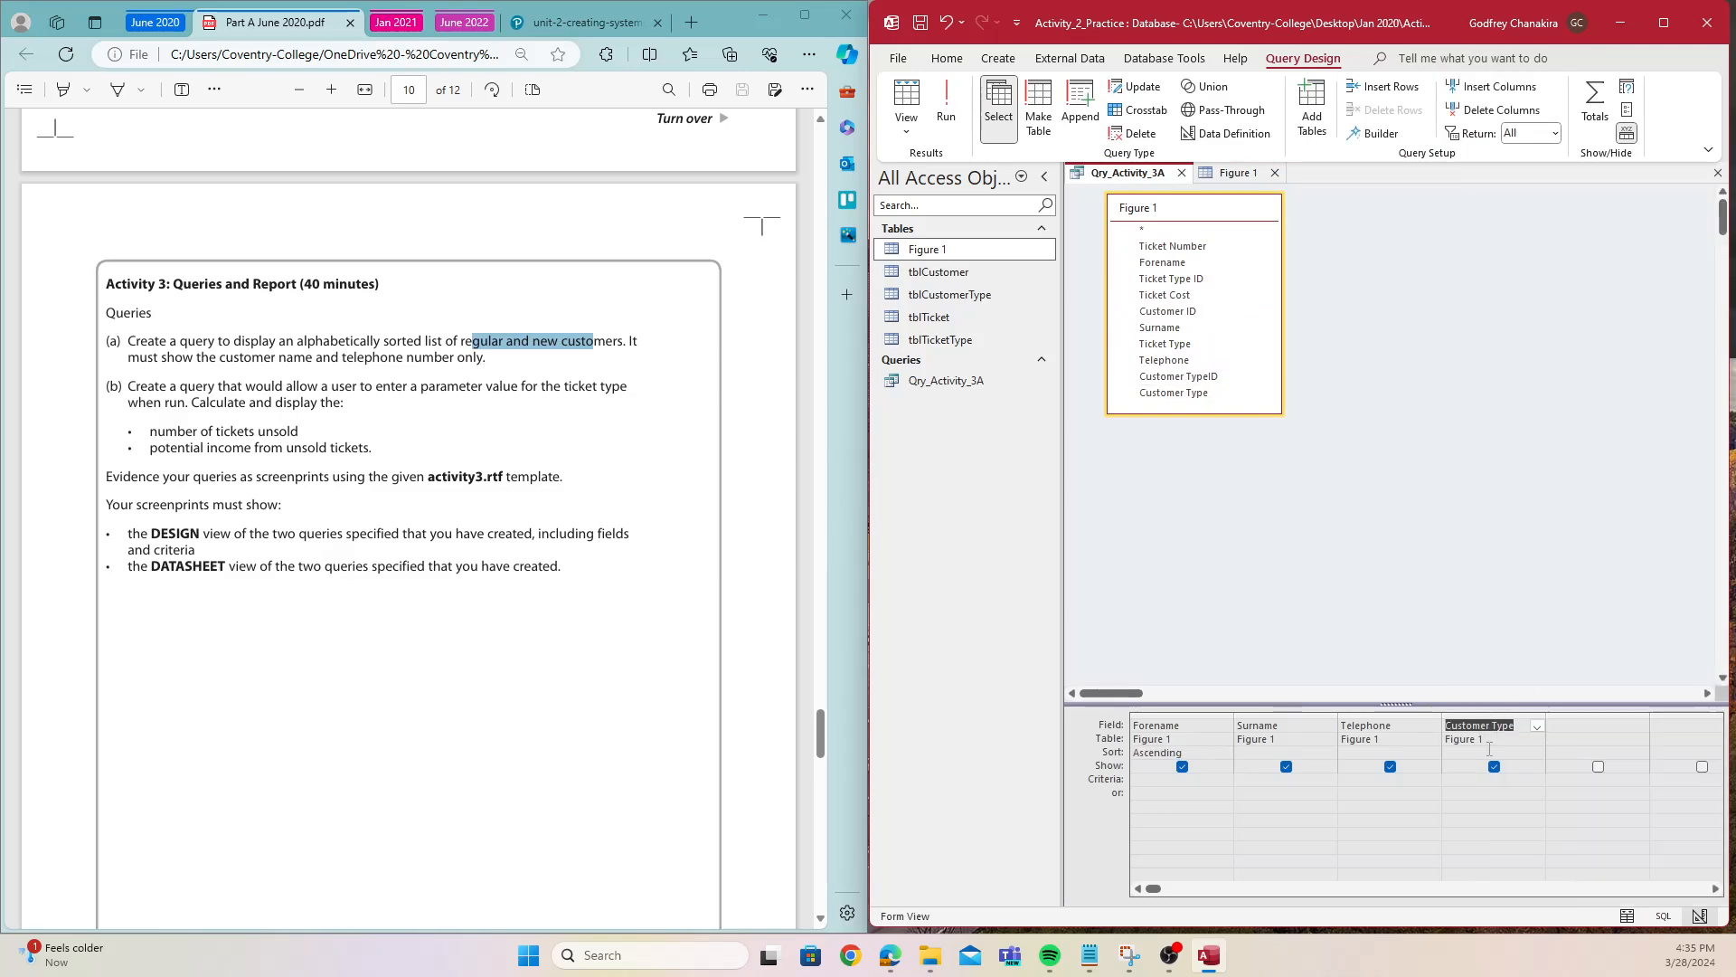
pyautogui.click(1471, 780)
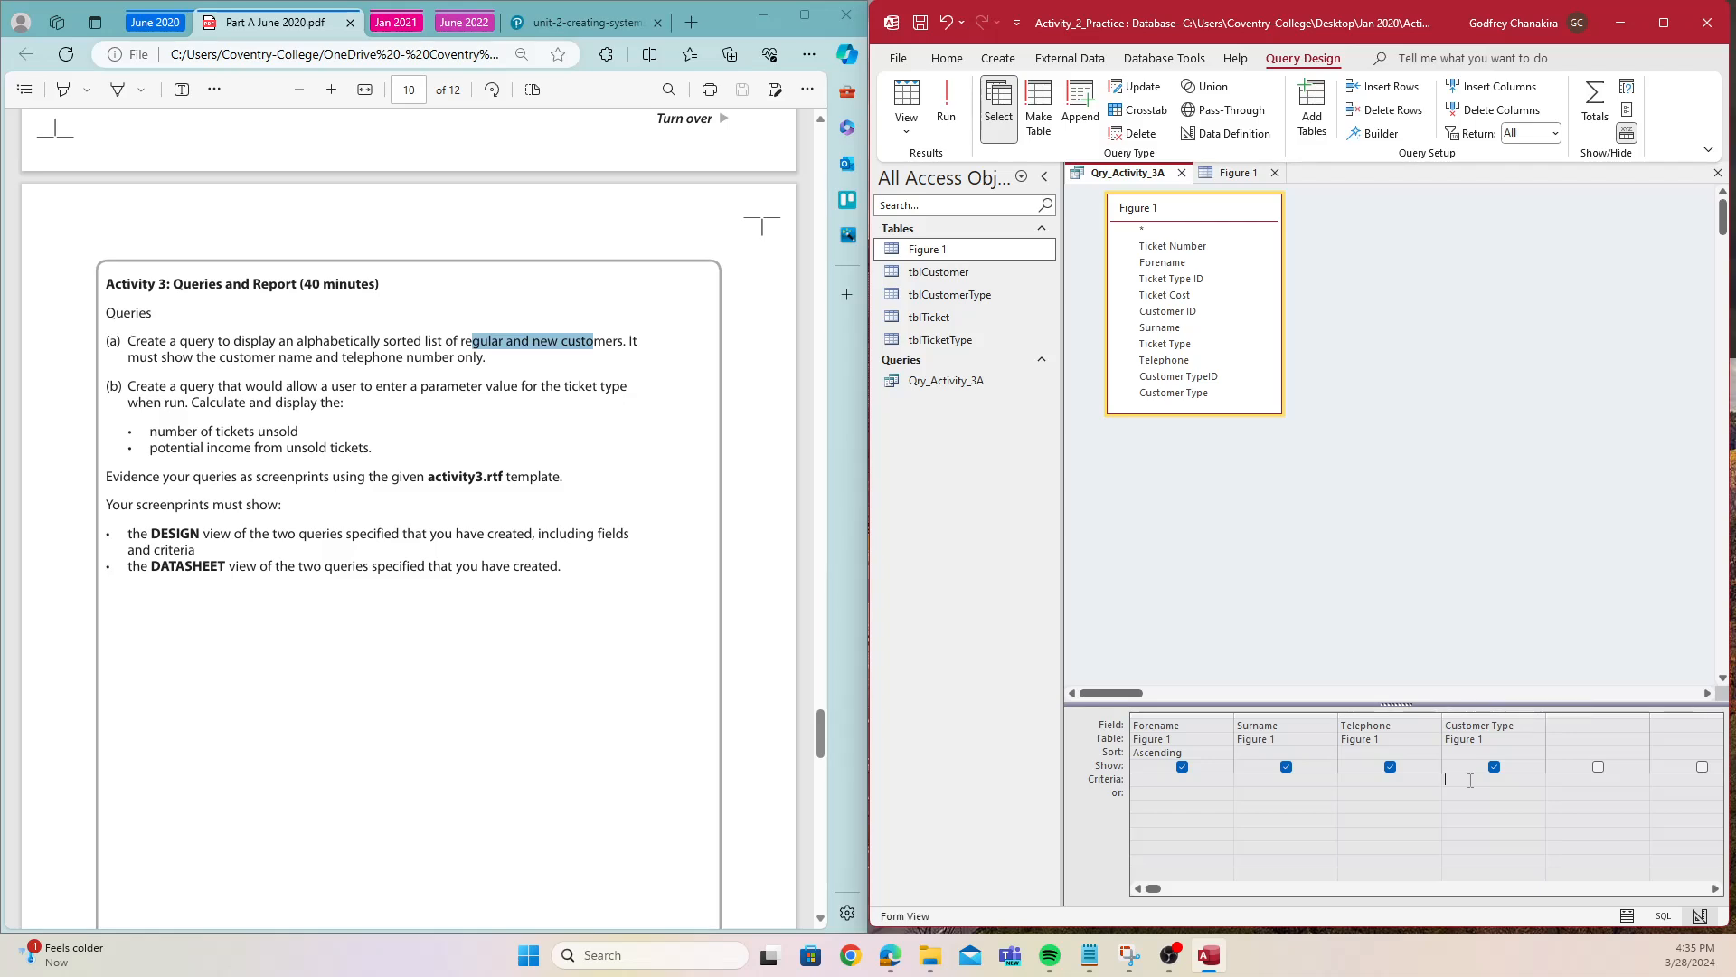
pyautogui.write('Regular or New')
pyautogui.click(1466, 825)
pyautogui.click(952, 113)
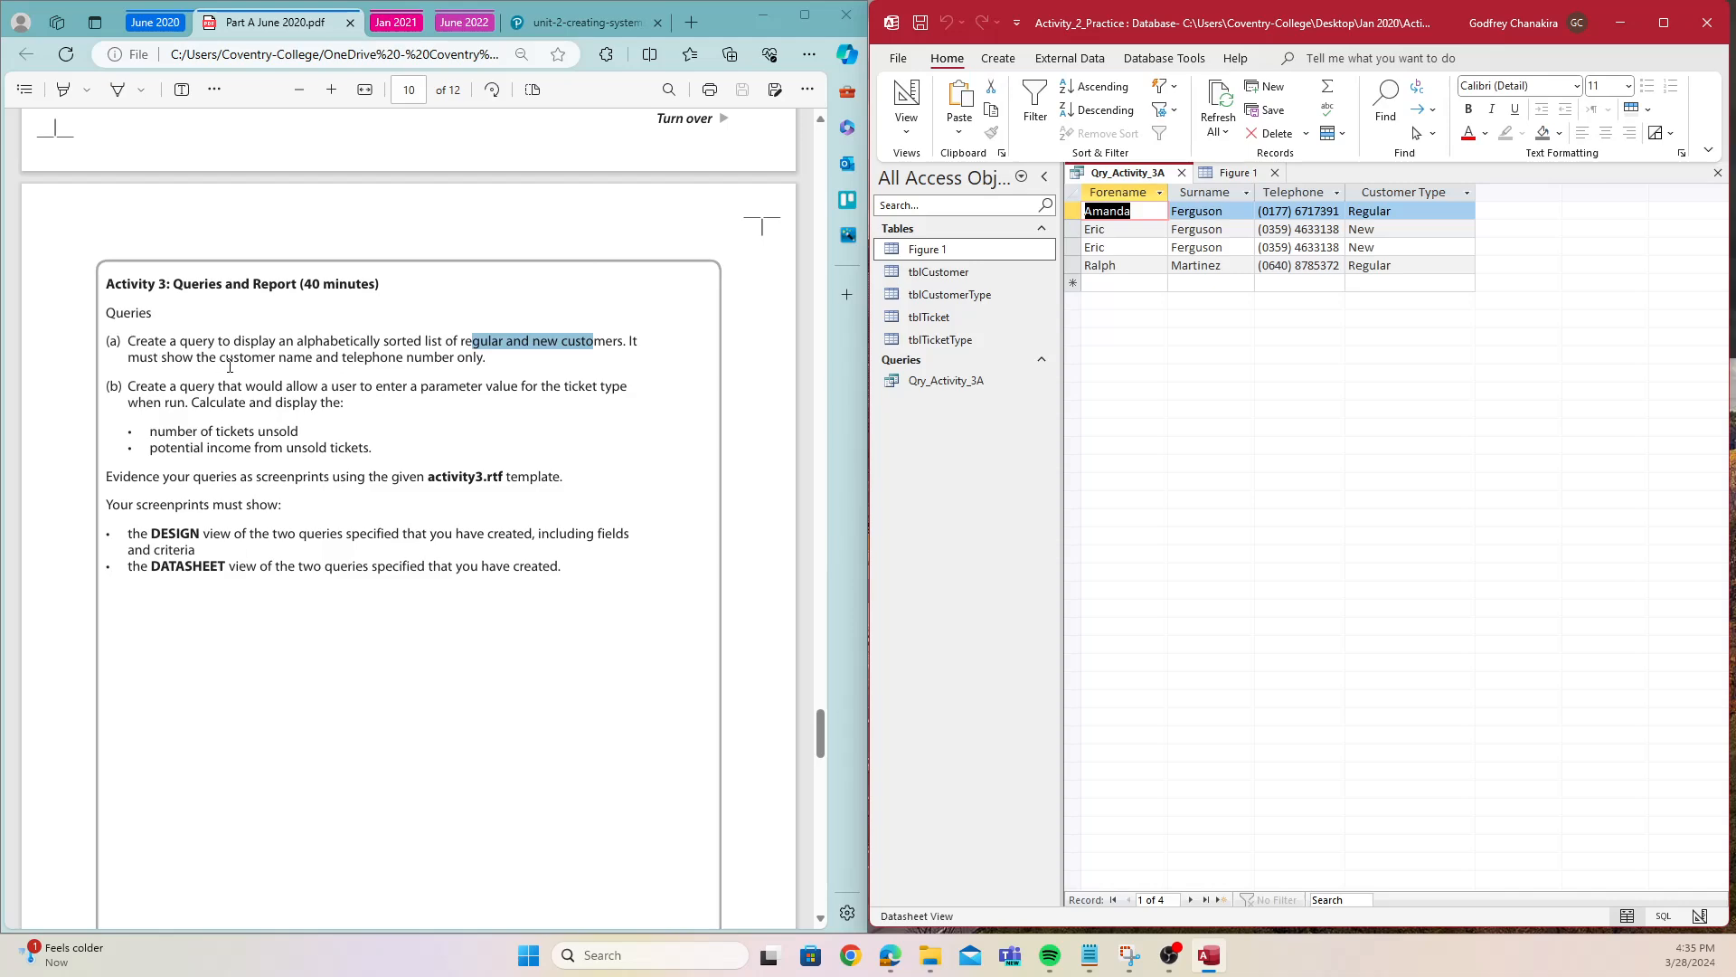
# - Hide the Customer Type field from the query output, as the name-and-telephone-only requirement demands, and run the query
pyautogui.moveTo(341, 358); pyautogui.dragTo(485, 370)
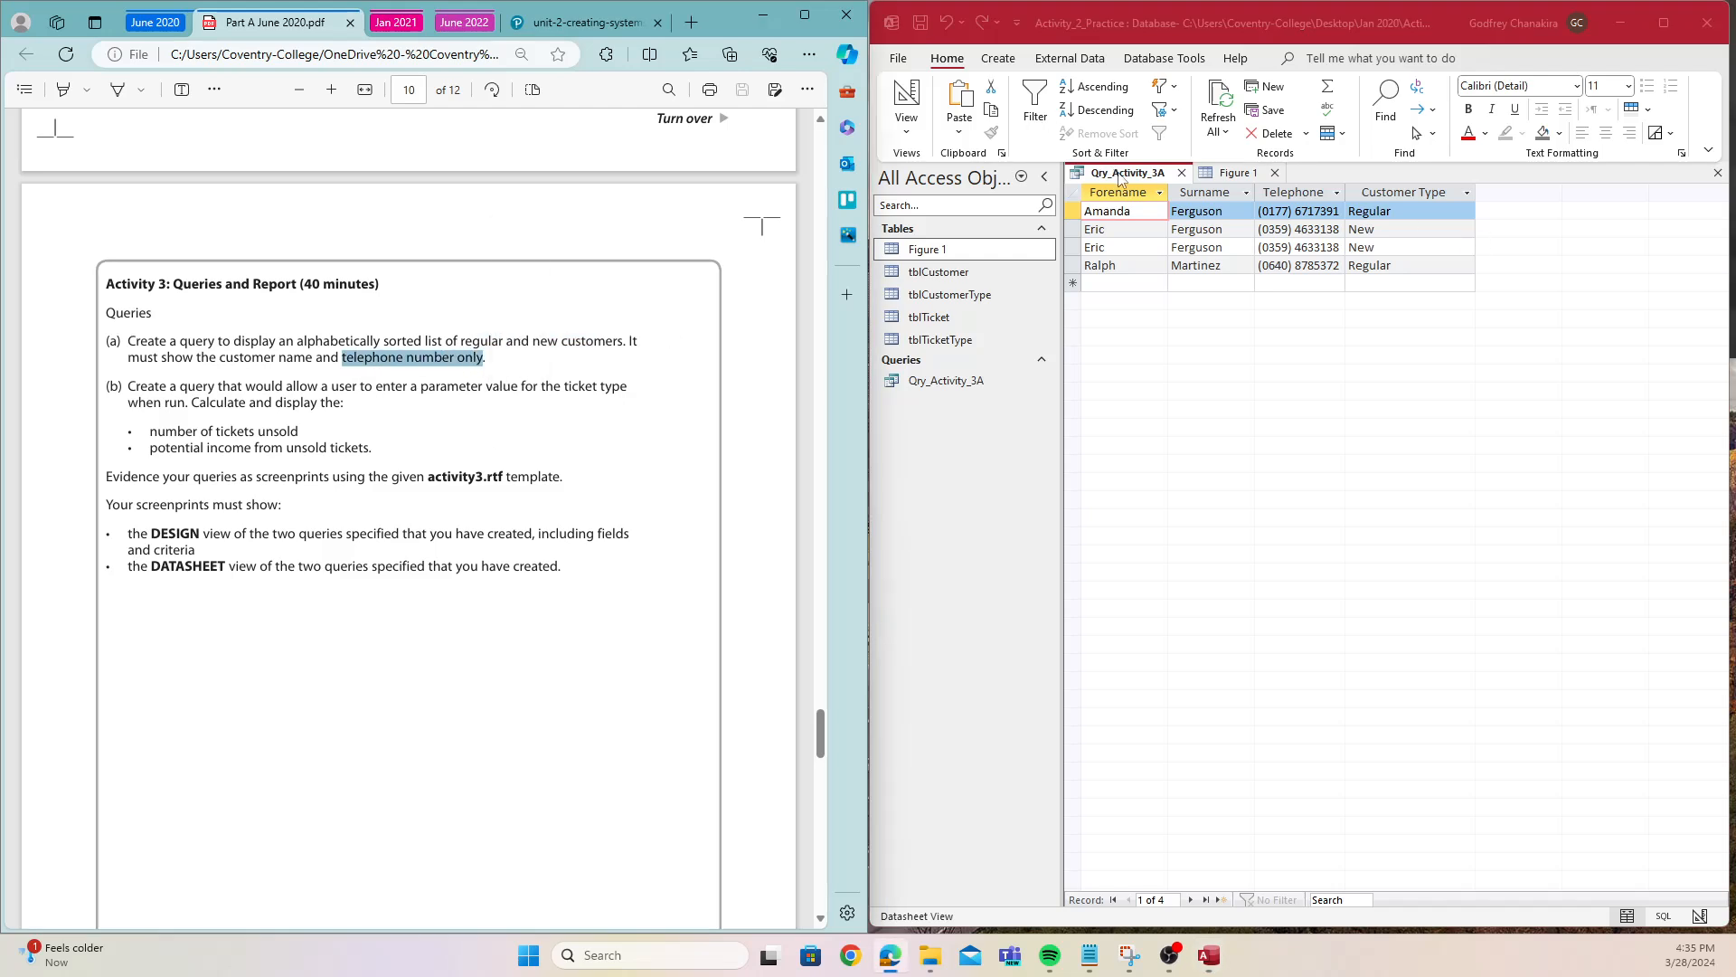
pyautogui.rightClick(1123, 181)
pyautogui.click(1167, 268)
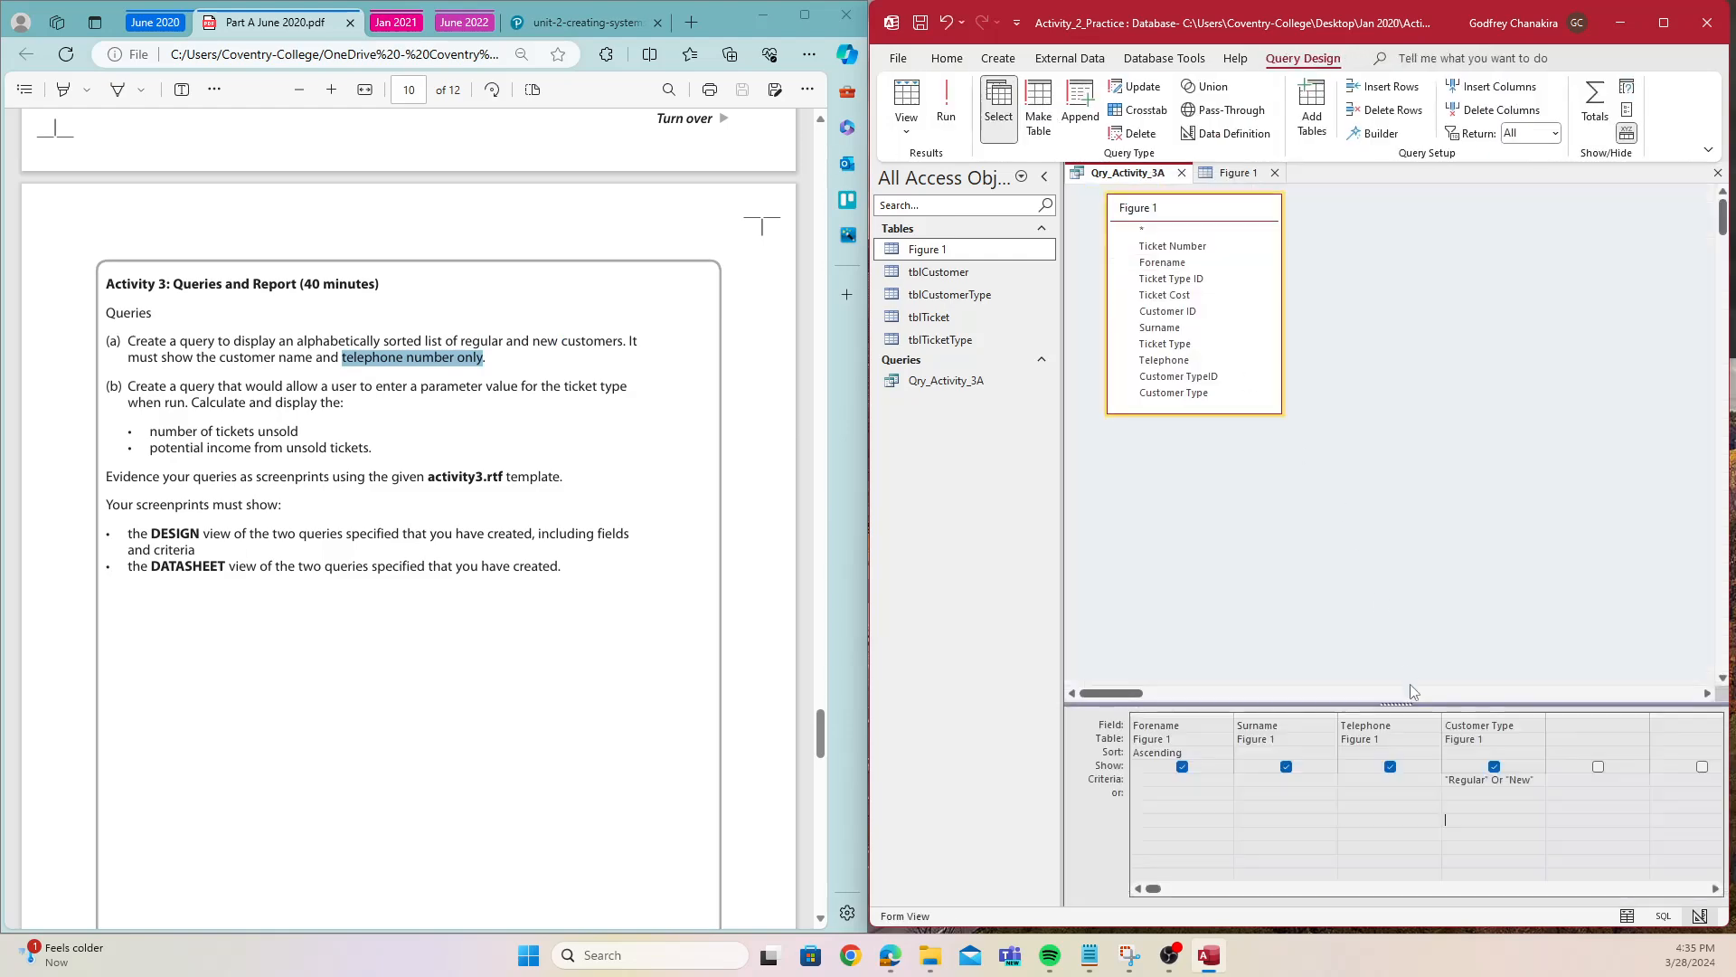
pyautogui.click(1494, 767)
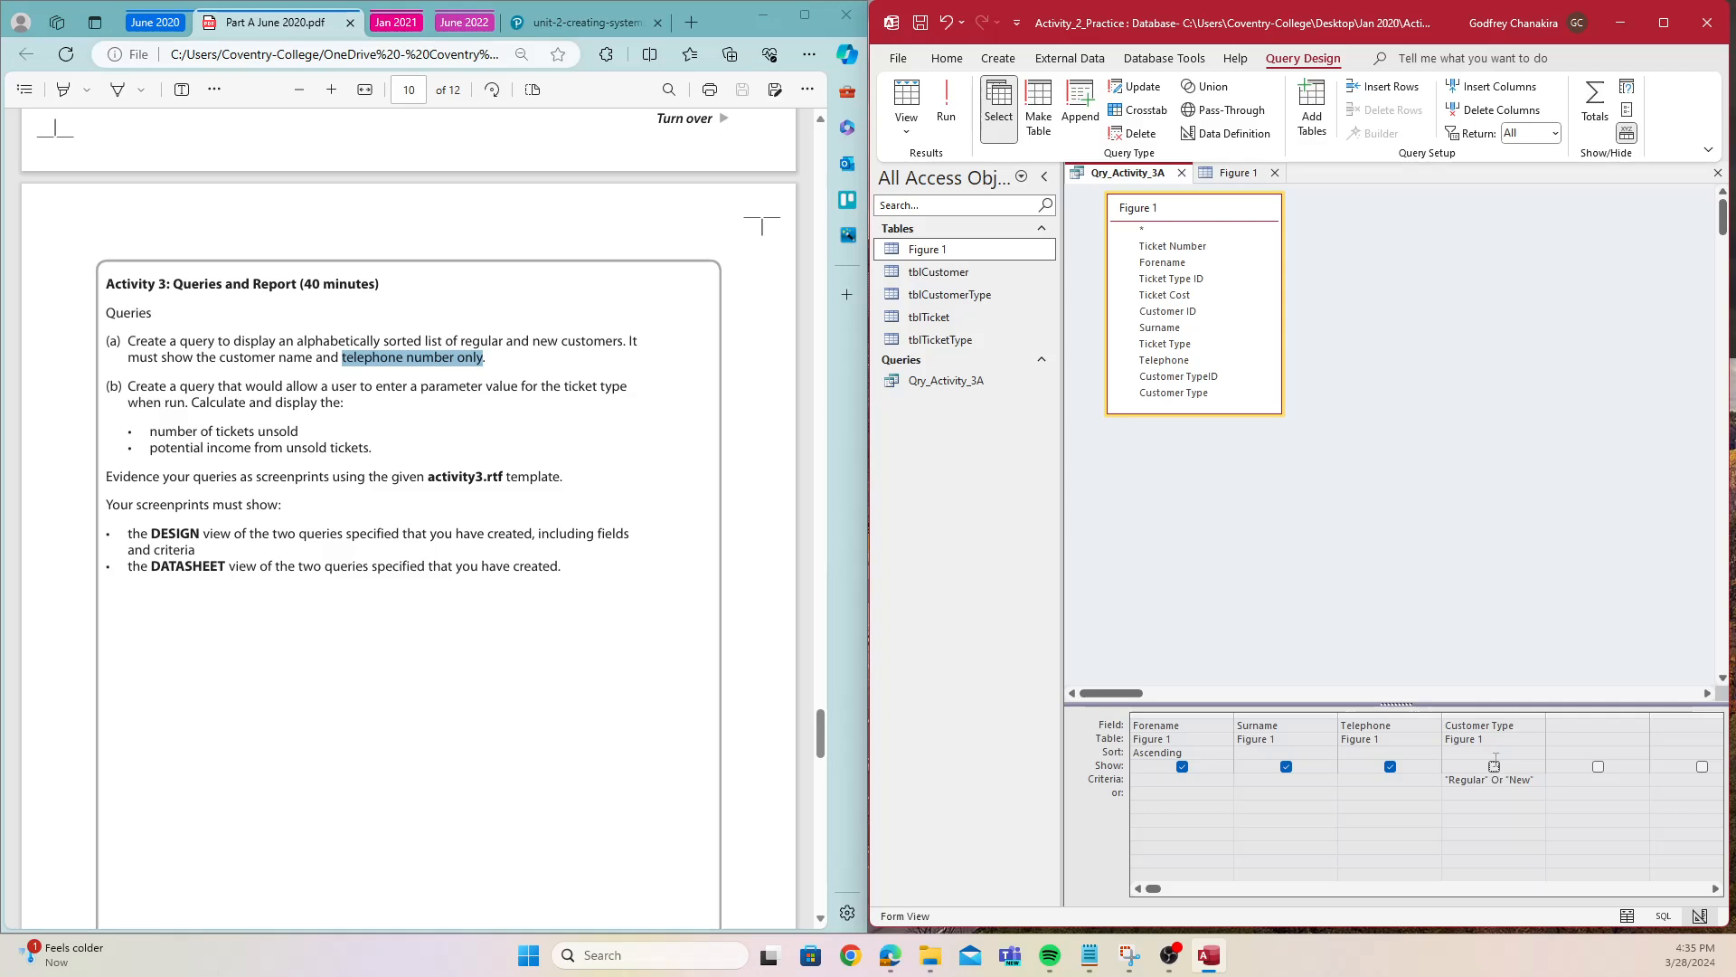
pyautogui.click(946, 122)
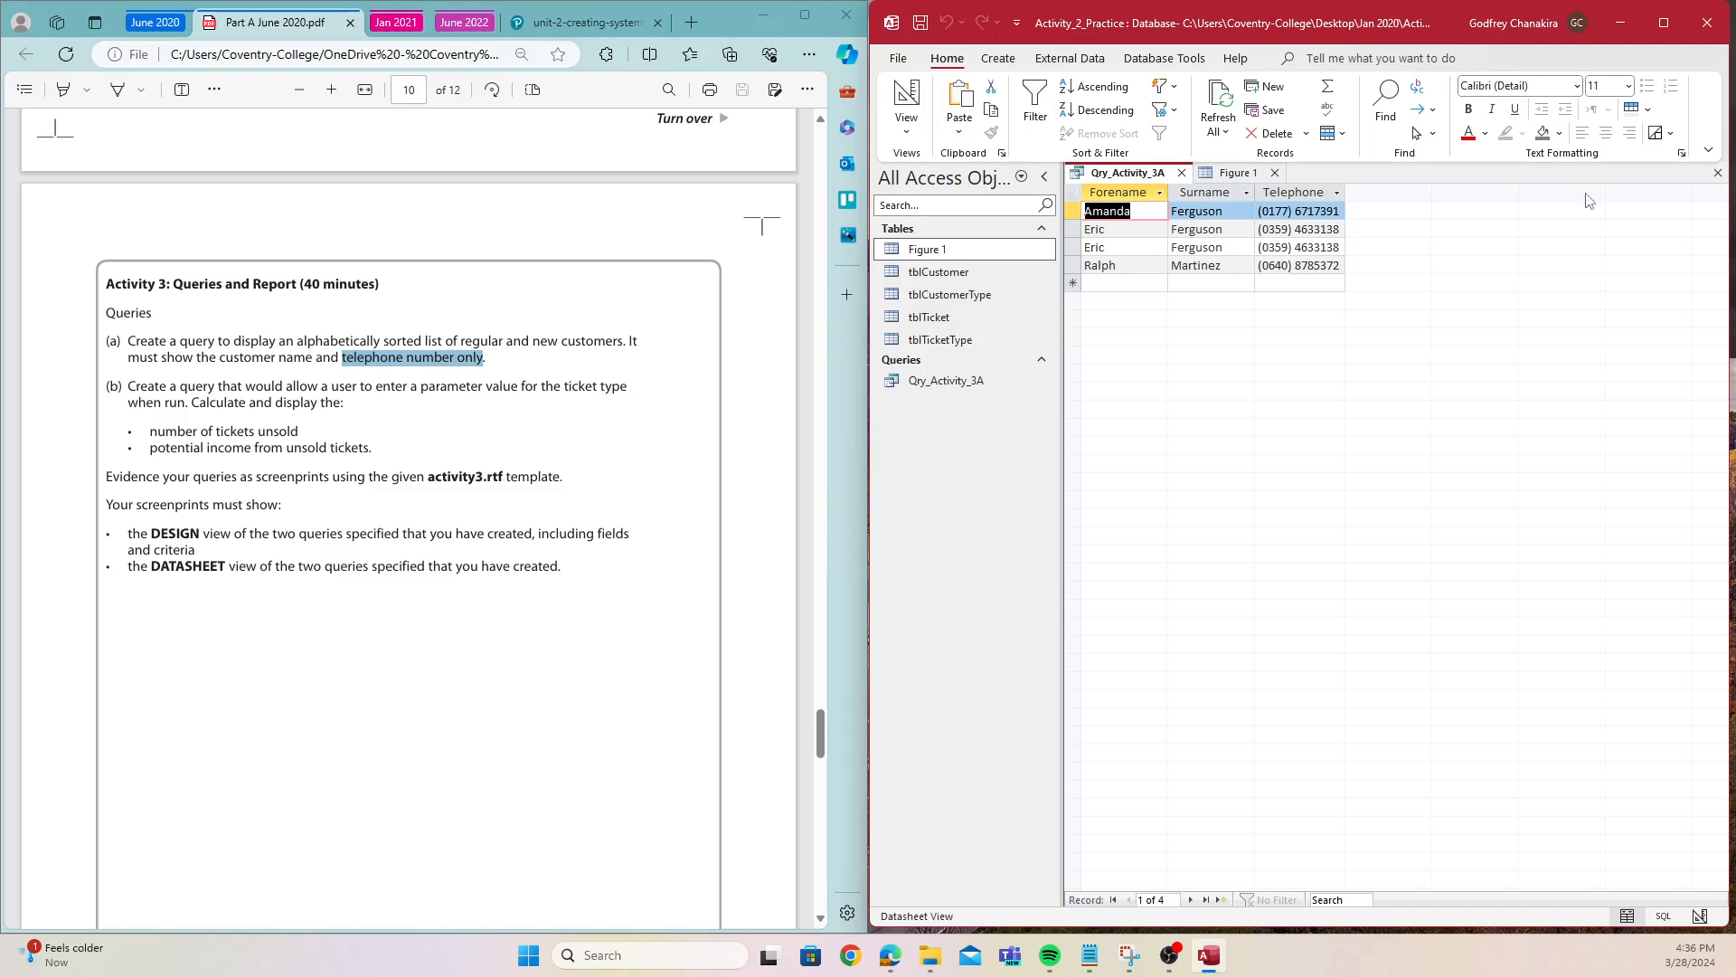
# - Examine the second and third result rows, review the query in Design View, and rerun it
pyautogui.click(1074, 230)
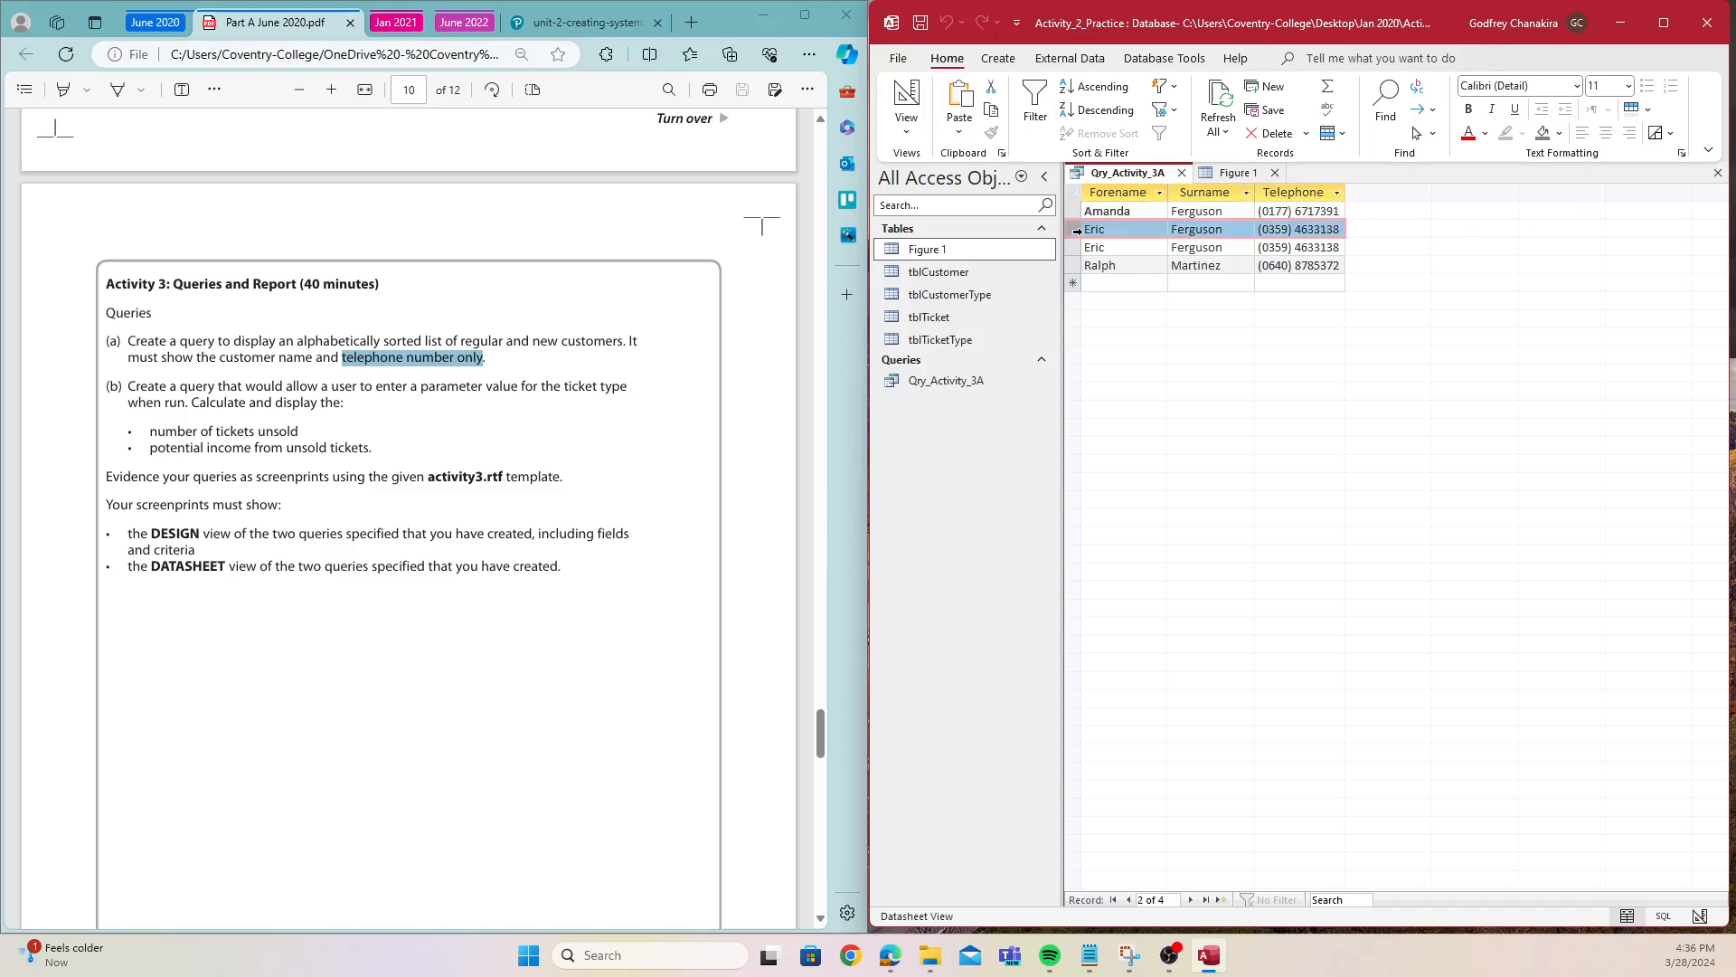
pyautogui.click(1073, 248)
pyautogui.click(1074, 230)
pyautogui.rightClick(1129, 178)
pyautogui.click(1175, 272)
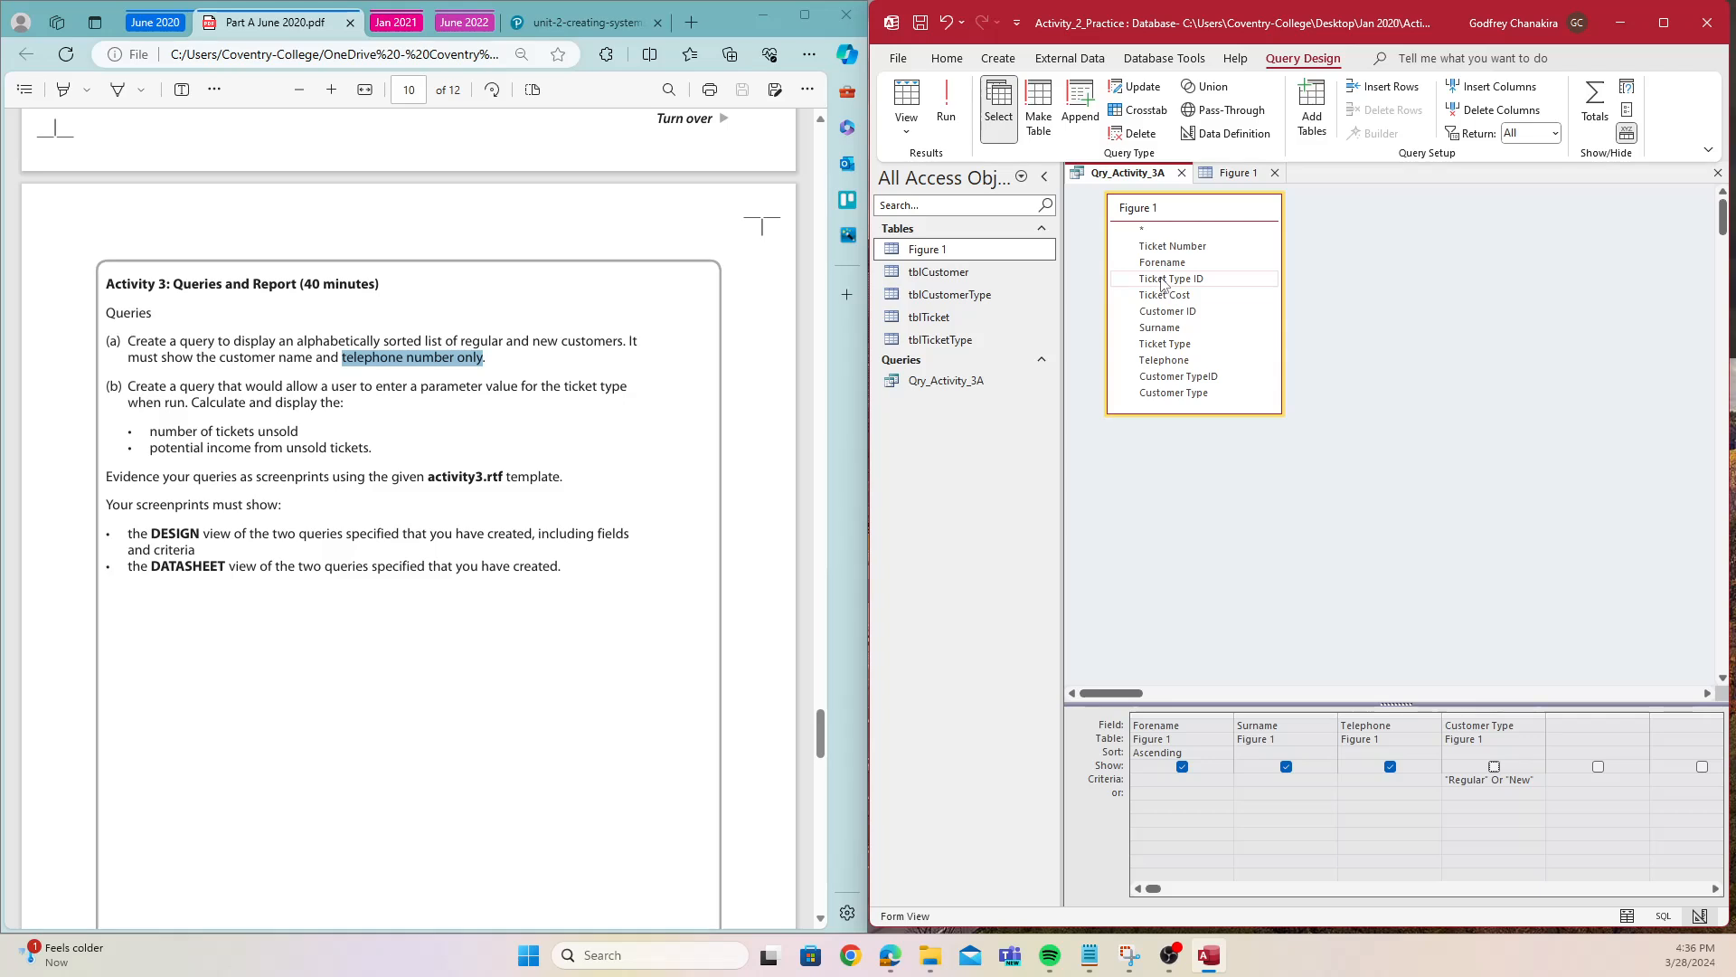
pyautogui.rightClick(1083, 176)
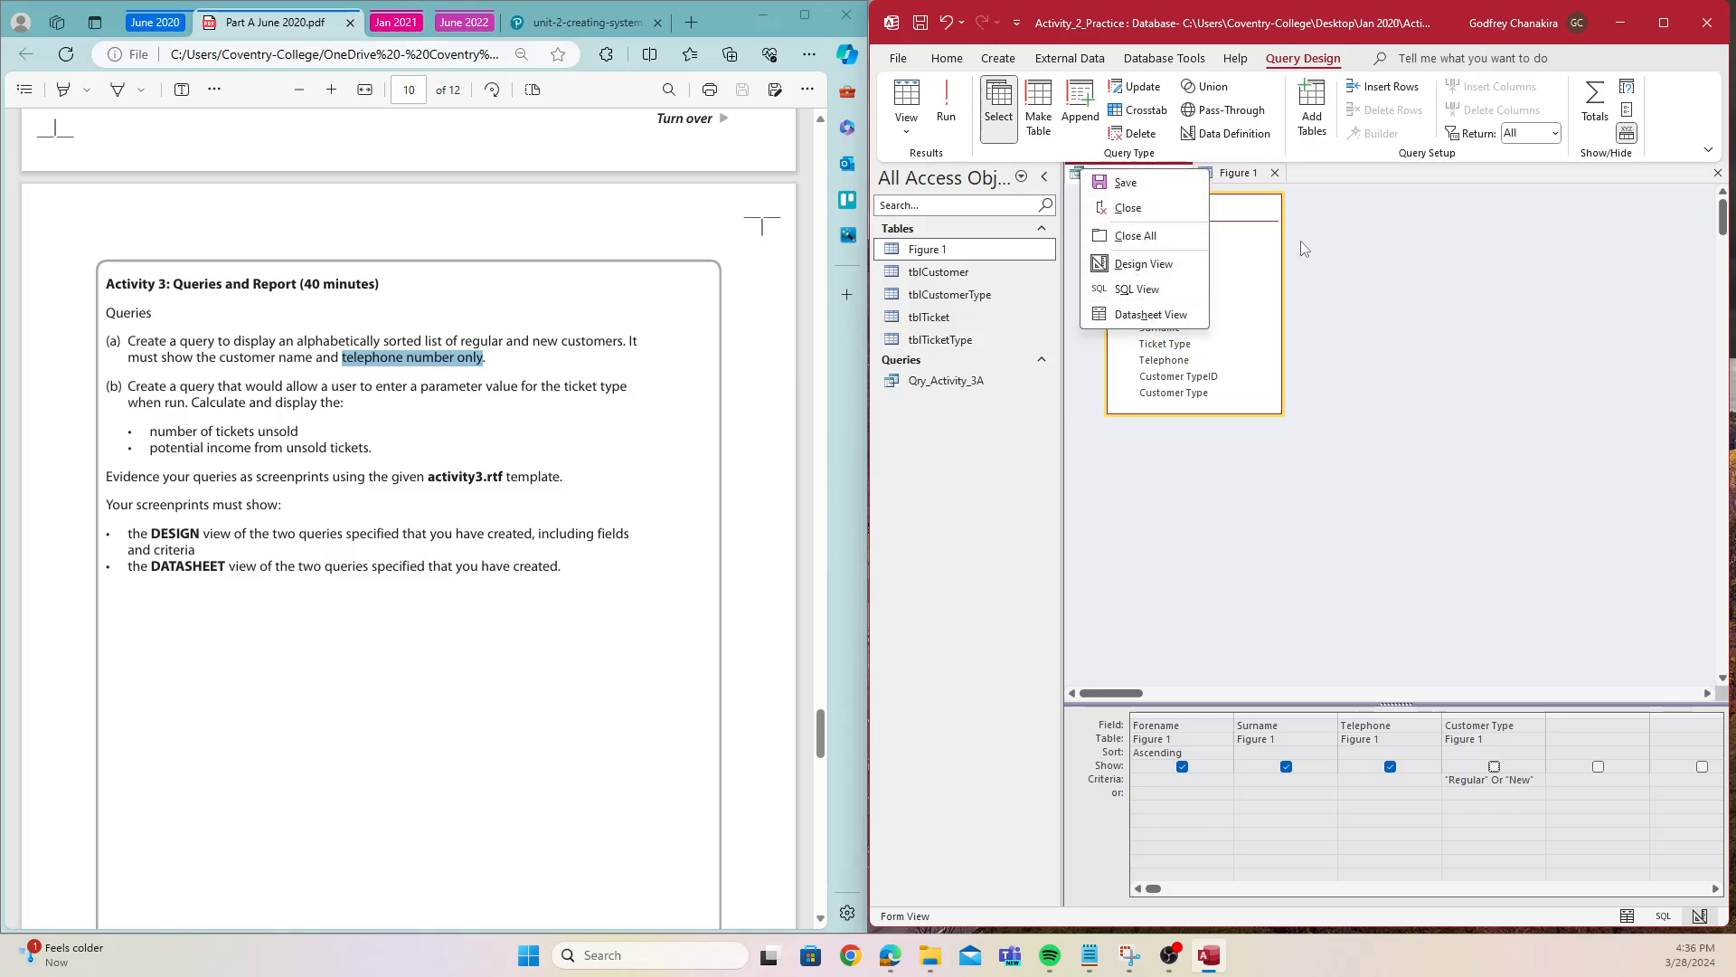
pyautogui.click(1392, 271)
pyautogui.click(946, 104)
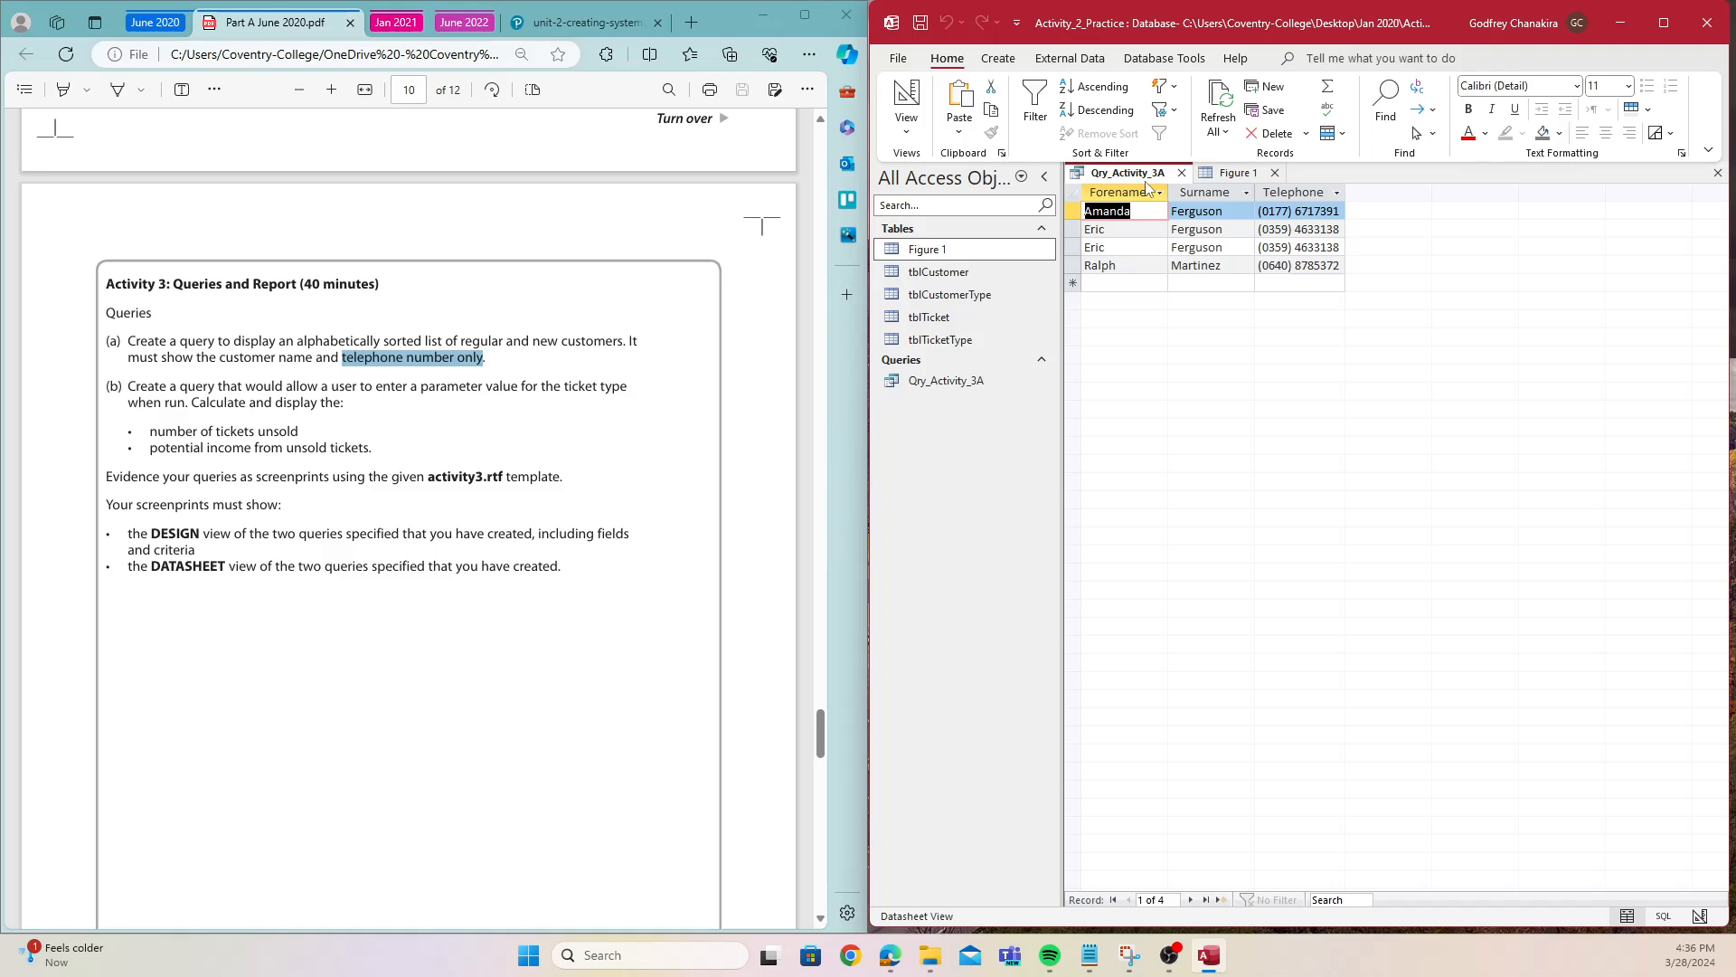
# - Close the database, saving the changes to Qry_Activity_3A, and switch to the Part A January 2021 paper in the browser
pyautogui.click(1707, 22)
pyautogui.click(790, 529)
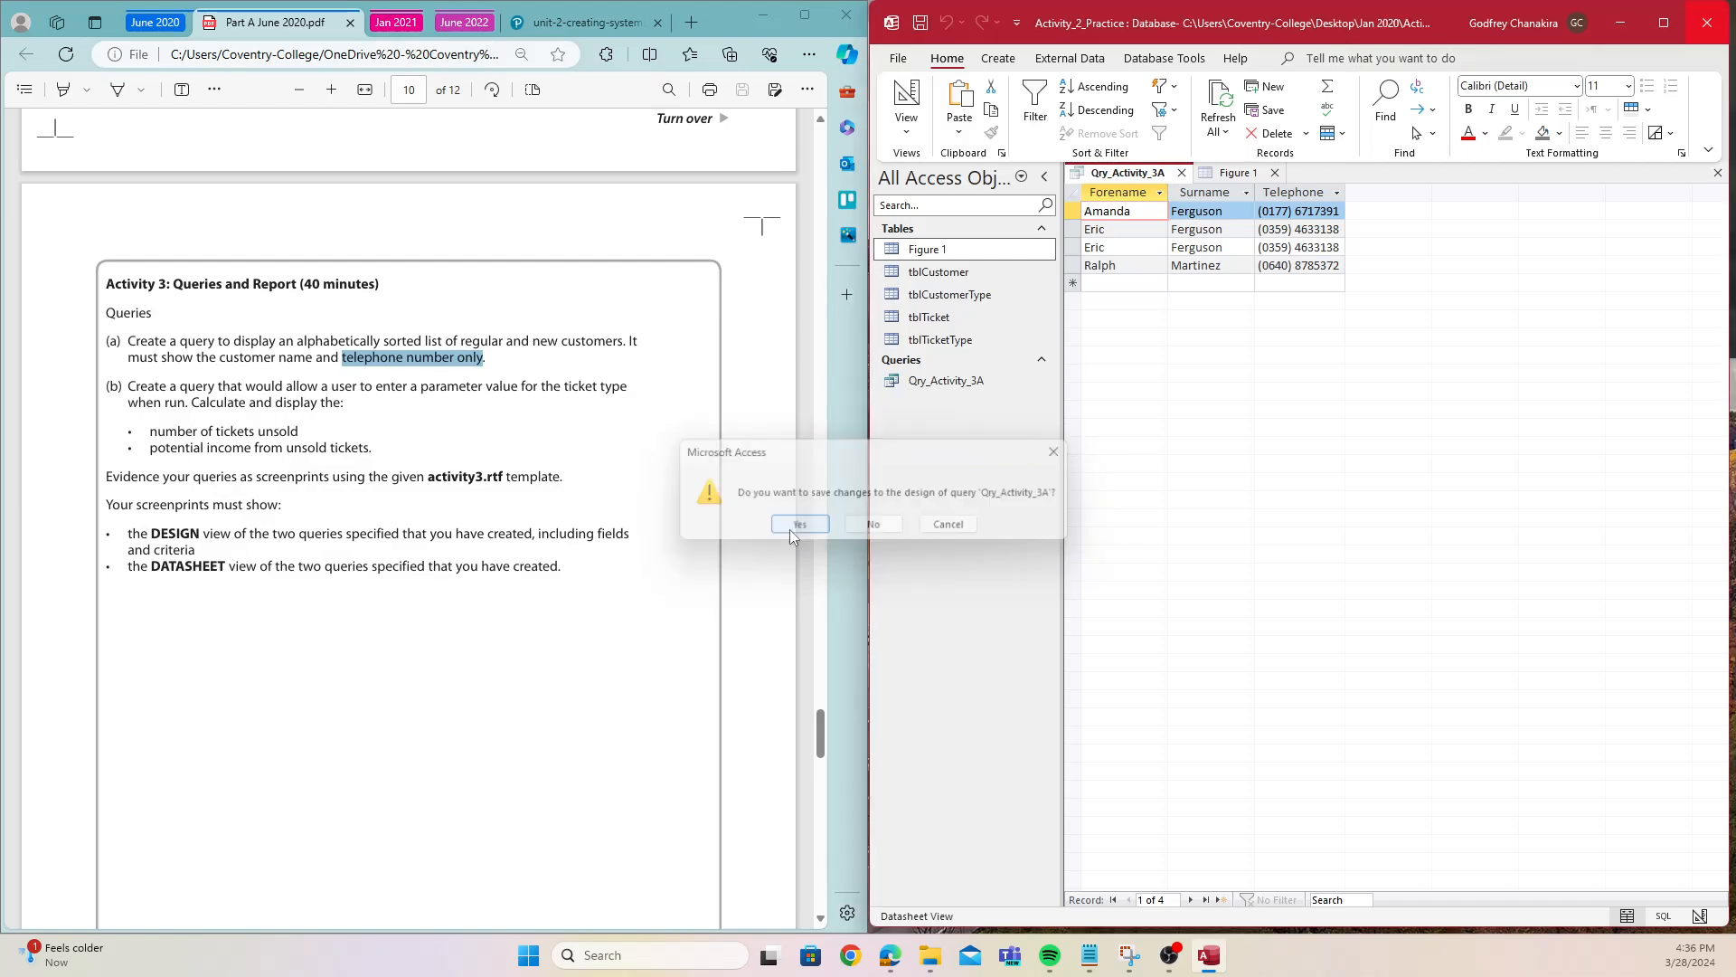
pyautogui.click(387, 23)
pyautogui.click(168, 31)
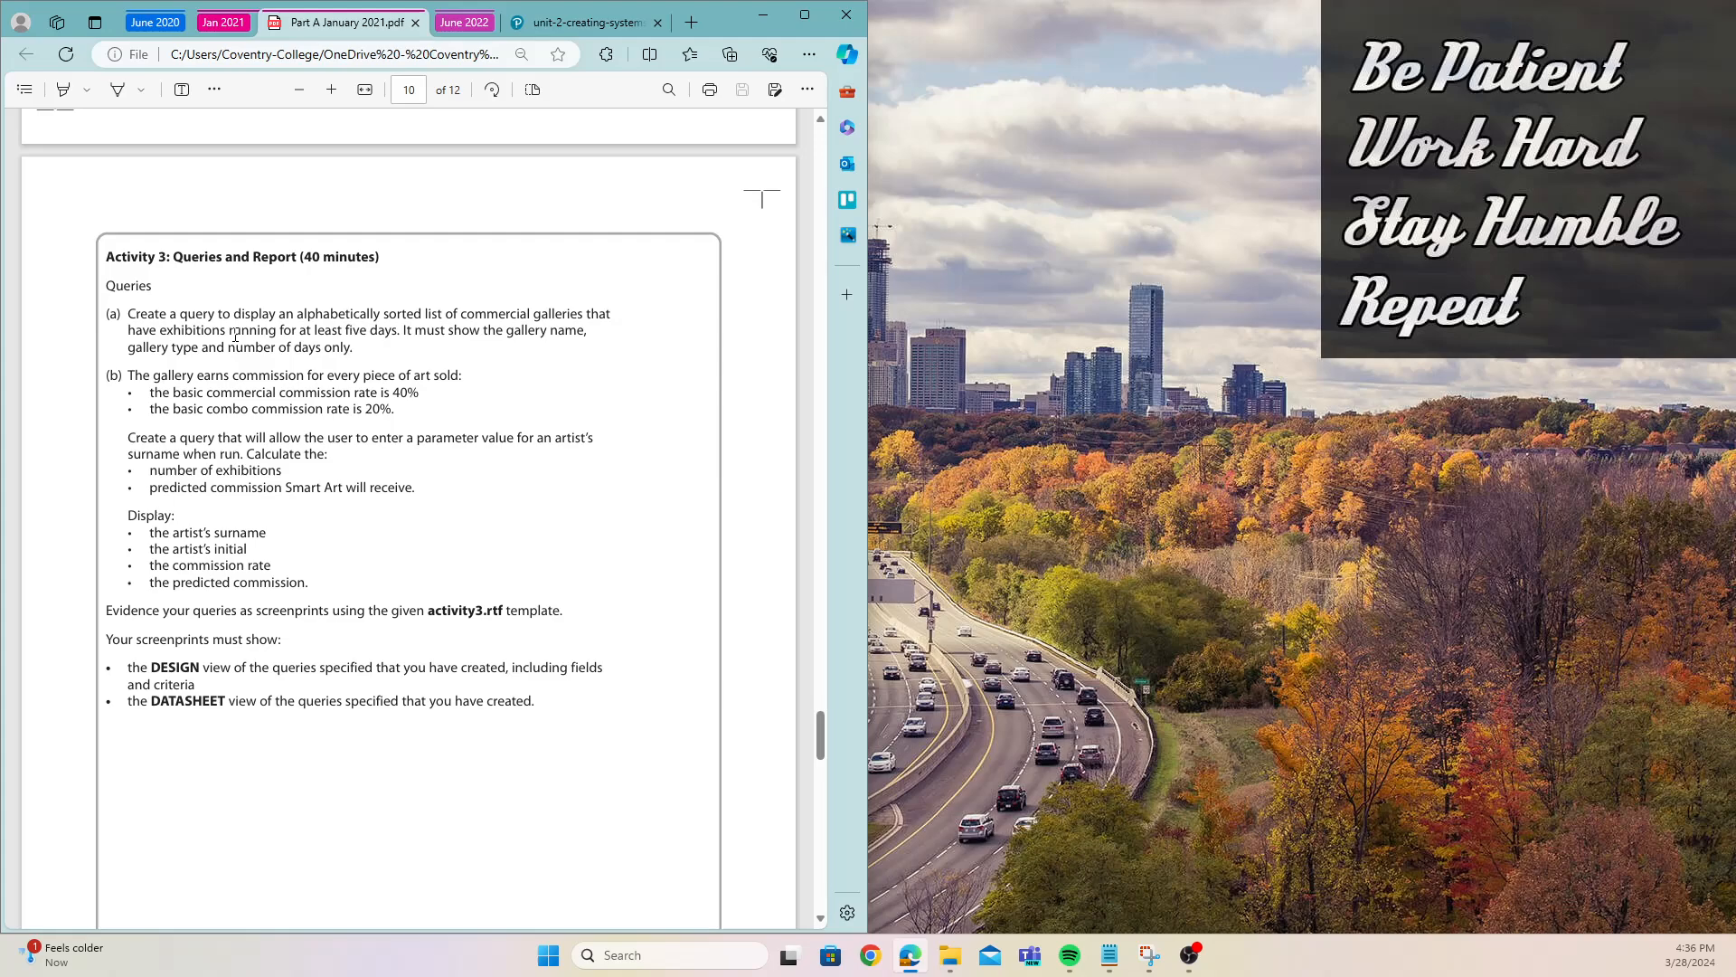
# - Review the Figure 1 data extract in the January 2021 paper and return to its Activity 3 query requirements
pyautogui.scroll(20, 235, 336)
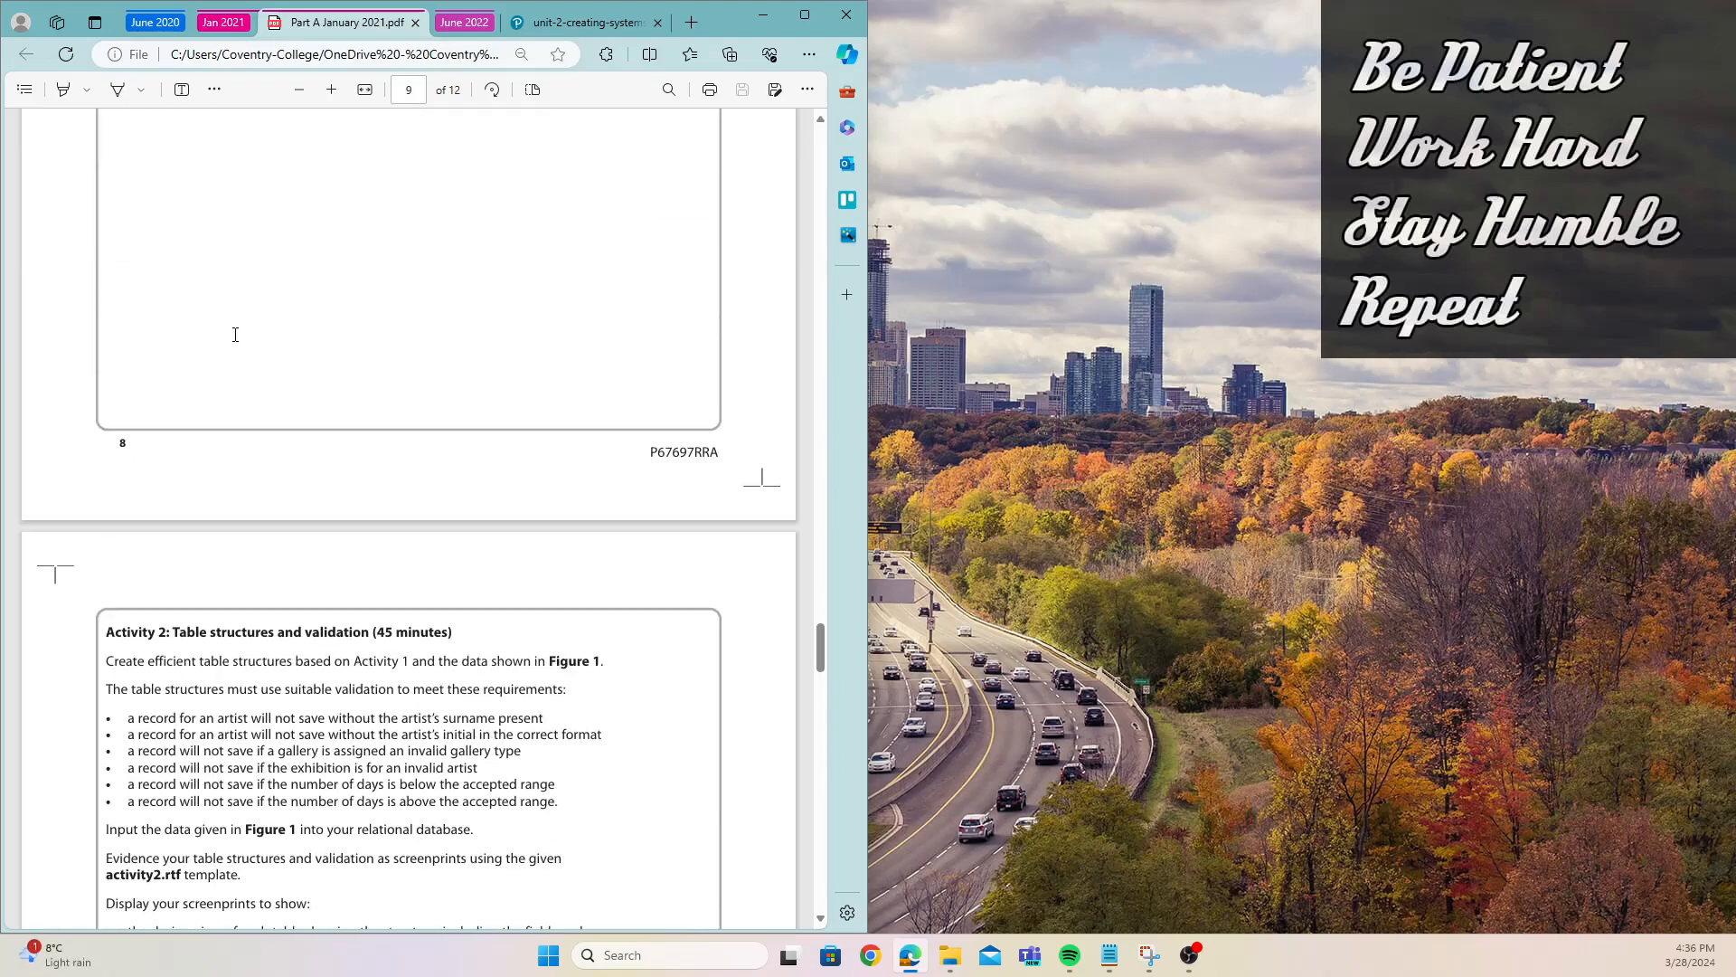
pyautogui.scroll(3, 235, 334)
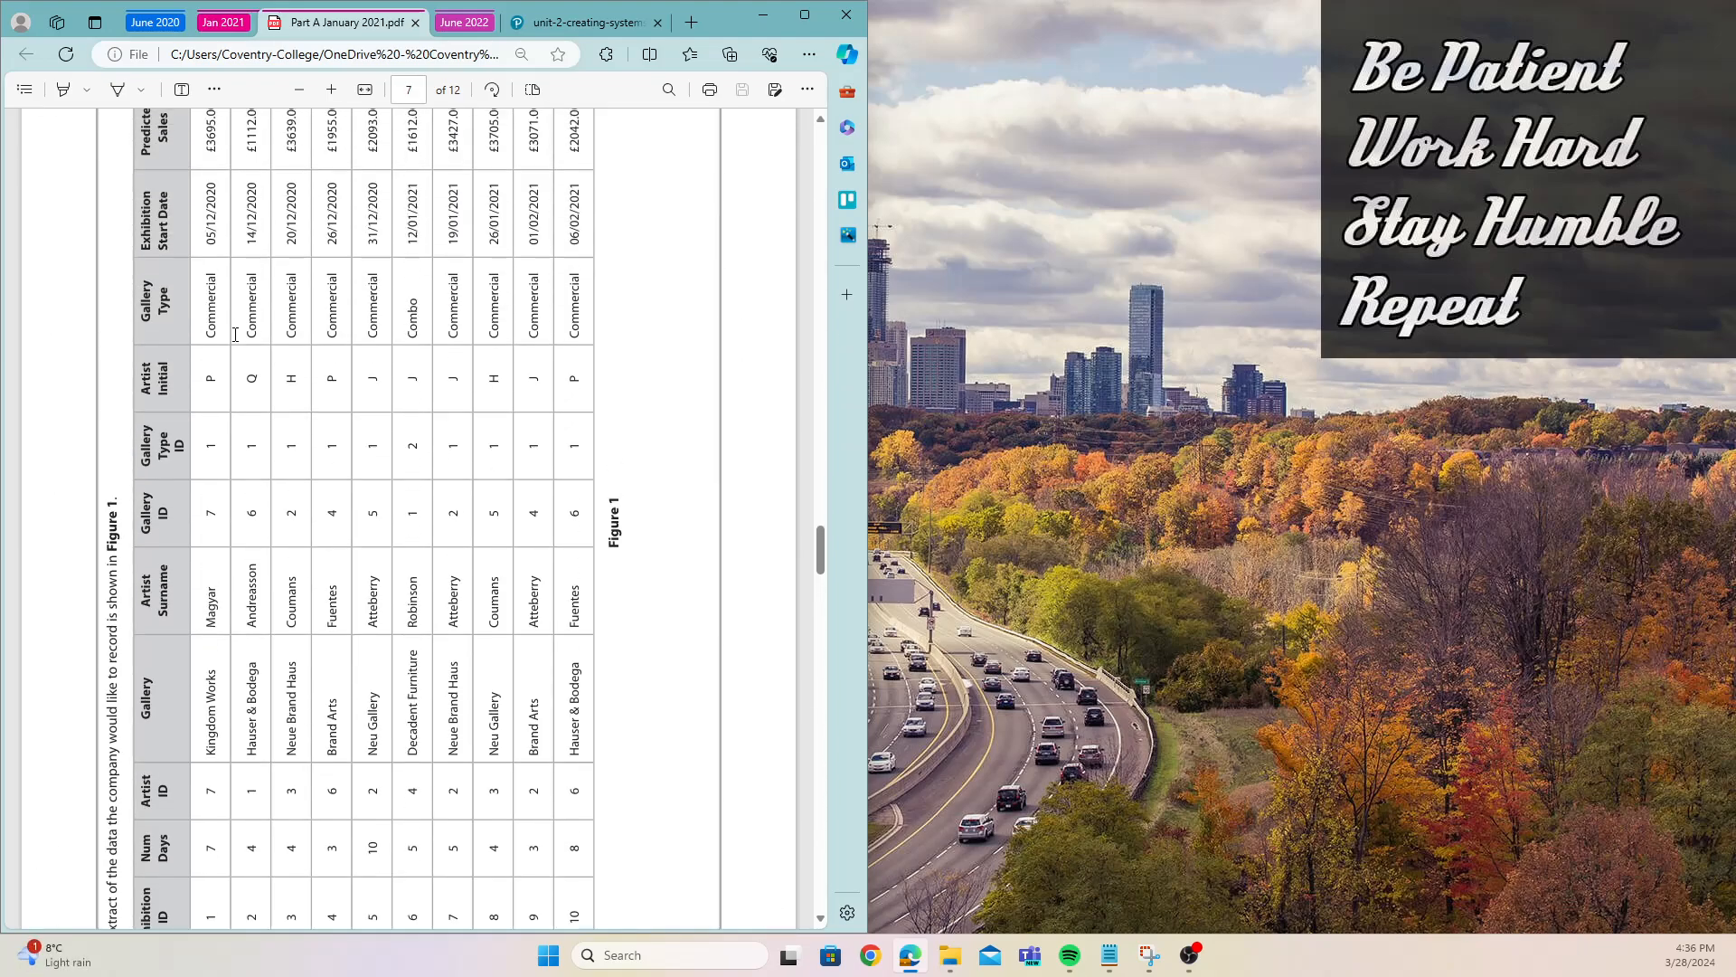
pyautogui.scroll(2, 235, 334)
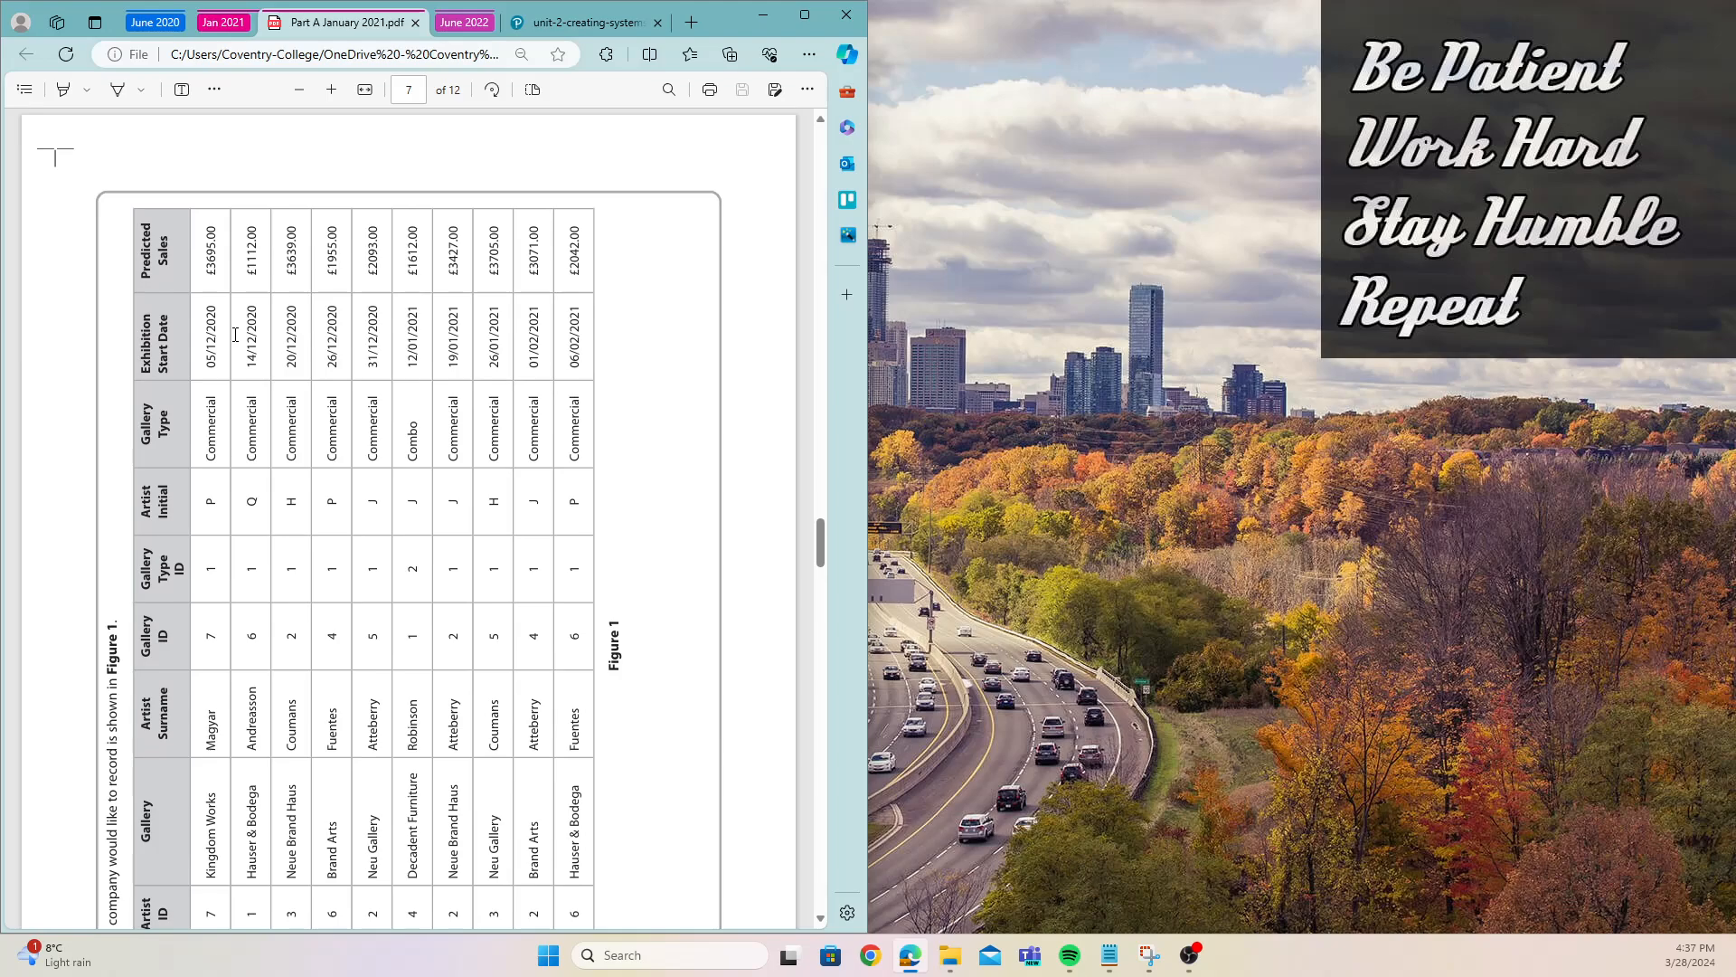
pyautogui.scroll(-20, 328, 384)
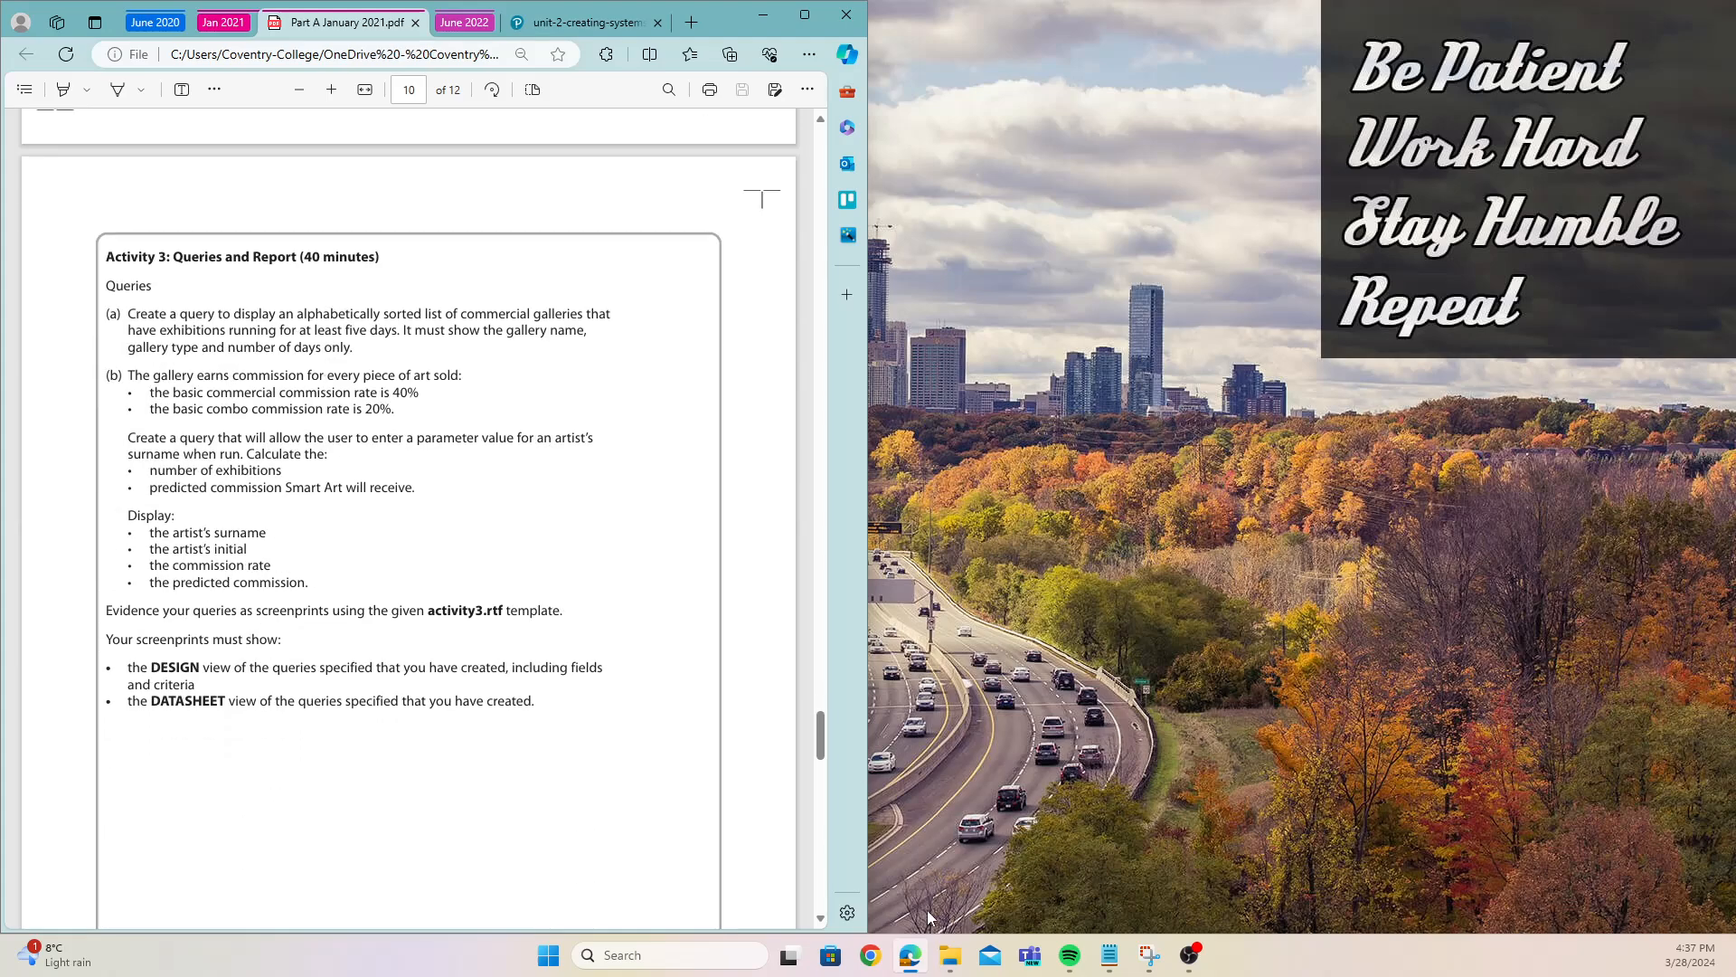
# - Open the January 2021 Activity 1 - Data Normalisation database beside the paper and highlight query (a)'s commercial galleries requirement
pyautogui.moveTo(949, 968)
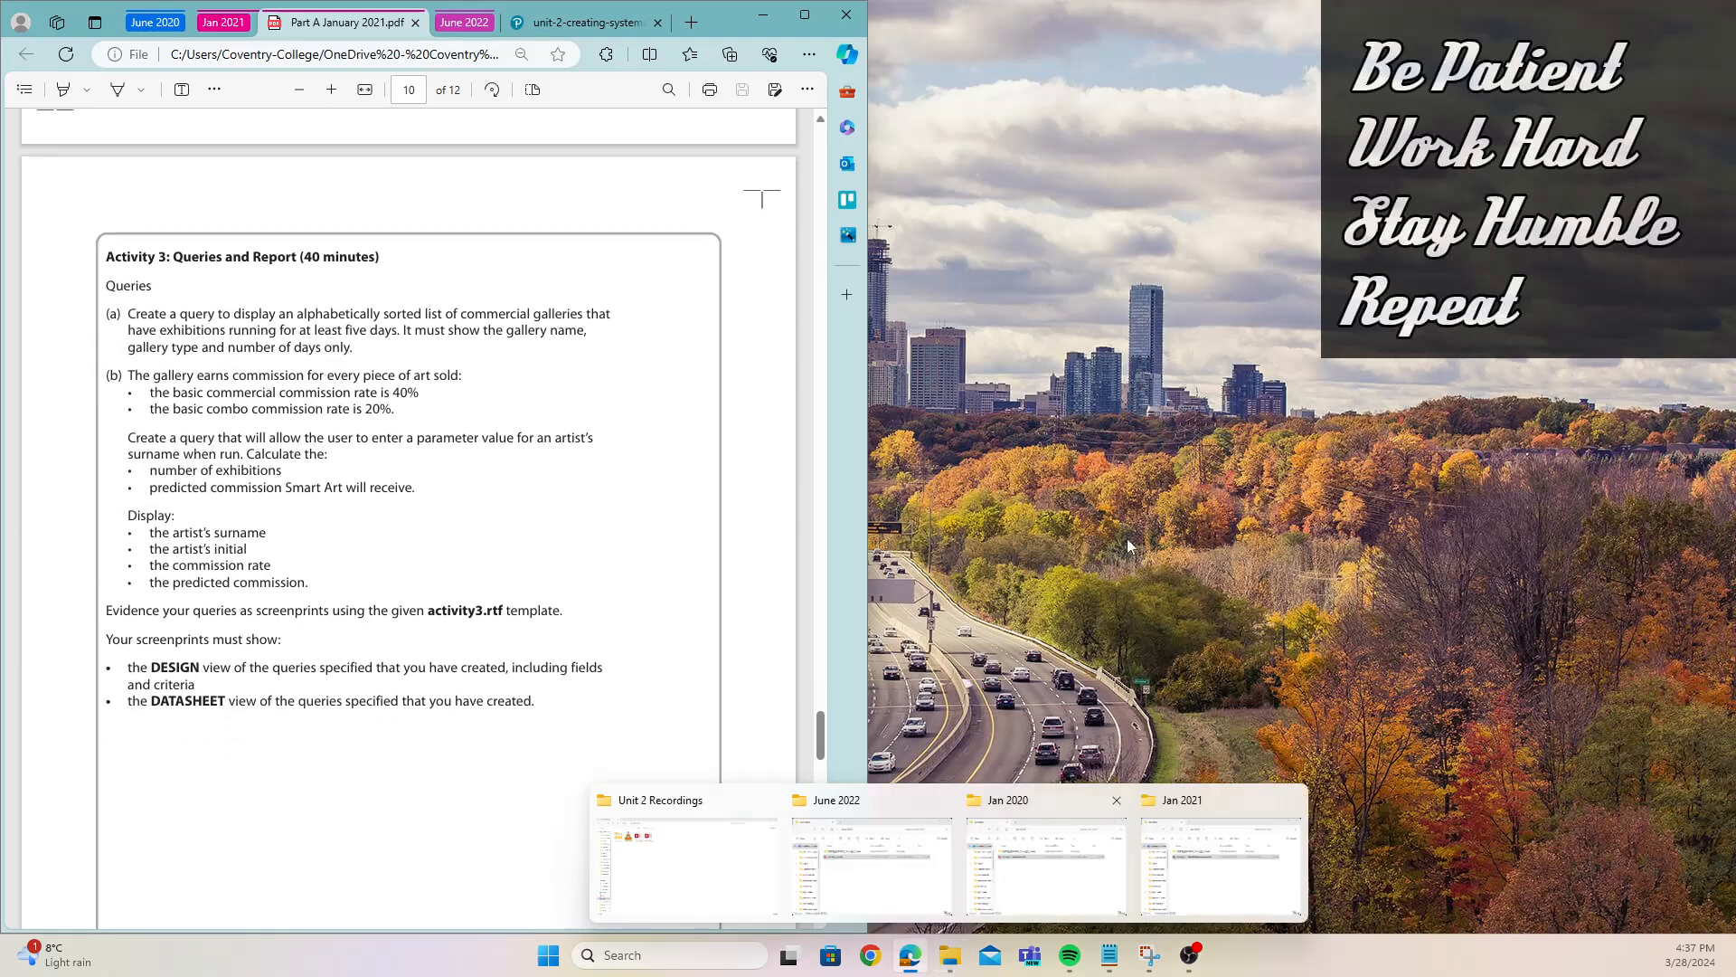
pyautogui.click(764, 21)
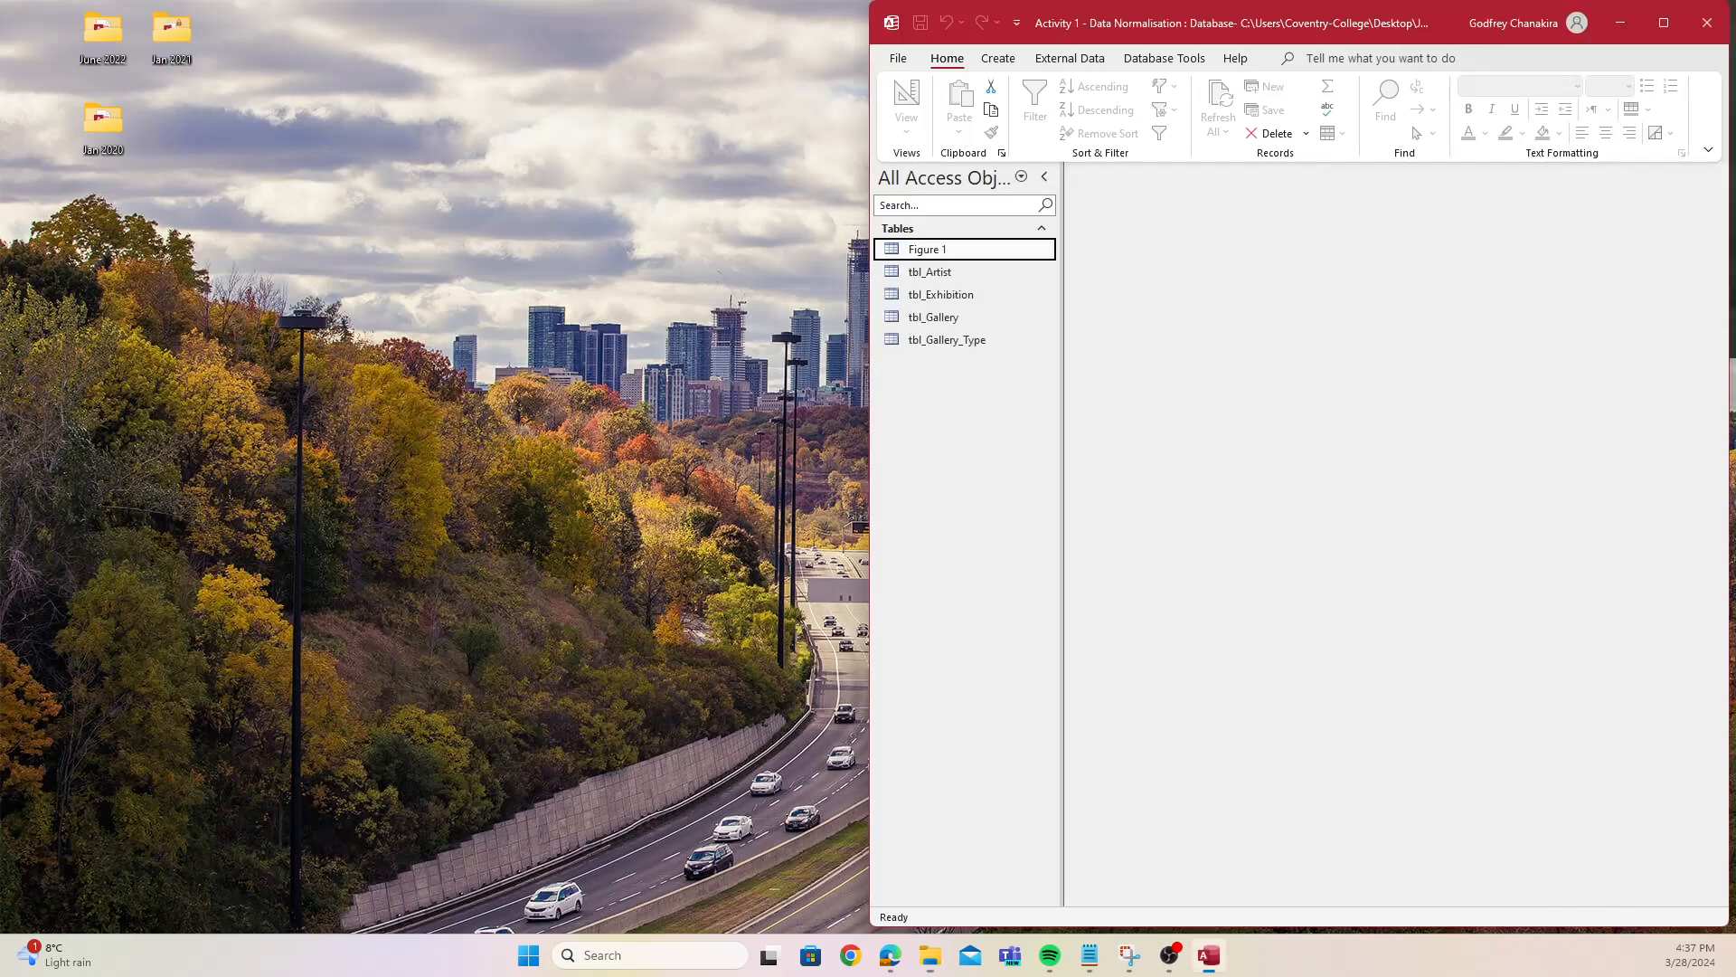
pyautogui.click(890, 956)
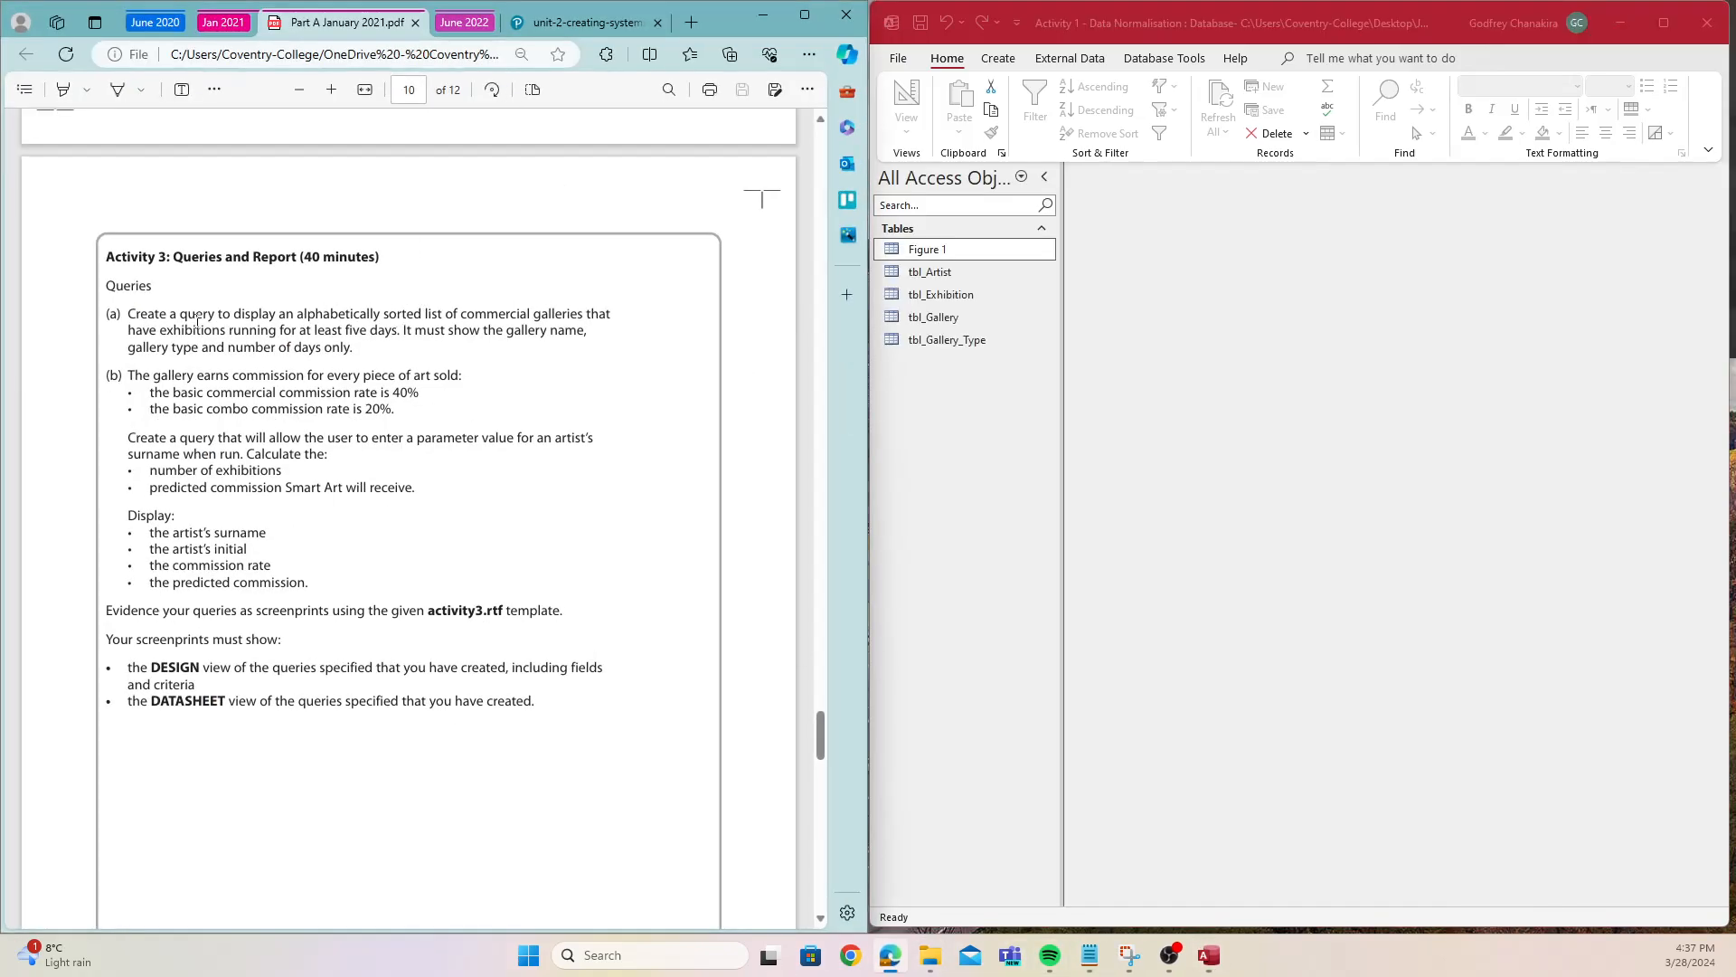
pyautogui.moveTo(188, 316); pyautogui.dragTo(410, 346)
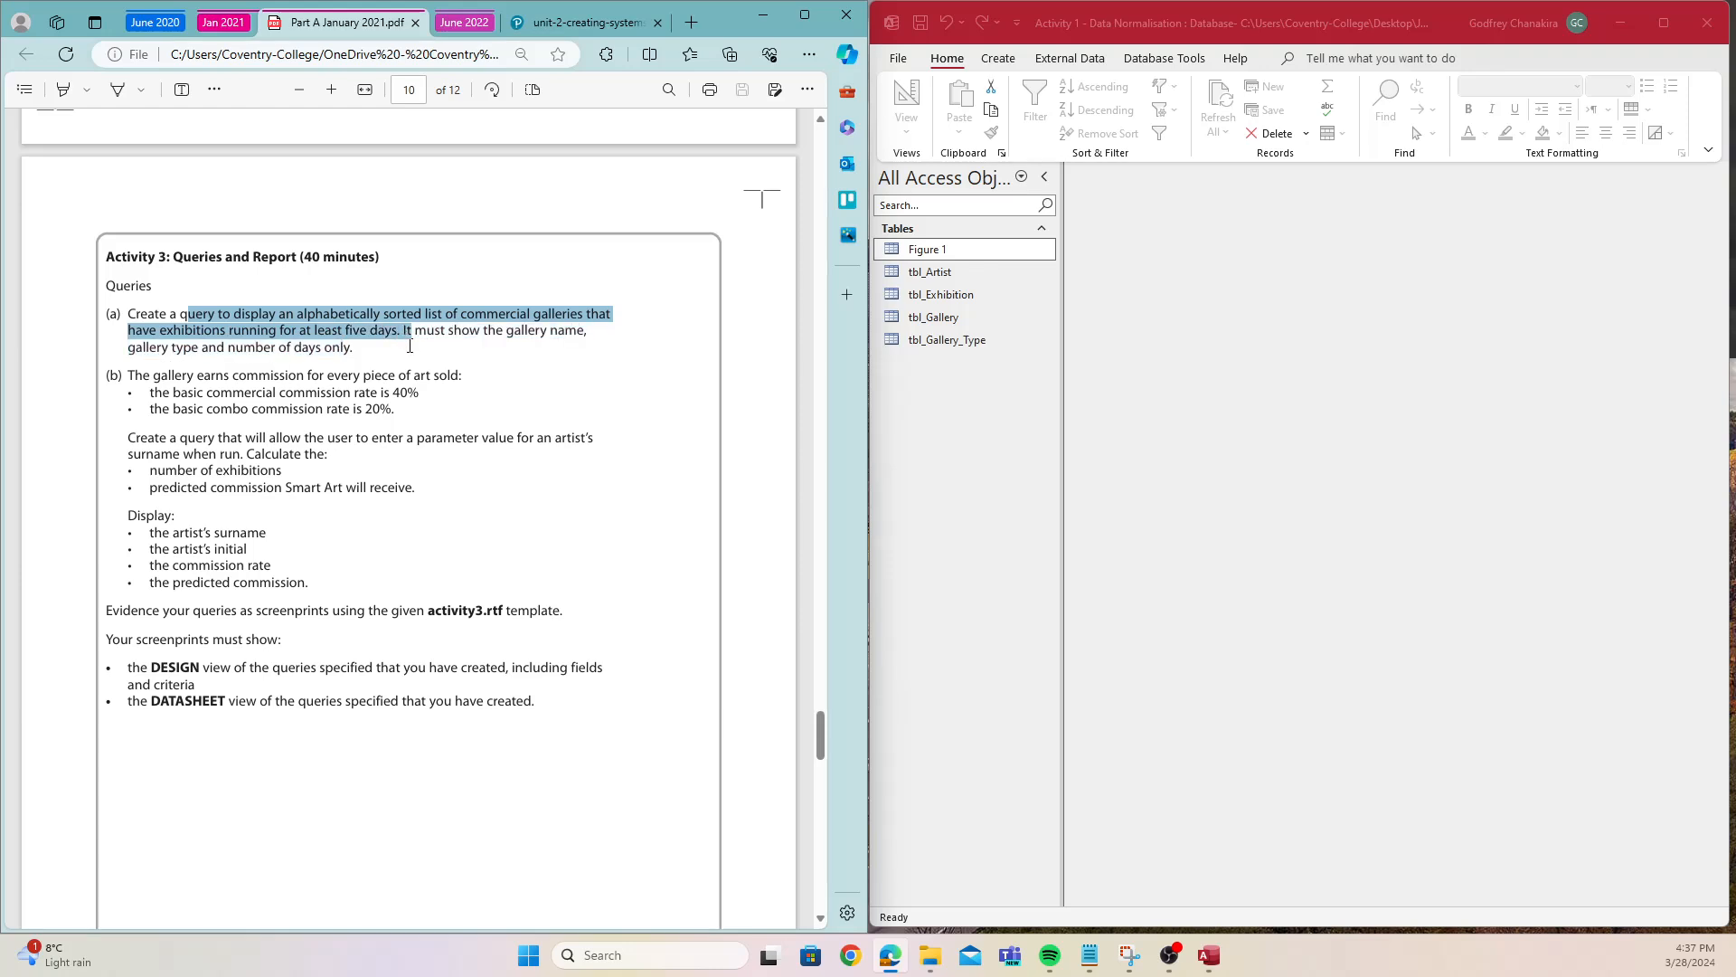
# - Create a blank query in Design View and save it as Qry_Acitivity_3A
pyautogui.click(1000, 65)
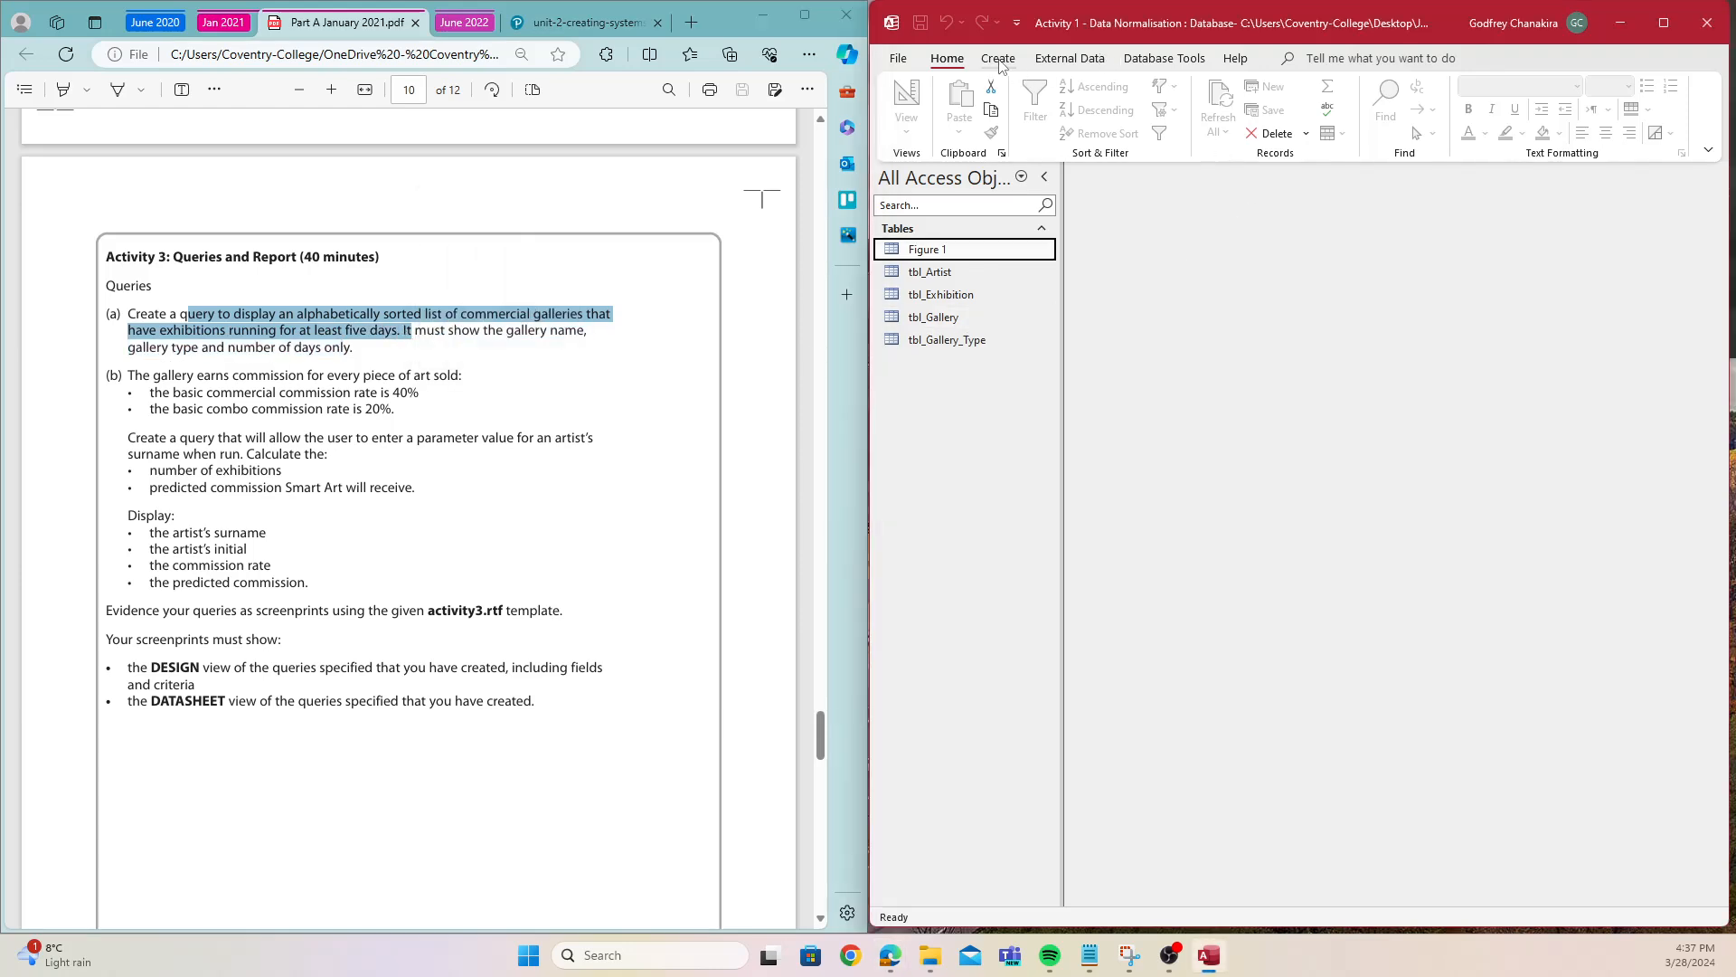
pyautogui.click(1000, 59)
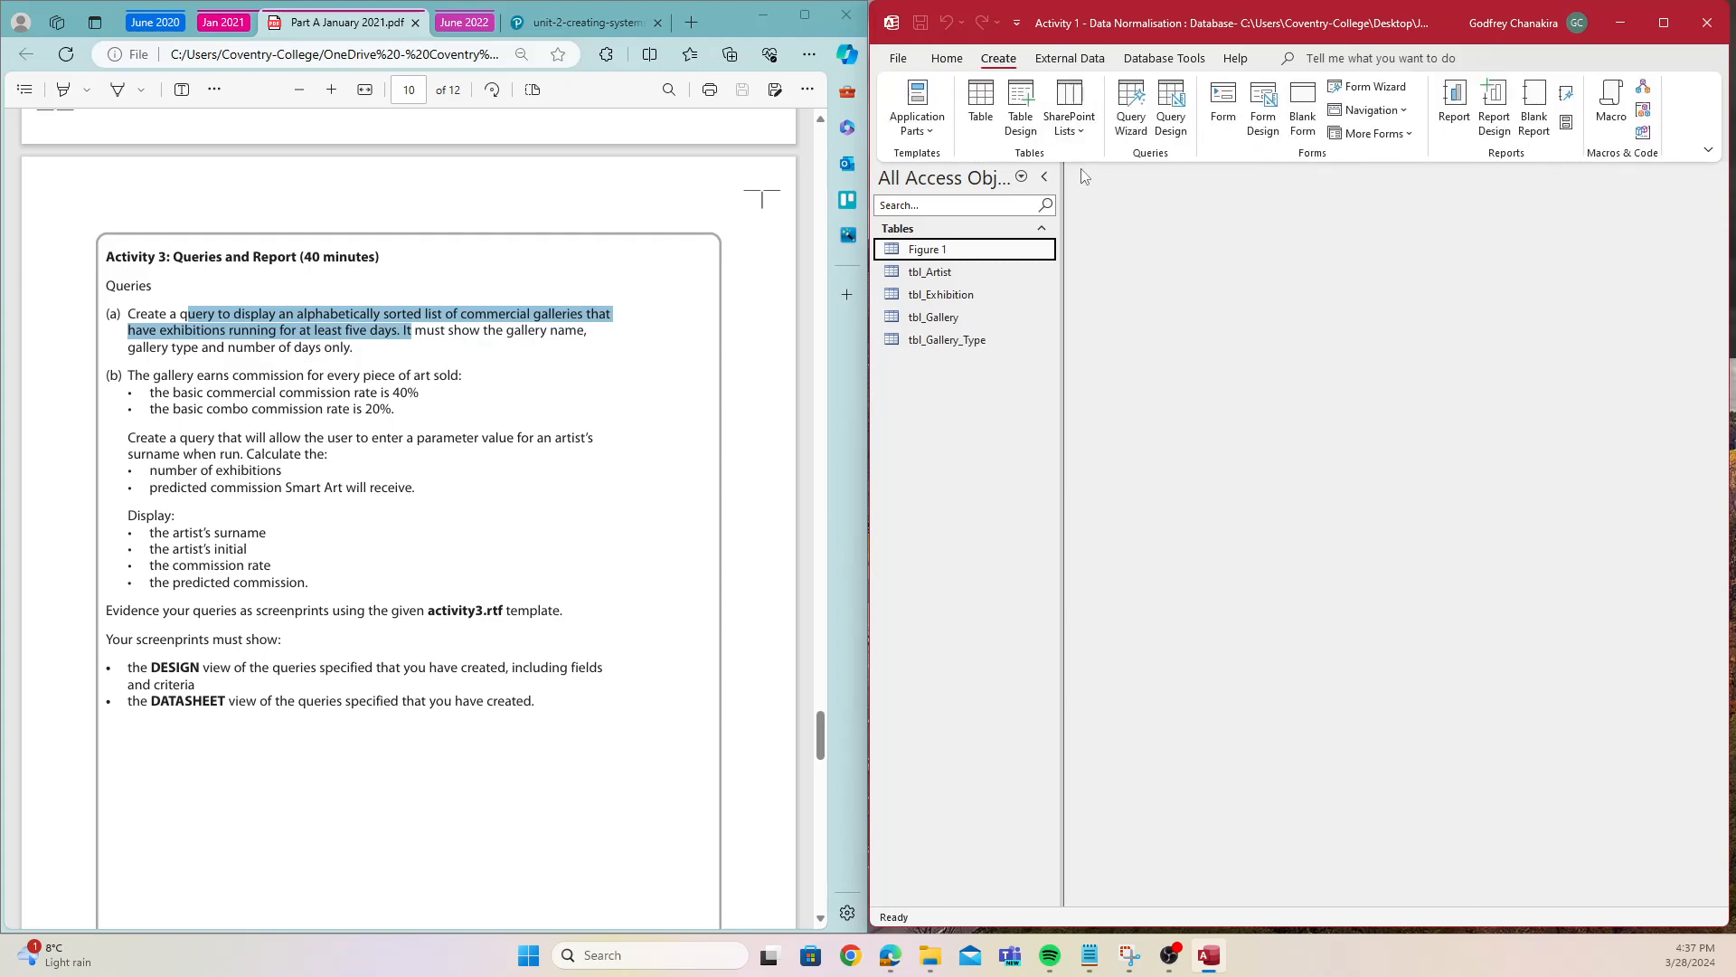
pyautogui.click(1171, 106)
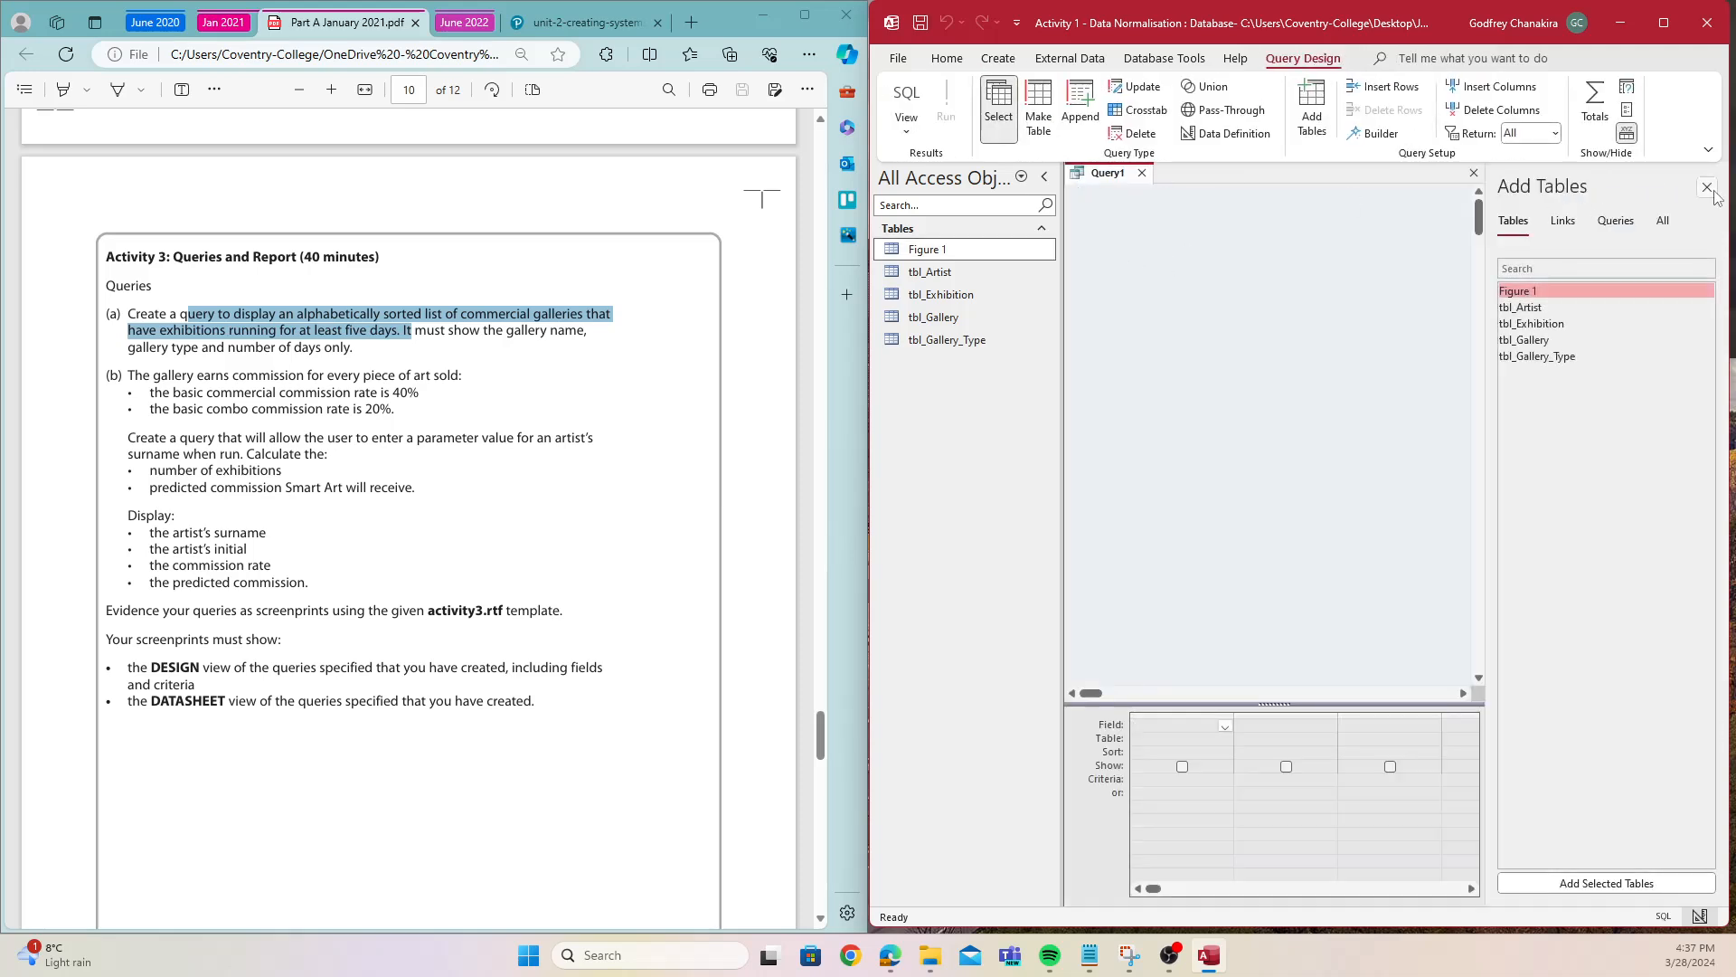
pyautogui.click(1706, 187)
pyautogui.rightClick(1084, 184)
pyautogui.click(1141, 184)
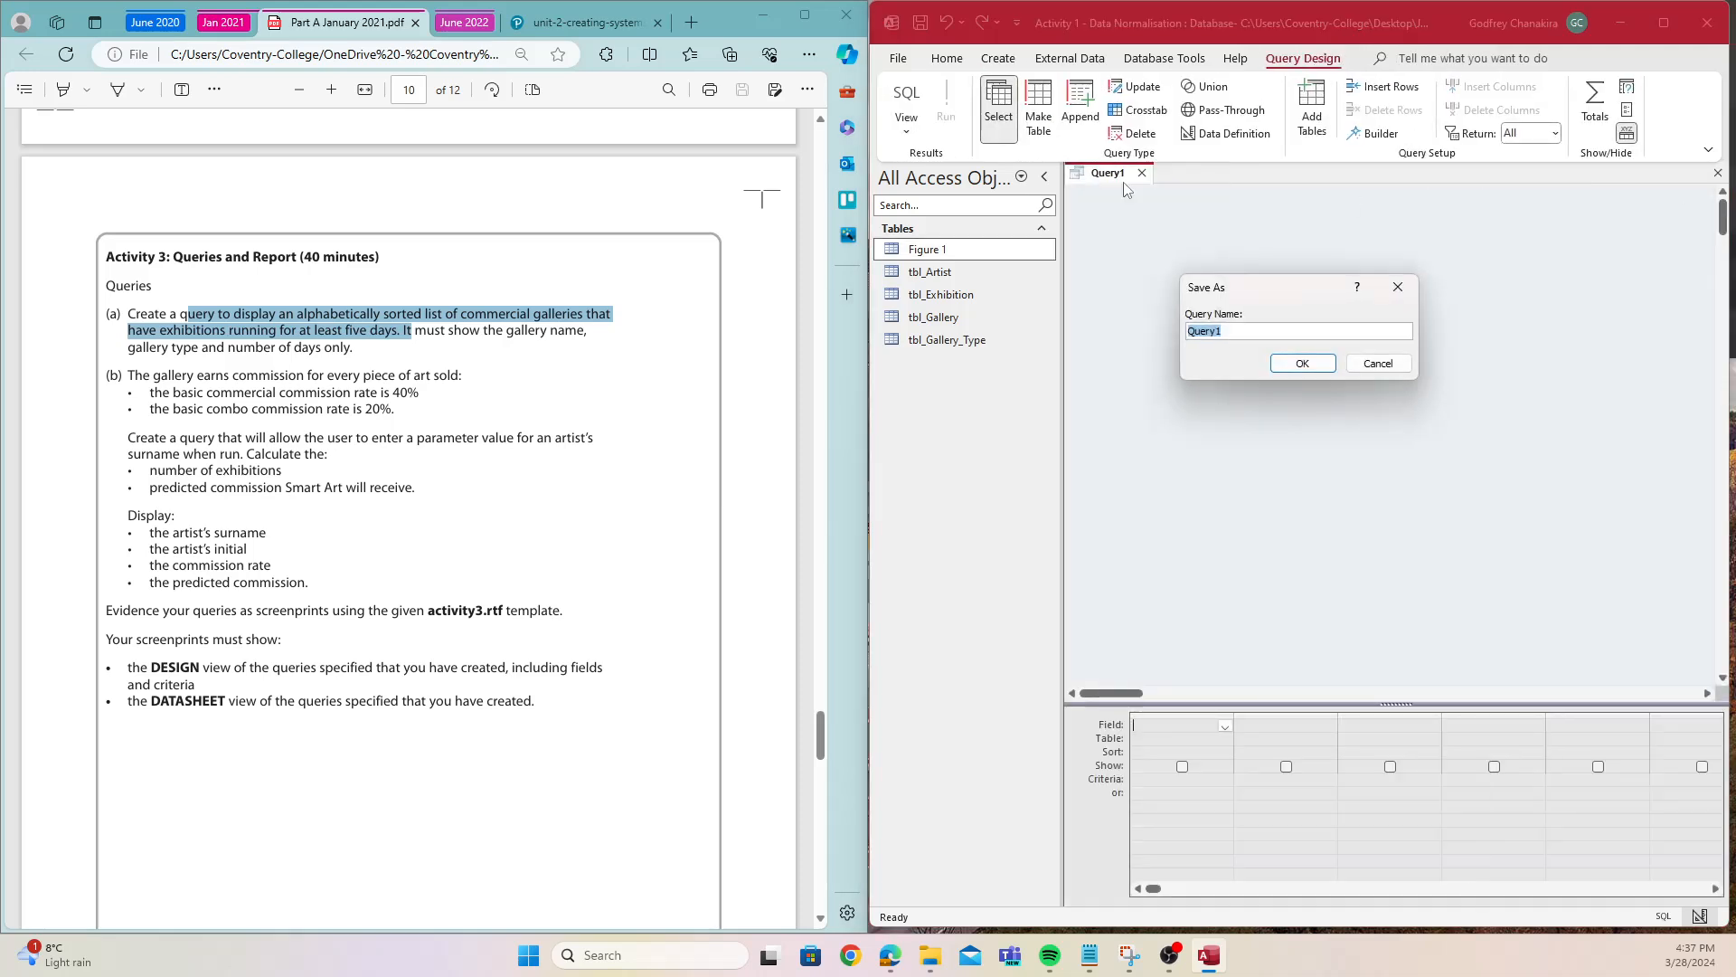
pyautogui.write('Ary')
pyautogui.press('BackSpace')
pyautogui.press('BackSpace')
pyautogui.press('BackSpace')
pyautogui.write('Qry_Acitivity_3A')
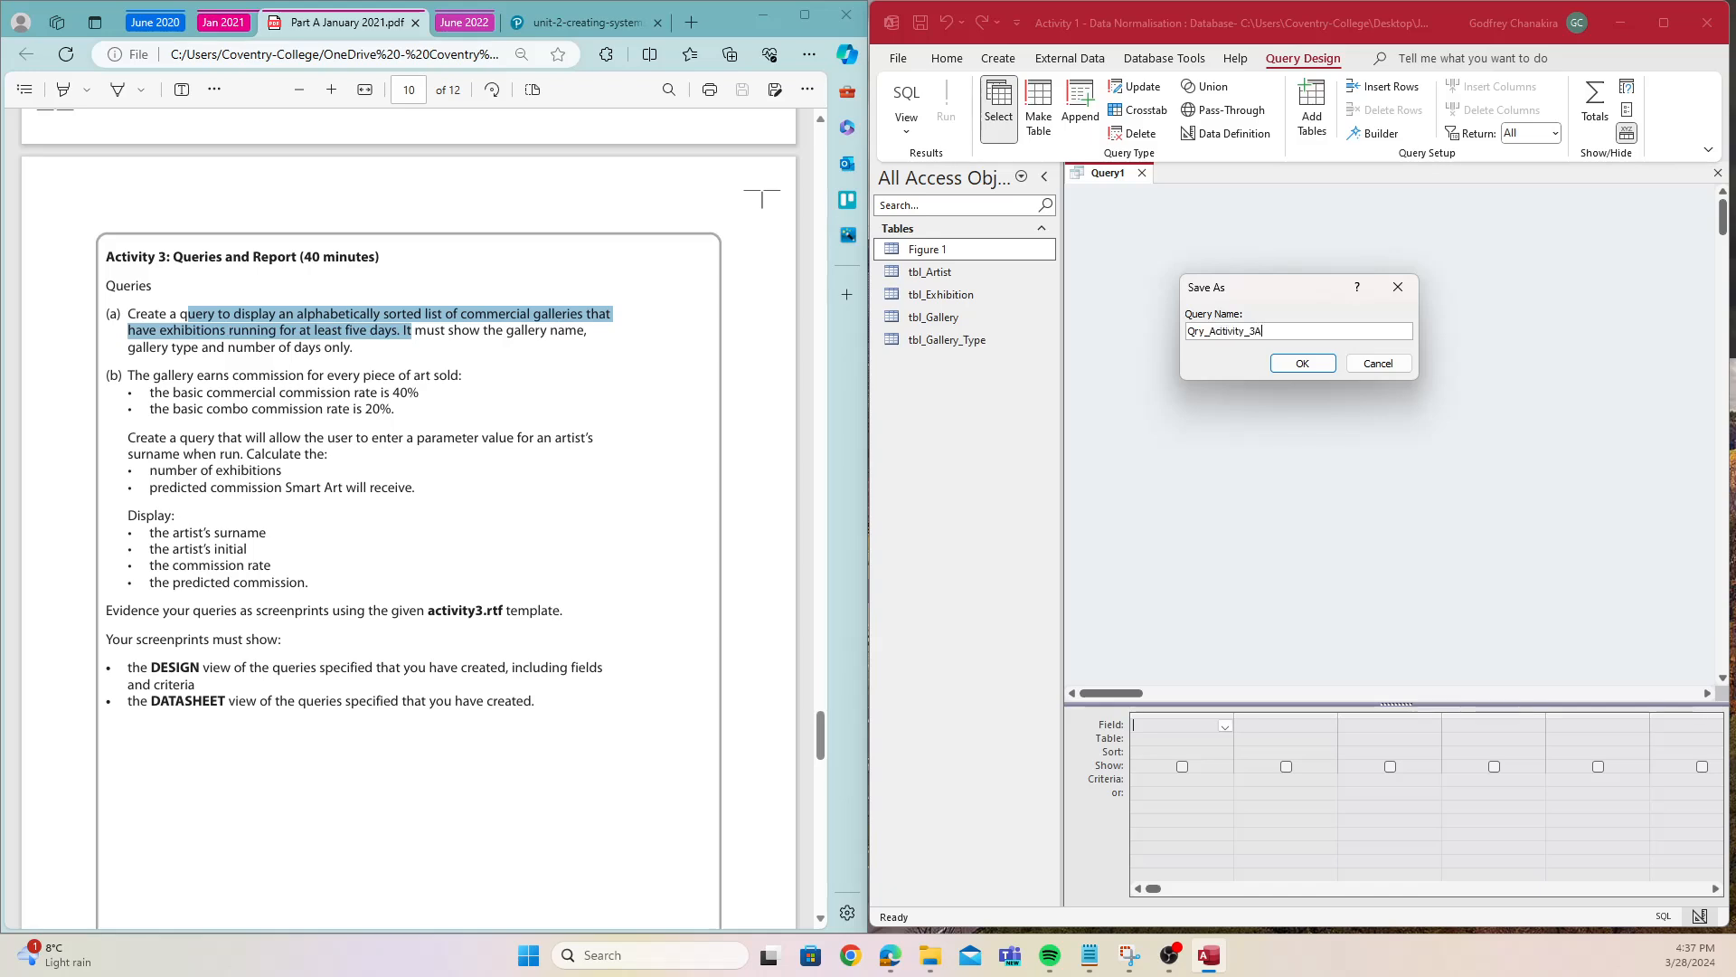
pyautogui.press('Return')
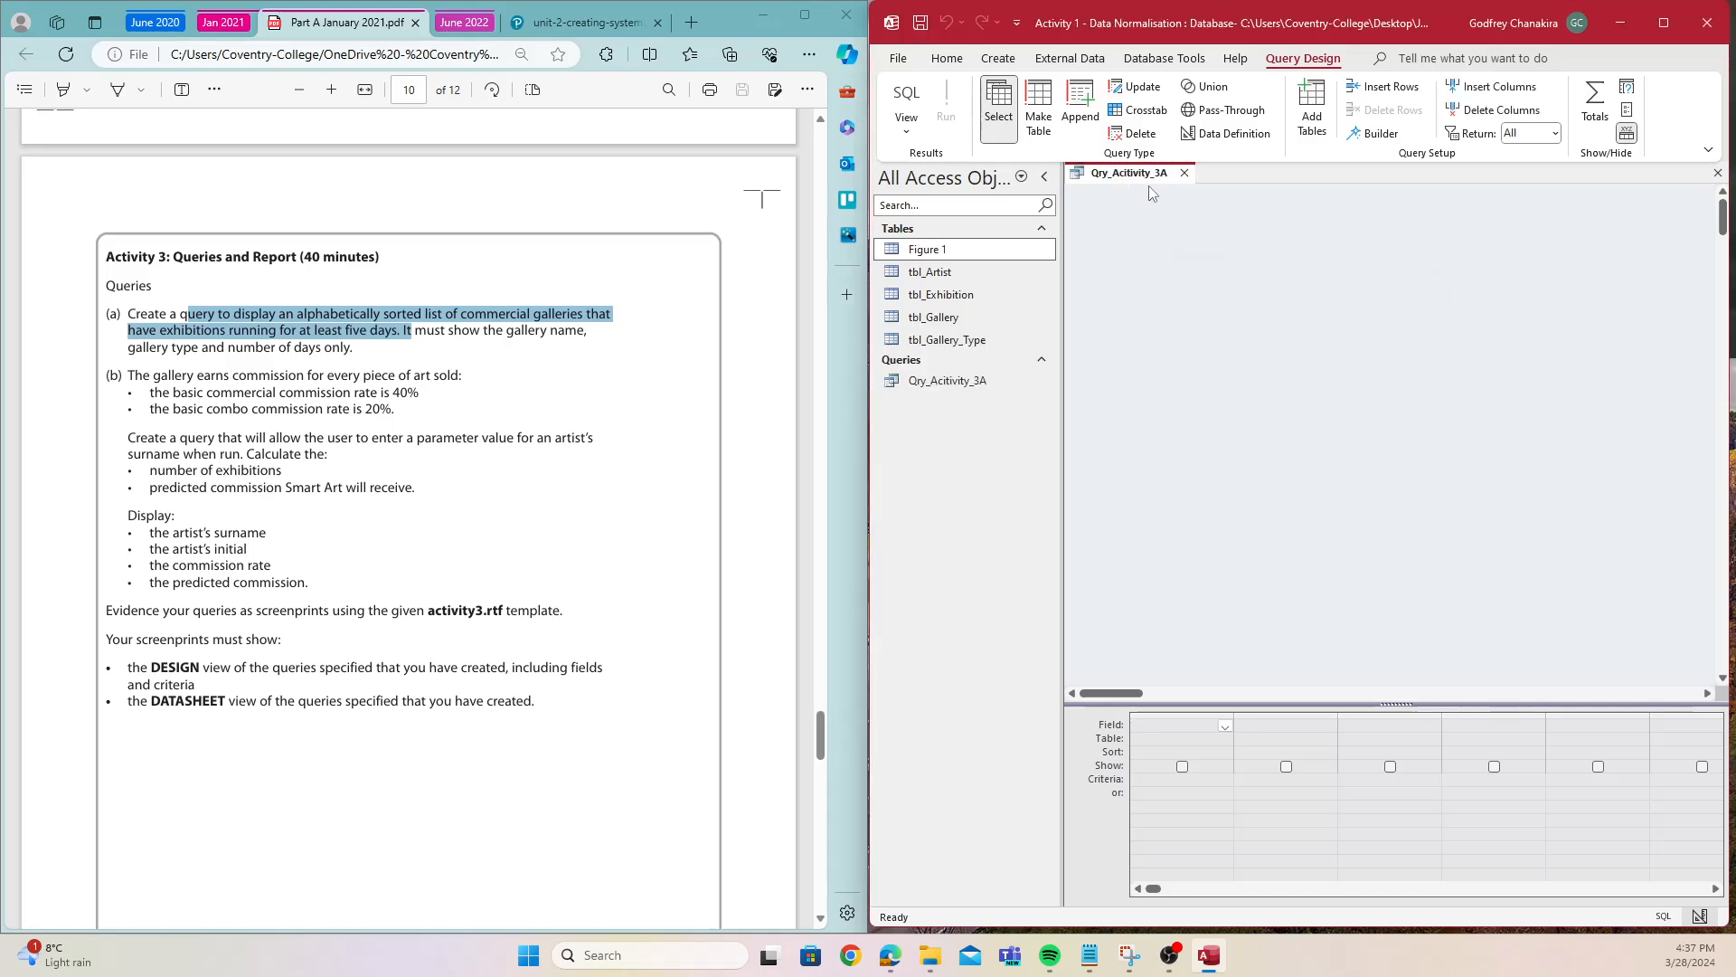
# - Add the Figure 1 table to the new query and lengthen its field list to show every field
pyautogui.rightClick(1151, 279)
pyautogui.click(1196, 333)
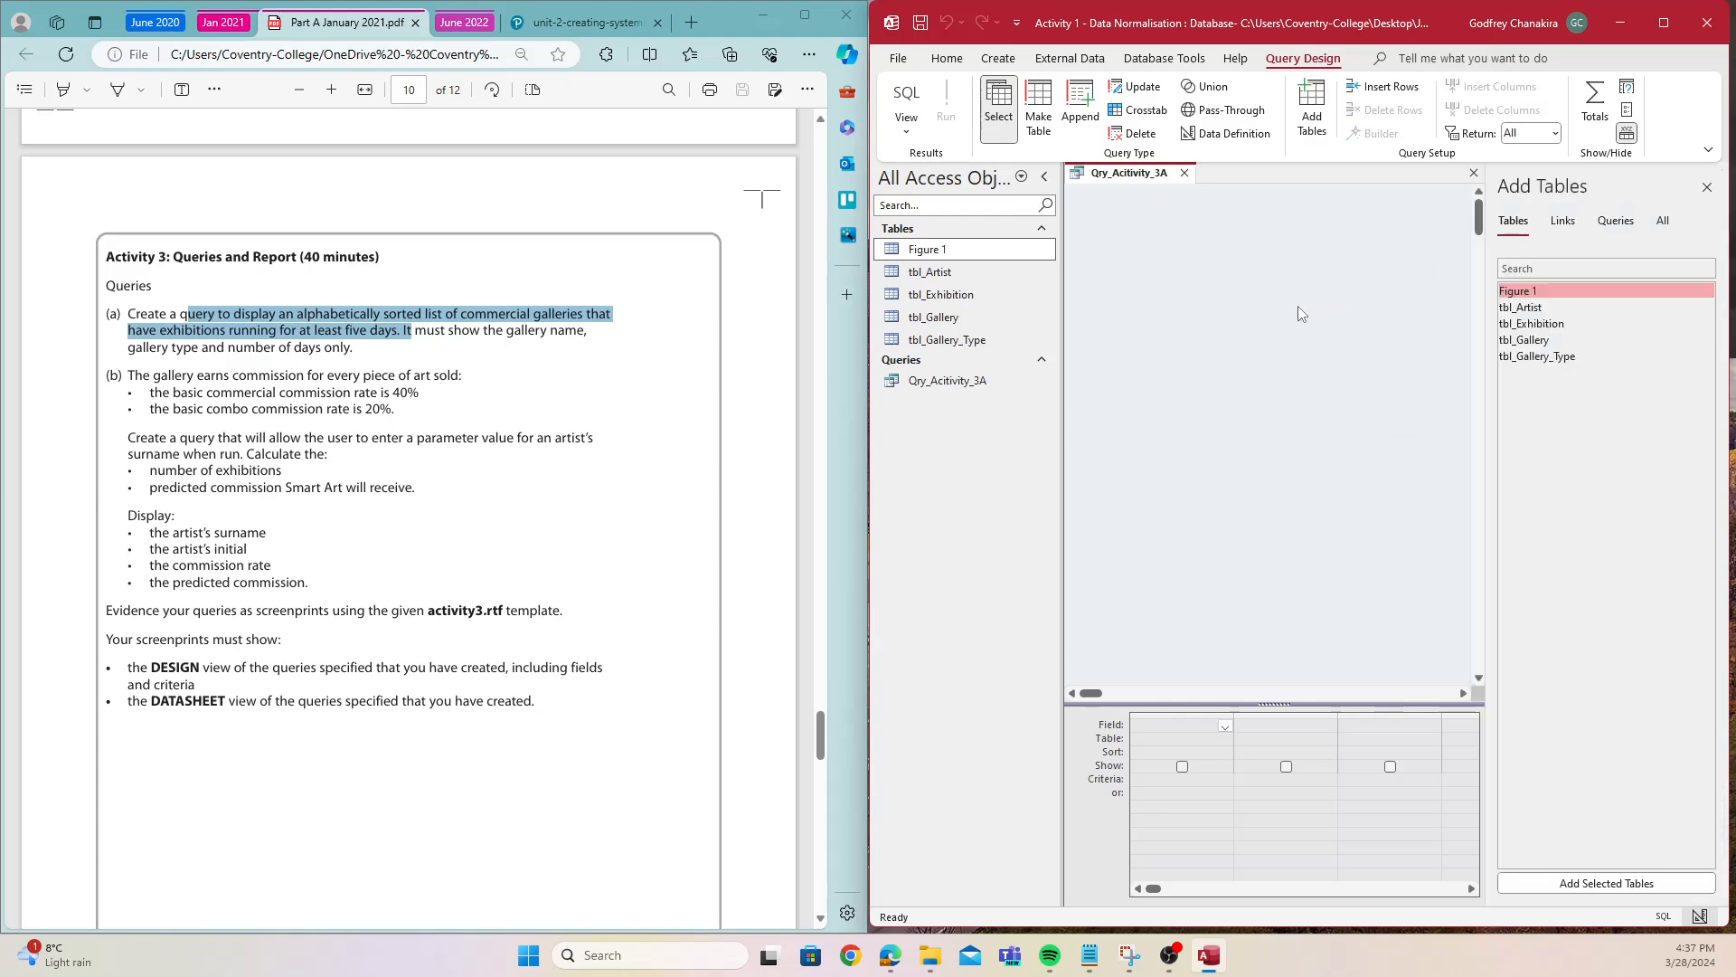
pyautogui.doubleClick(1518, 291)
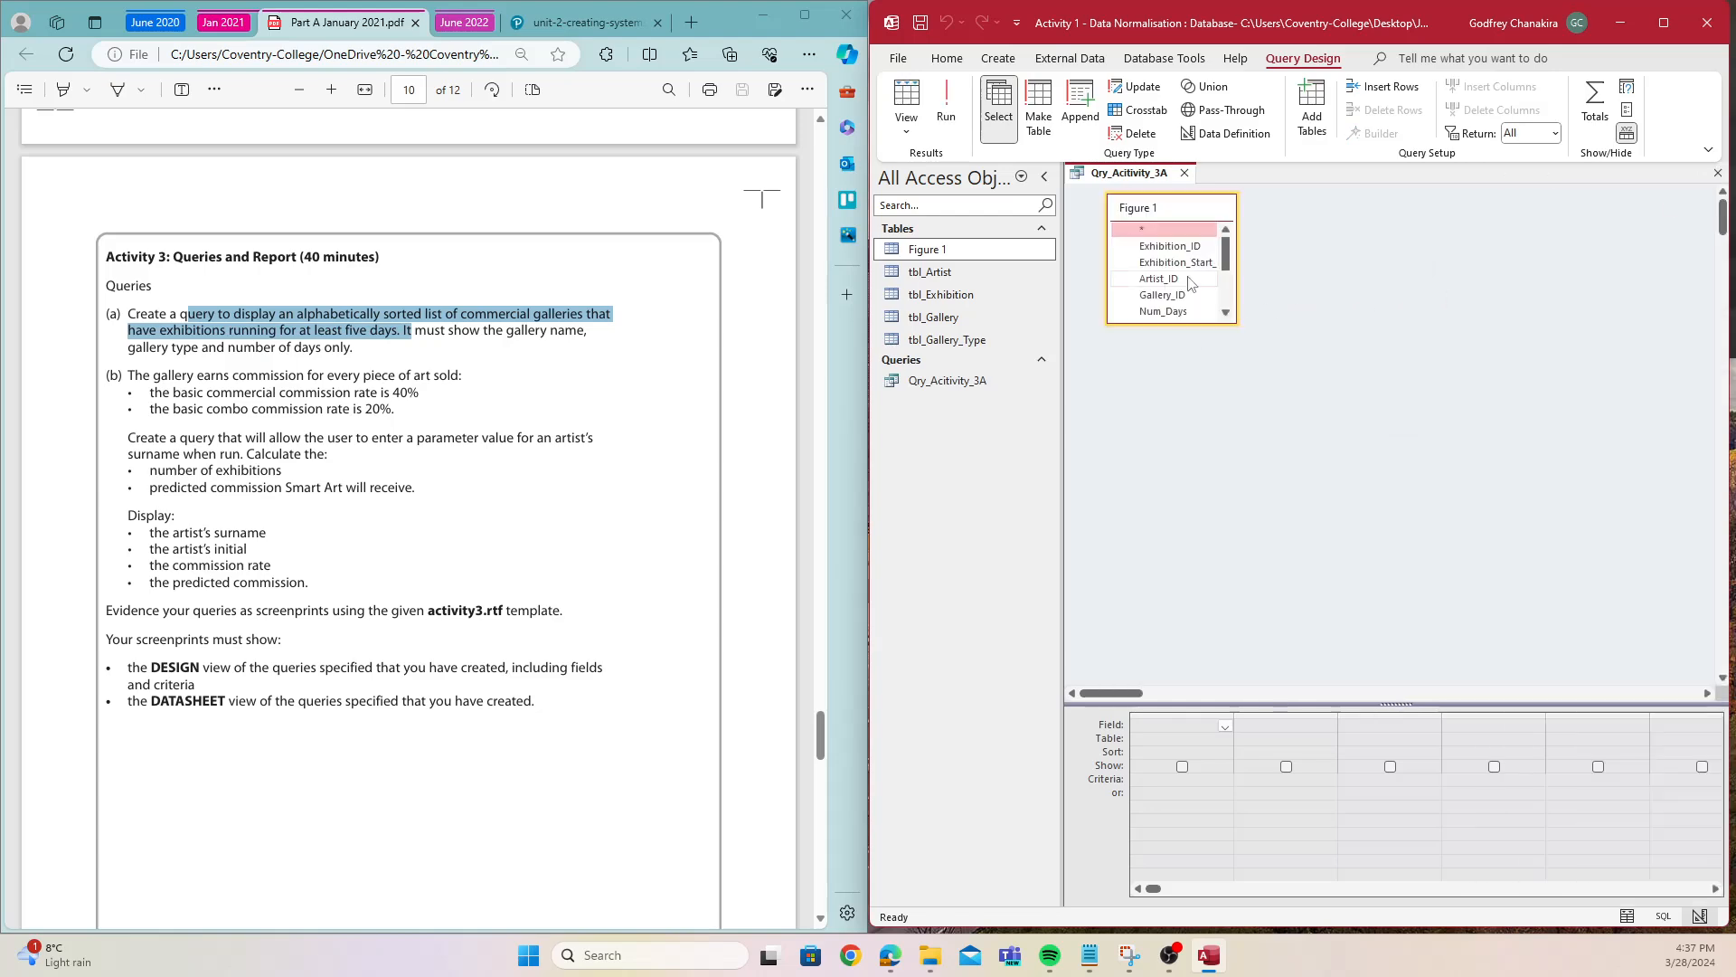
pyautogui.click(1707, 188)
pyautogui.moveTo(1185, 329); pyautogui.dragTo(1184, 438)
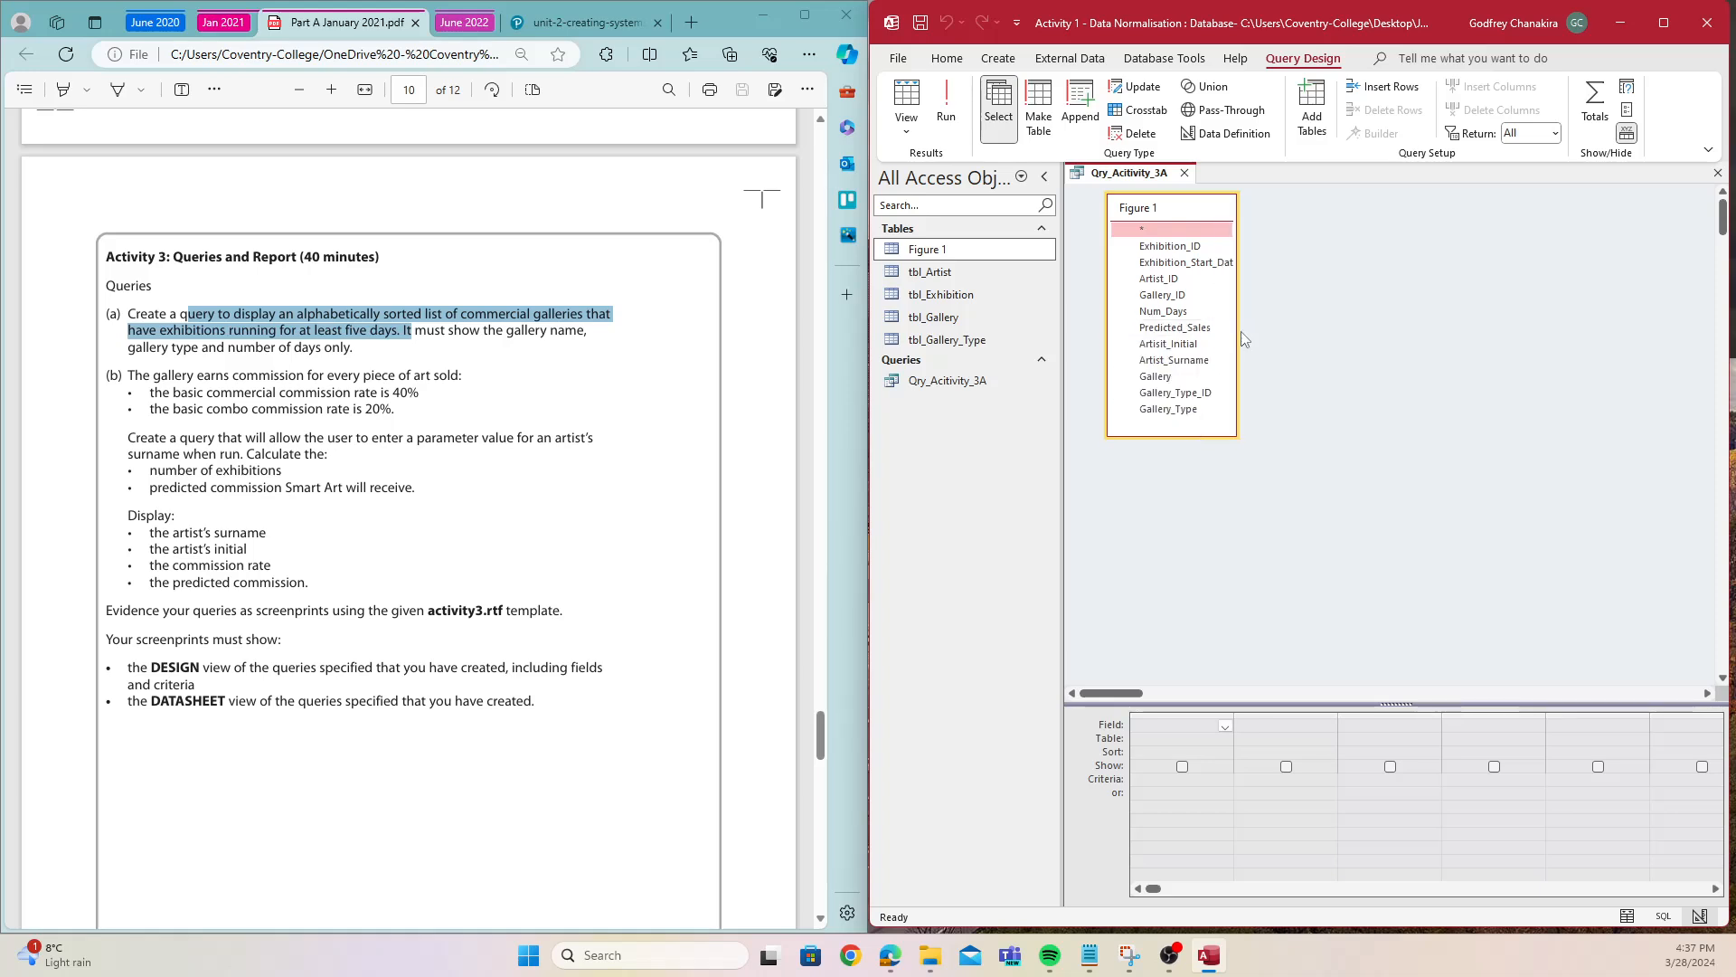
# - Widen the Figure 1 field list and highlight query (a)'s requirement for gallery name, gallery type and number of days
pyautogui.moveTo(1236, 336); pyautogui.dragTo(1286, 335)
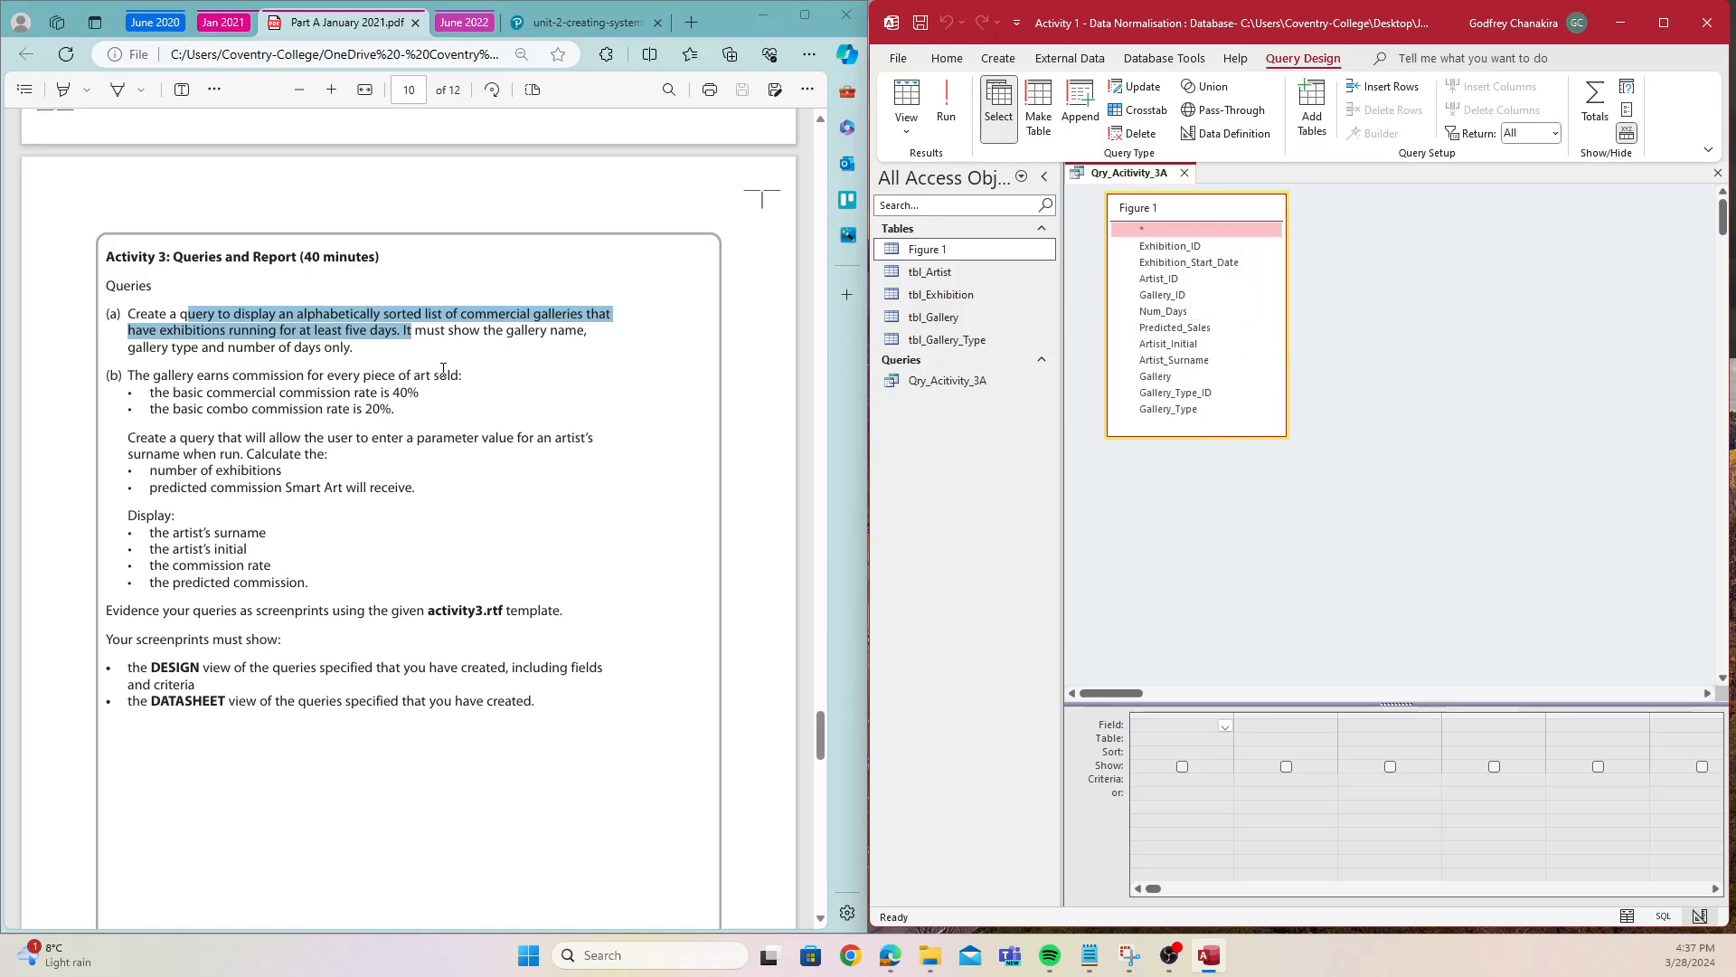
pyautogui.click(533, 322)
pyautogui.moveTo(508, 329); pyautogui.dragTo(350, 354)
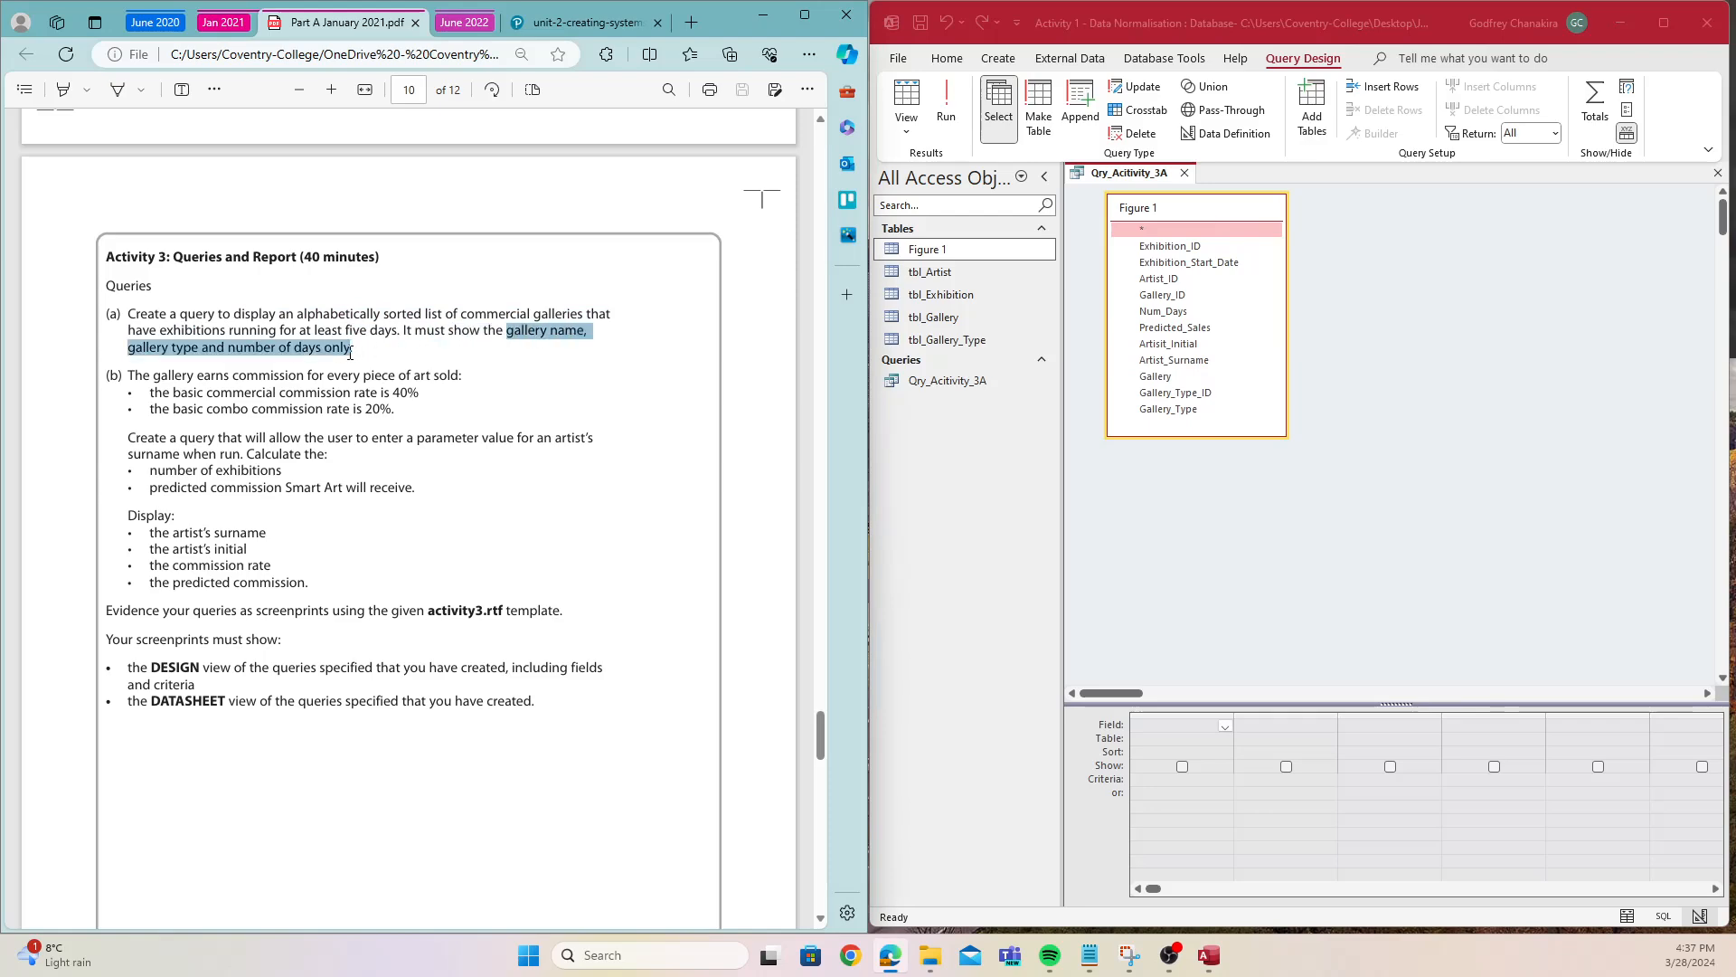
pyautogui.click(592, 359)
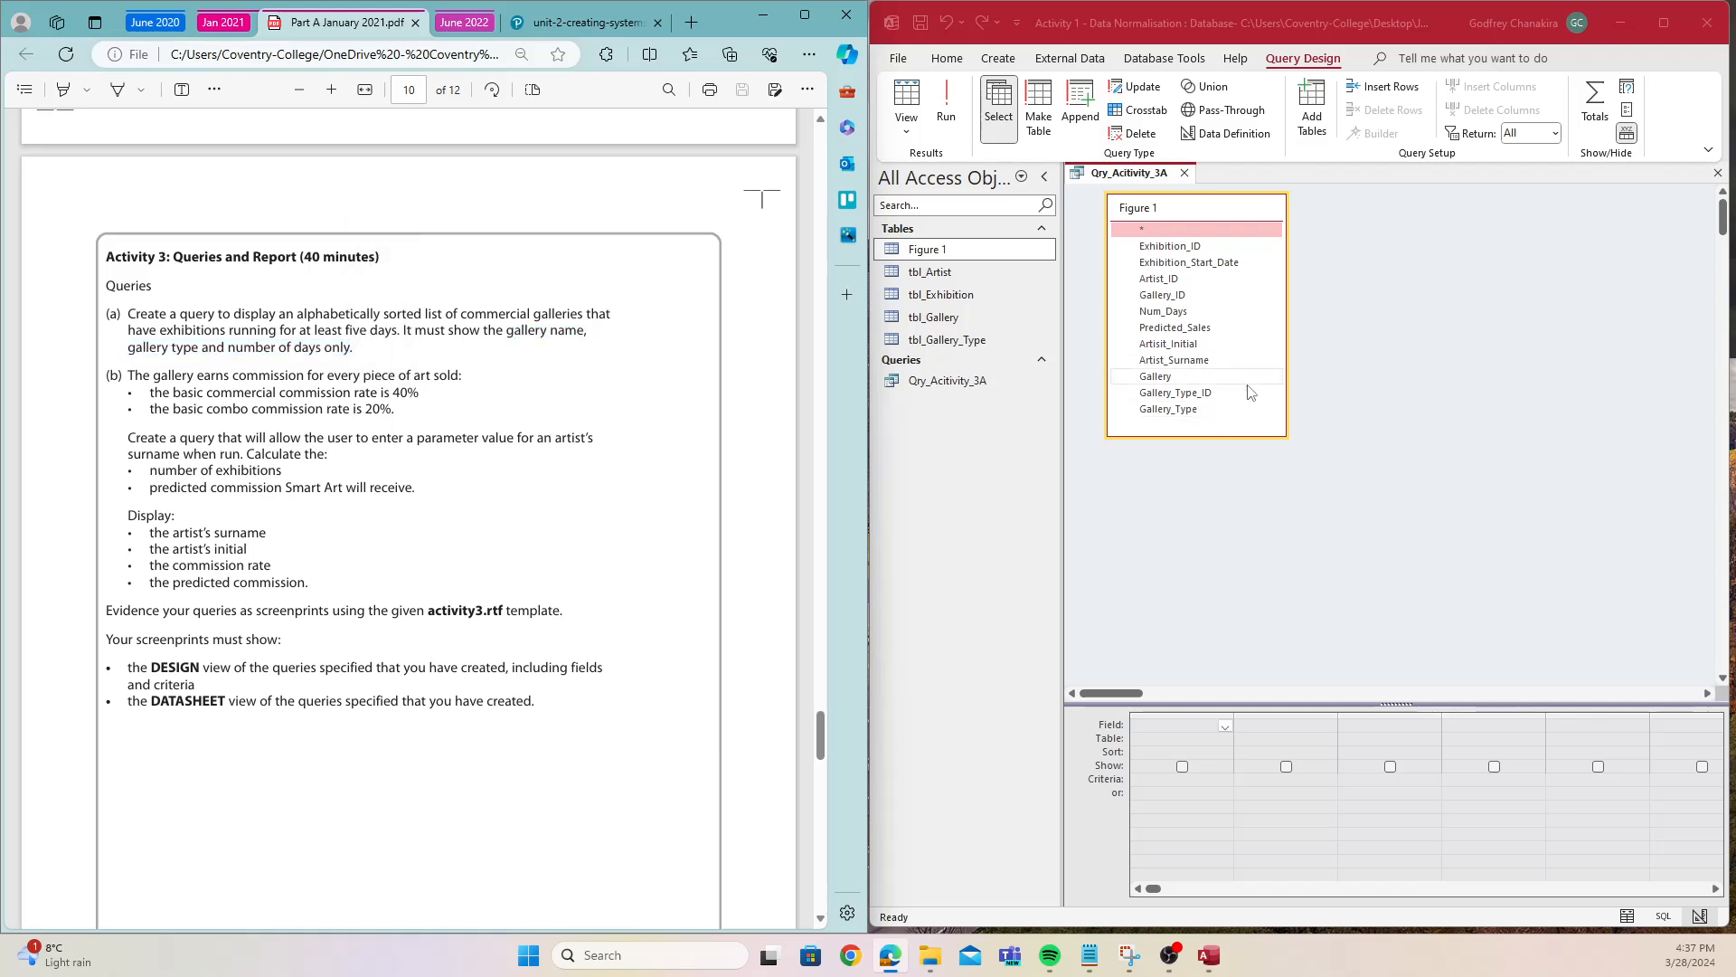
# - Add the Gallery, Gallery_Type and Num_Days fields from Figure 1 to the query design grid
pyautogui.doubleClick(1157, 376)
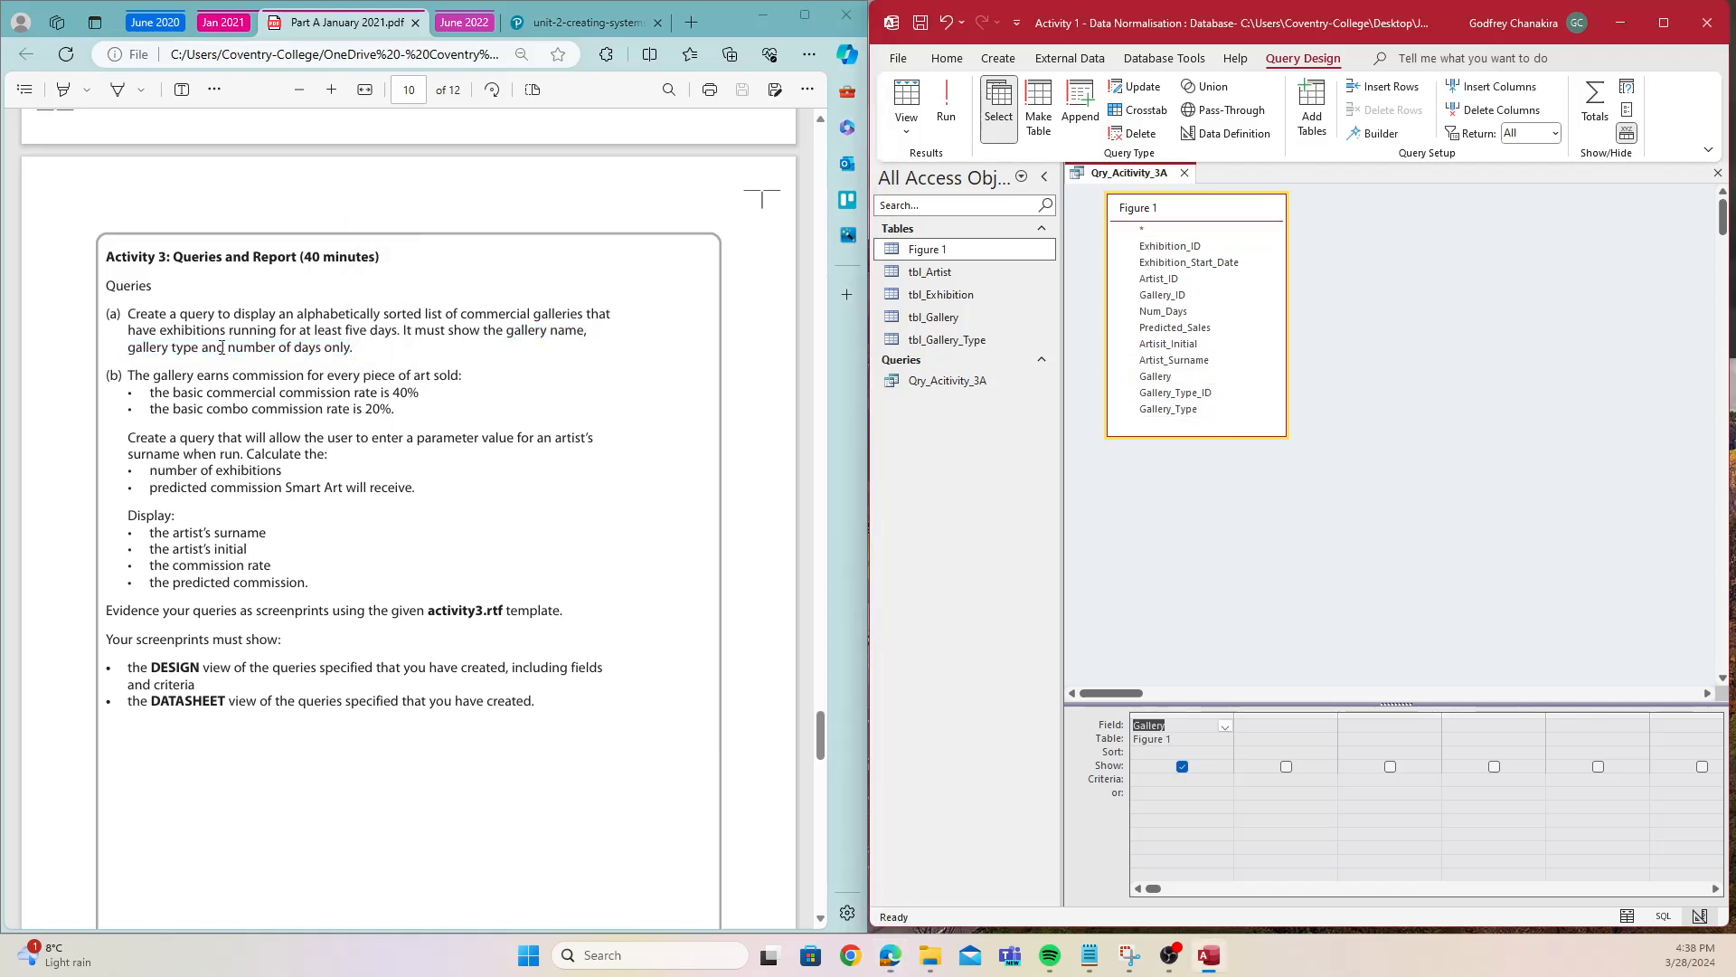
pyautogui.doubleClick(1168, 409)
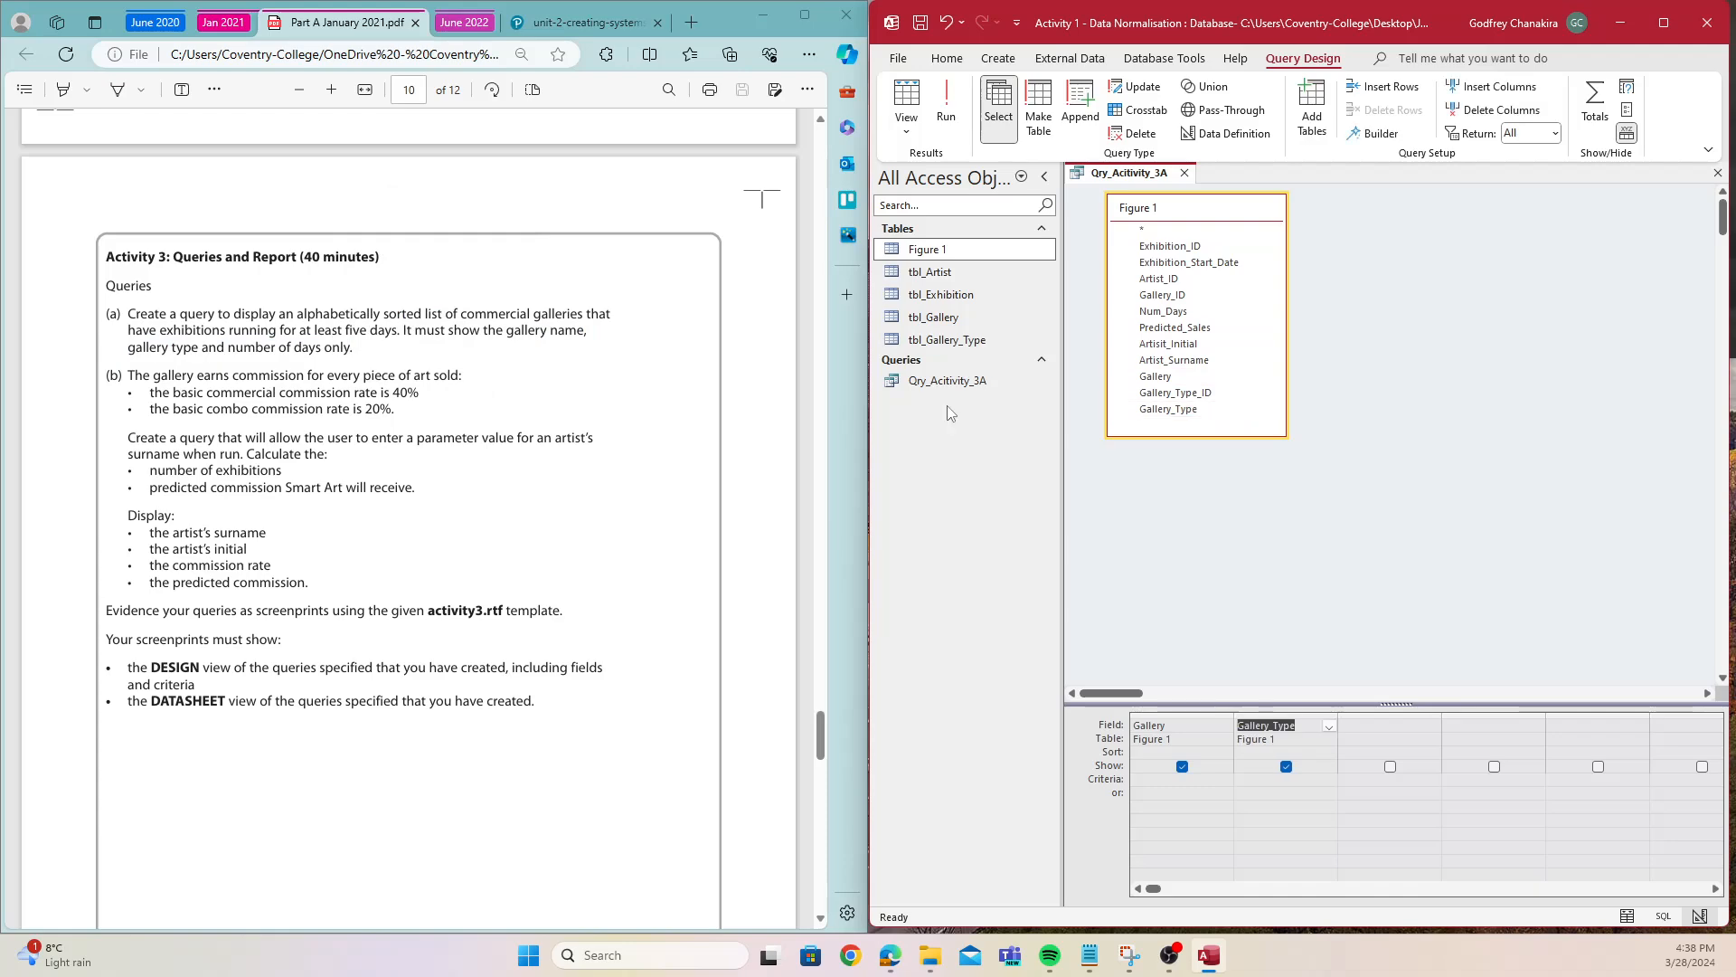
pyautogui.click(234, 348)
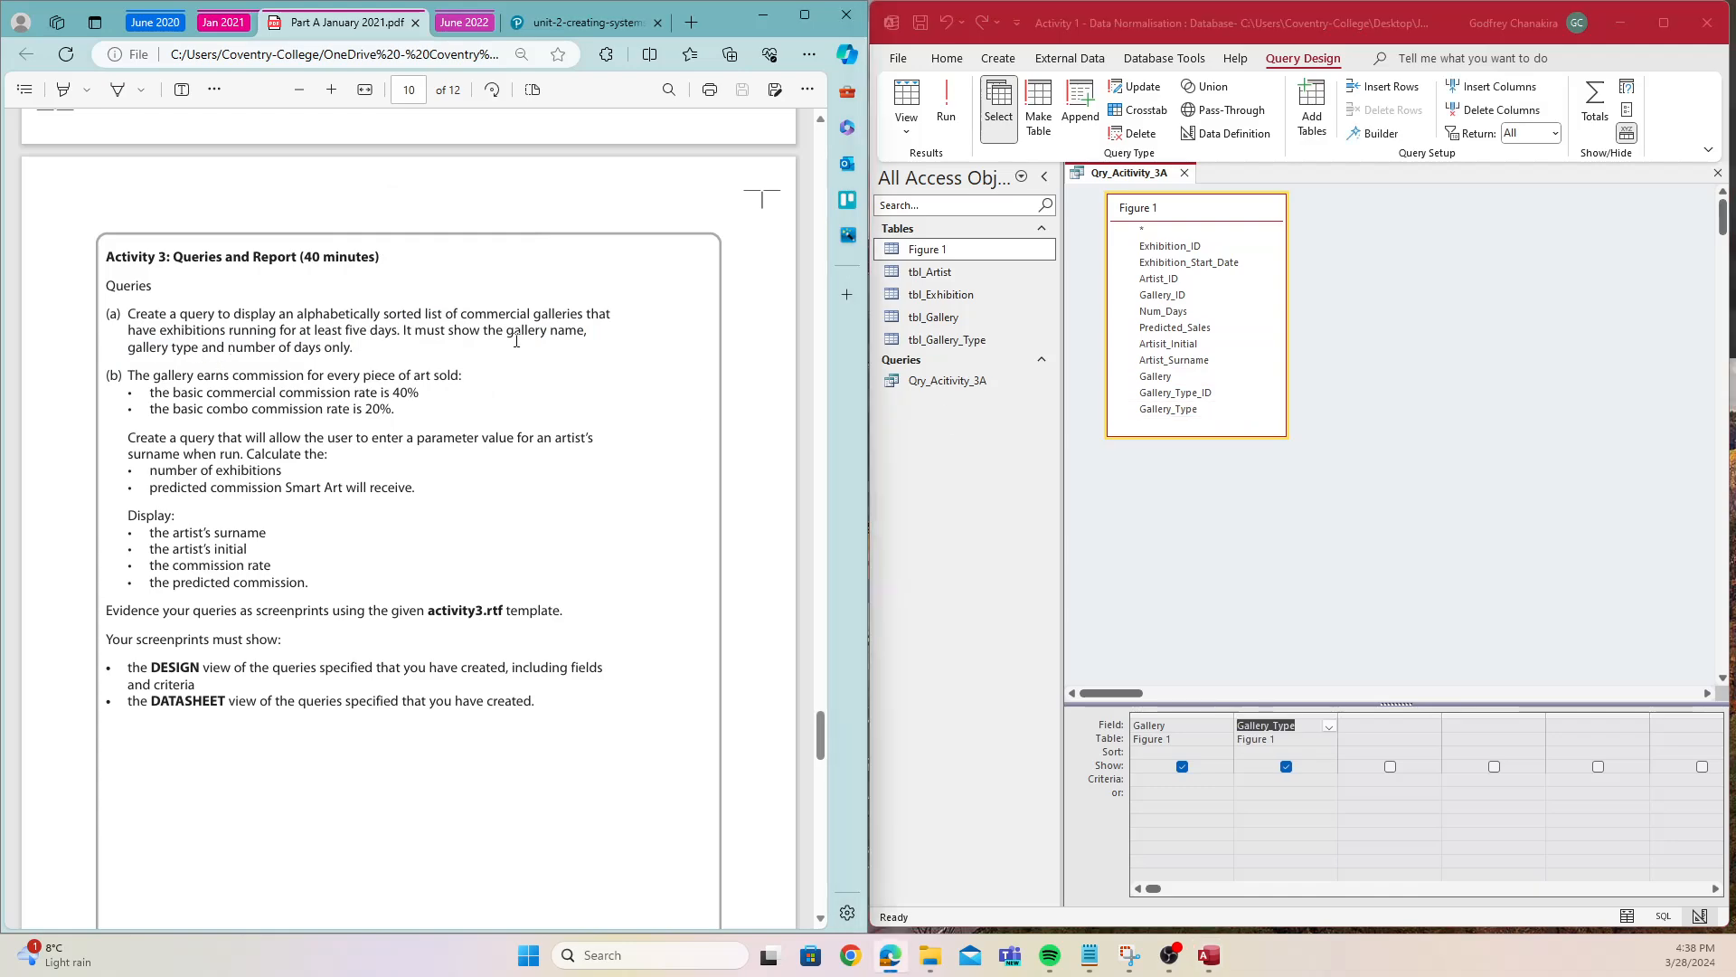
pyautogui.click(1216, 316)
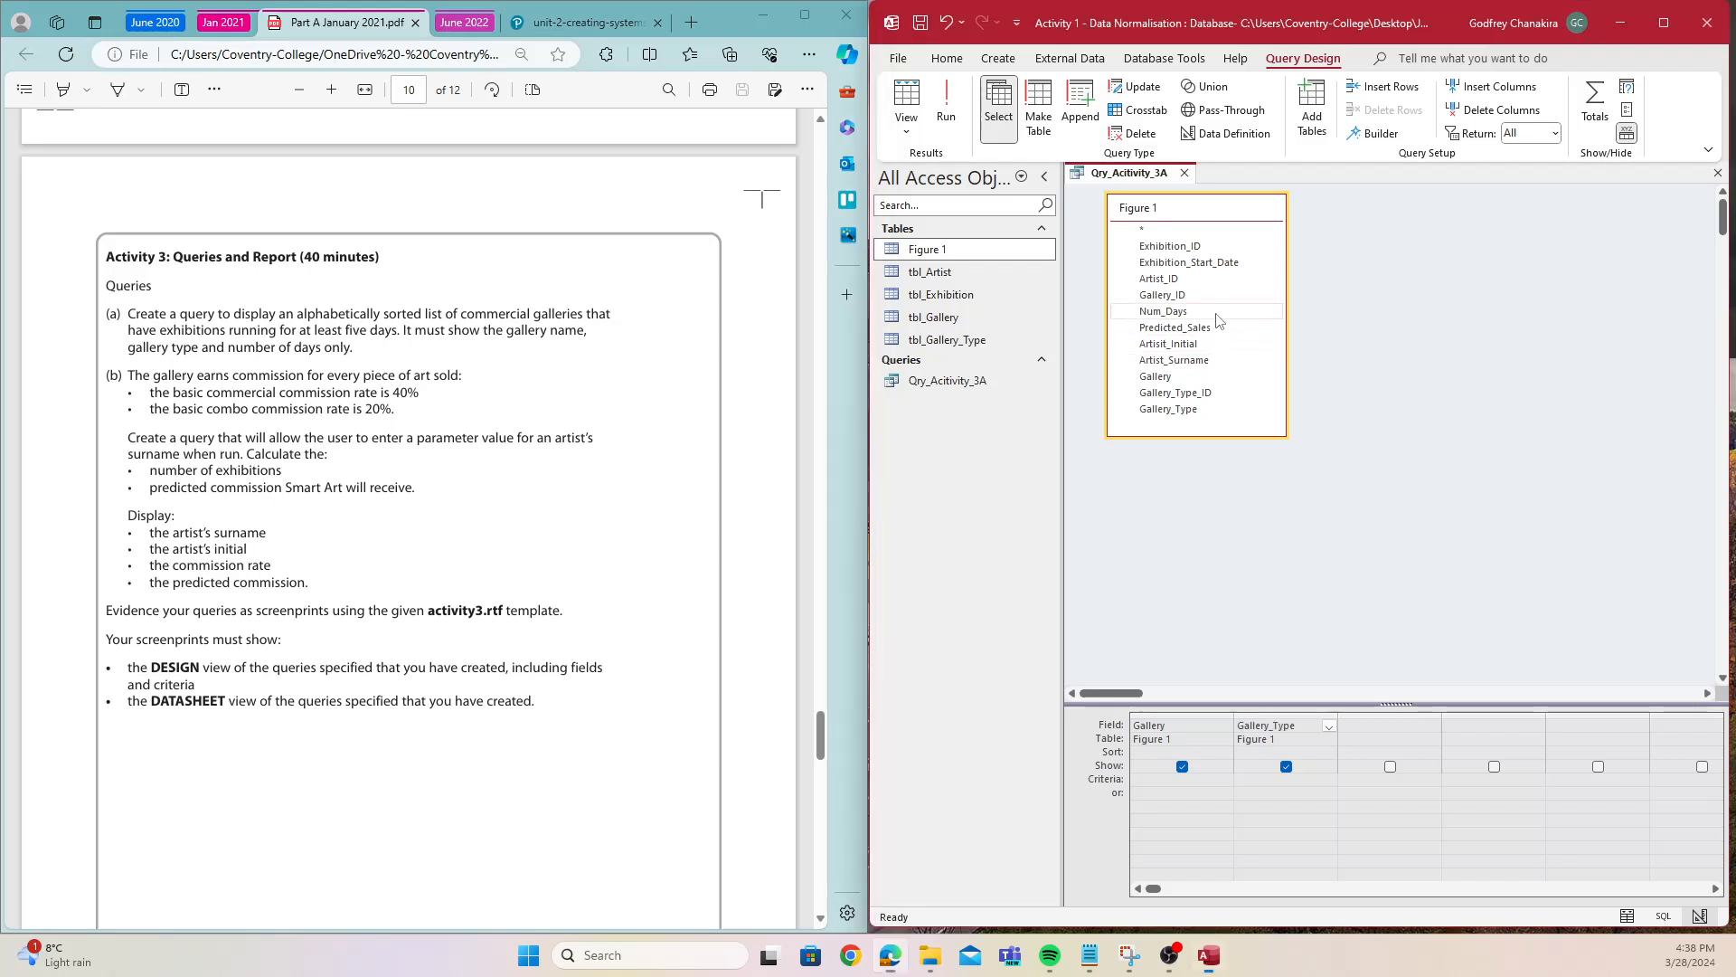
pyautogui.doubleClick(1216, 316)
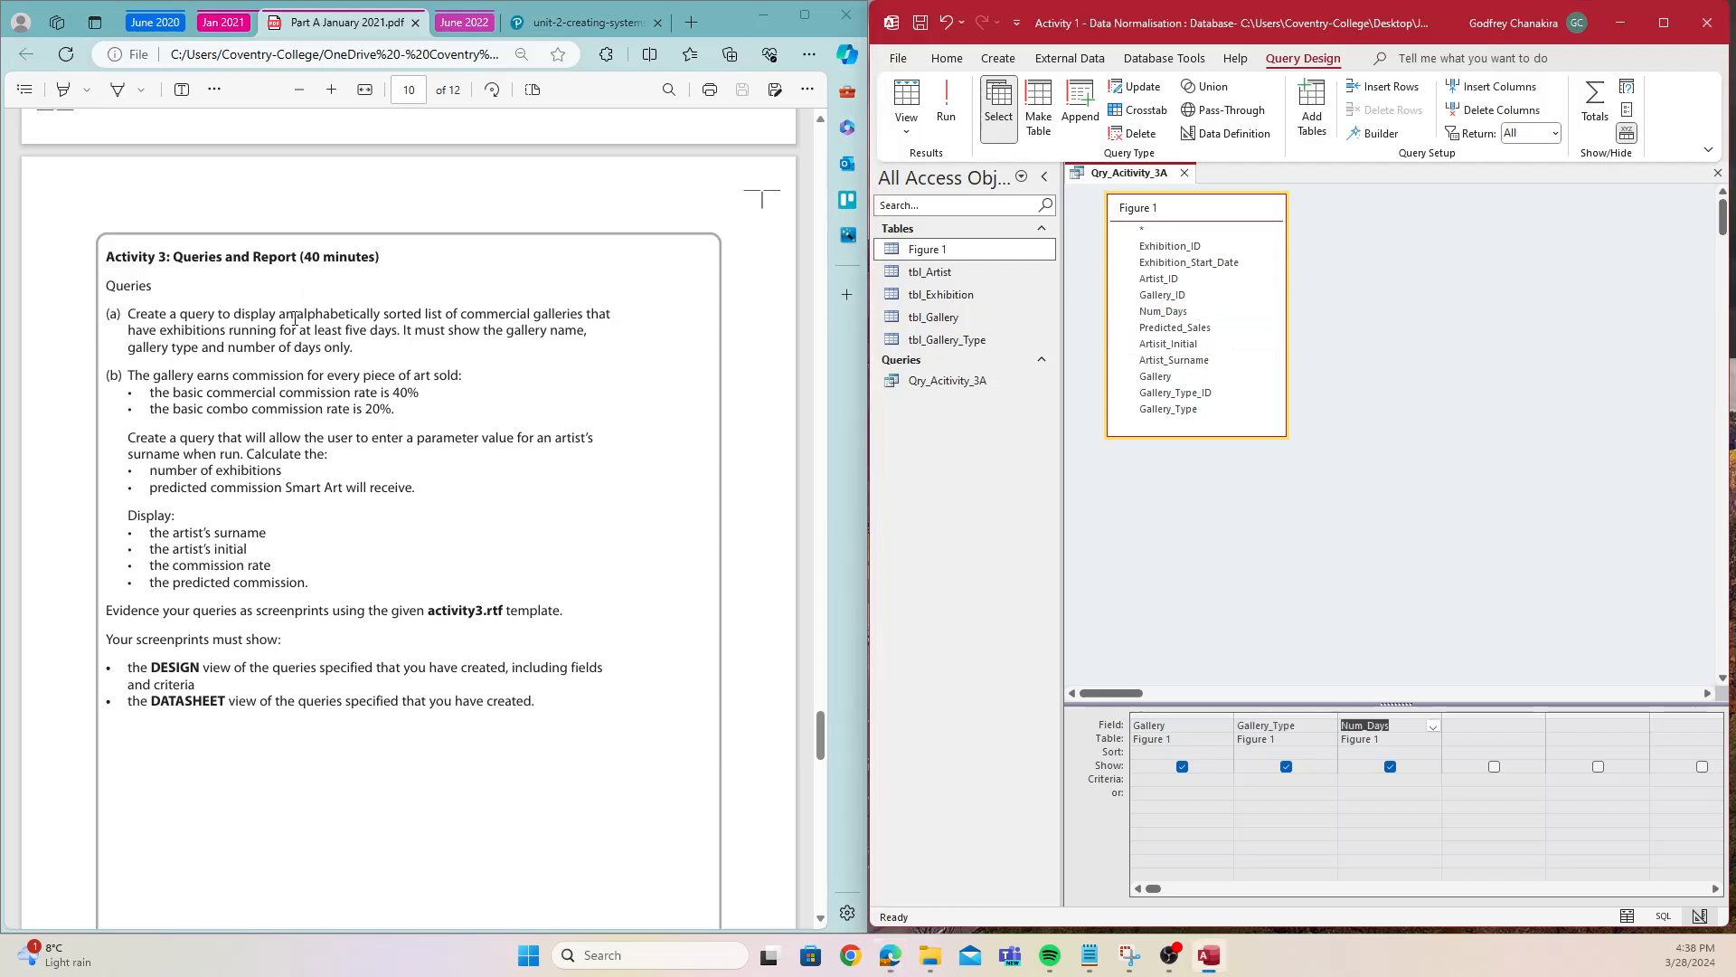
# - Sort the Gallery field in ascending order to meet the alphabetical requirement and run the query
pyautogui.moveTo(270, 317); pyautogui.dragTo(498, 321)
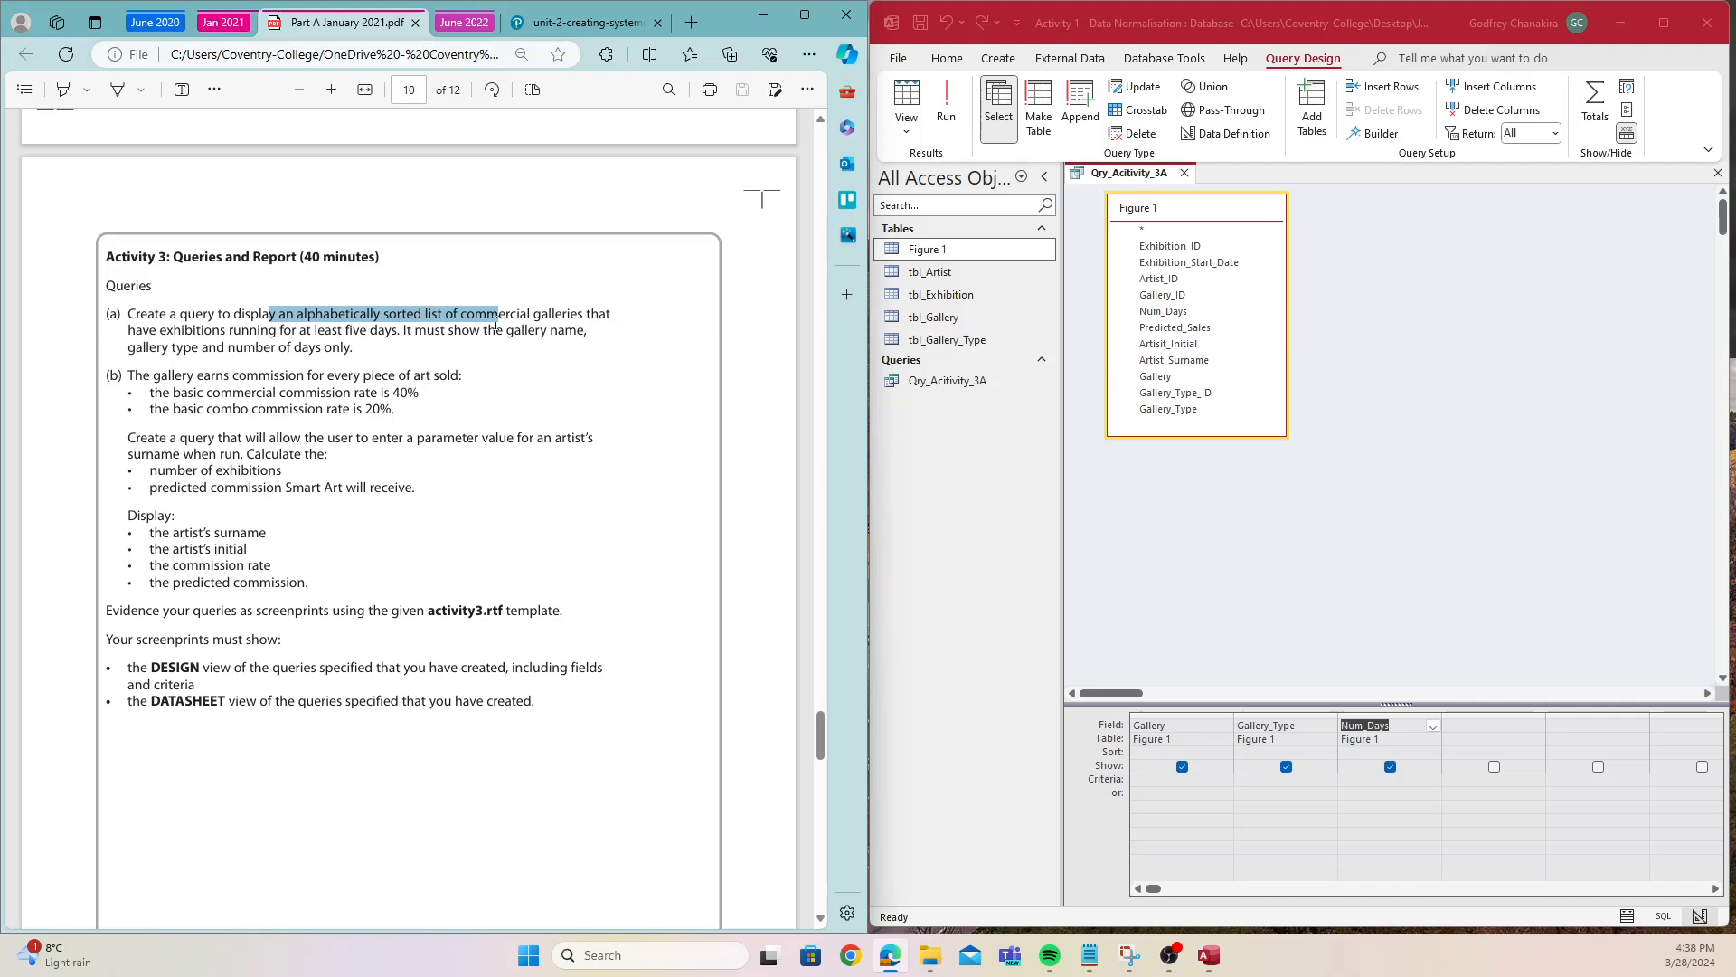
pyautogui.click(1226, 751)
pyautogui.click(1167, 766)
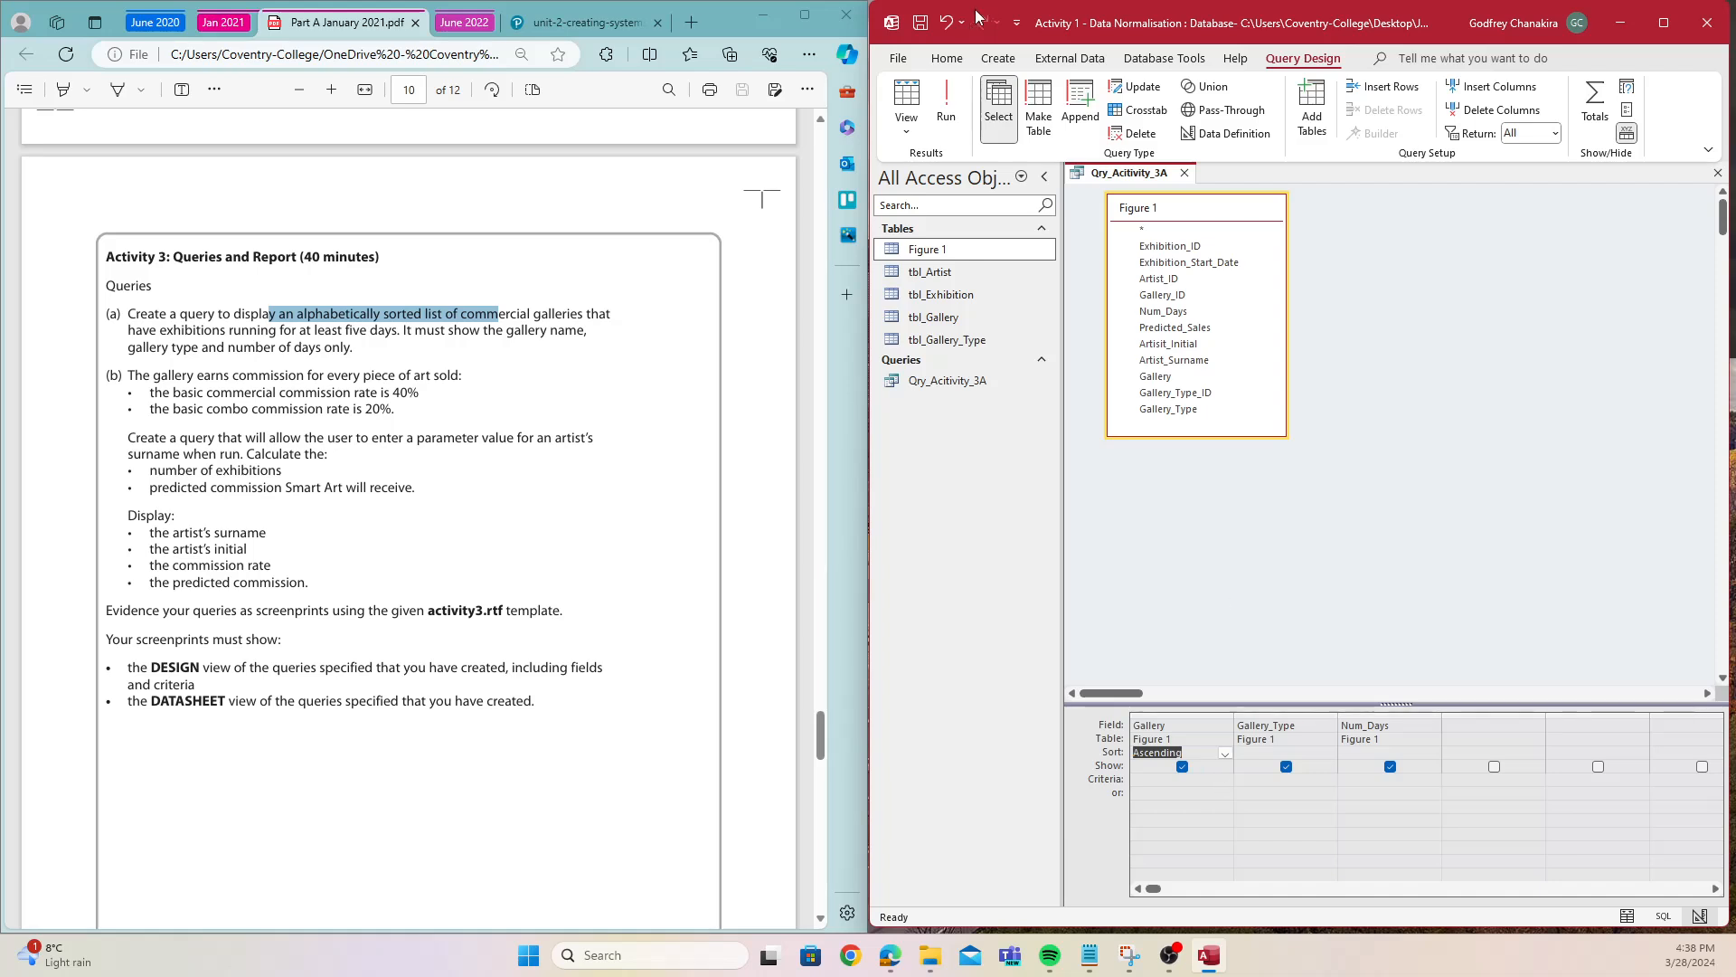
pyautogui.click(946, 102)
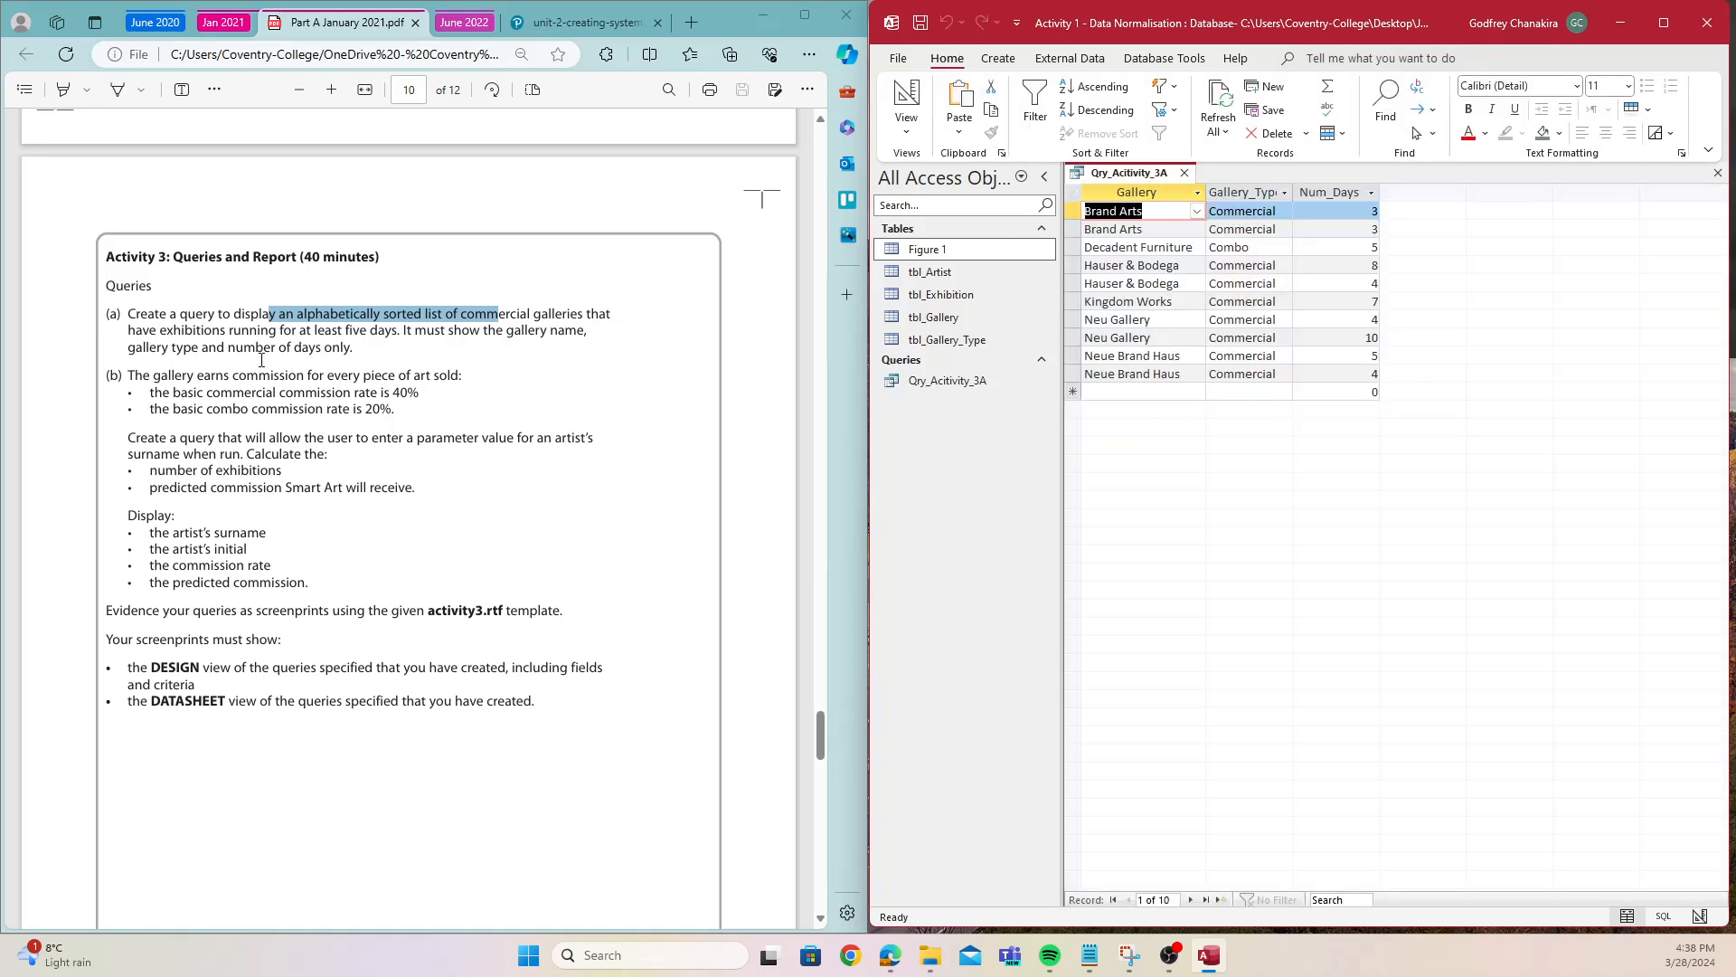
# - Copy a Commercial value from the query results into the Gallery_Type criteria in Design View and rerun the query
pyautogui.click(387, 307)
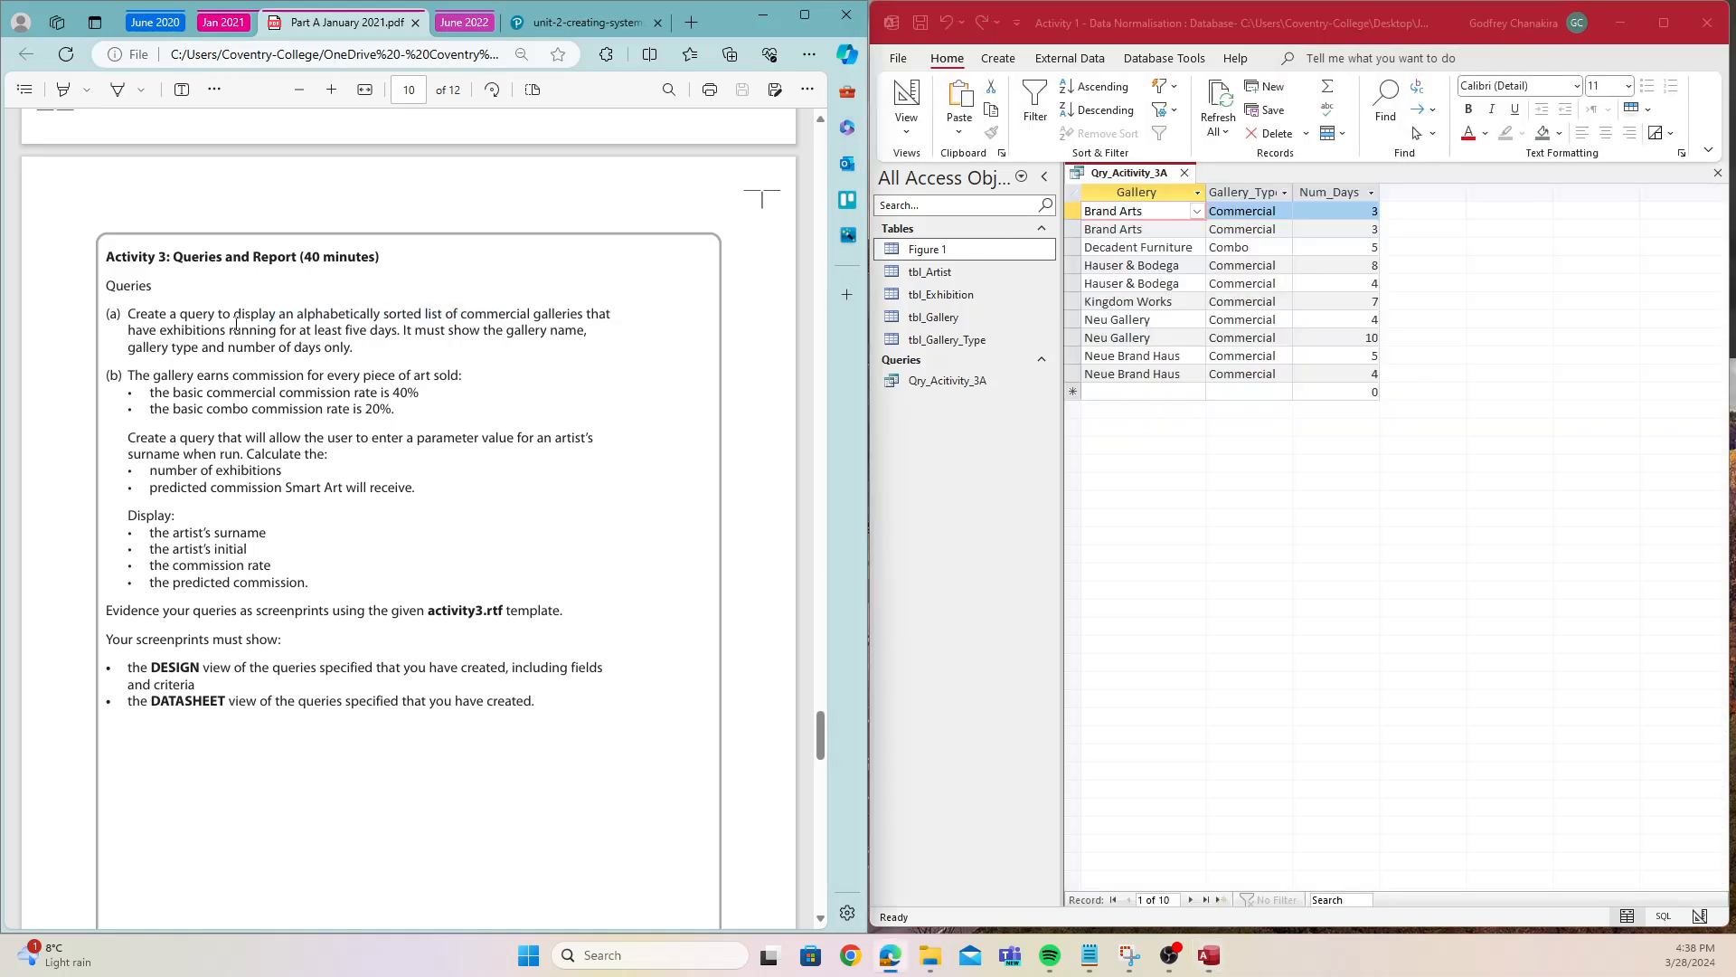
pyautogui.moveTo(258, 313); pyautogui.dragTo(583, 315)
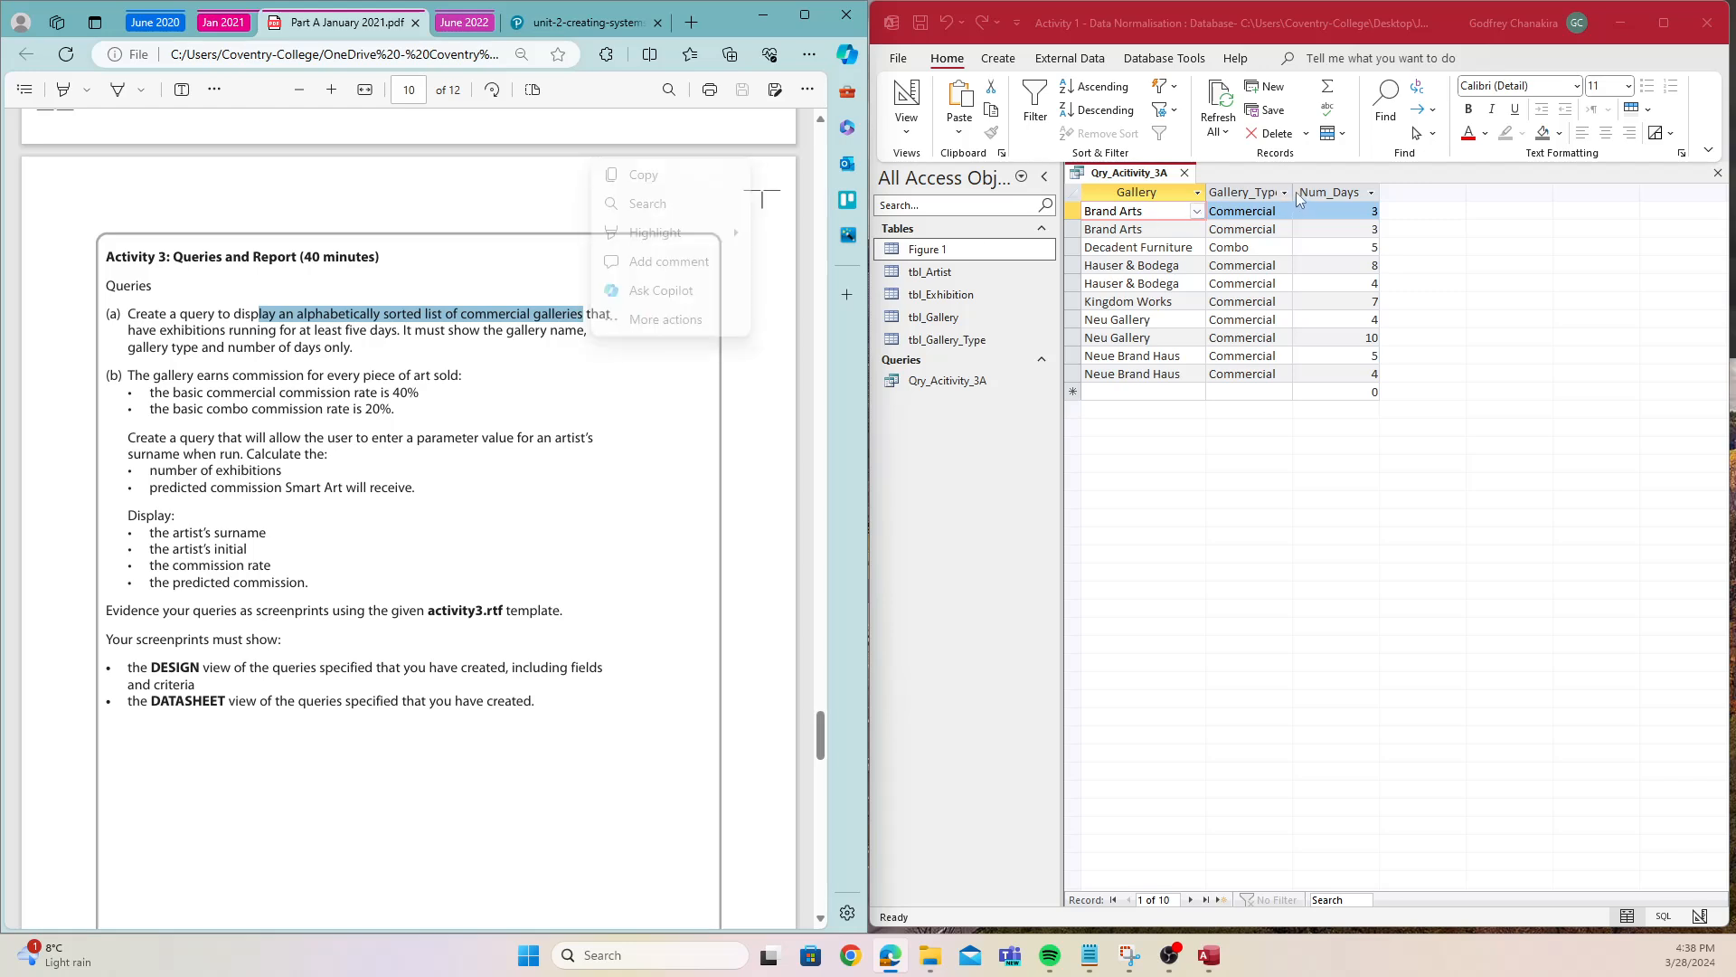
pyautogui.click(1283, 268)
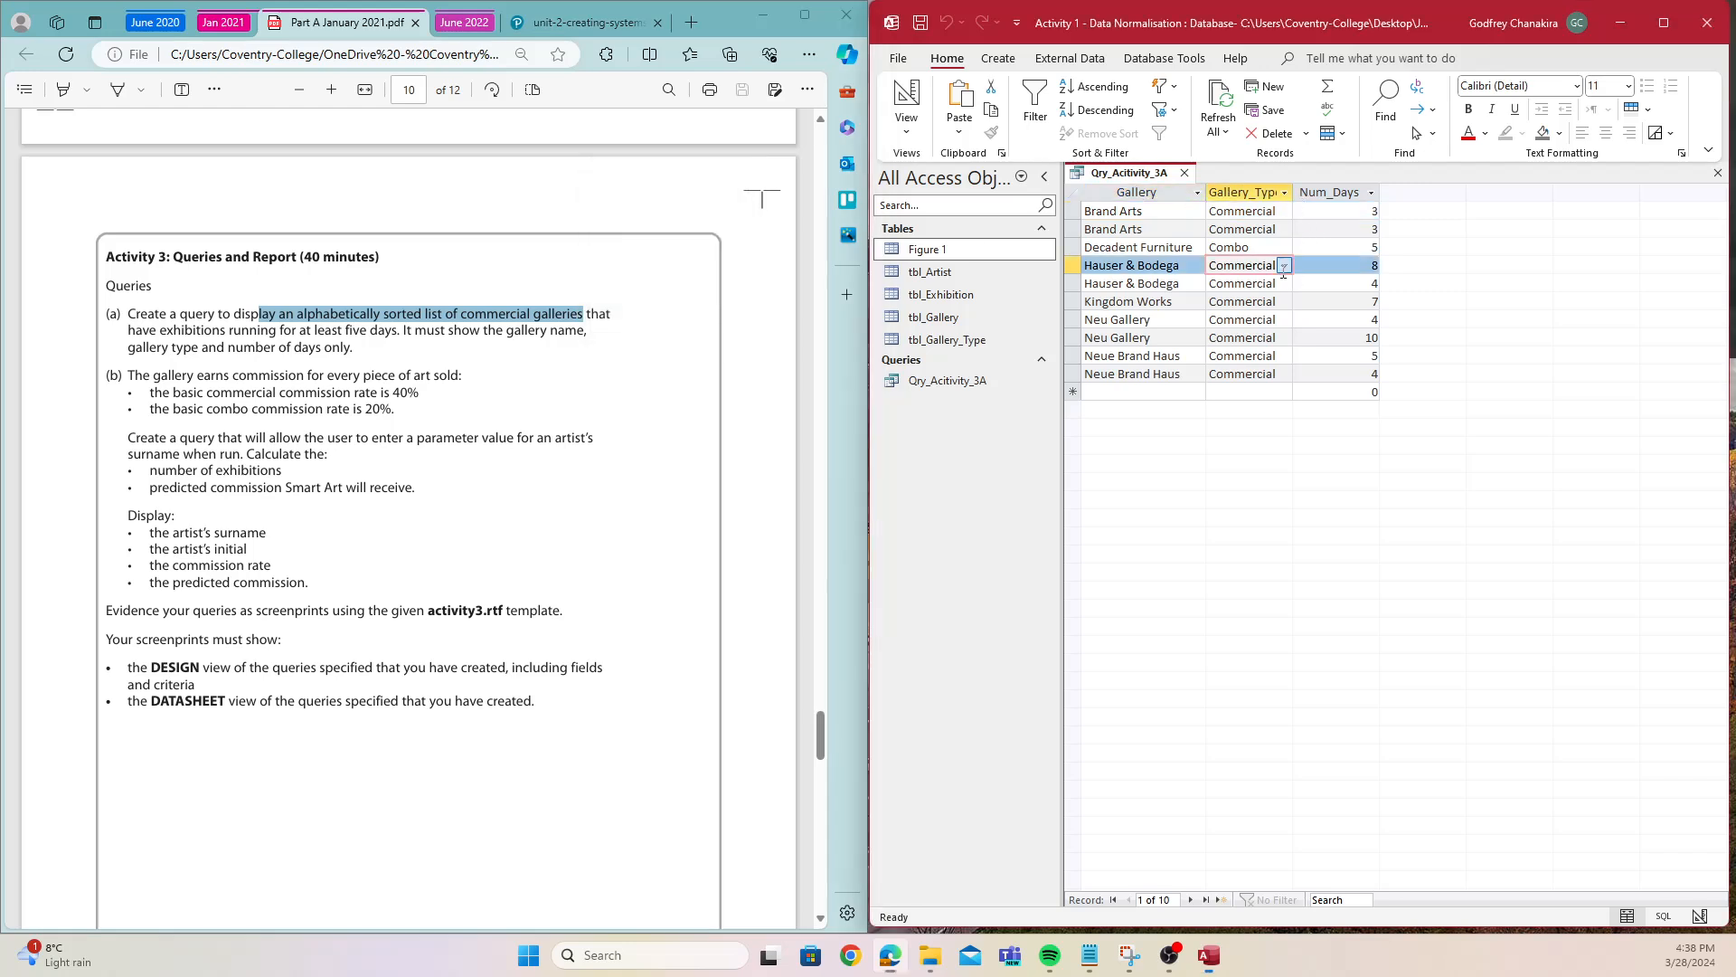
pyautogui.click(1283, 268)
pyautogui.hotkey('ctrl', 'c')
pyautogui.rightClick(1120, 173)
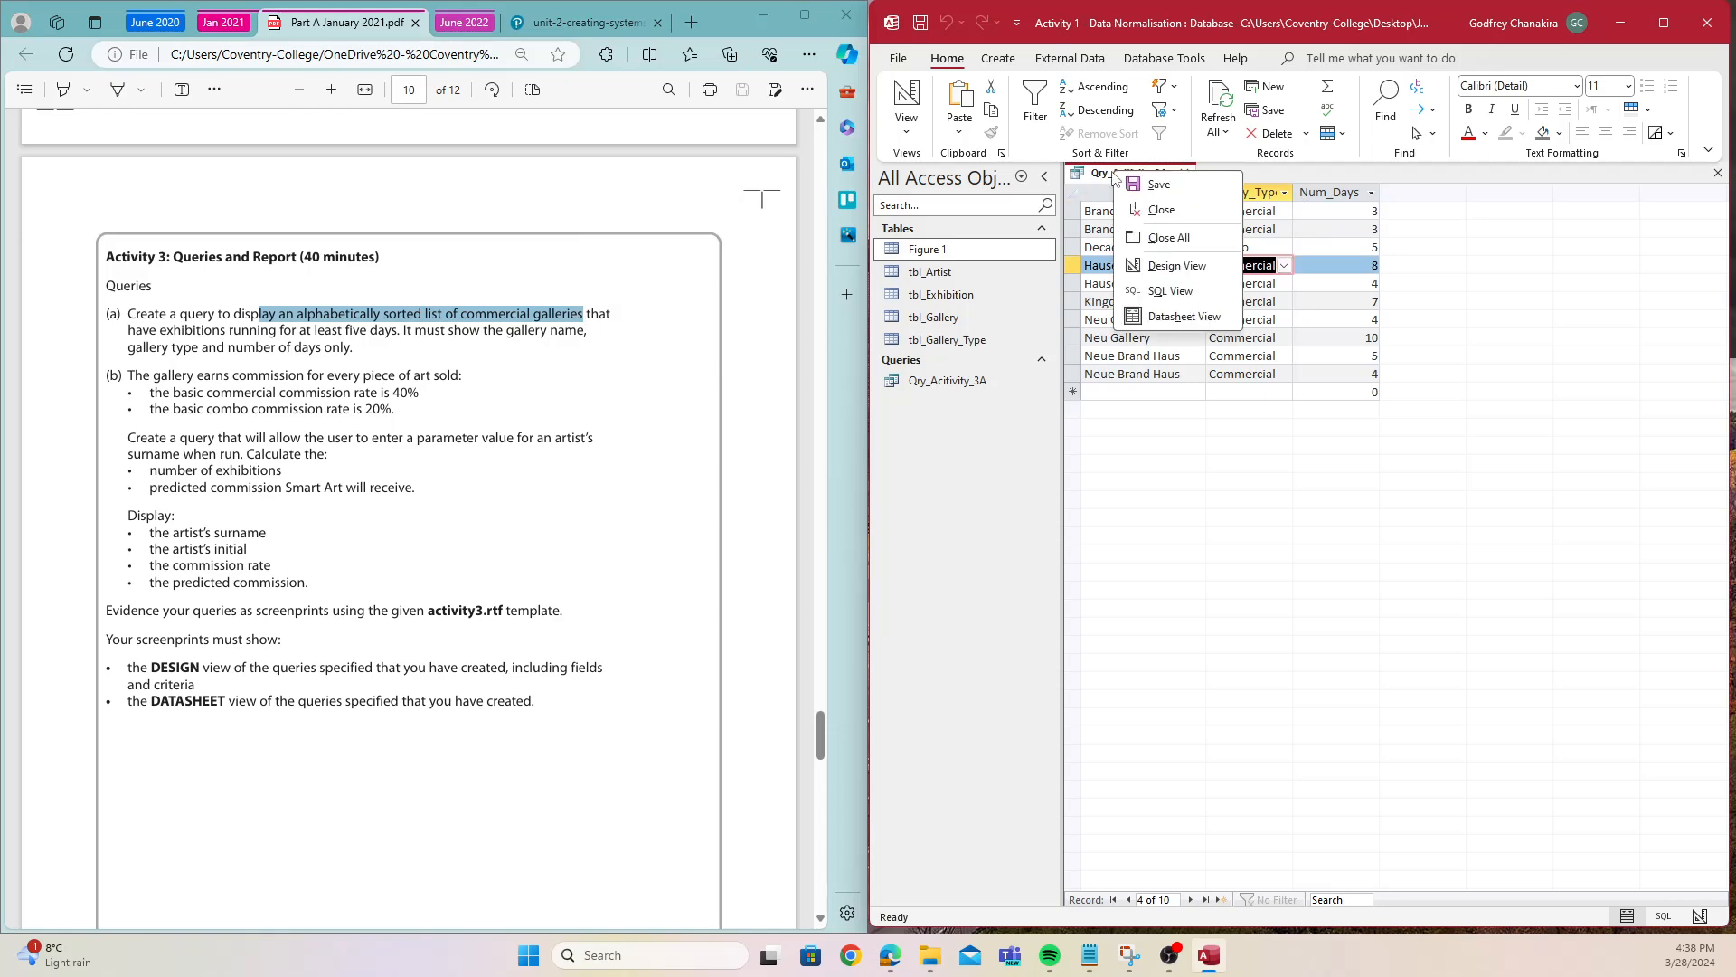
pyautogui.click(1191, 285)
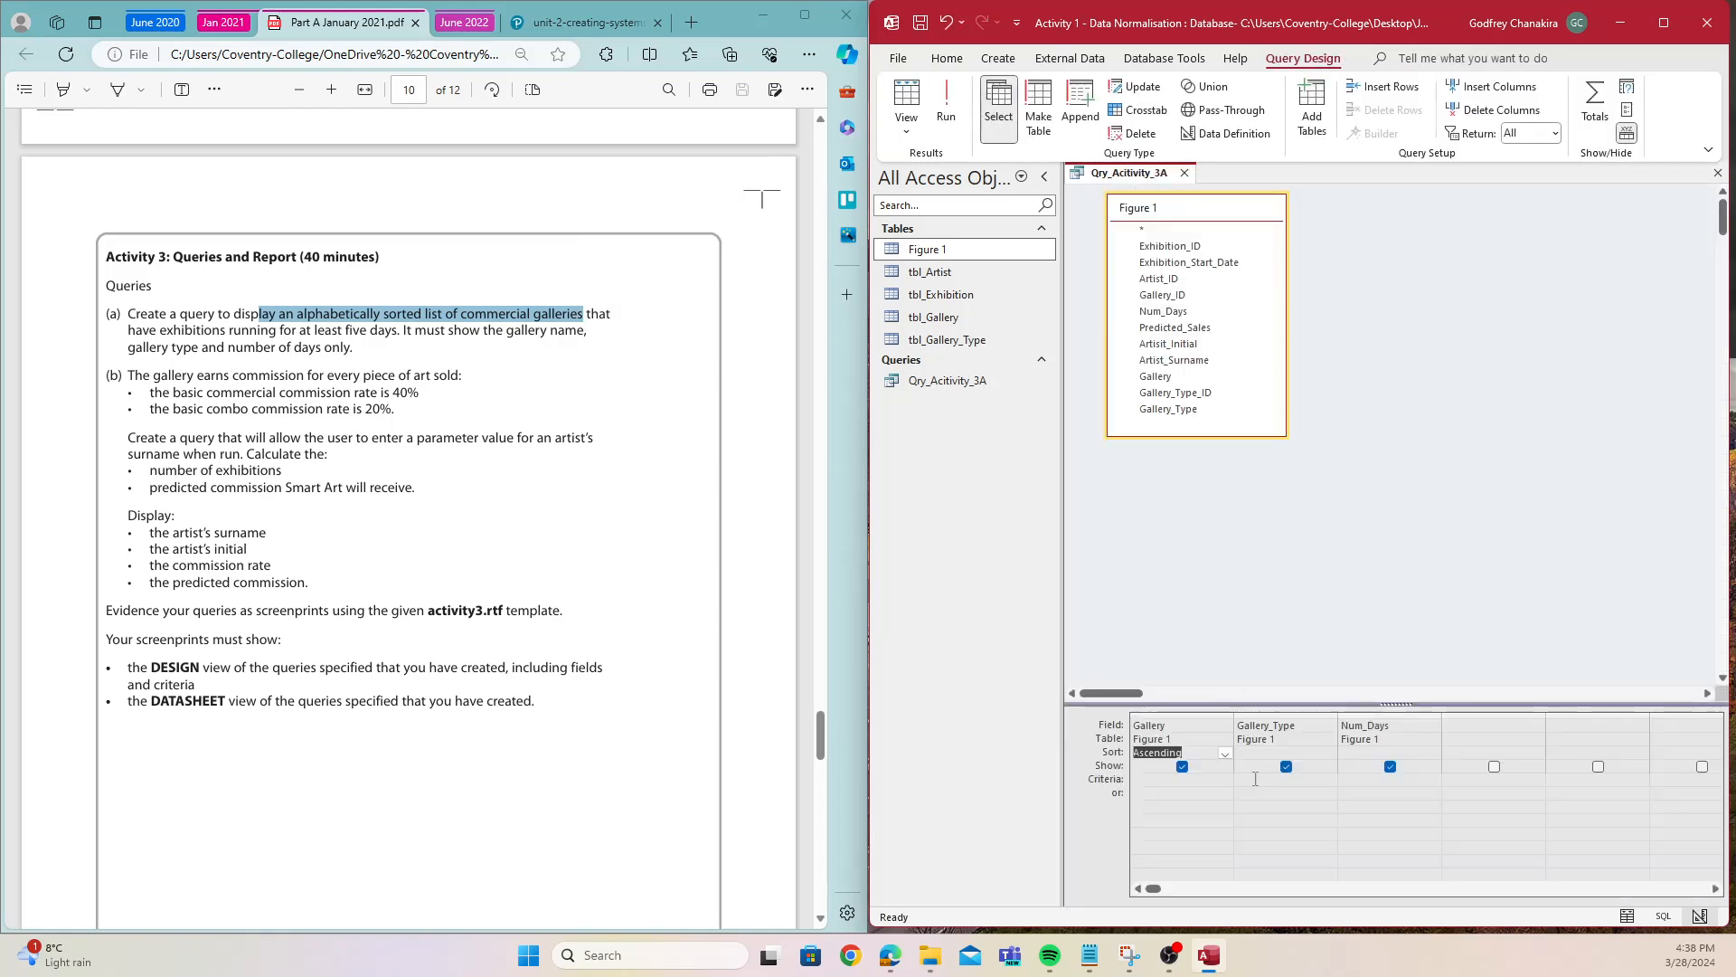
pyautogui.click(1254, 778)
pyautogui.hotkey('ctrl', 'v')
pyautogui.click(1317, 815)
pyautogui.click(962, 126)
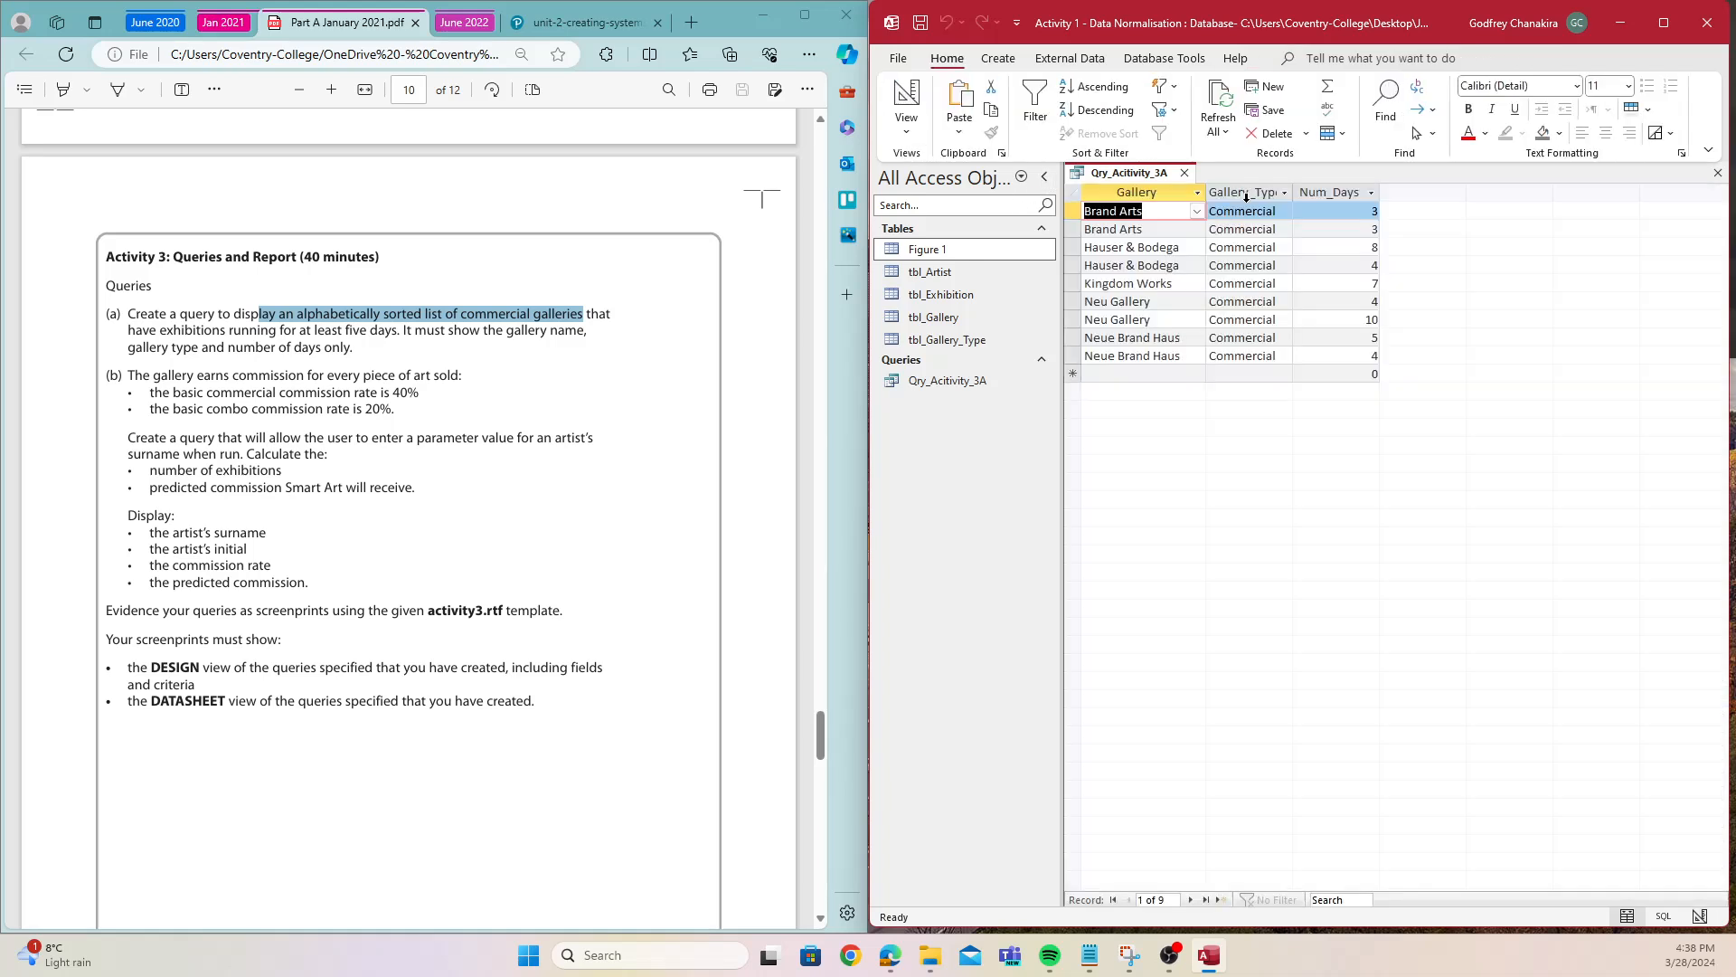
# - Fit the Gallery_Type and Num_Days columns to their contents and highlight query (a)'s at-least-five-days requirement in the paper
pyautogui.doubleClick(1293, 191)
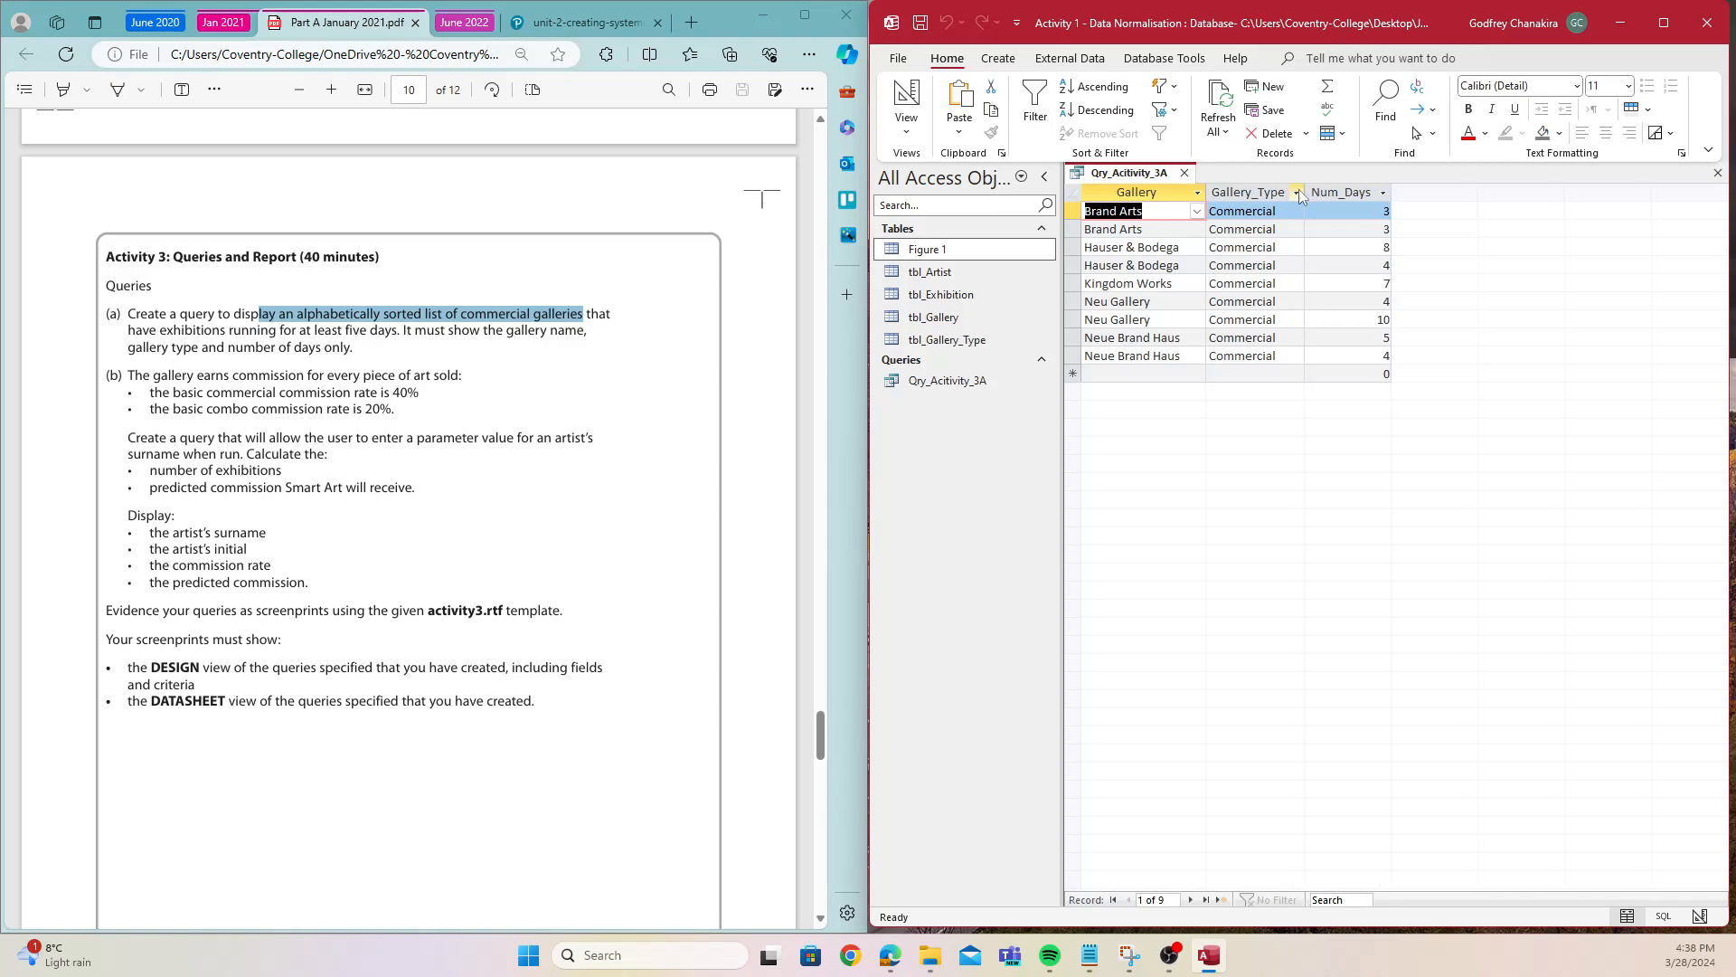
pyautogui.doubleClick(1397, 195)
pyautogui.click(290, 321)
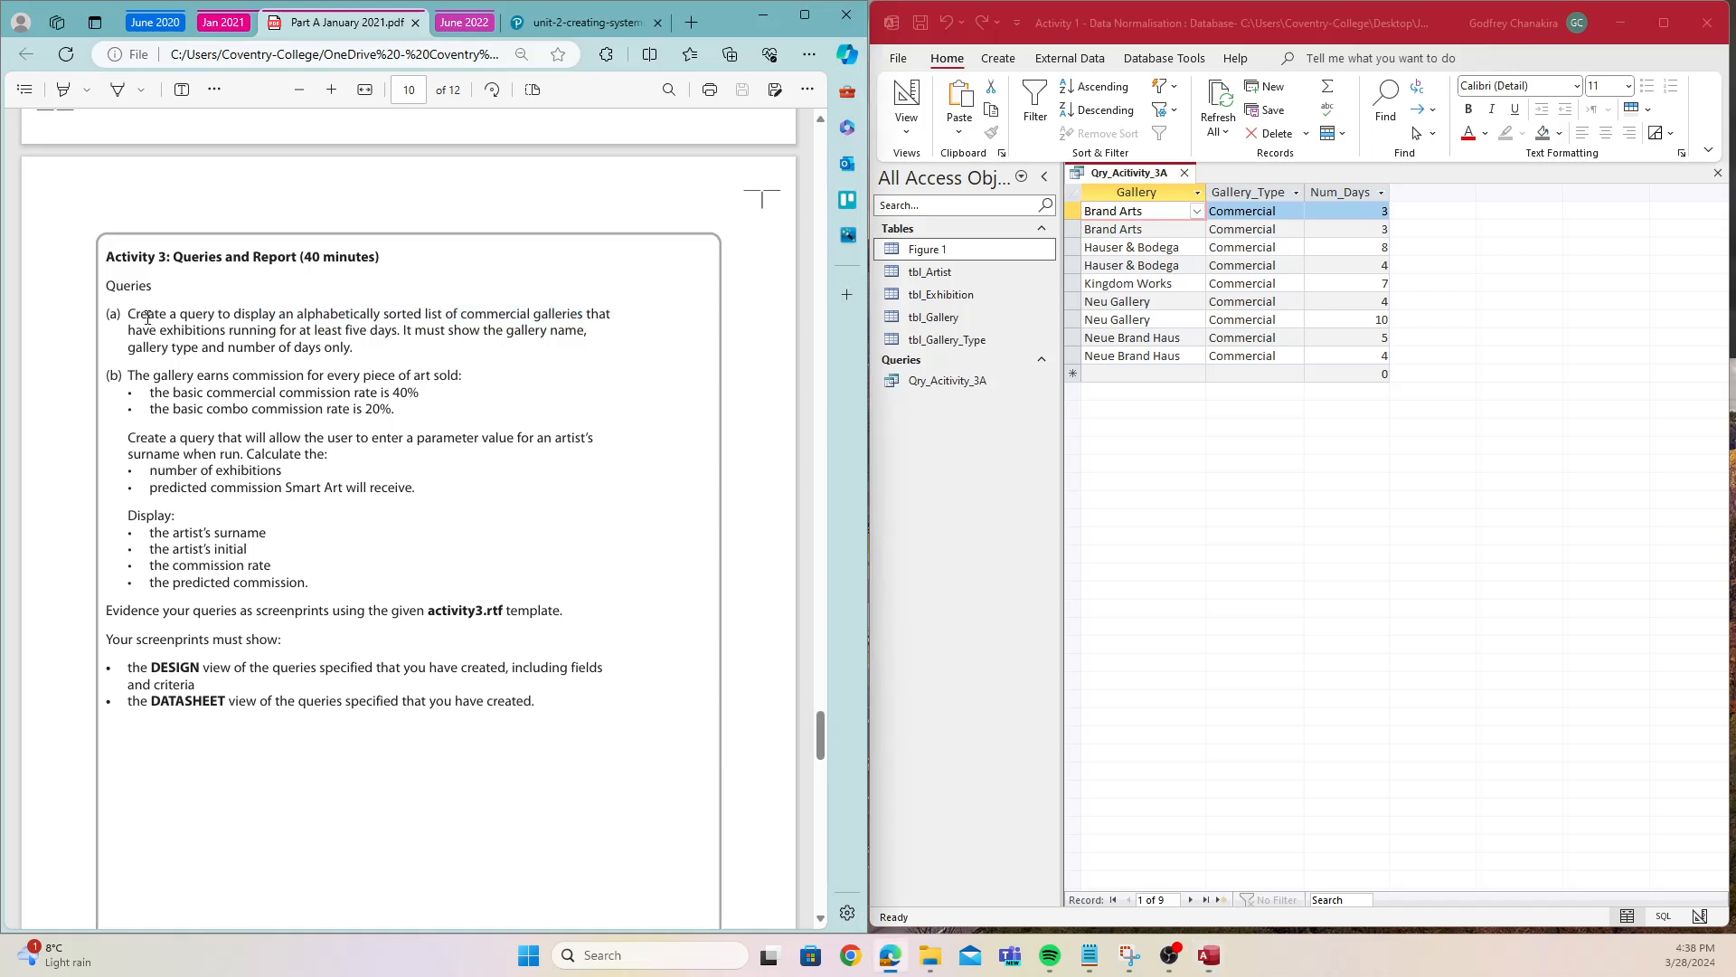
pyautogui.moveTo(140, 313); pyautogui.dragTo(394, 332)
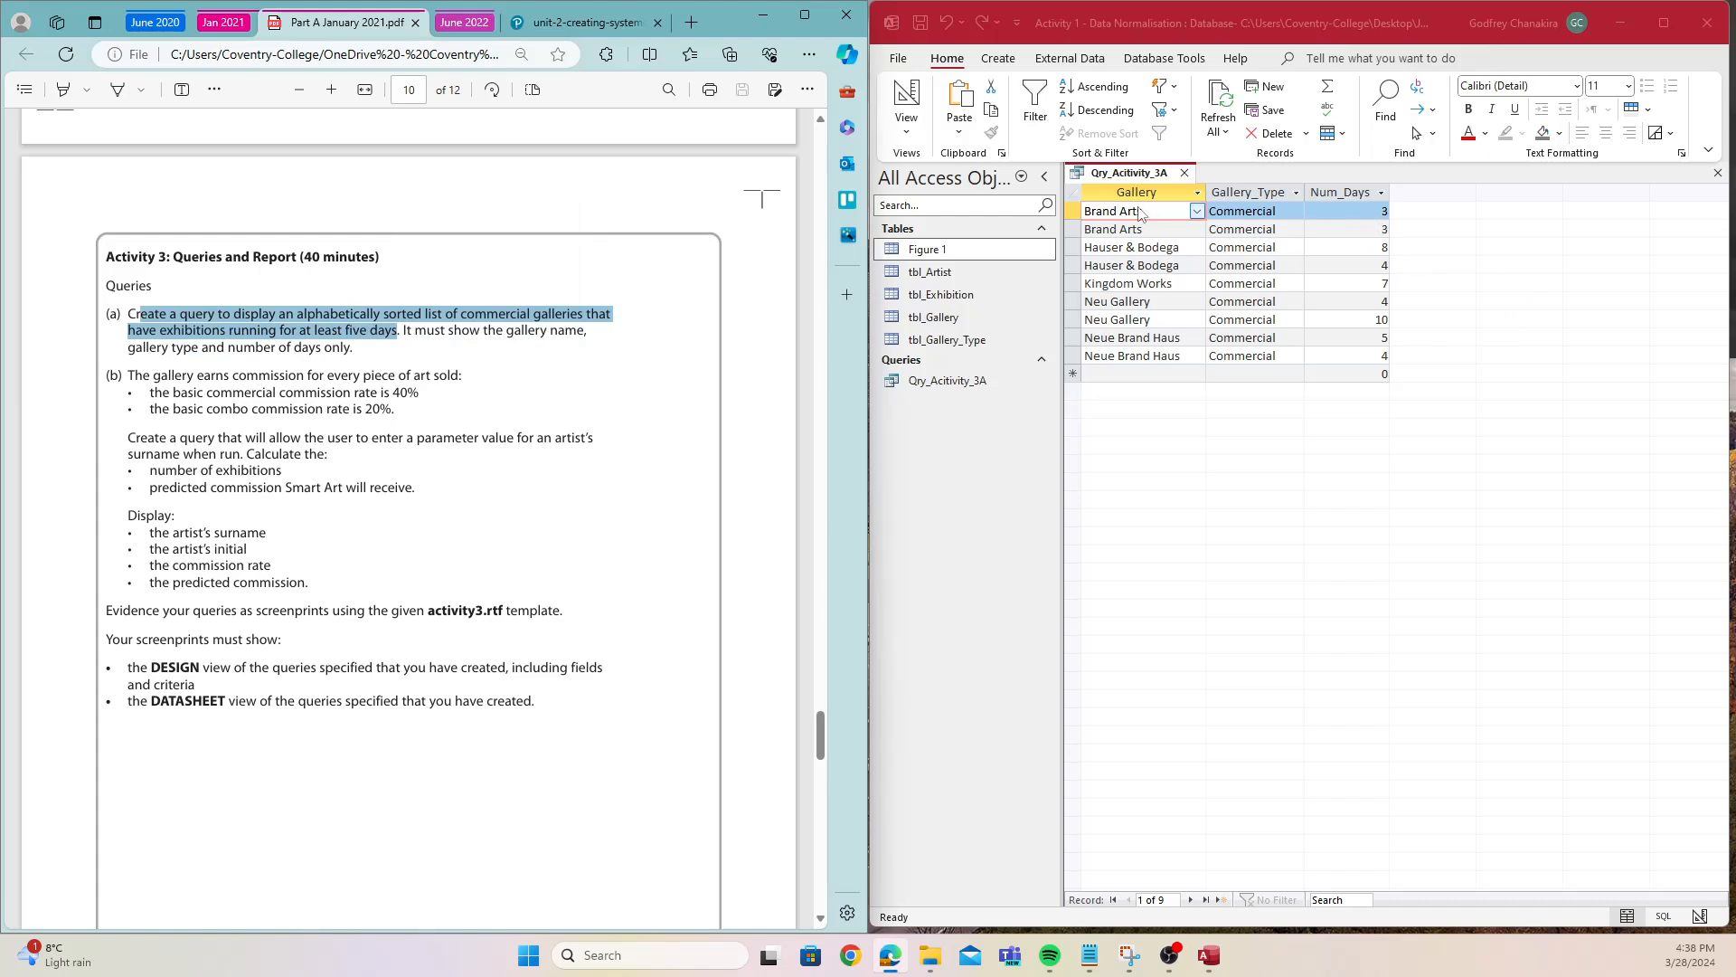
# - Set the Num_Days criteria to >4 in Design View, run the query and save it
pyautogui.rightClick(1098, 172)
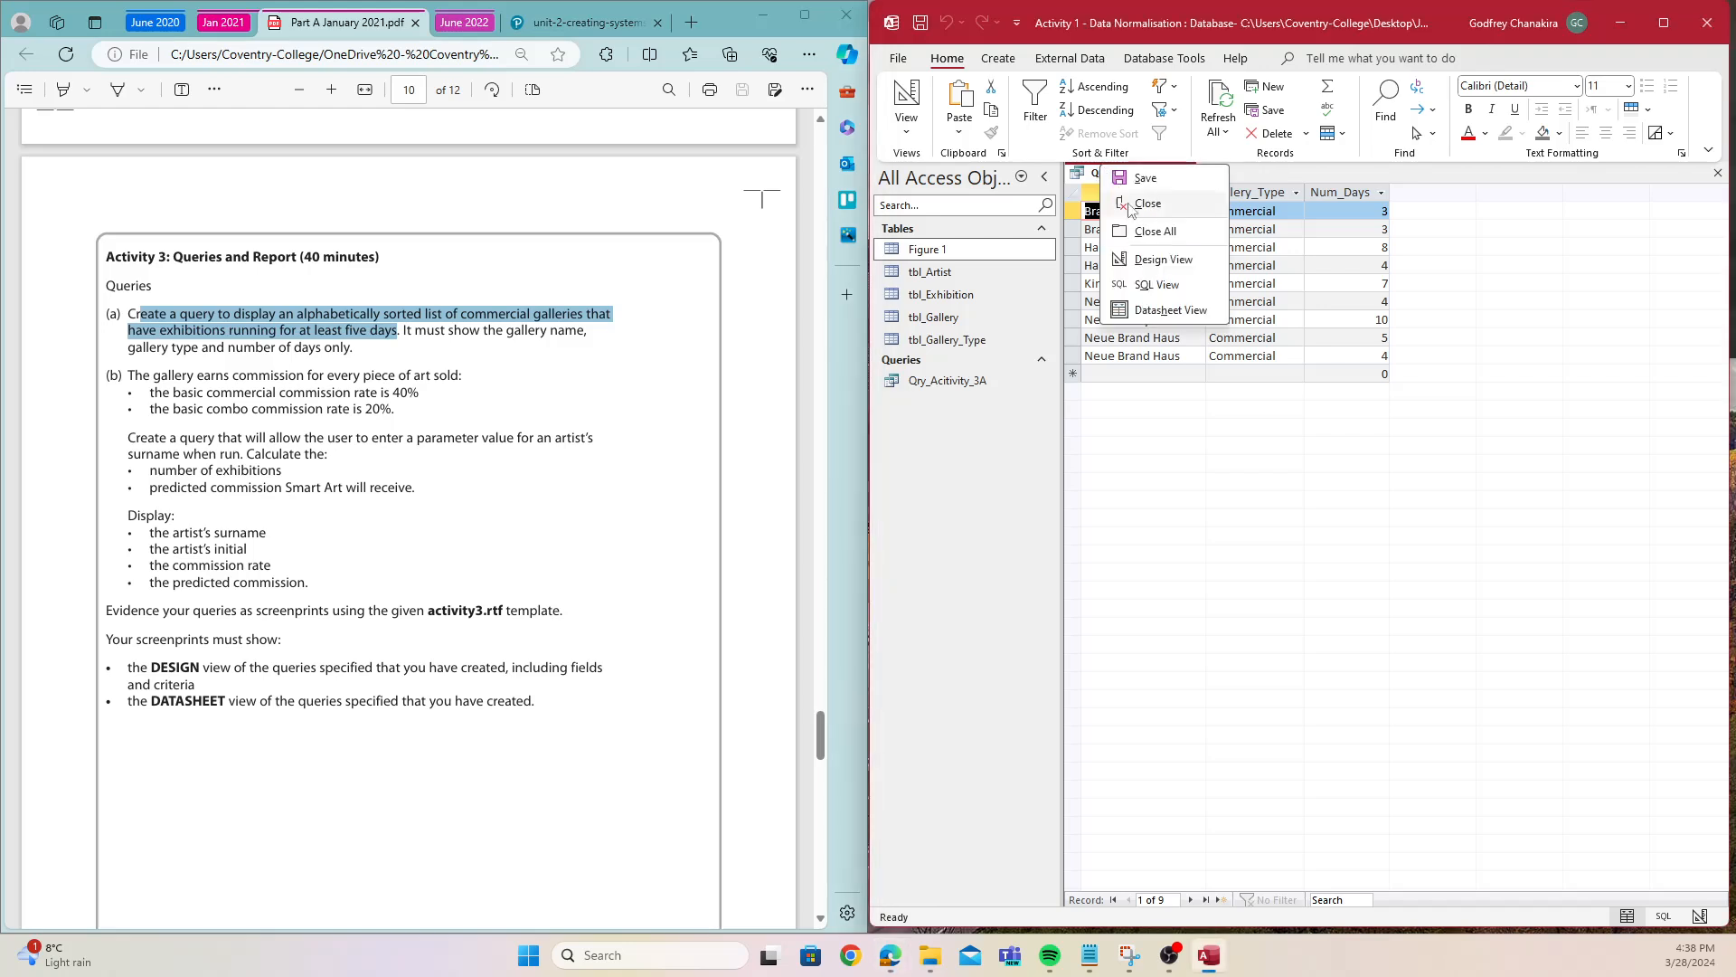
pyautogui.click(1162, 260)
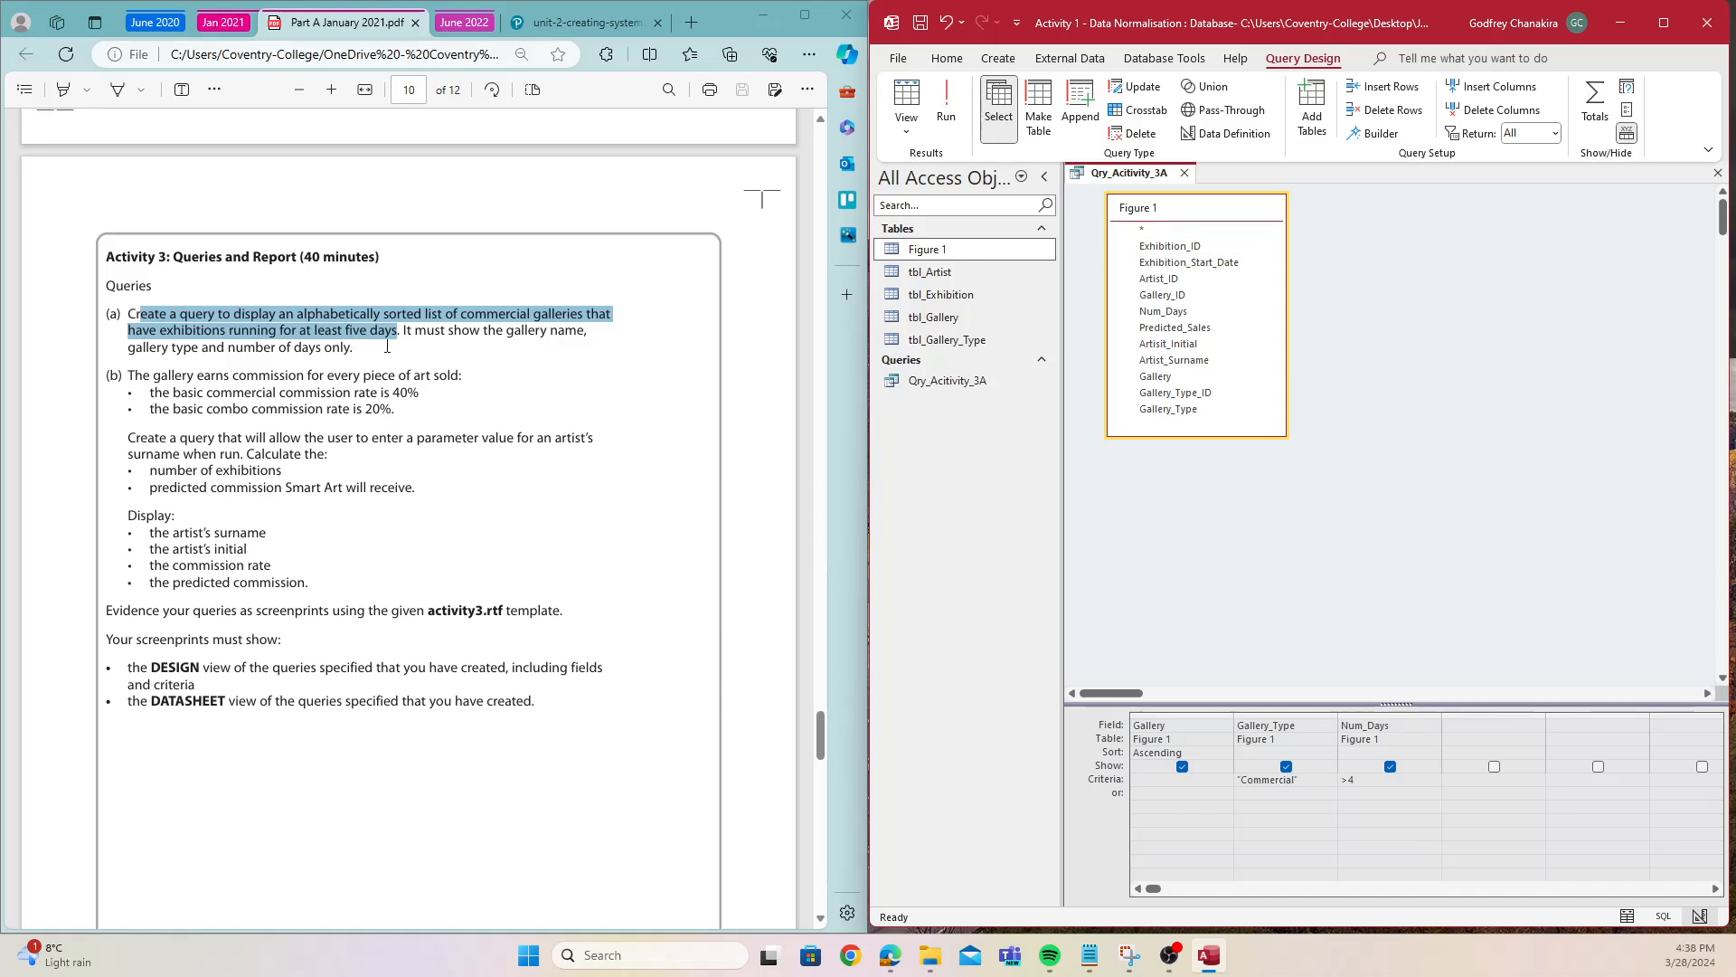
pyautogui.click(938, 119)
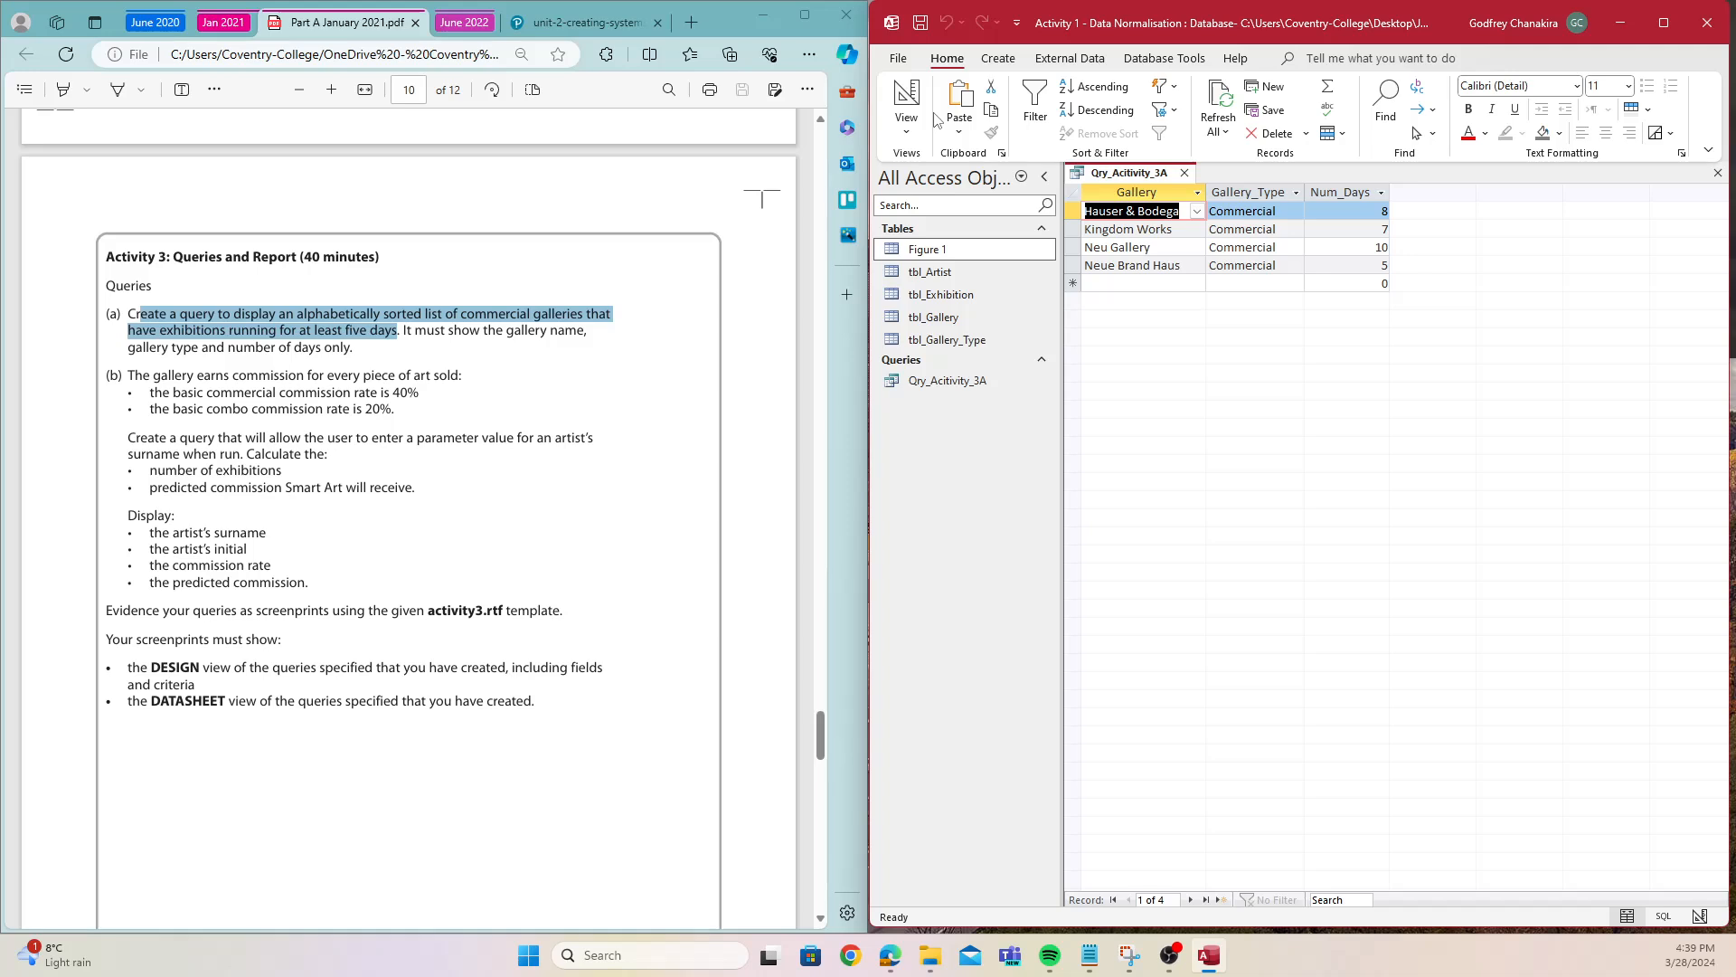
pyautogui.rightClick(1112, 172)
pyautogui.click(1149, 185)
# - Switch to the June 2022 Part A paper and close the January 2021 database
pyautogui.click(465, 22)
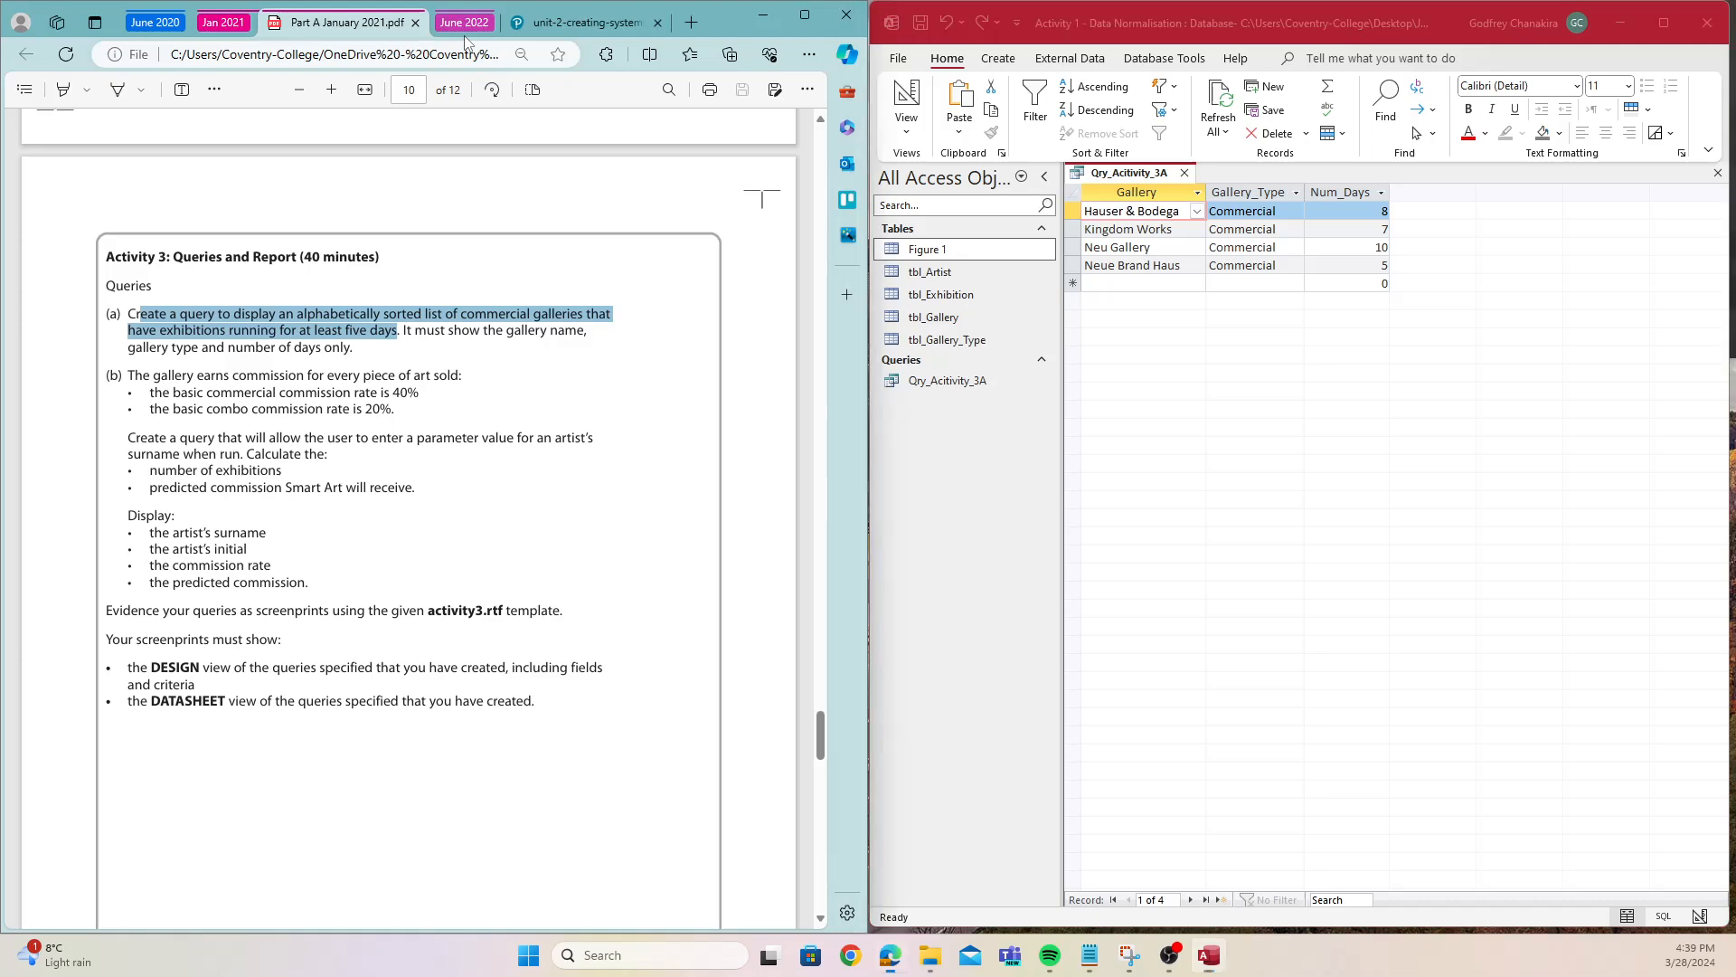
pyautogui.click(499, 22)
pyautogui.click(234, 24)
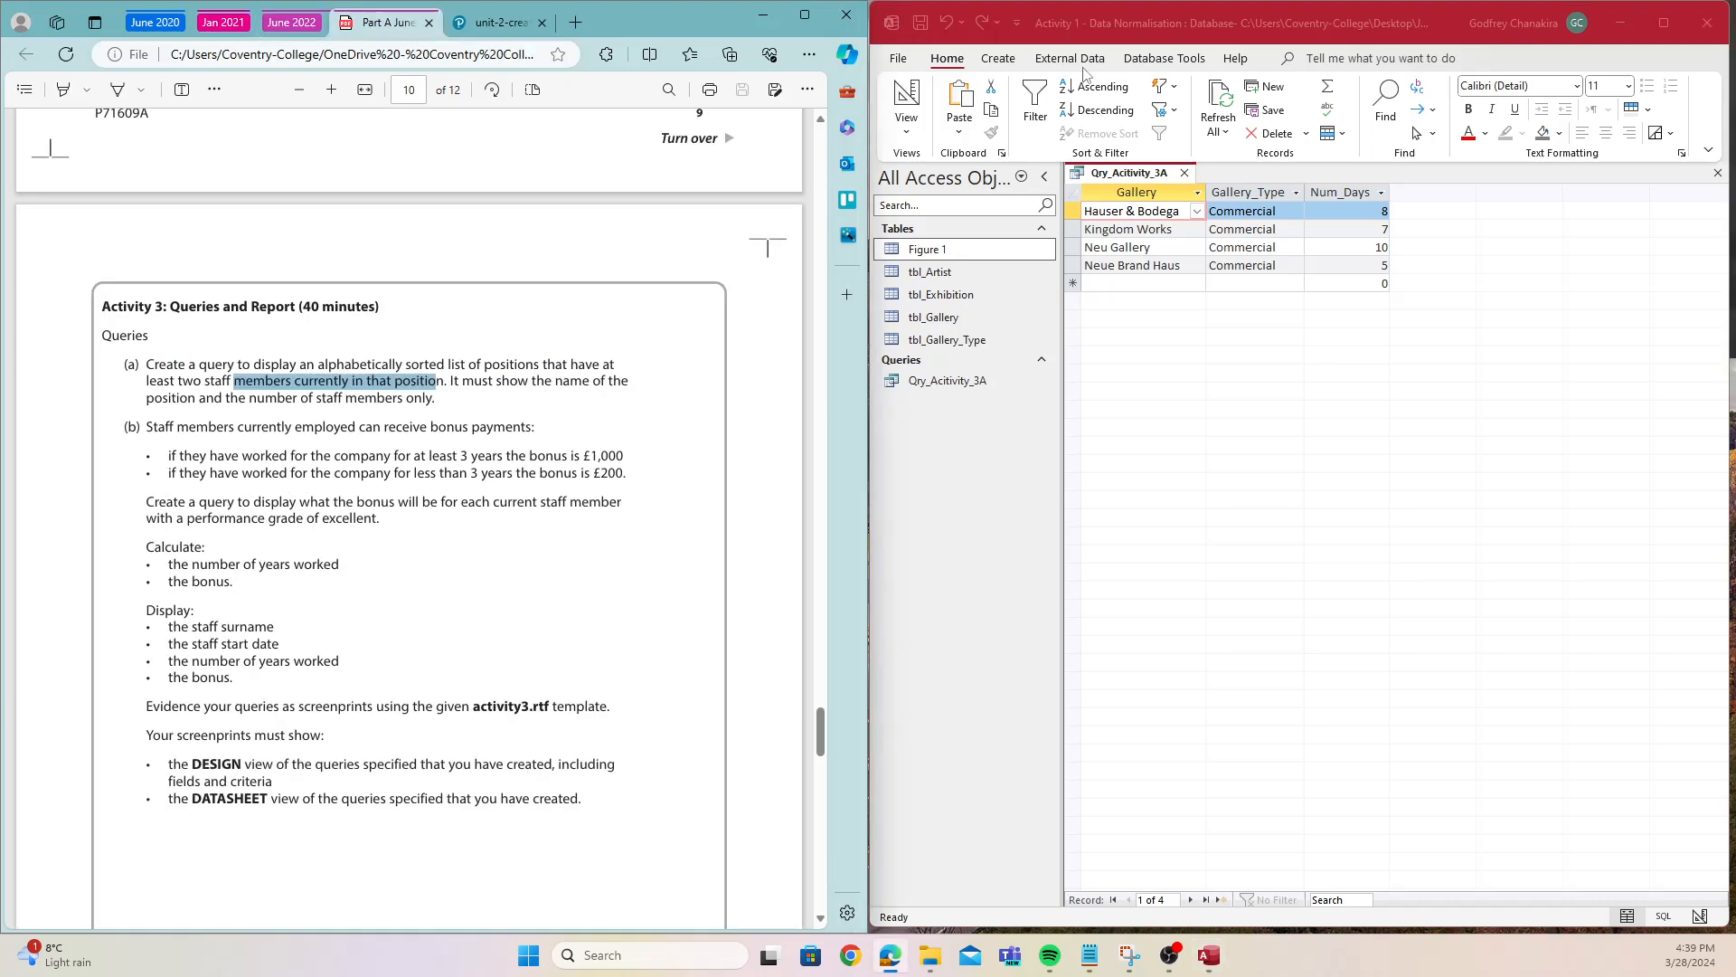
pyautogui.click(1707, 22)
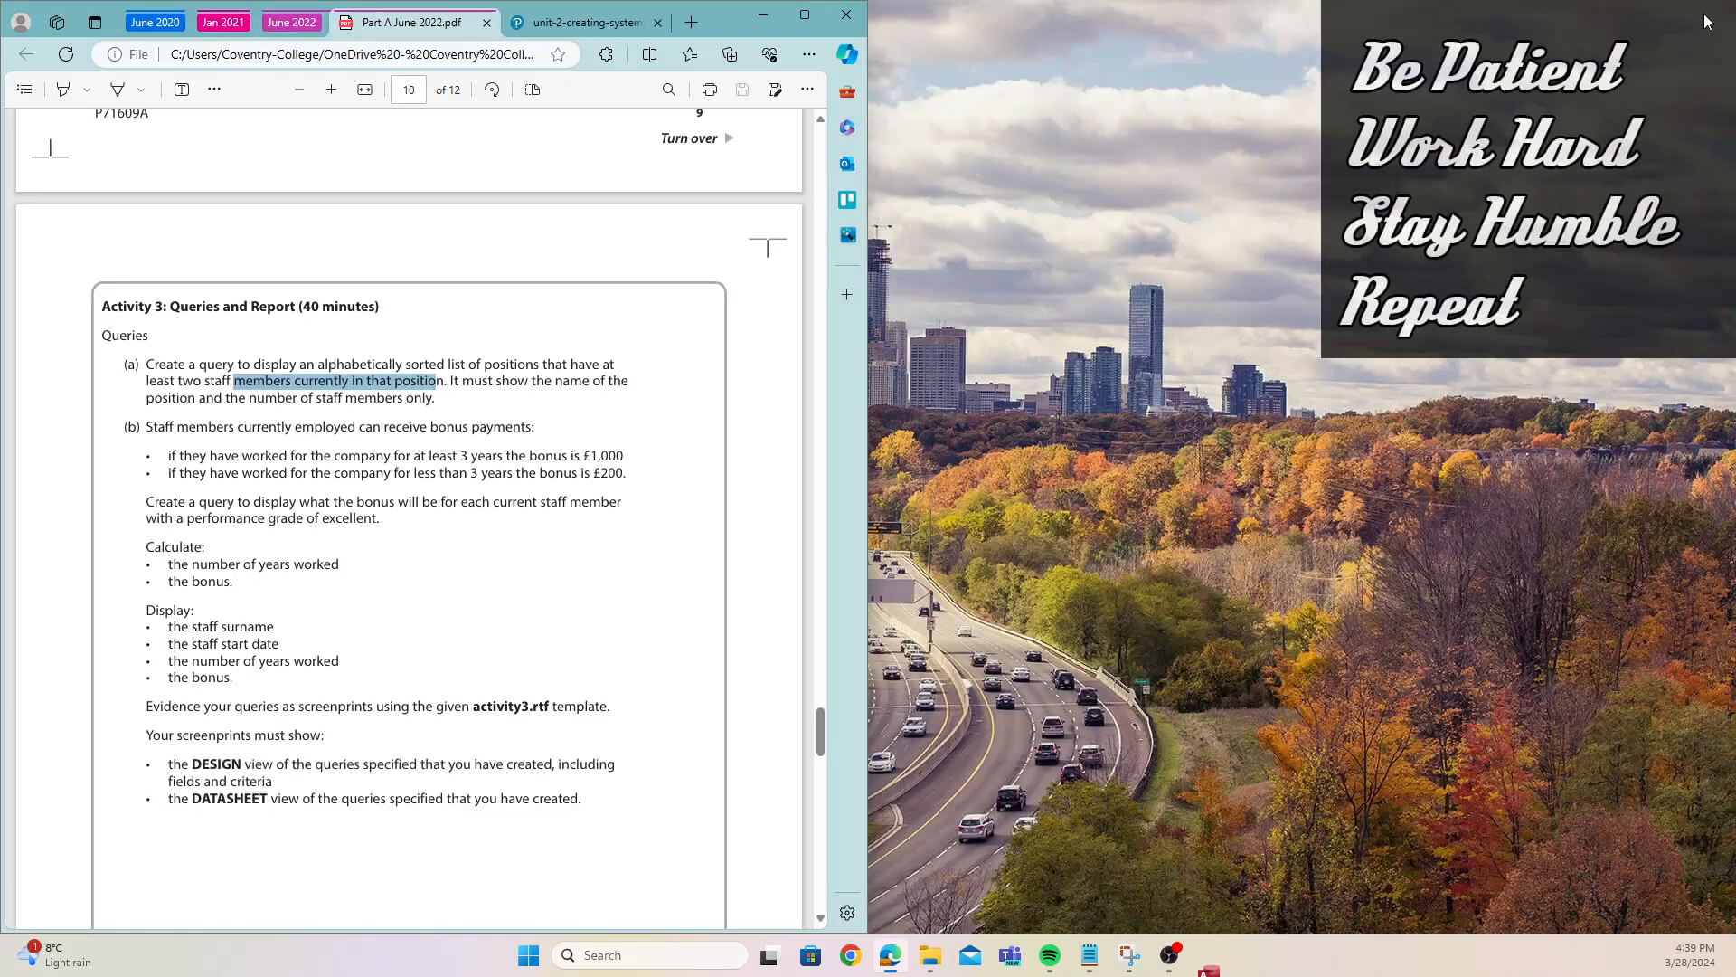
# - Examine the Figure 1 staff data extract in the June 2022 paper with the page rotated upright, and return to the activity pages
pyautogui.click(470, 412)
pyautogui.scroll(10, 460, 341)
pyautogui.scroll(15, 460, 341)
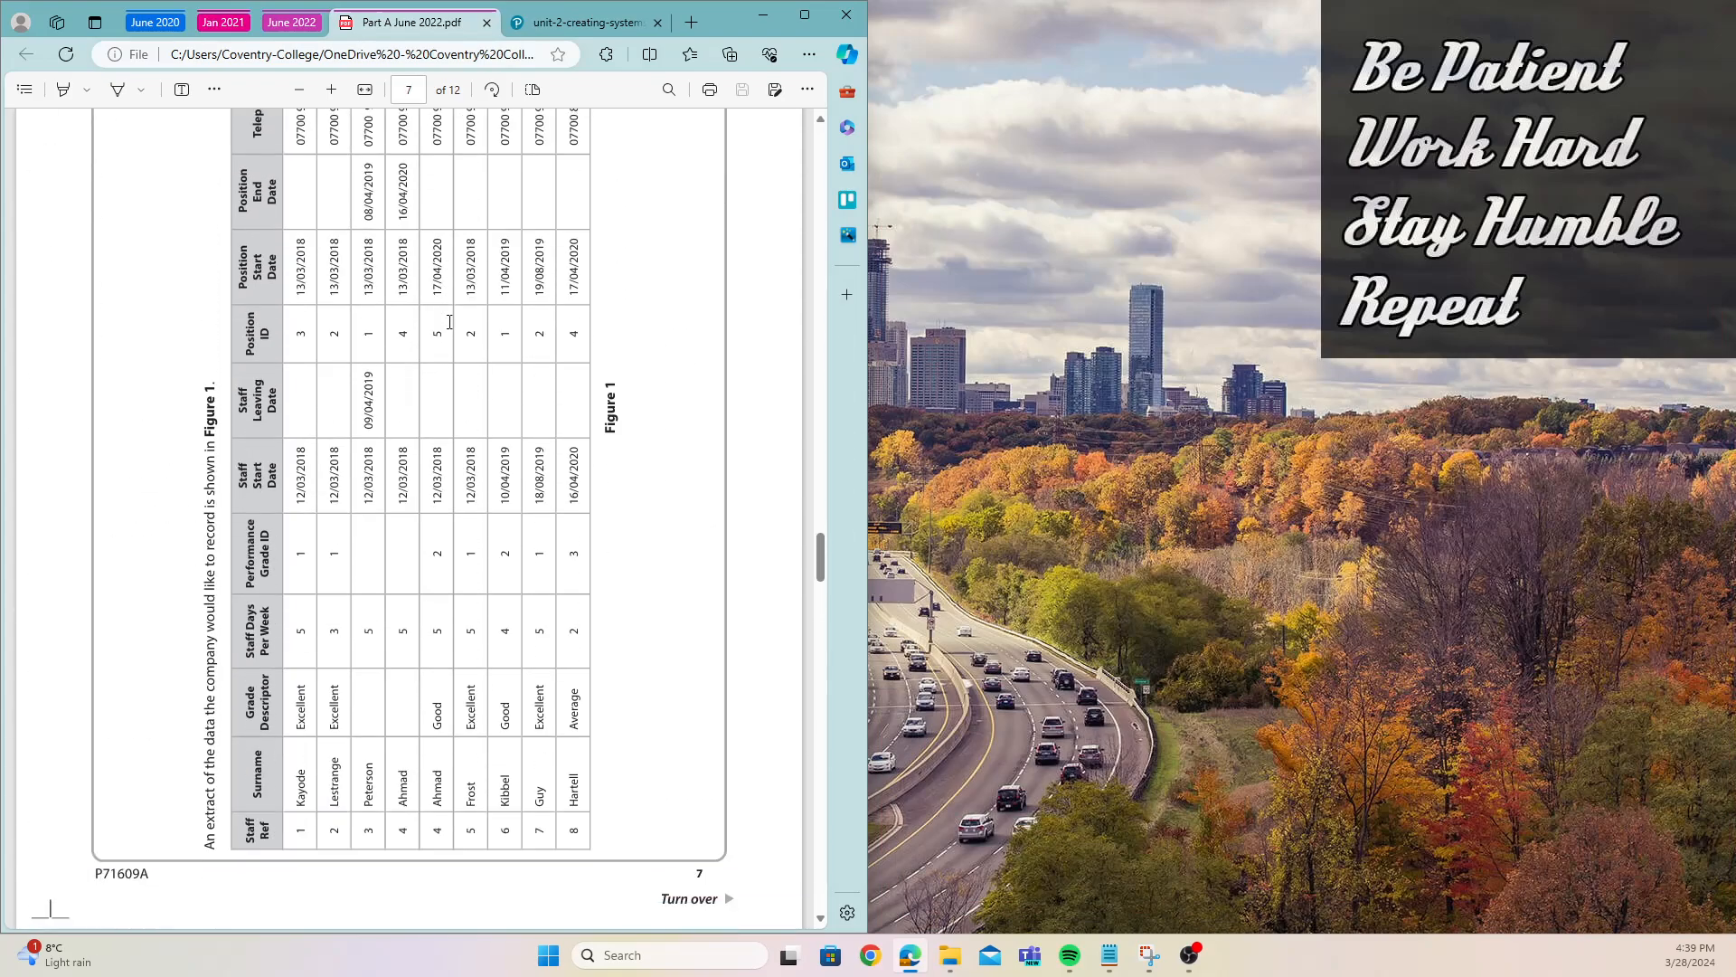
pyautogui.click(489, 91)
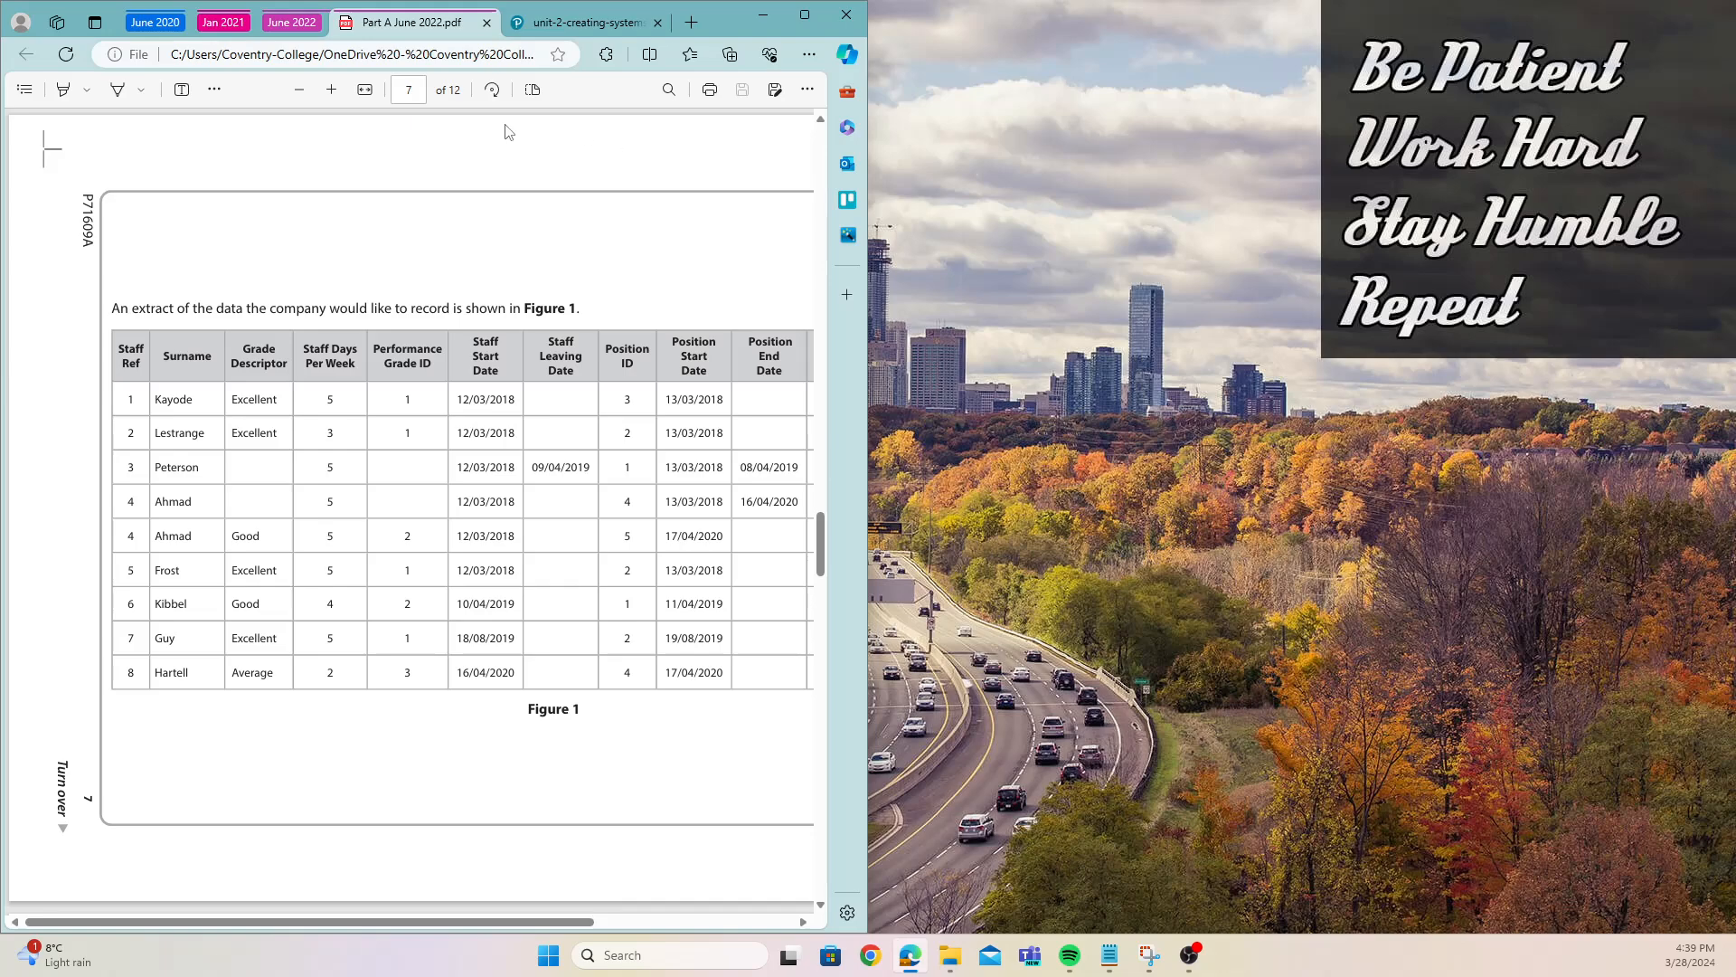
pyautogui.click(488, 102)
pyautogui.click(491, 90)
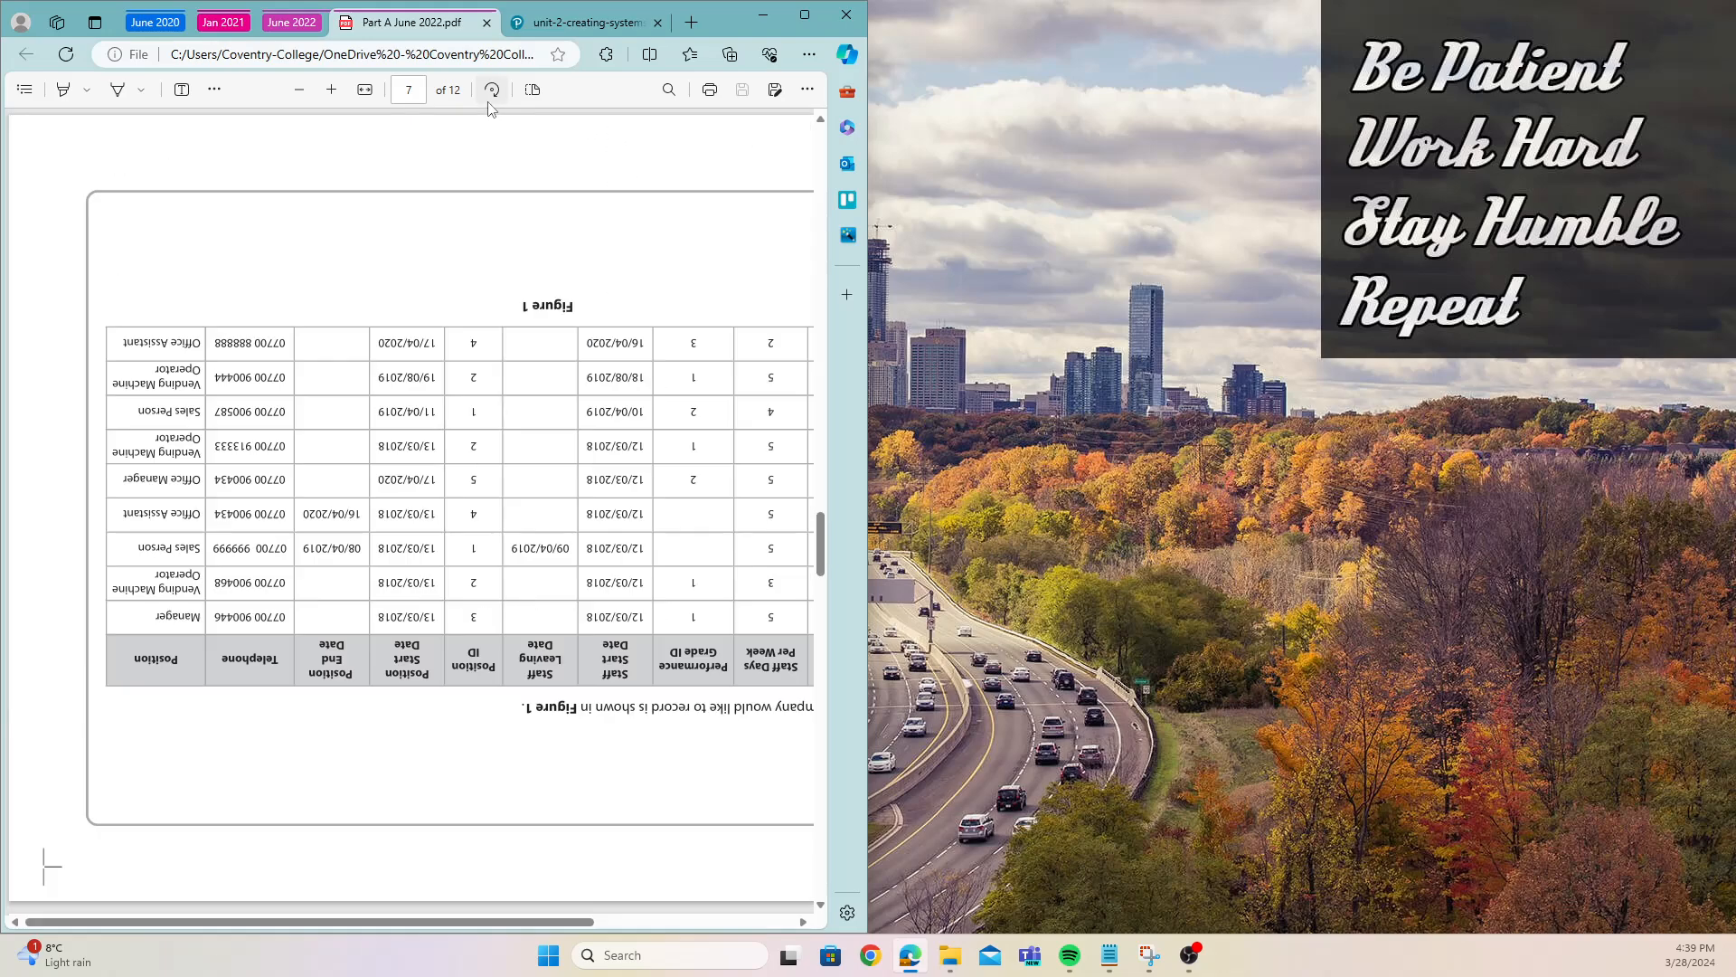
pyautogui.click(491, 90)
pyautogui.click(491, 90)
pyautogui.scroll(-5, 517, 410)
pyautogui.scroll(-15, 517, 410)
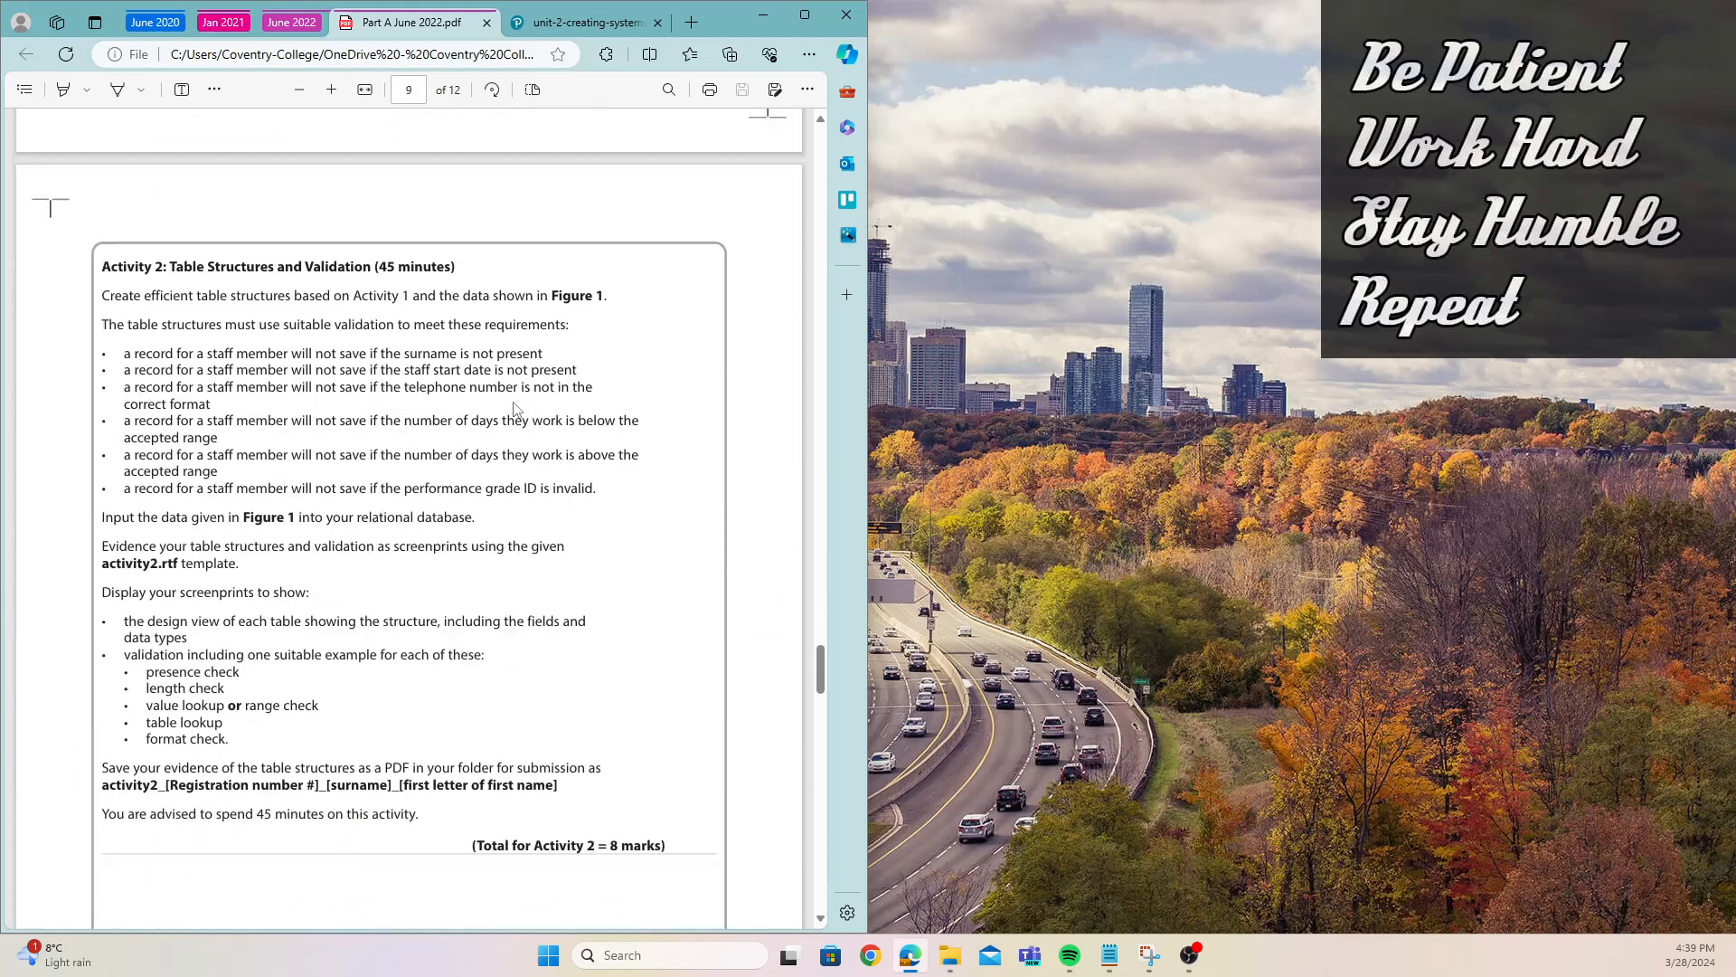
# - Open the Activity 2 database from the June 2022 desktop folder and bring the exam paper back beside it
pyautogui.click(762, 15)
pyautogui.doubleClick(116, 42)
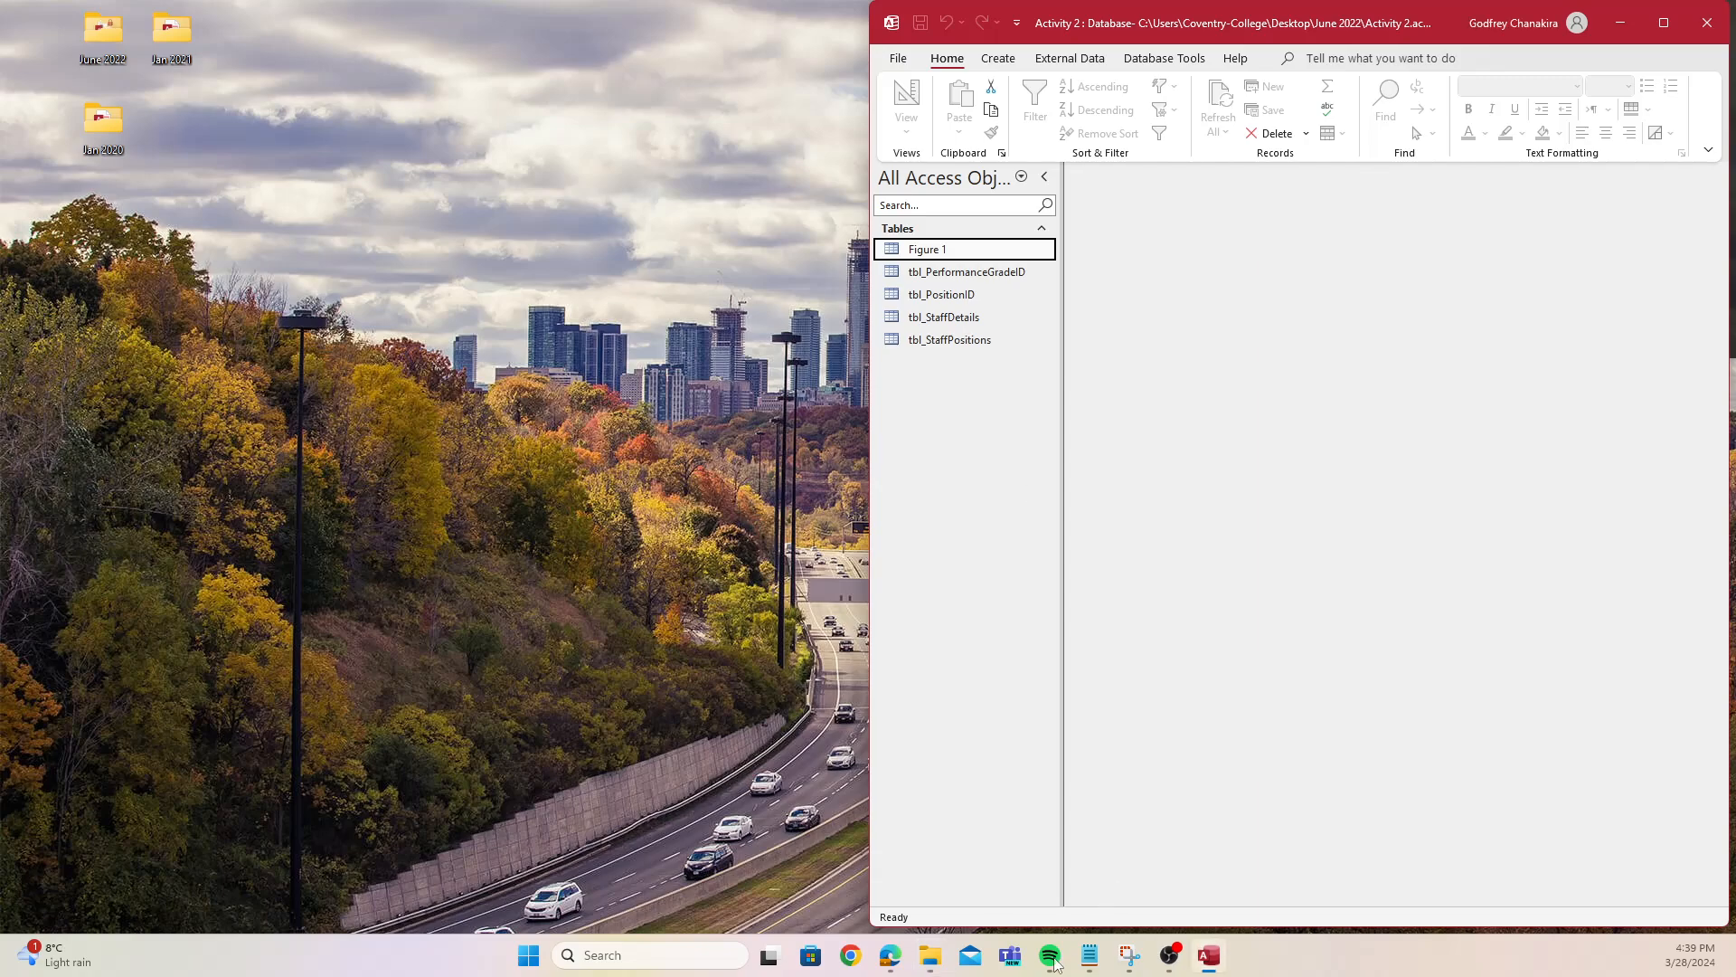
pyautogui.click(891, 955)
pyautogui.click(1125, 263)
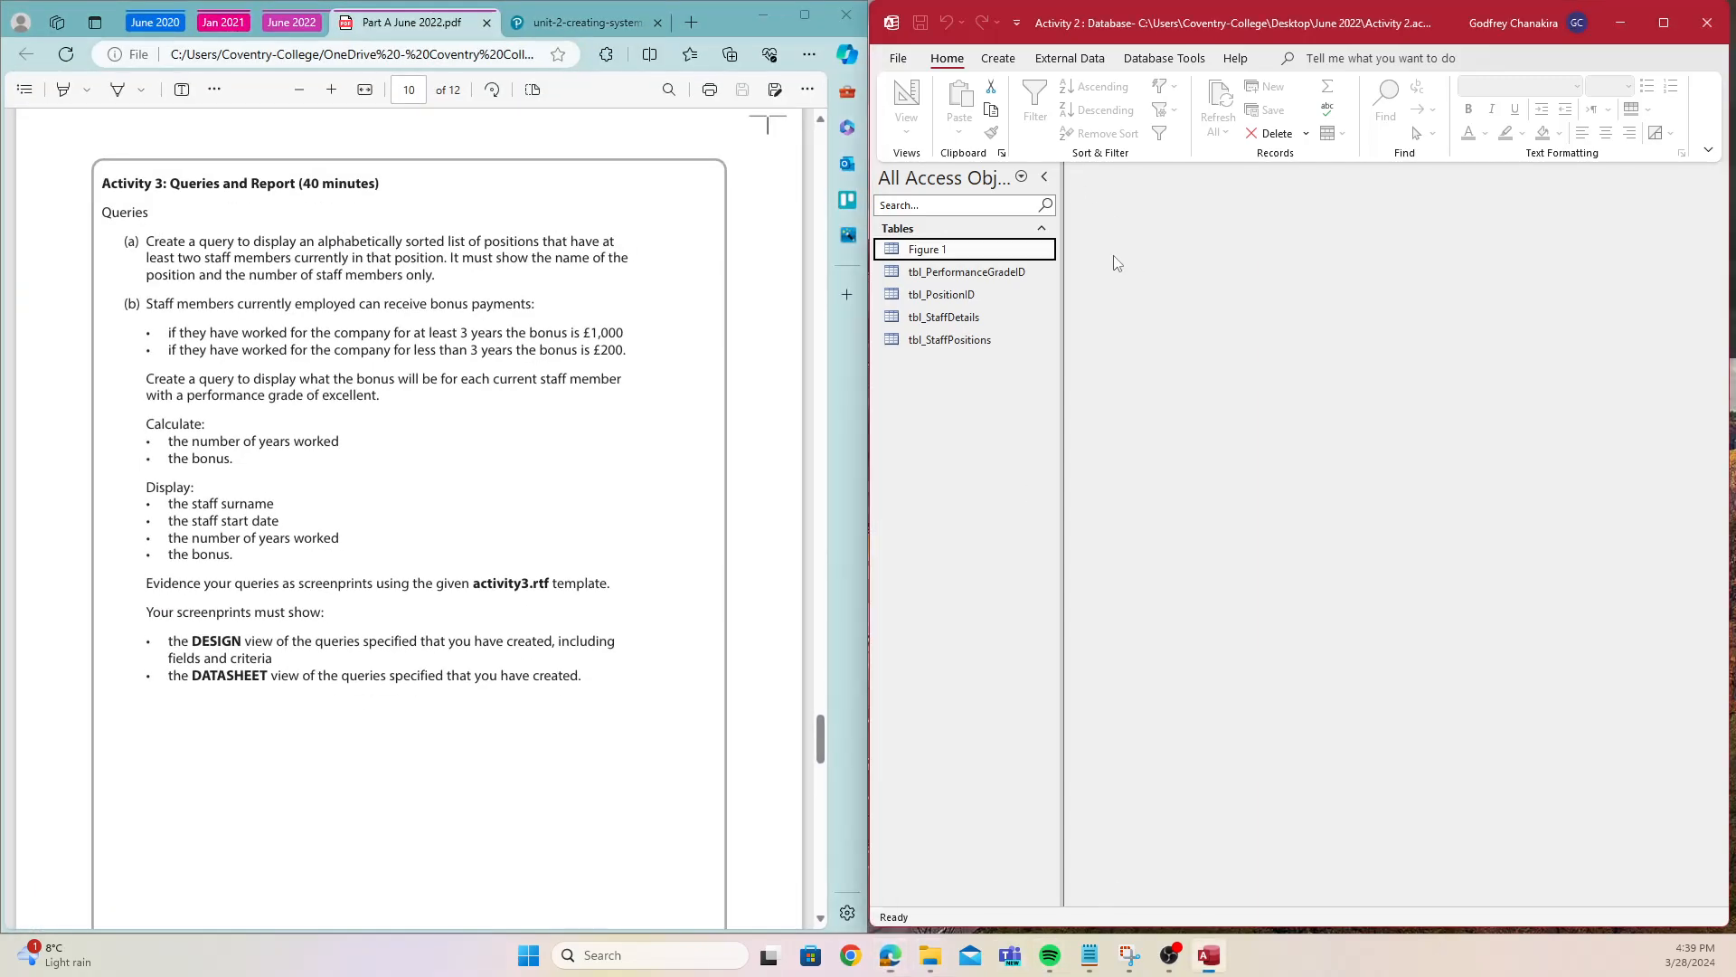
# - Create a blank query in Design View and save it as Qry_Activitiy_3A
pyautogui.click(1000, 58)
pyautogui.click(1171, 107)
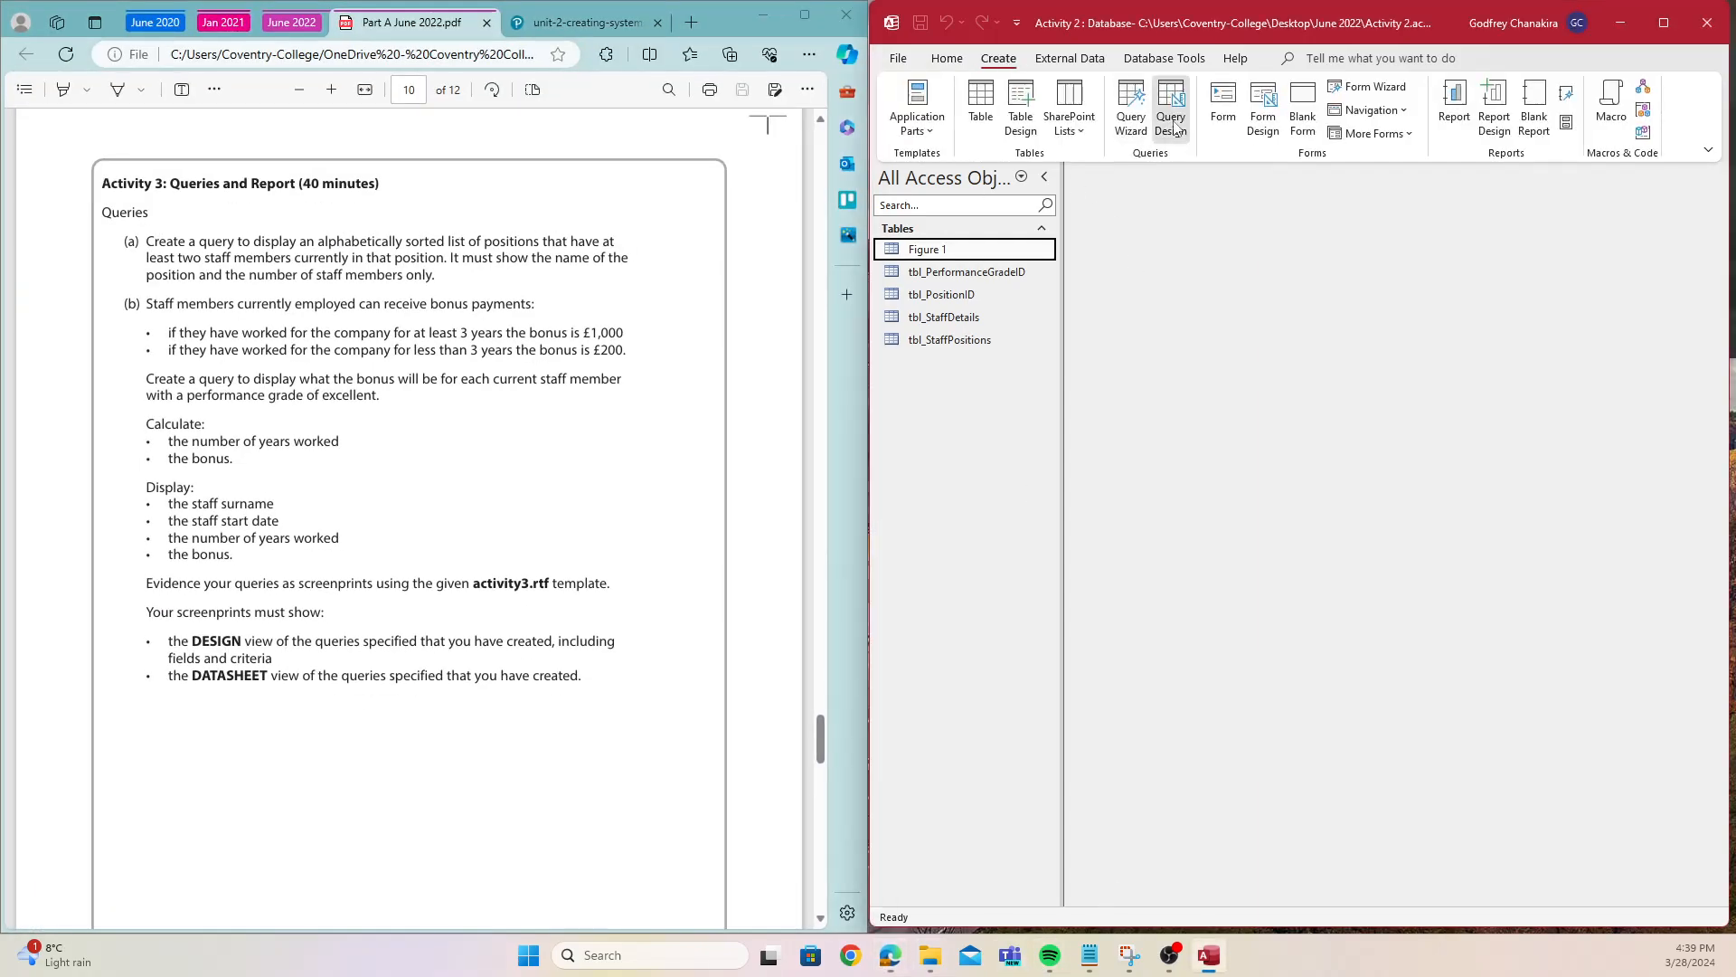
pyautogui.rightClick(1108, 173)
pyautogui.click(1169, 197)
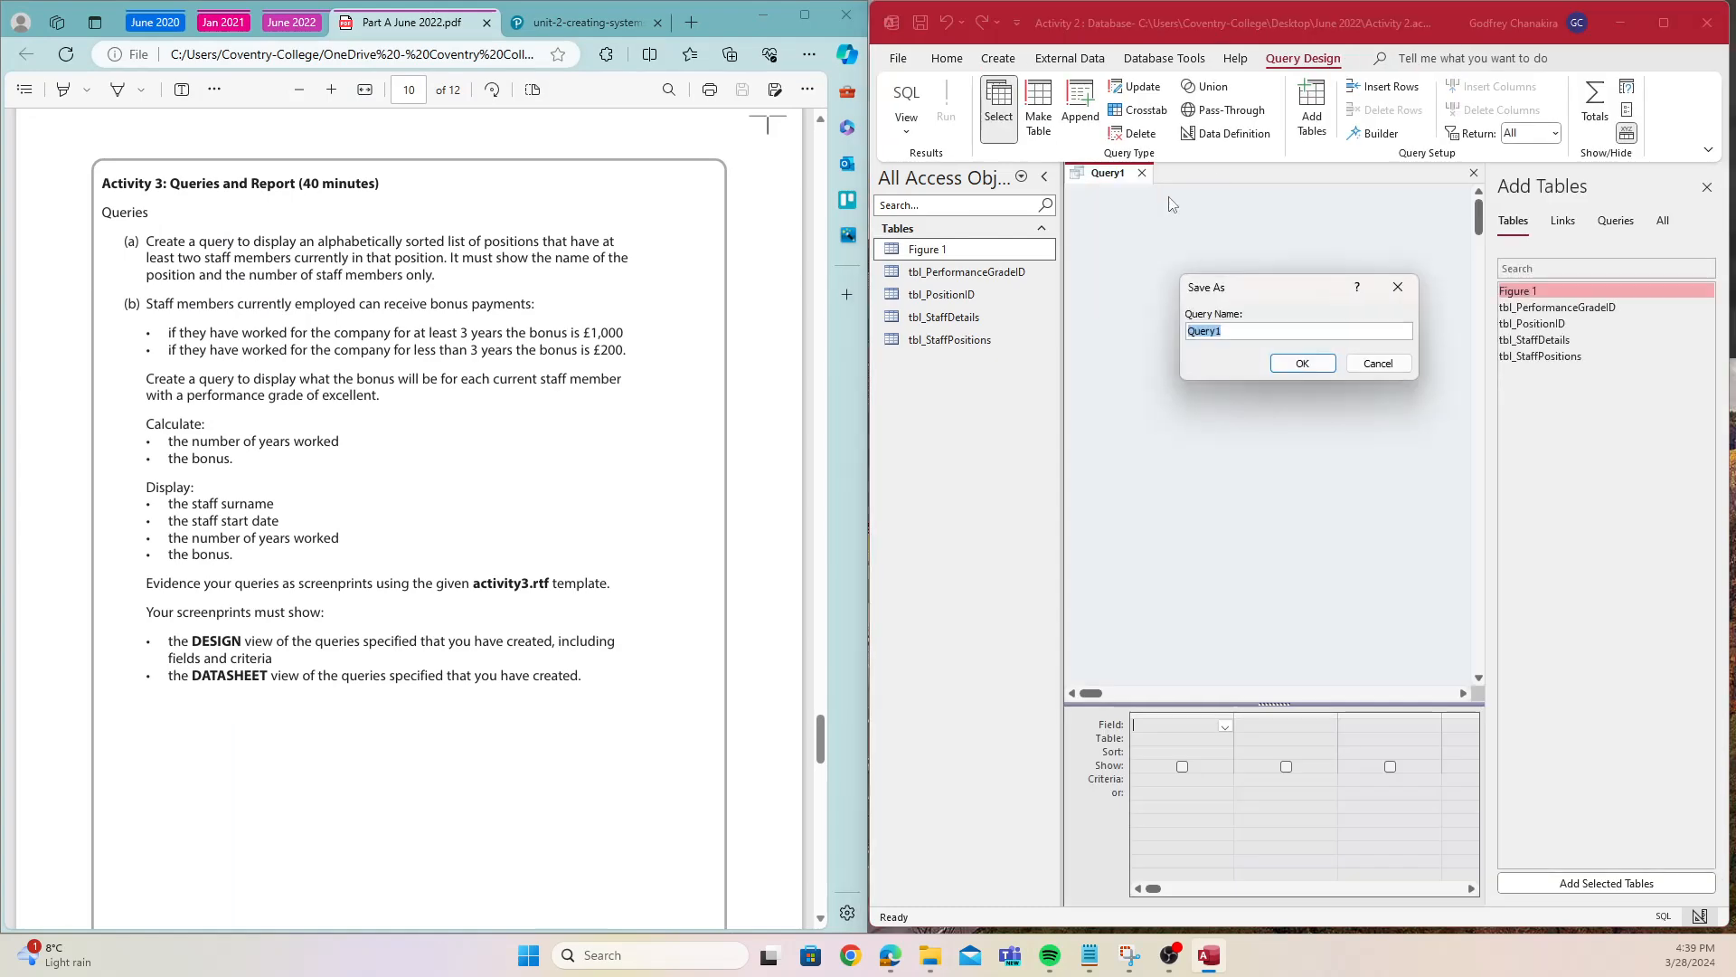
pyautogui.write('Qry')
pyautogui.press('Return')
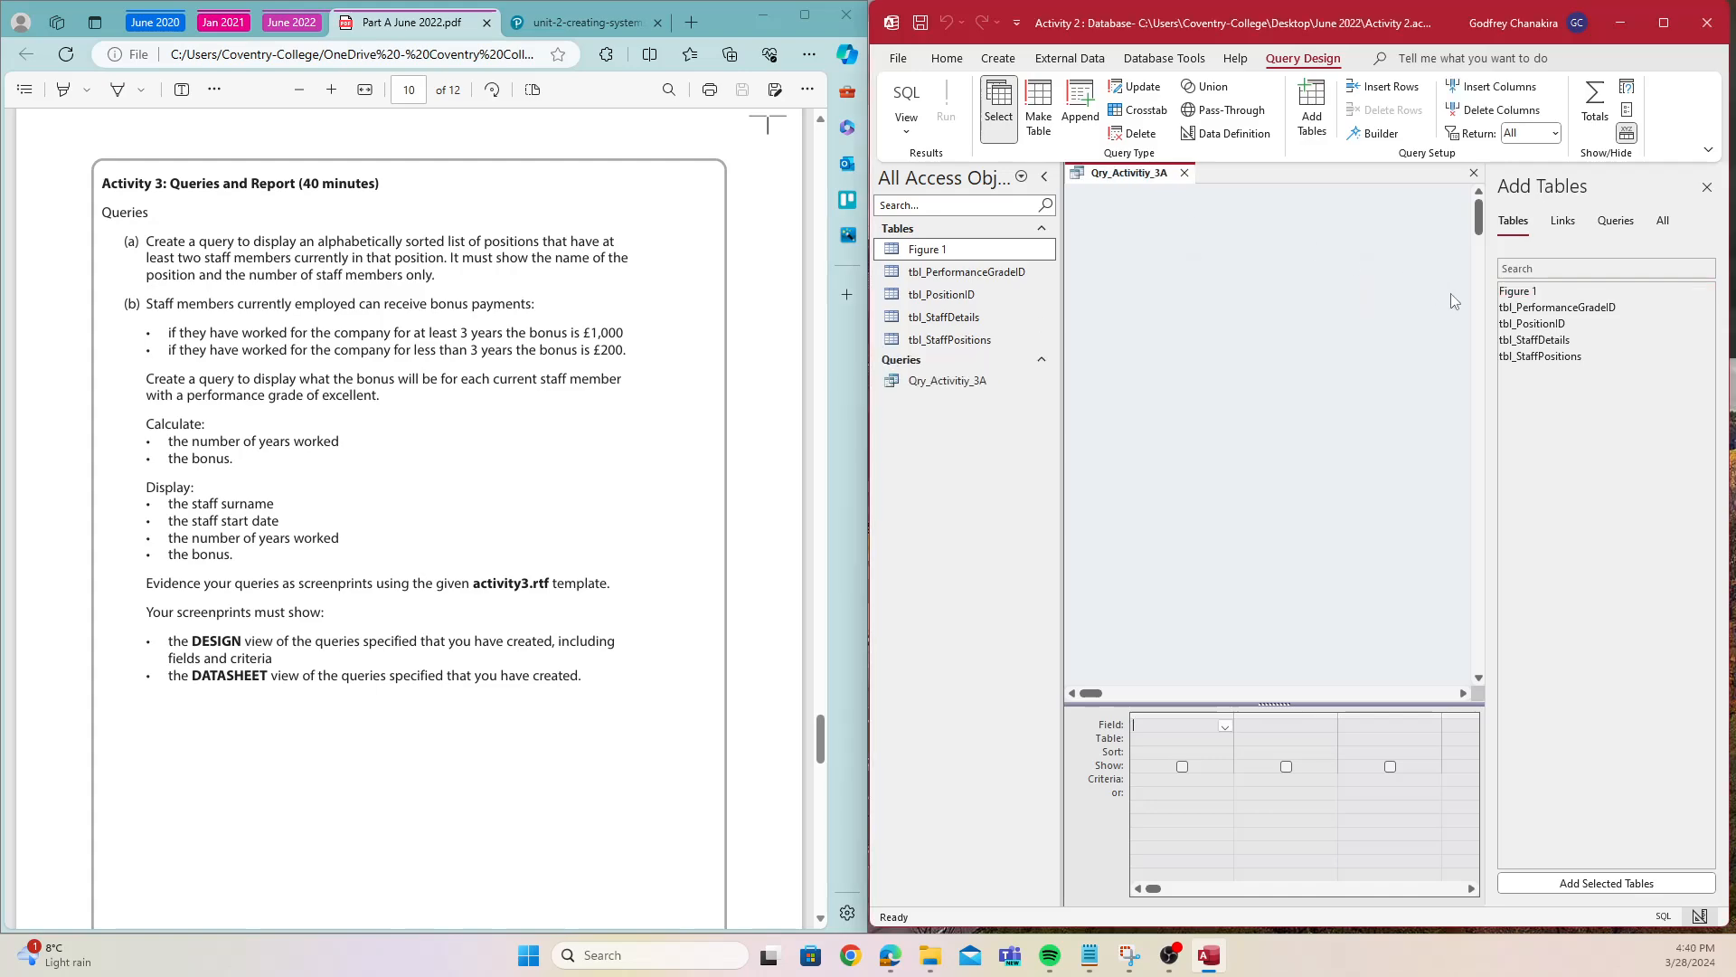
# - Add the Figure 1 table to the query and enlarge its field list to show every field
pyautogui.doubleClick(1523, 292)
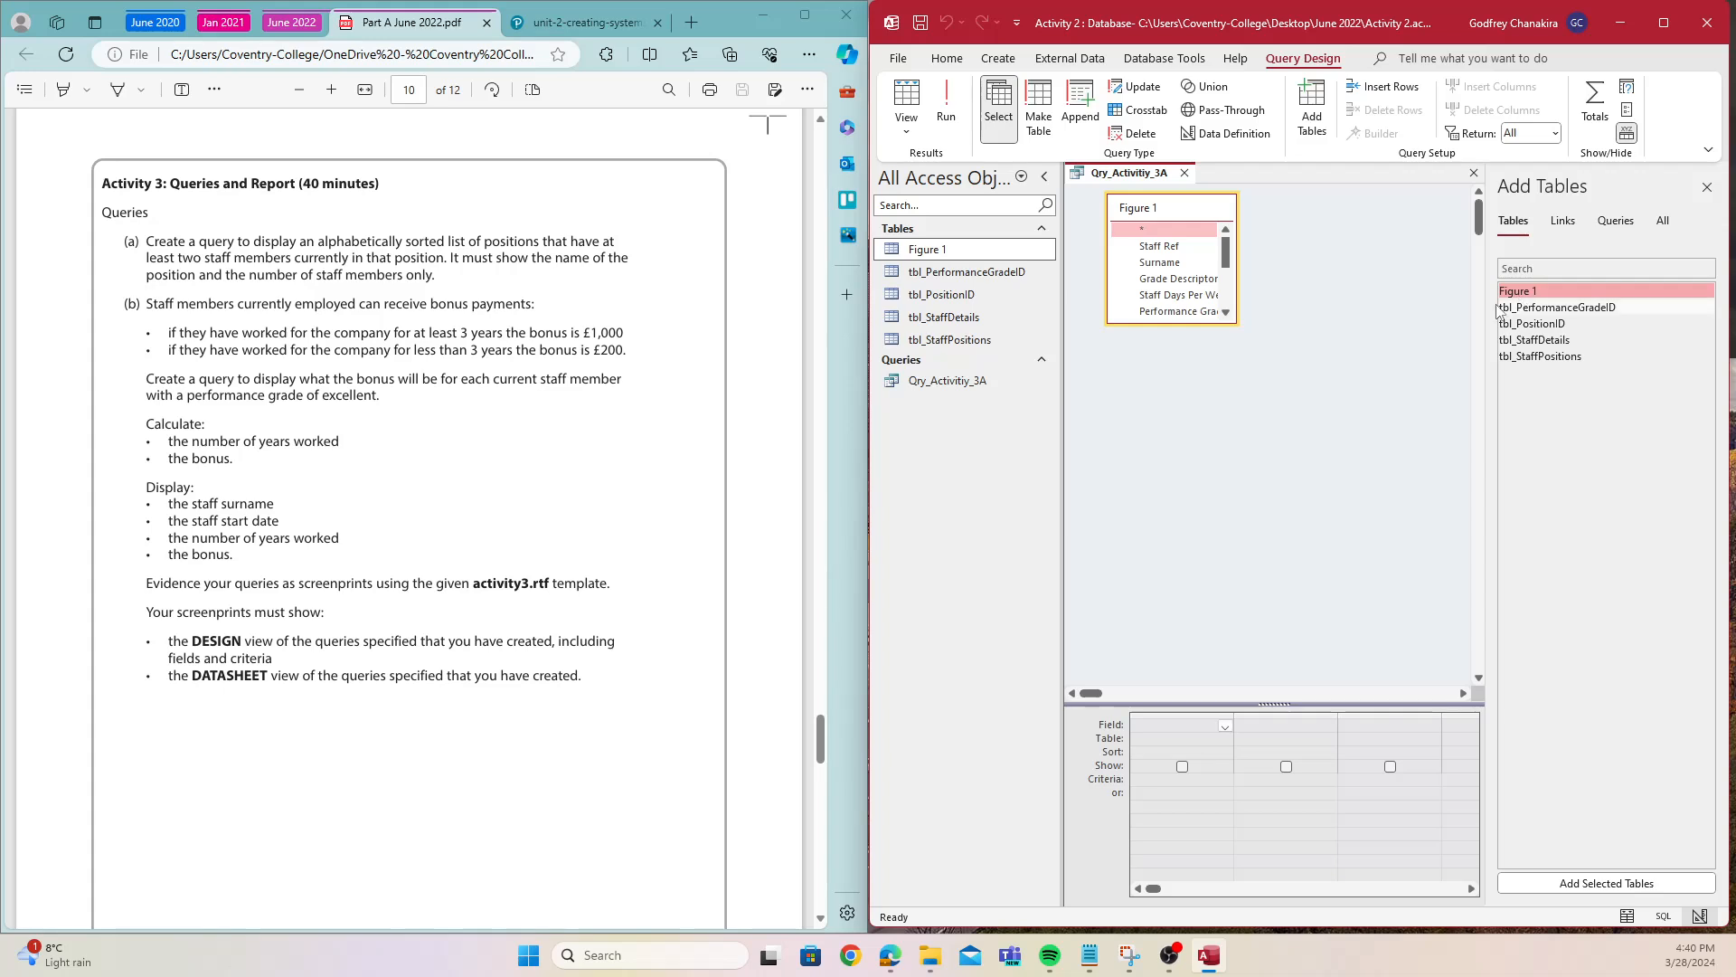
pyautogui.moveTo(1180, 324); pyautogui.dragTo(1290, 425)
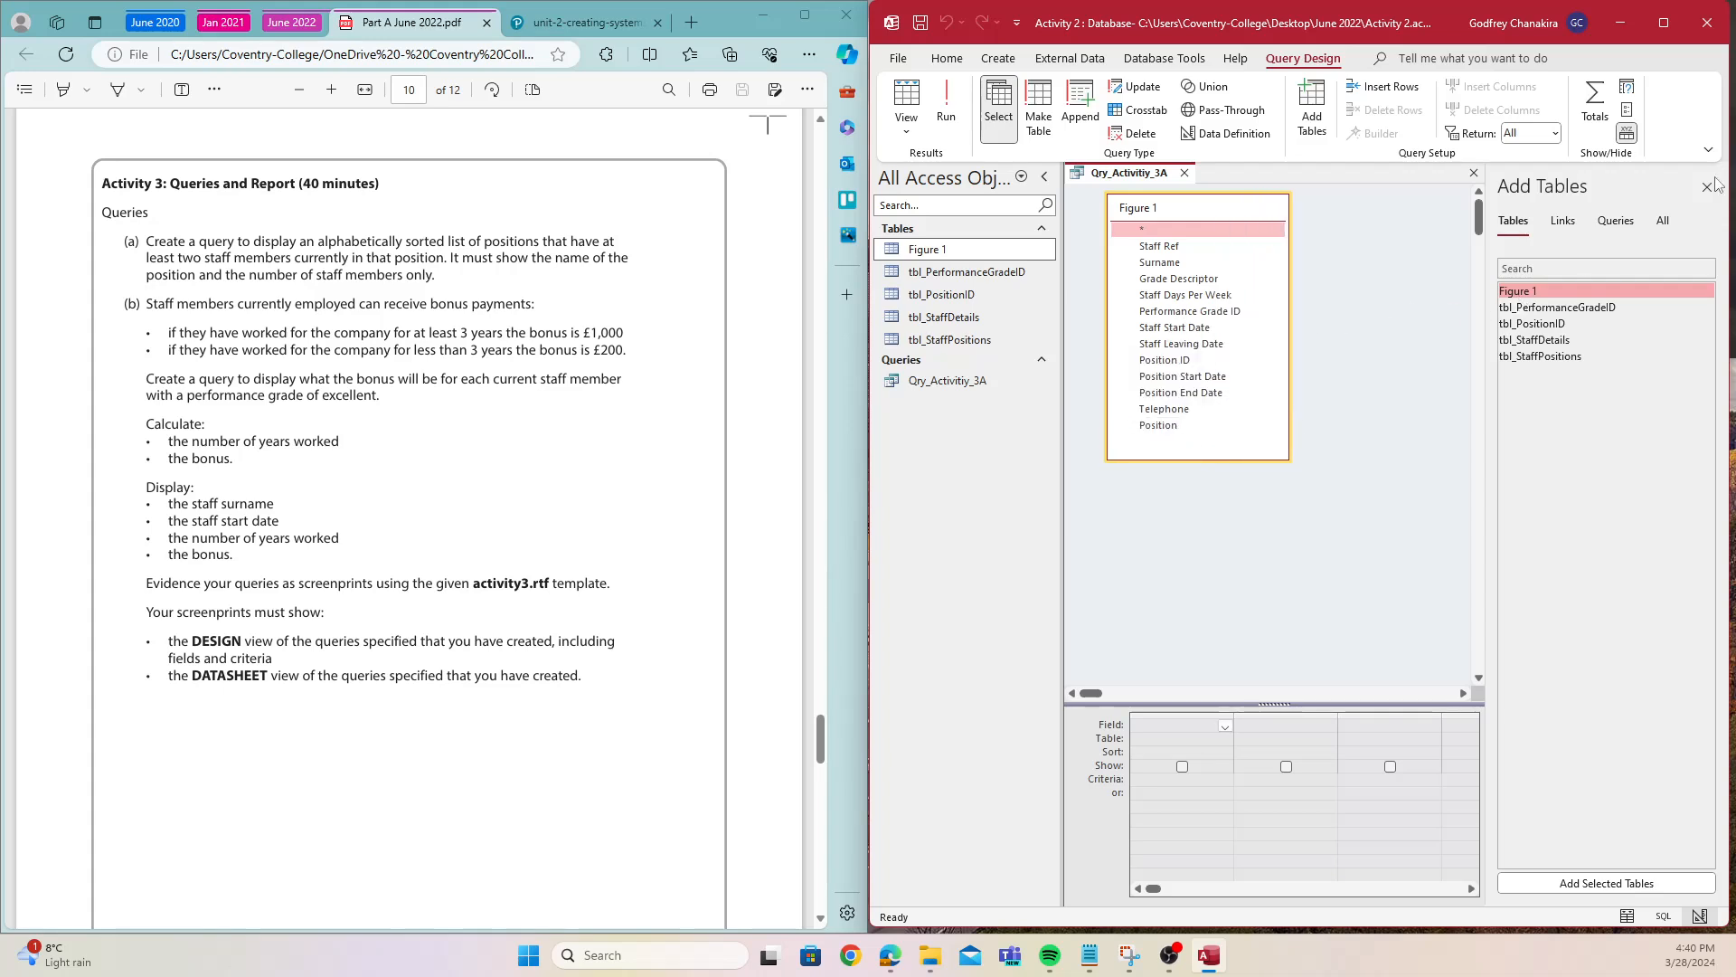
pyautogui.click(1708, 186)
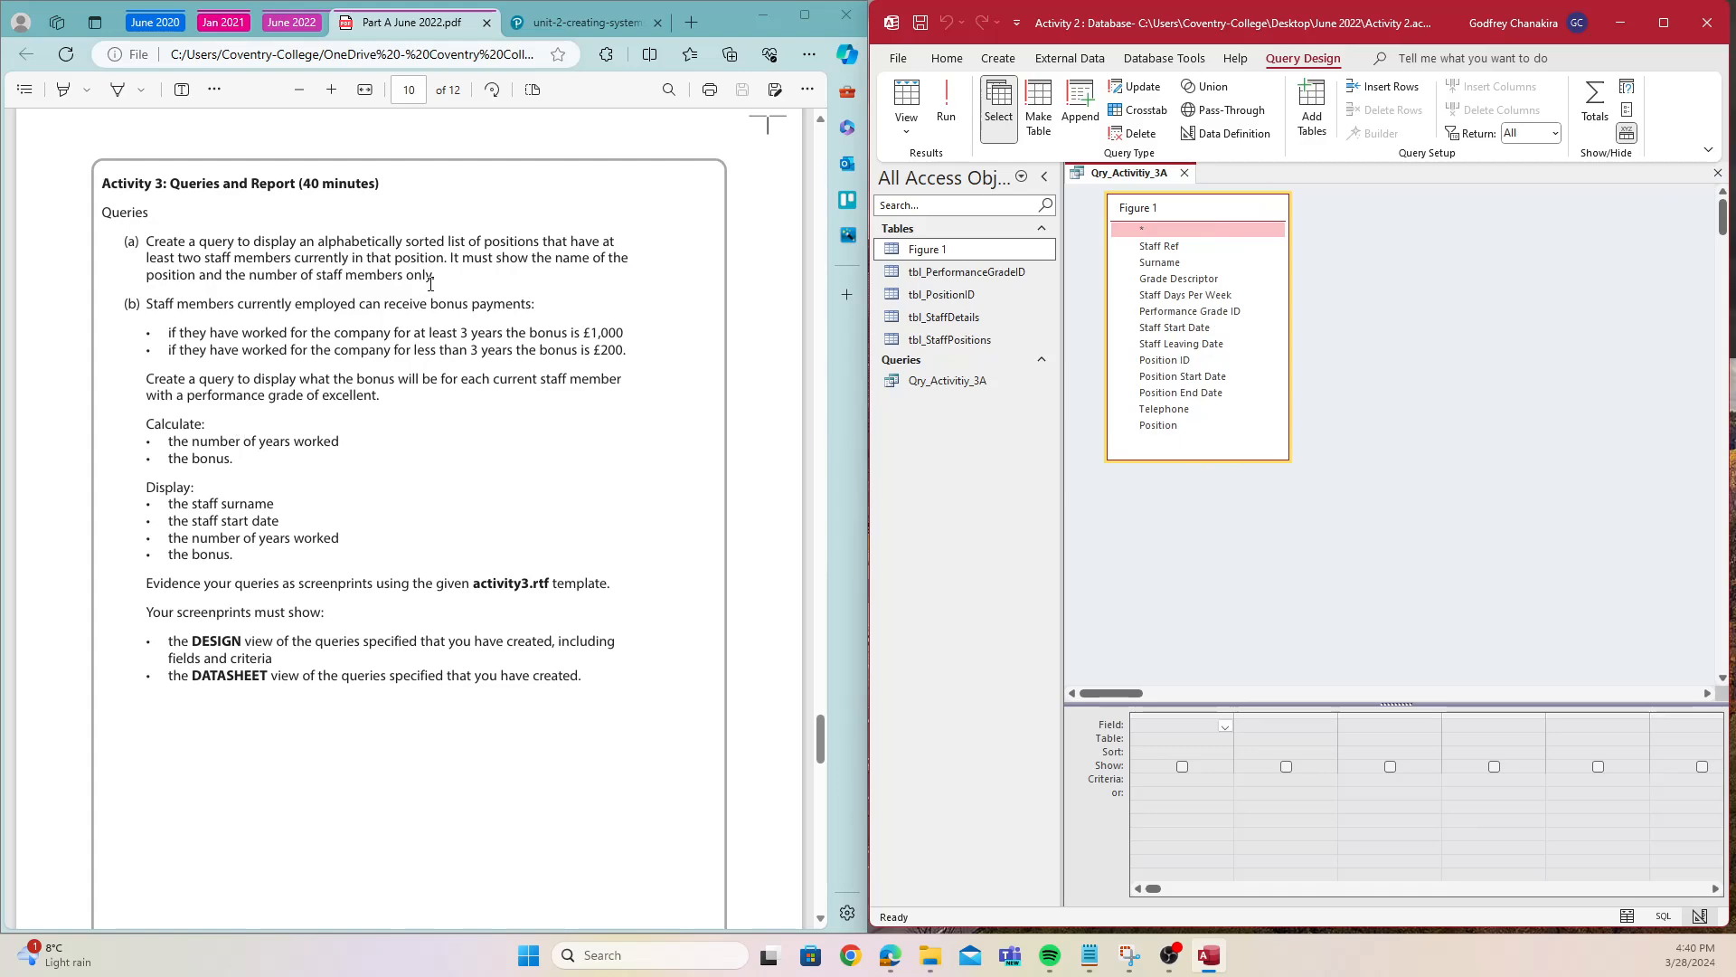
# - Check which columns question (a) asks for and add the Position field to the query
pyautogui.moveTo(434, 276); pyautogui.dragTo(158, 280)
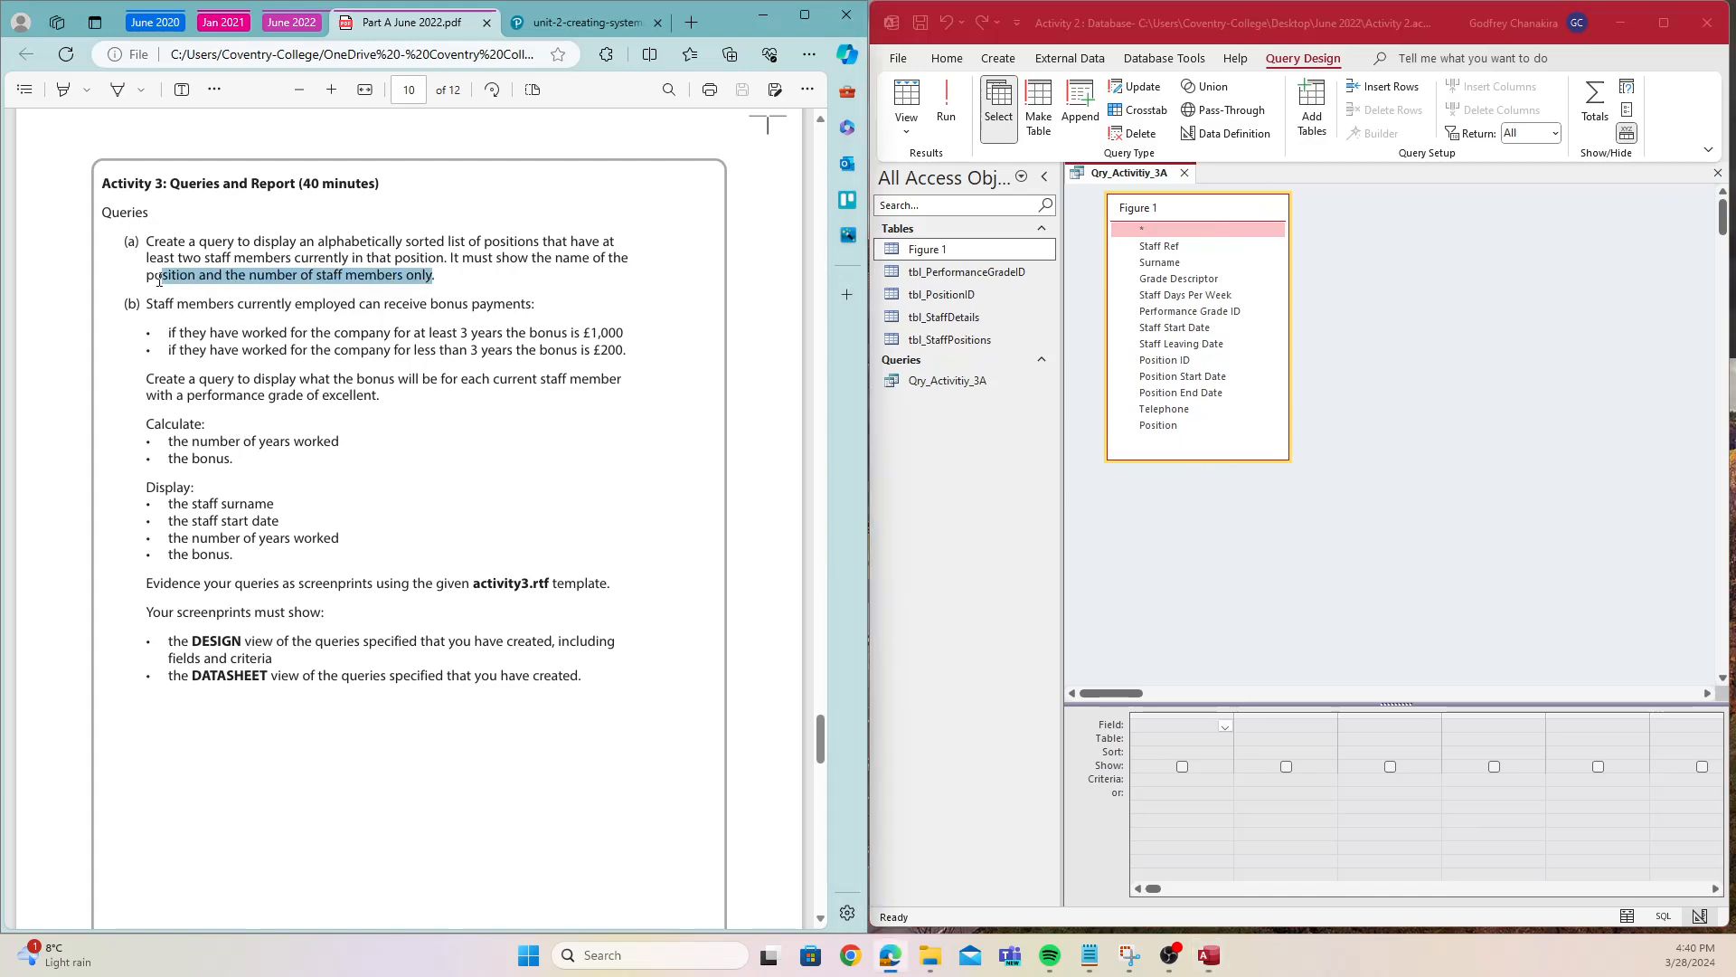
pyautogui.moveTo(569, 259); pyautogui.dragTo(638, 262)
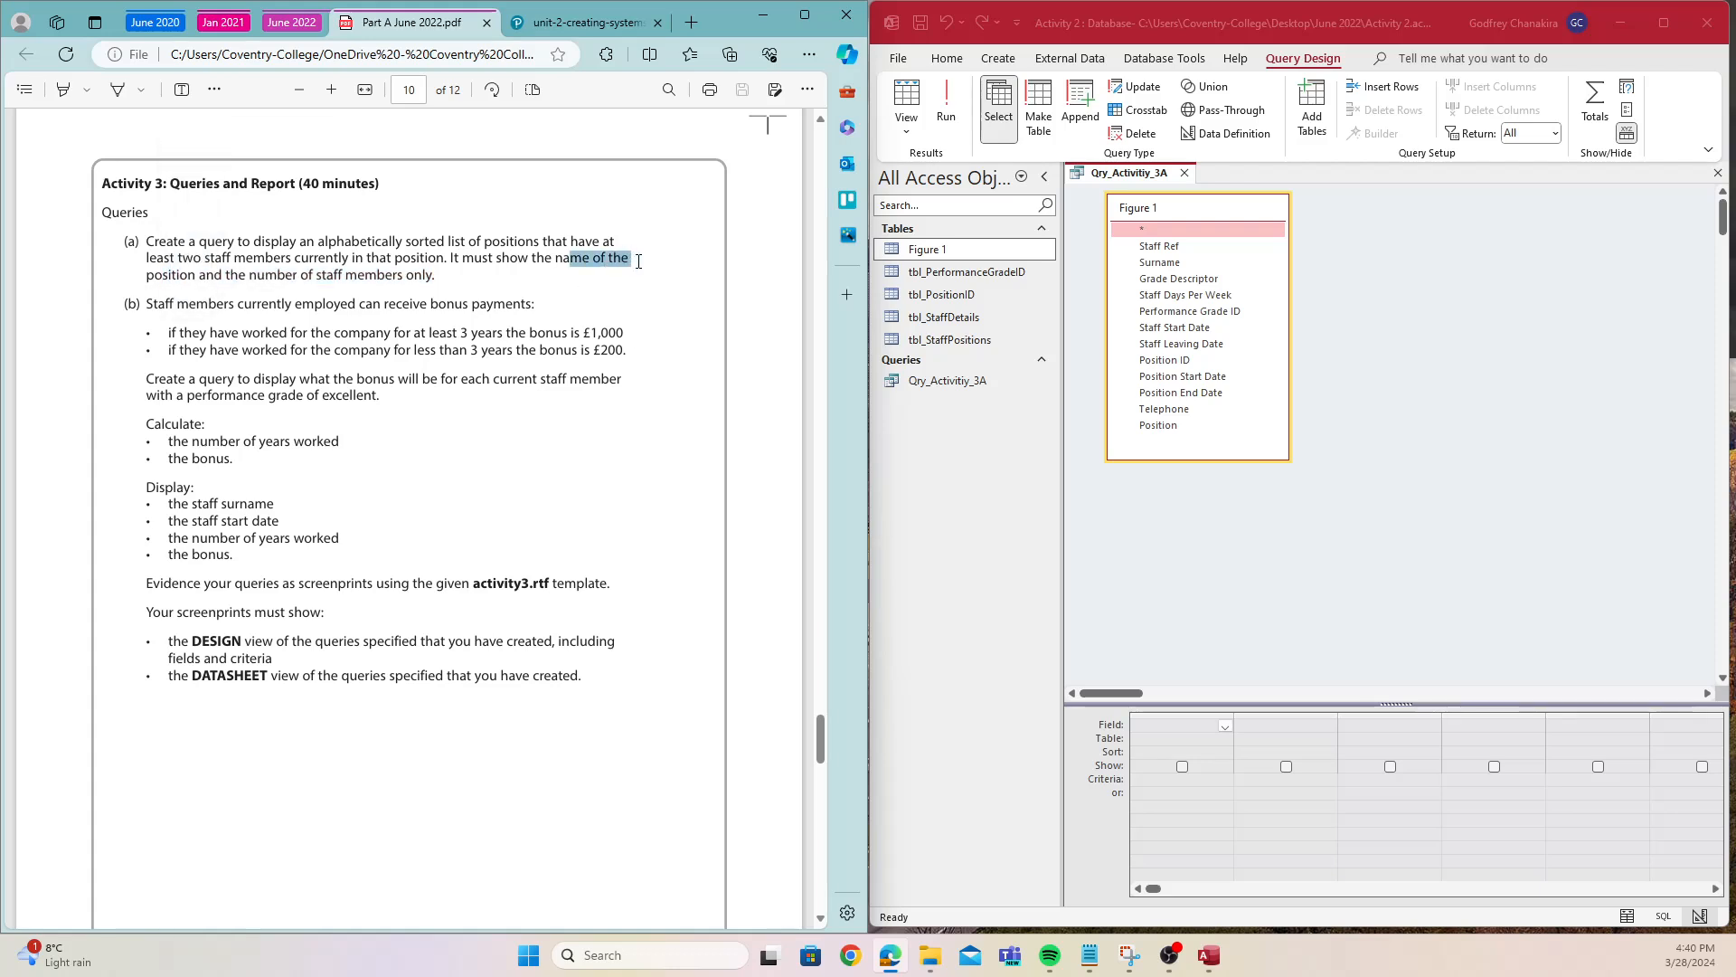
pyautogui.click(1160, 425)
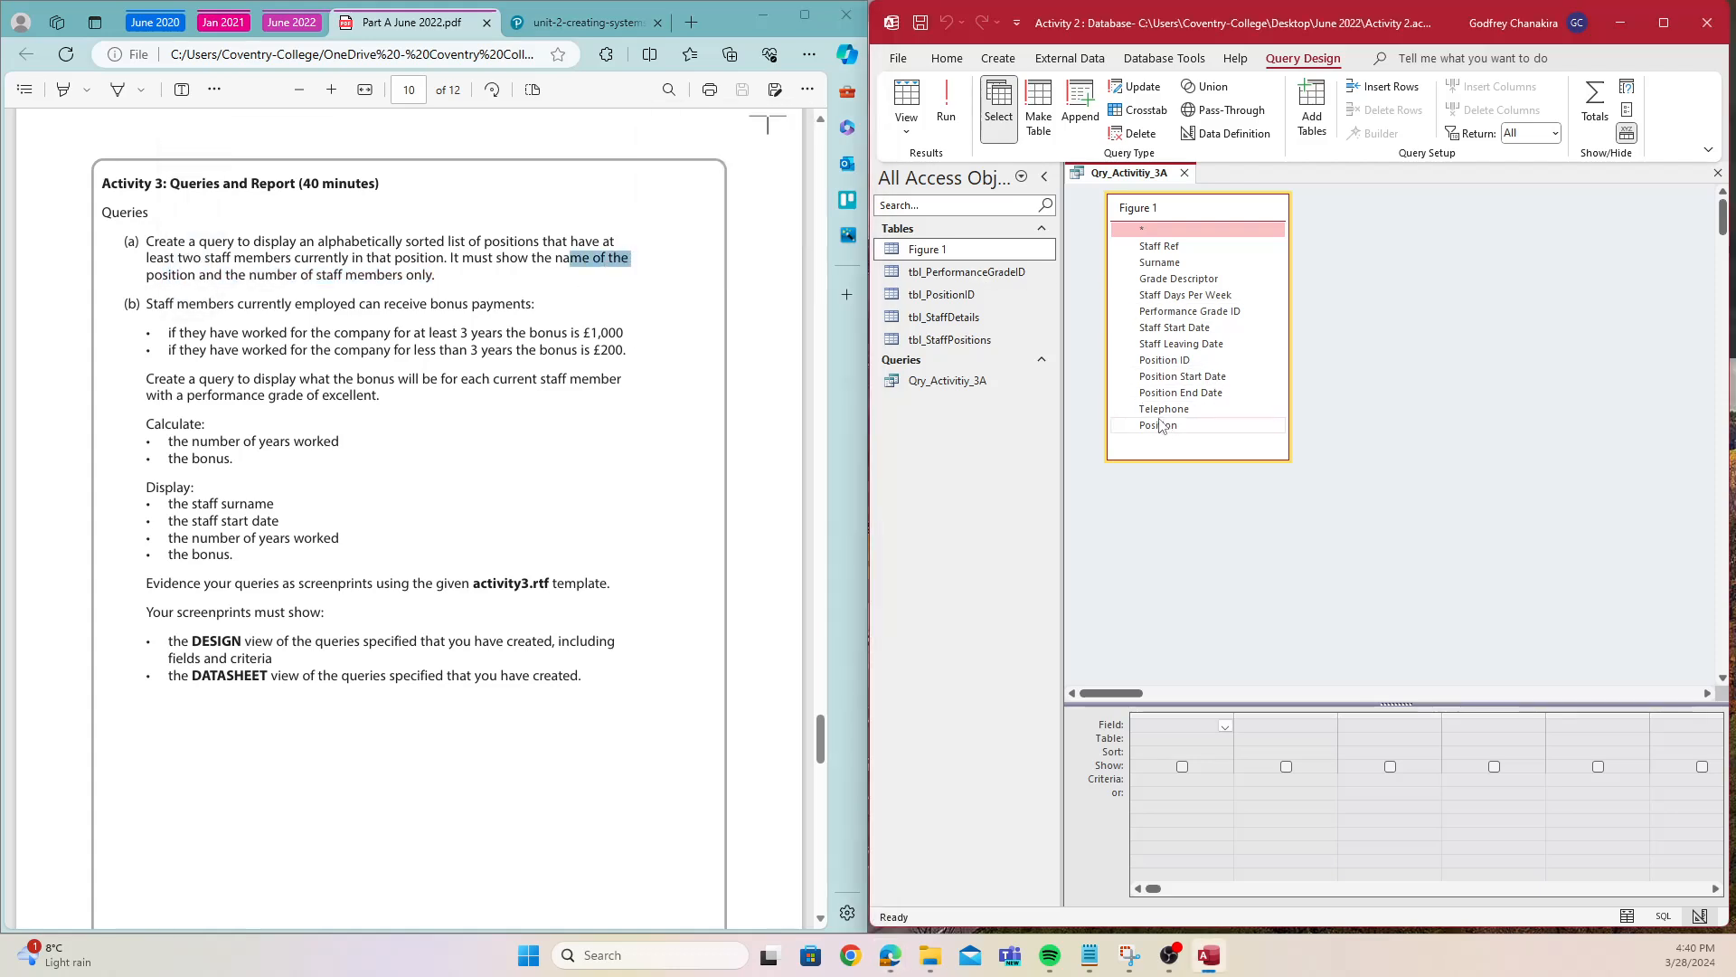
pyautogui.doubleClick(1172, 426)
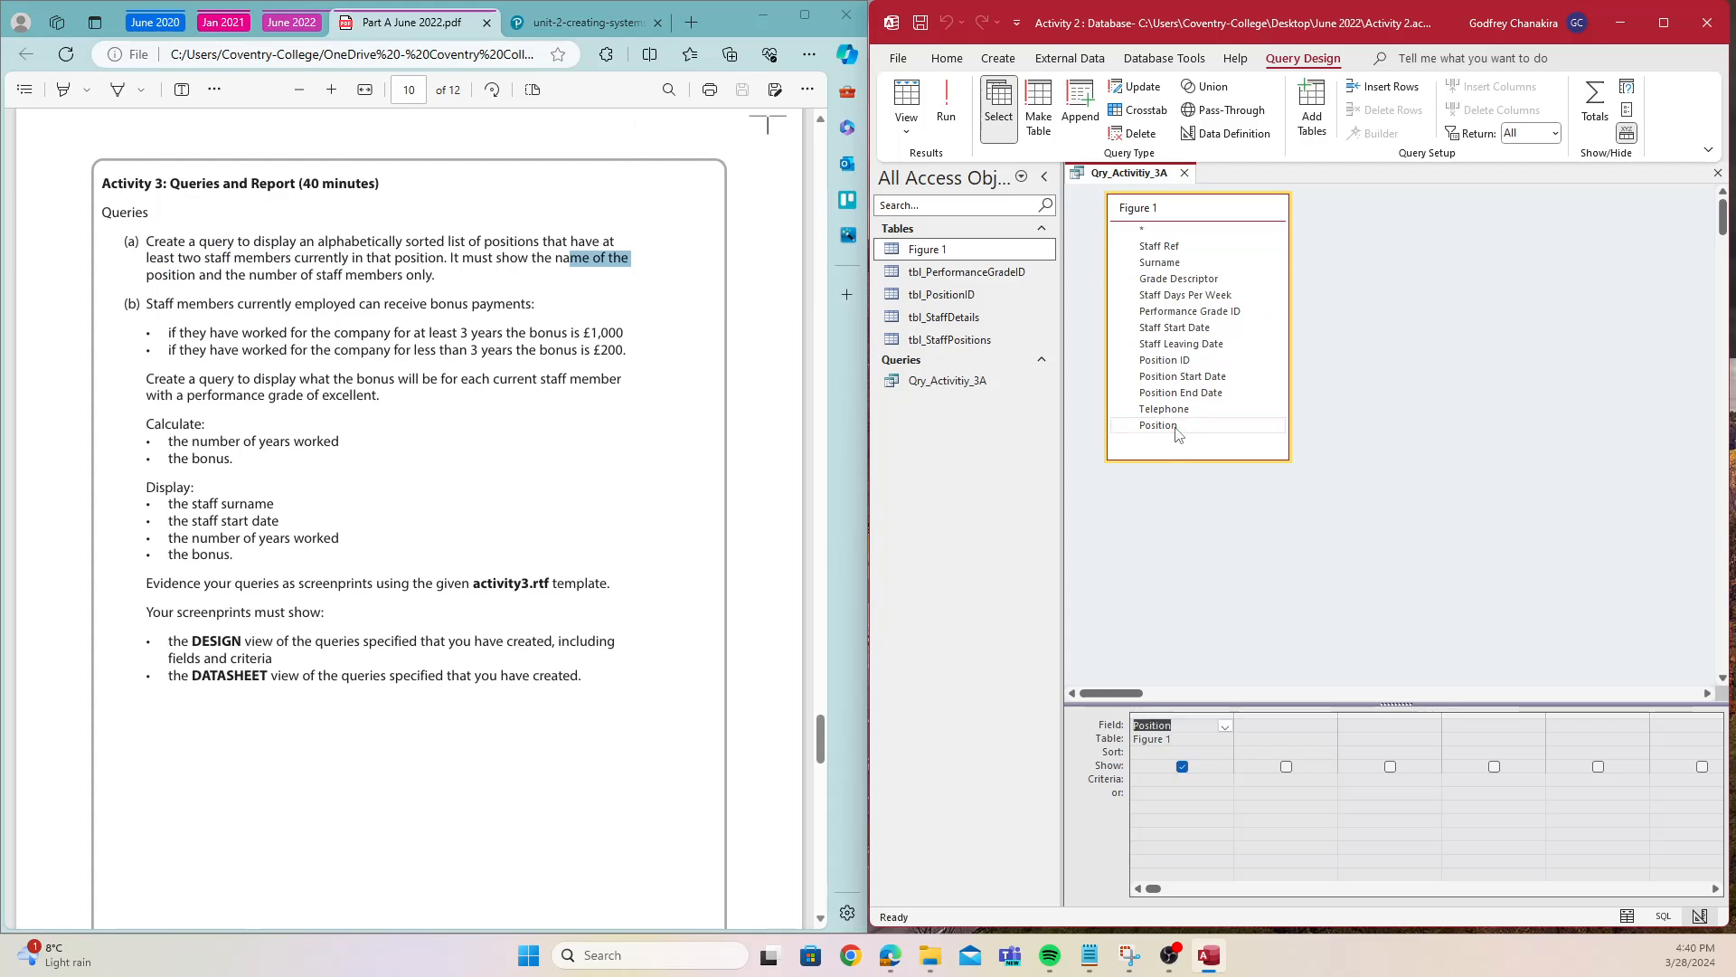
# - Open the Figure 1 table and reread the staff-count and alphabetical sorting requirements of question (a) beside it
pyautogui.moveTo(226, 276); pyautogui.dragTo(433, 277)
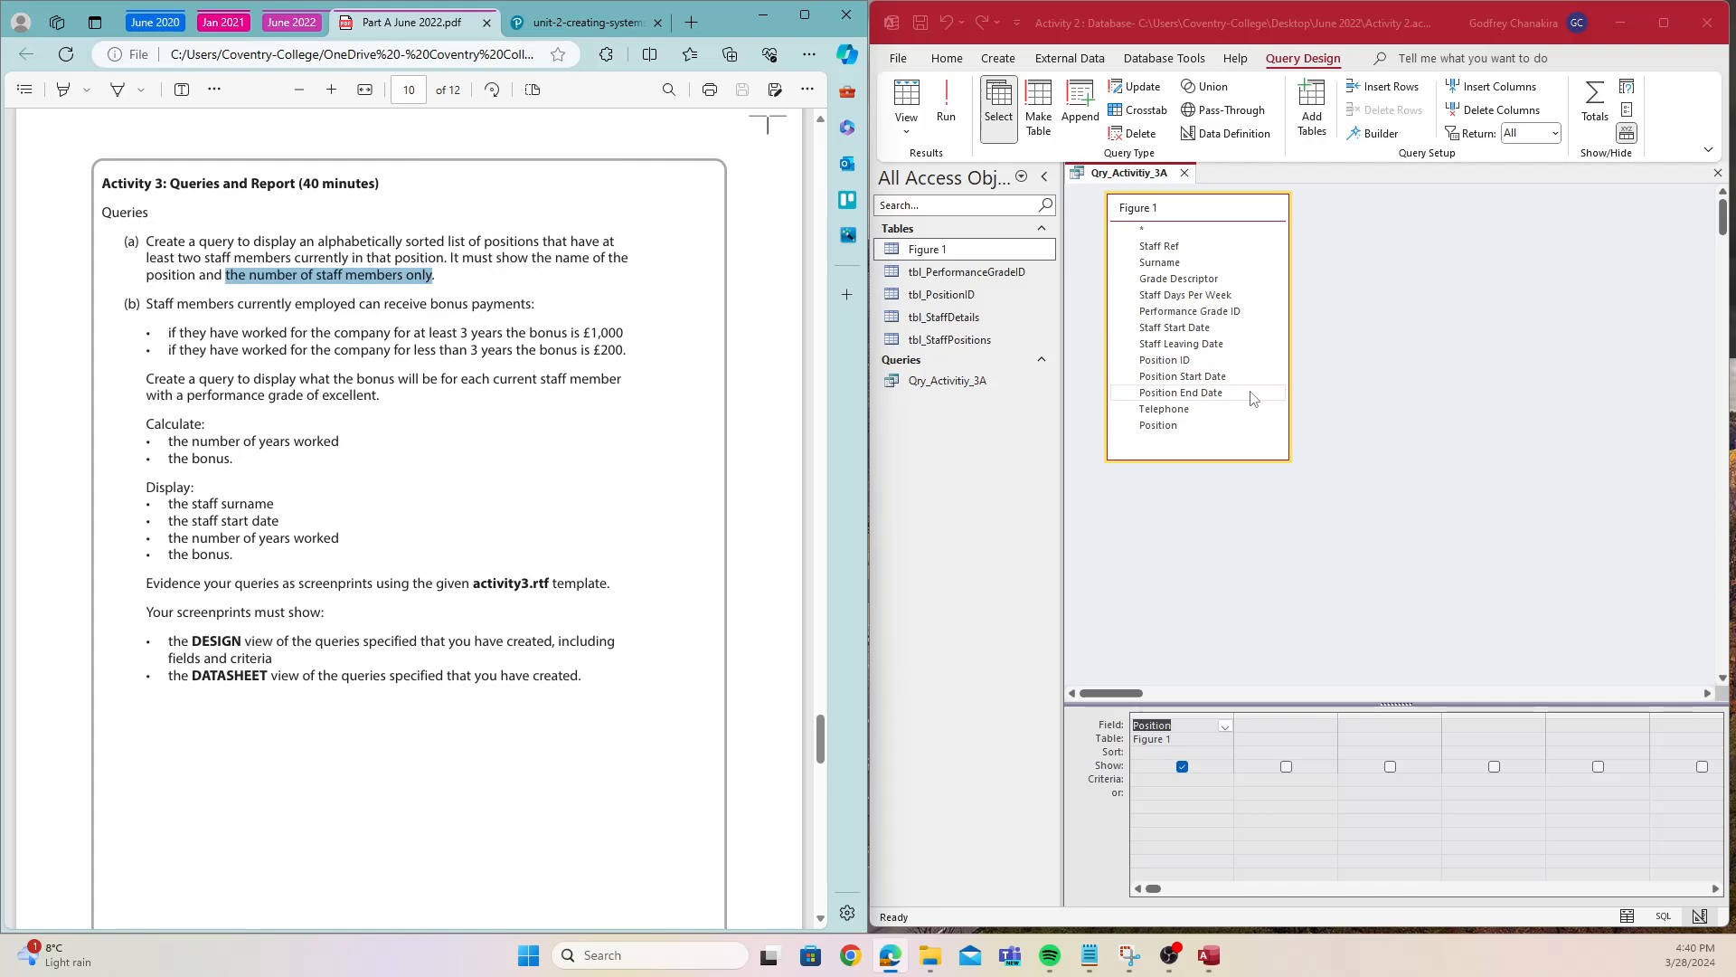
pyautogui.doubleClick(972, 252)
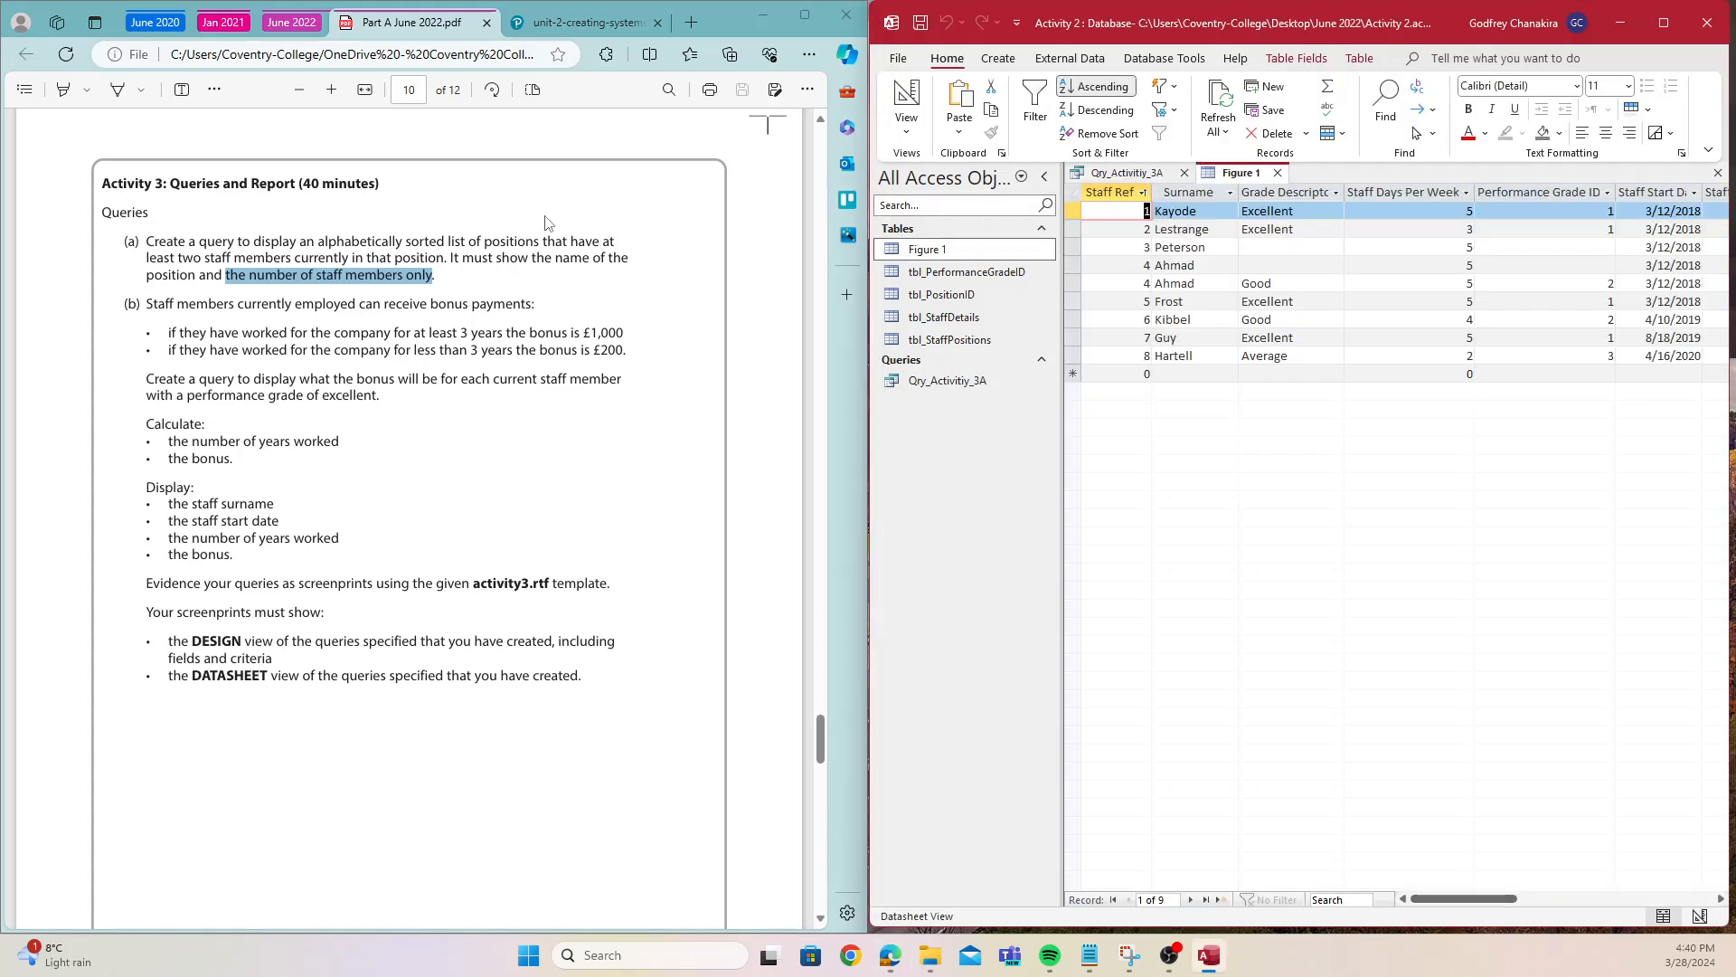
pyautogui.click(398, 253)
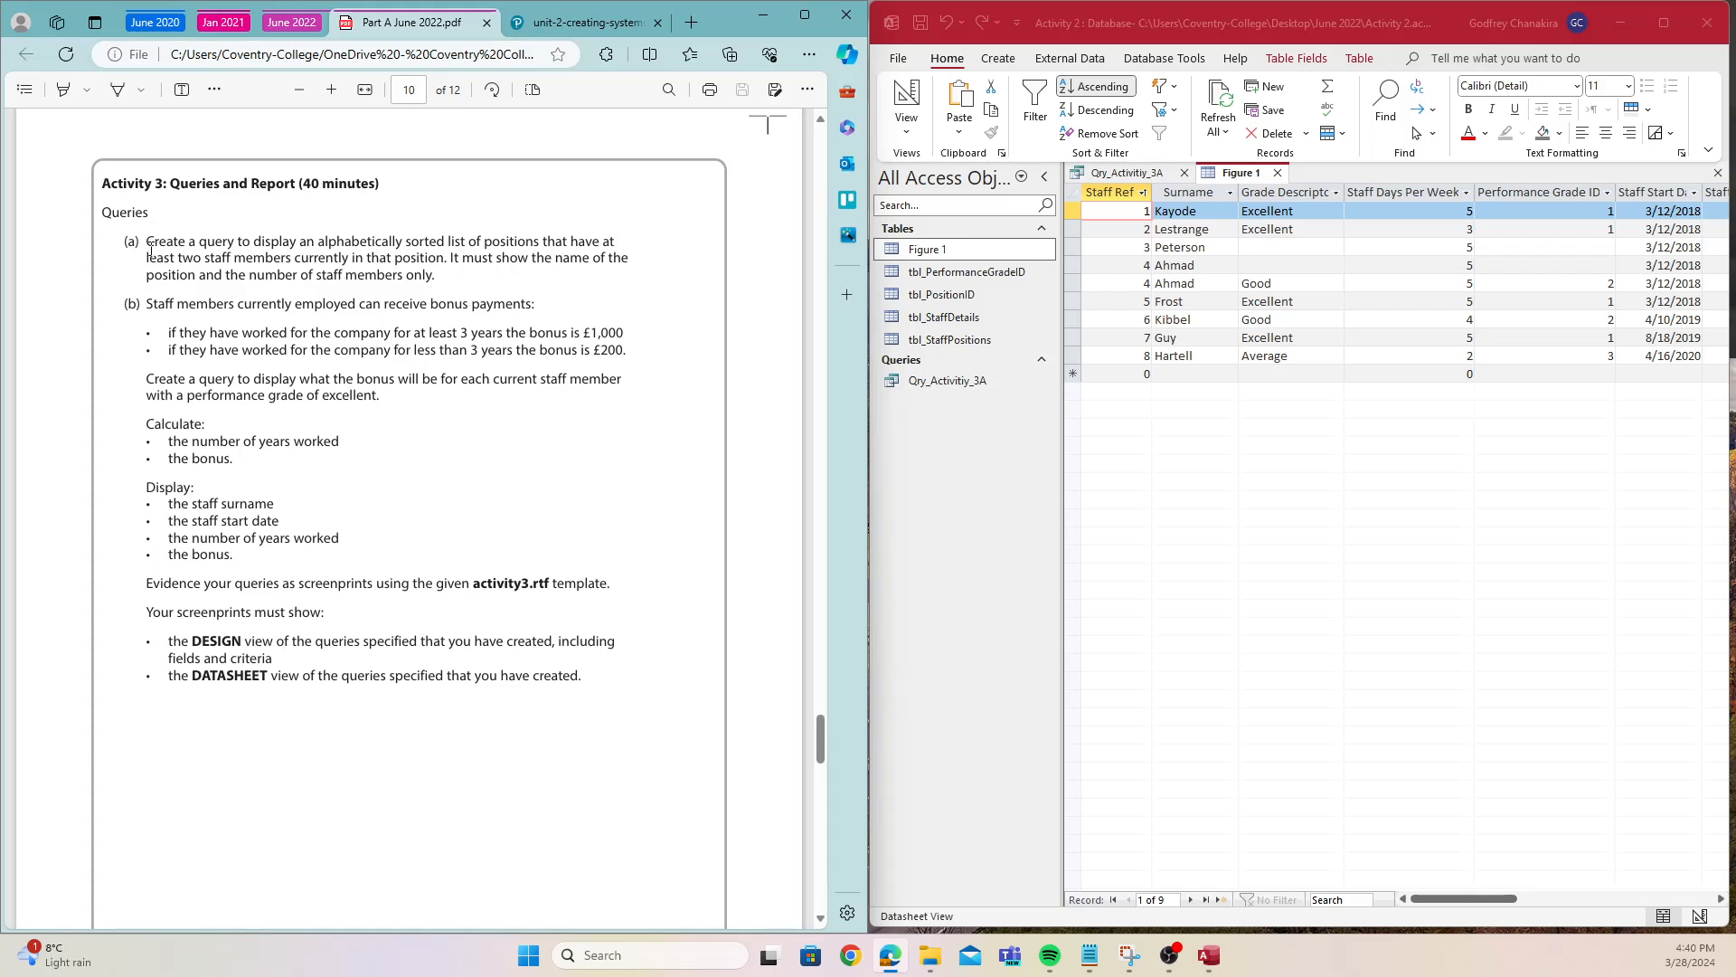
pyautogui.moveTo(151, 242); pyautogui.dragTo(445, 266)
pyautogui.click(388, 289)
# - Run Qry_Activitiy_3A and widen the Position column to fit the full position names
pyautogui.click(1128, 173)
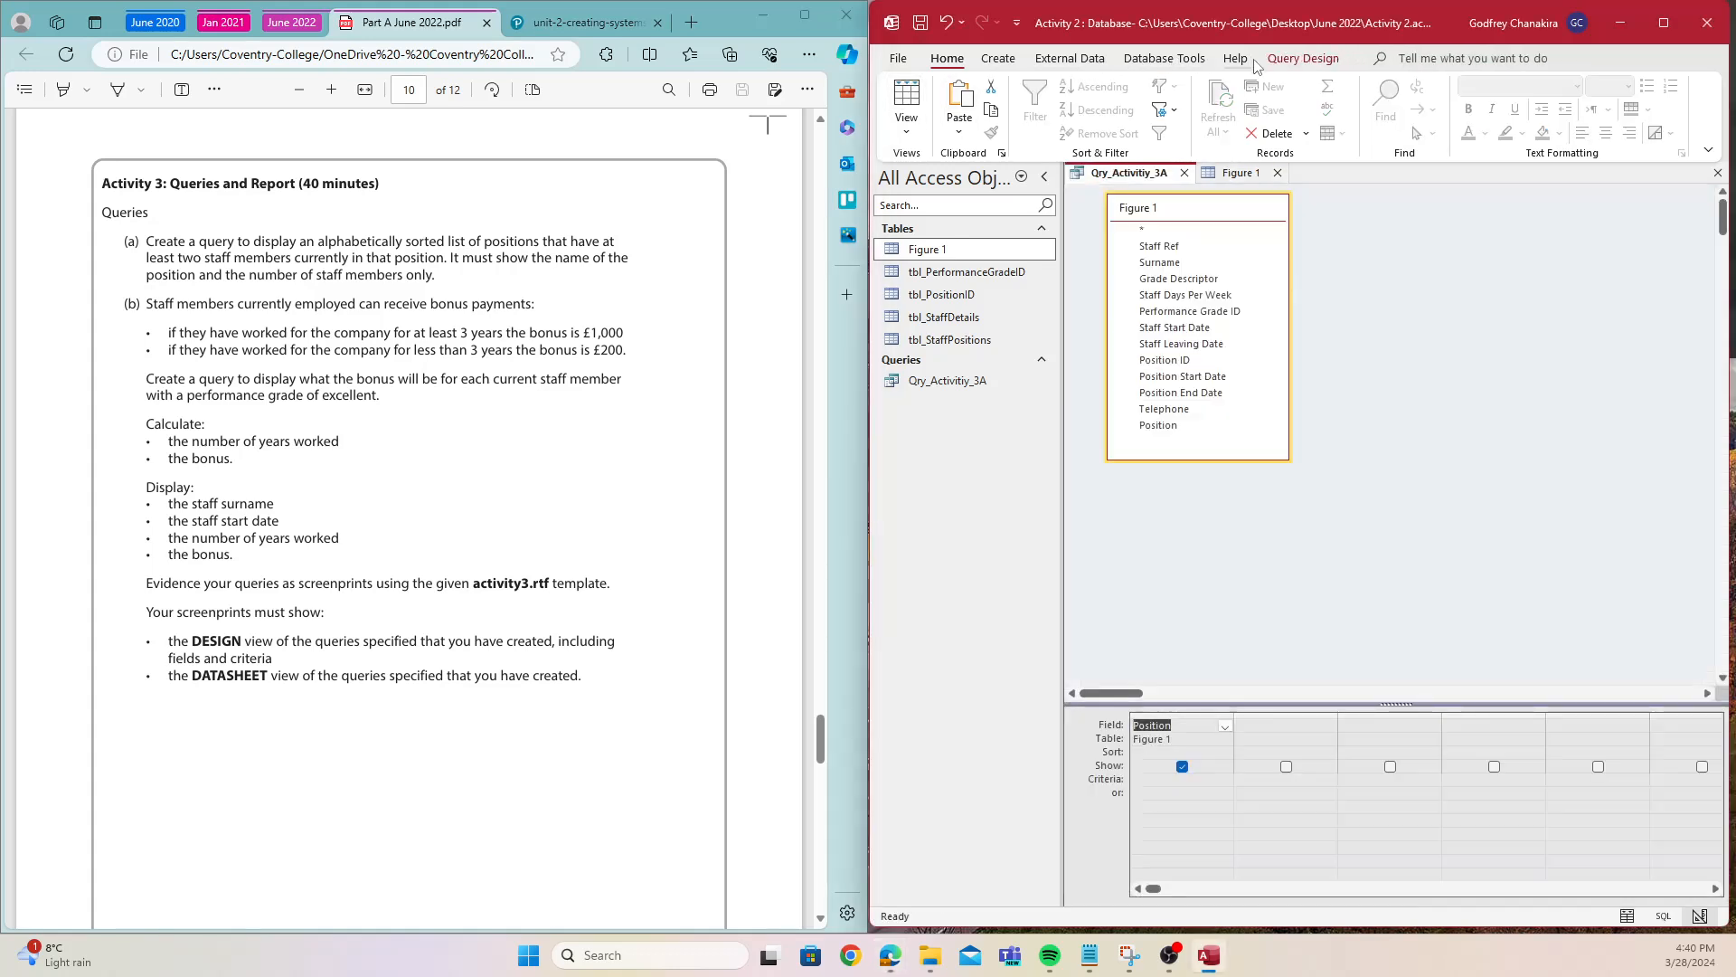
pyautogui.click(1293, 60)
pyautogui.click(942, 113)
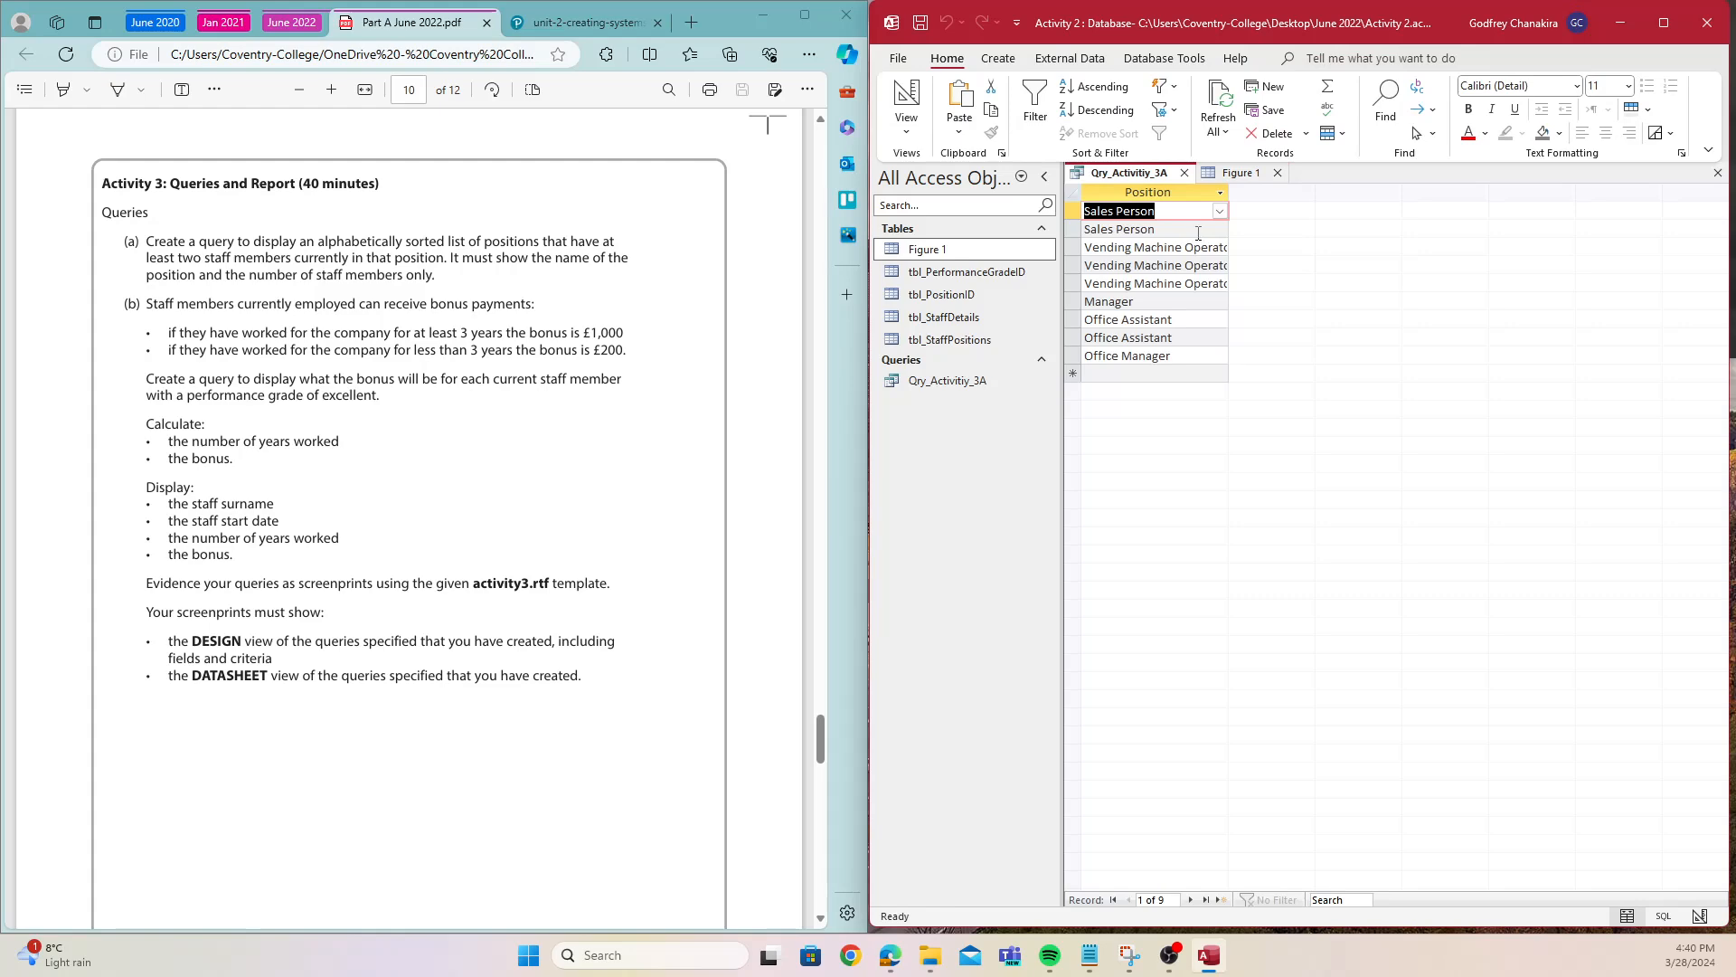
pyautogui.doubleClick(1229, 193)
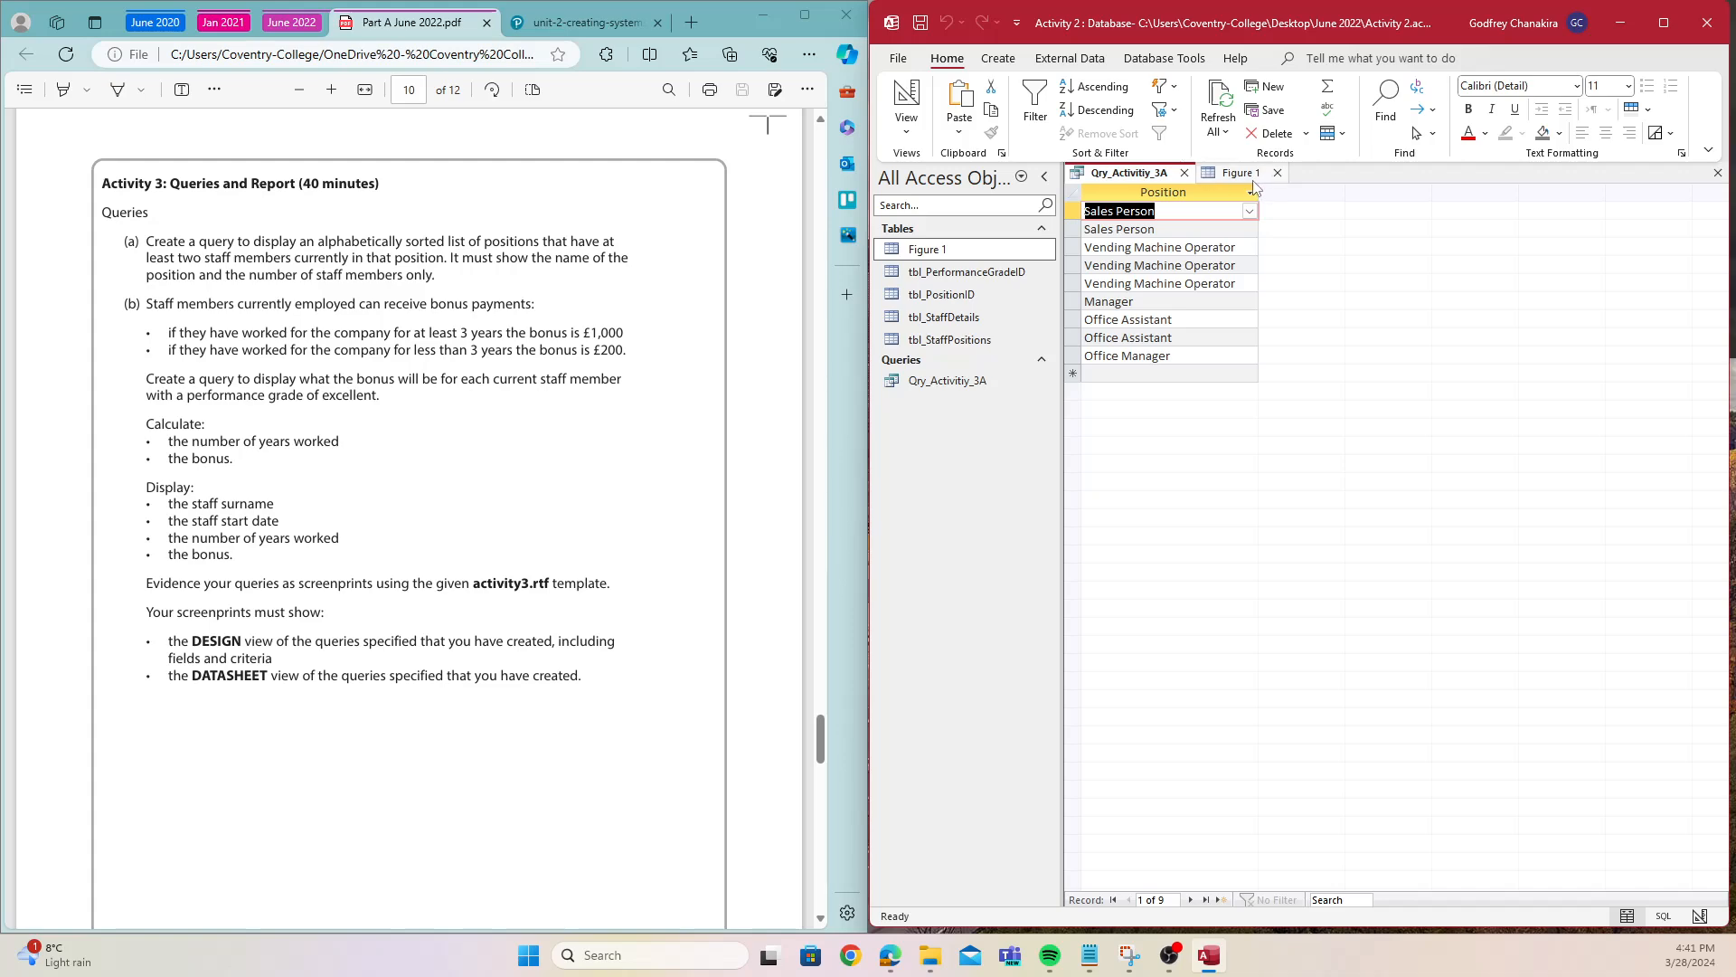
# - Examine the Position ID values in the Figure 1 table, comparing the rows that share the Vending Machine Operator ID
pyautogui.click(1238, 173)
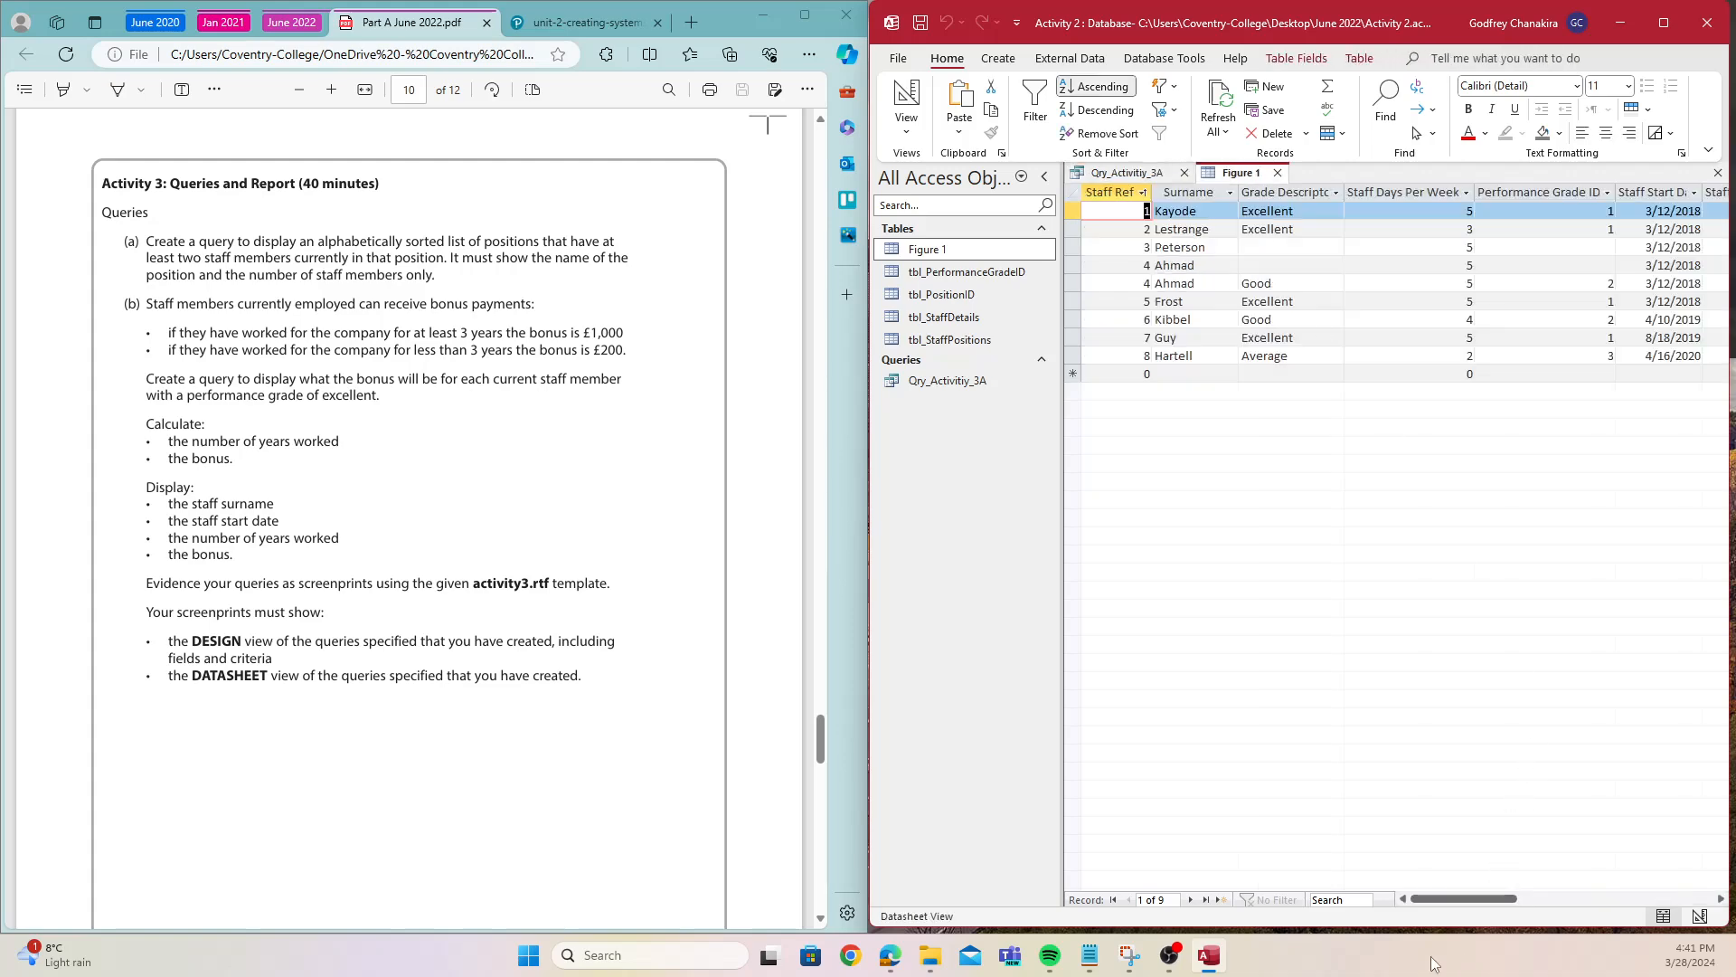
pyautogui.moveTo(1440, 901); pyautogui.dragTo(1562, 904)
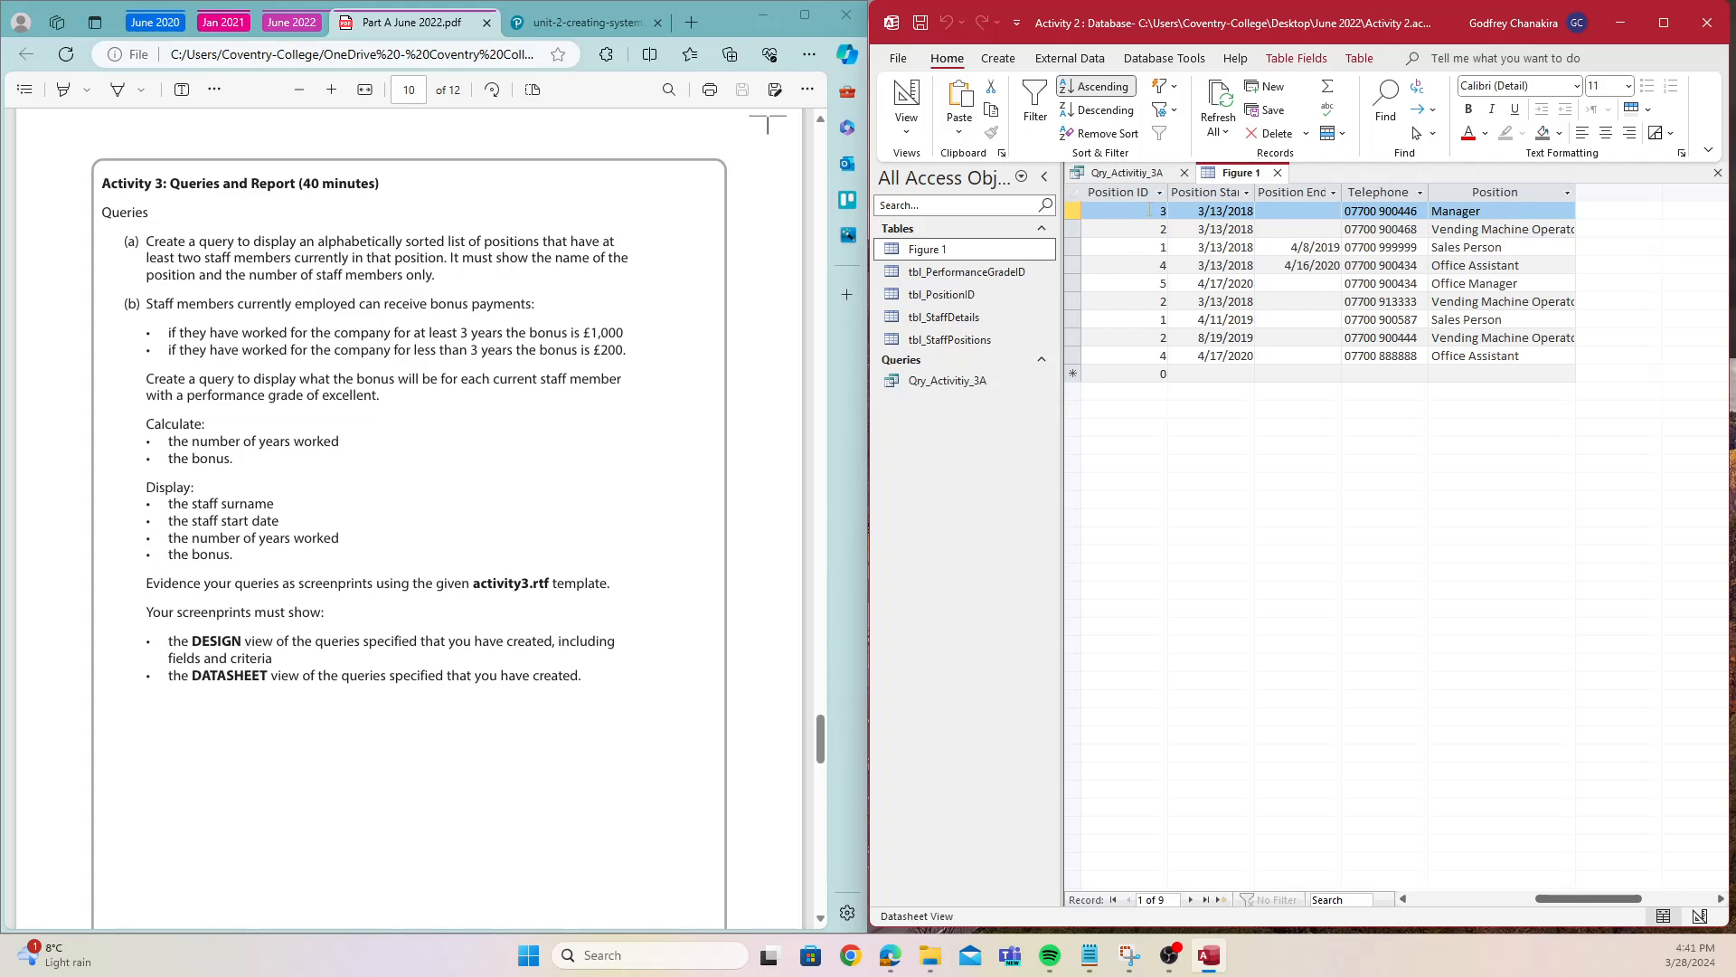
pyautogui.click(1137, 194)
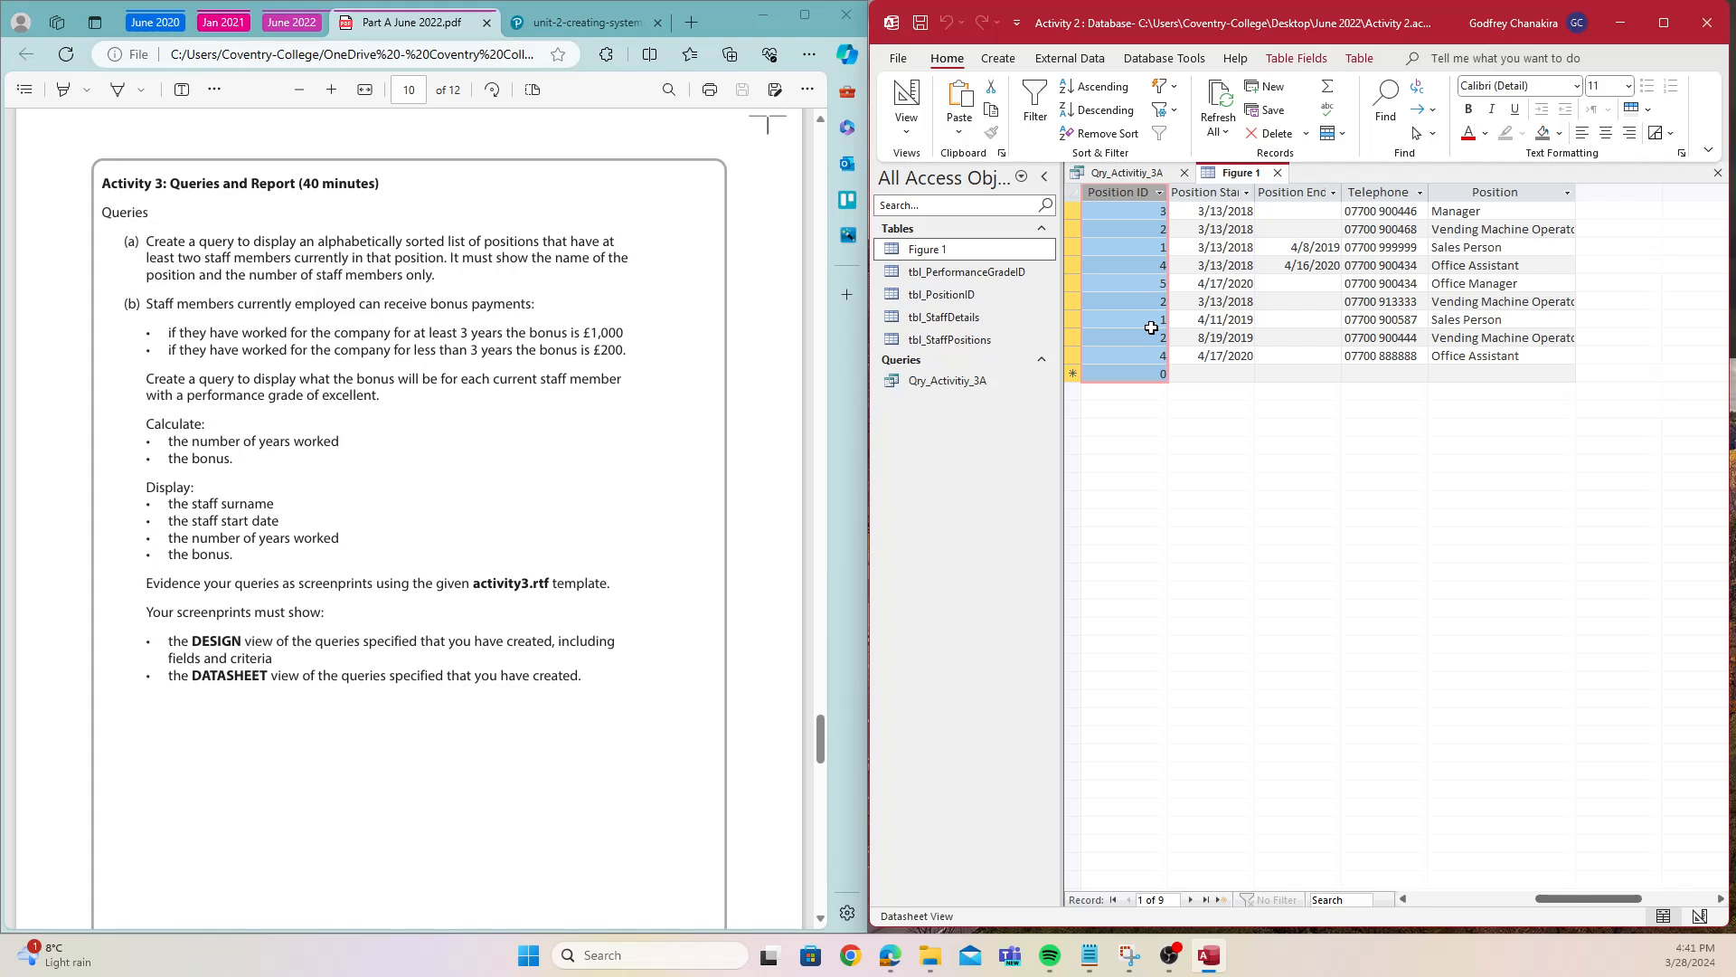
pyautogui.click(1144, 231)
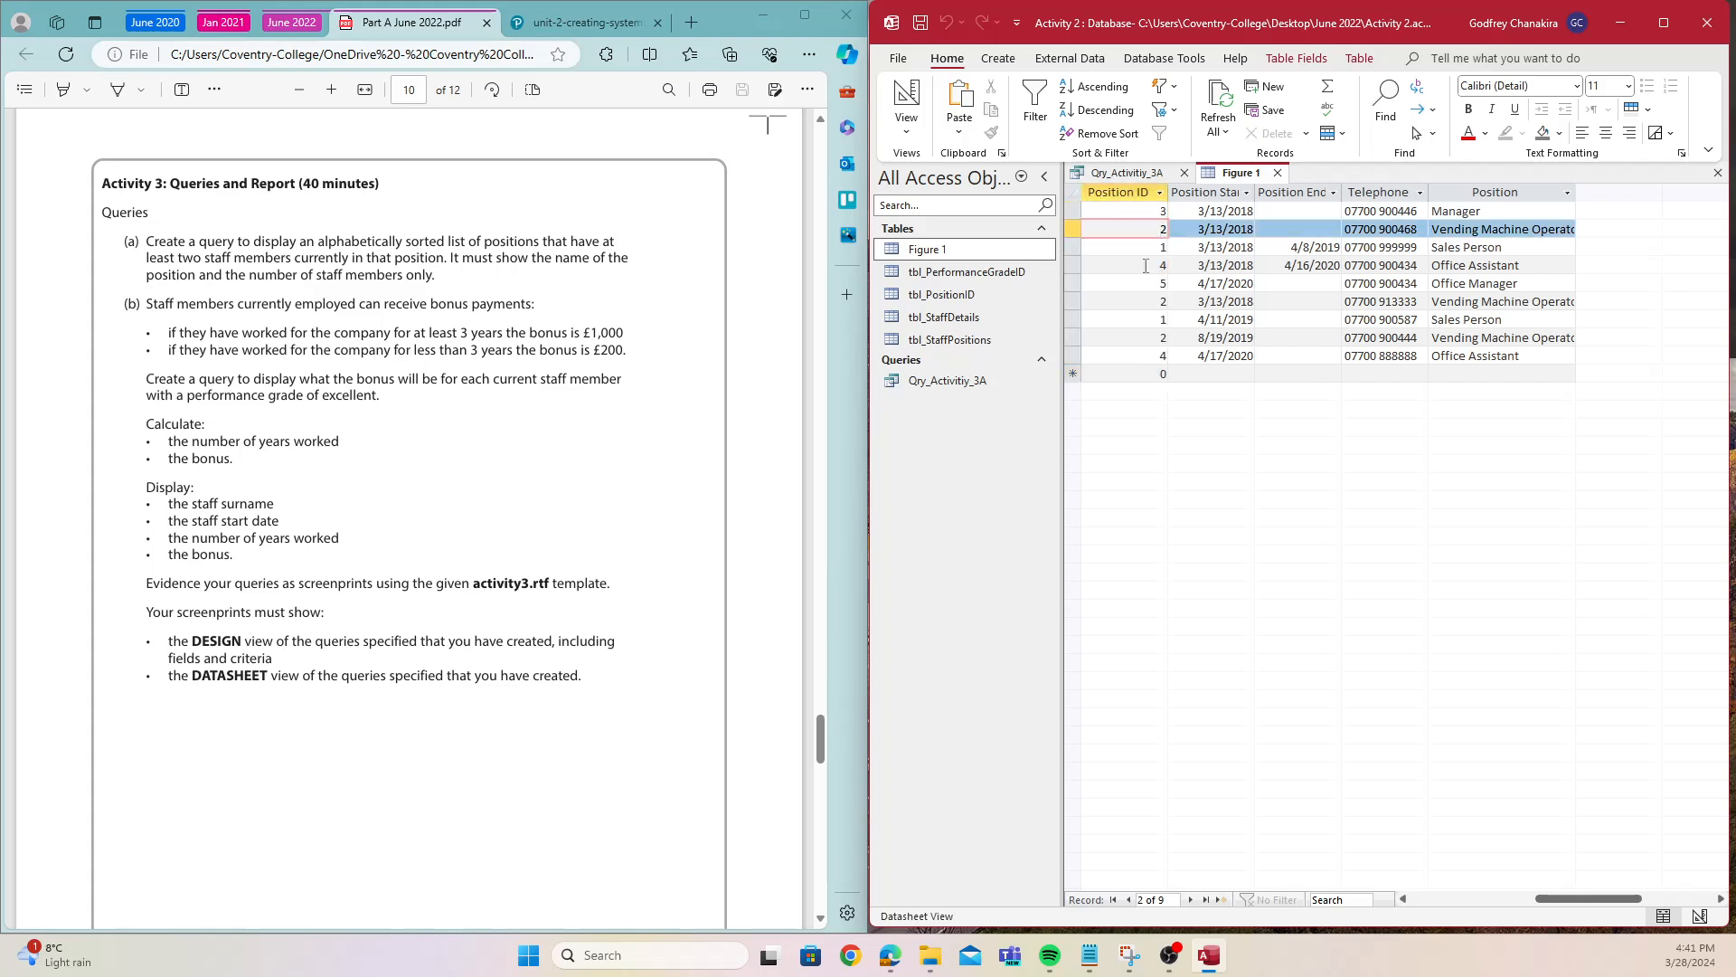
pyautogui.click(1146, 301)
pyautogui.click(1143, 231)
pyautogui.click(1147, 286)
pyautogui.click(1147, 301)
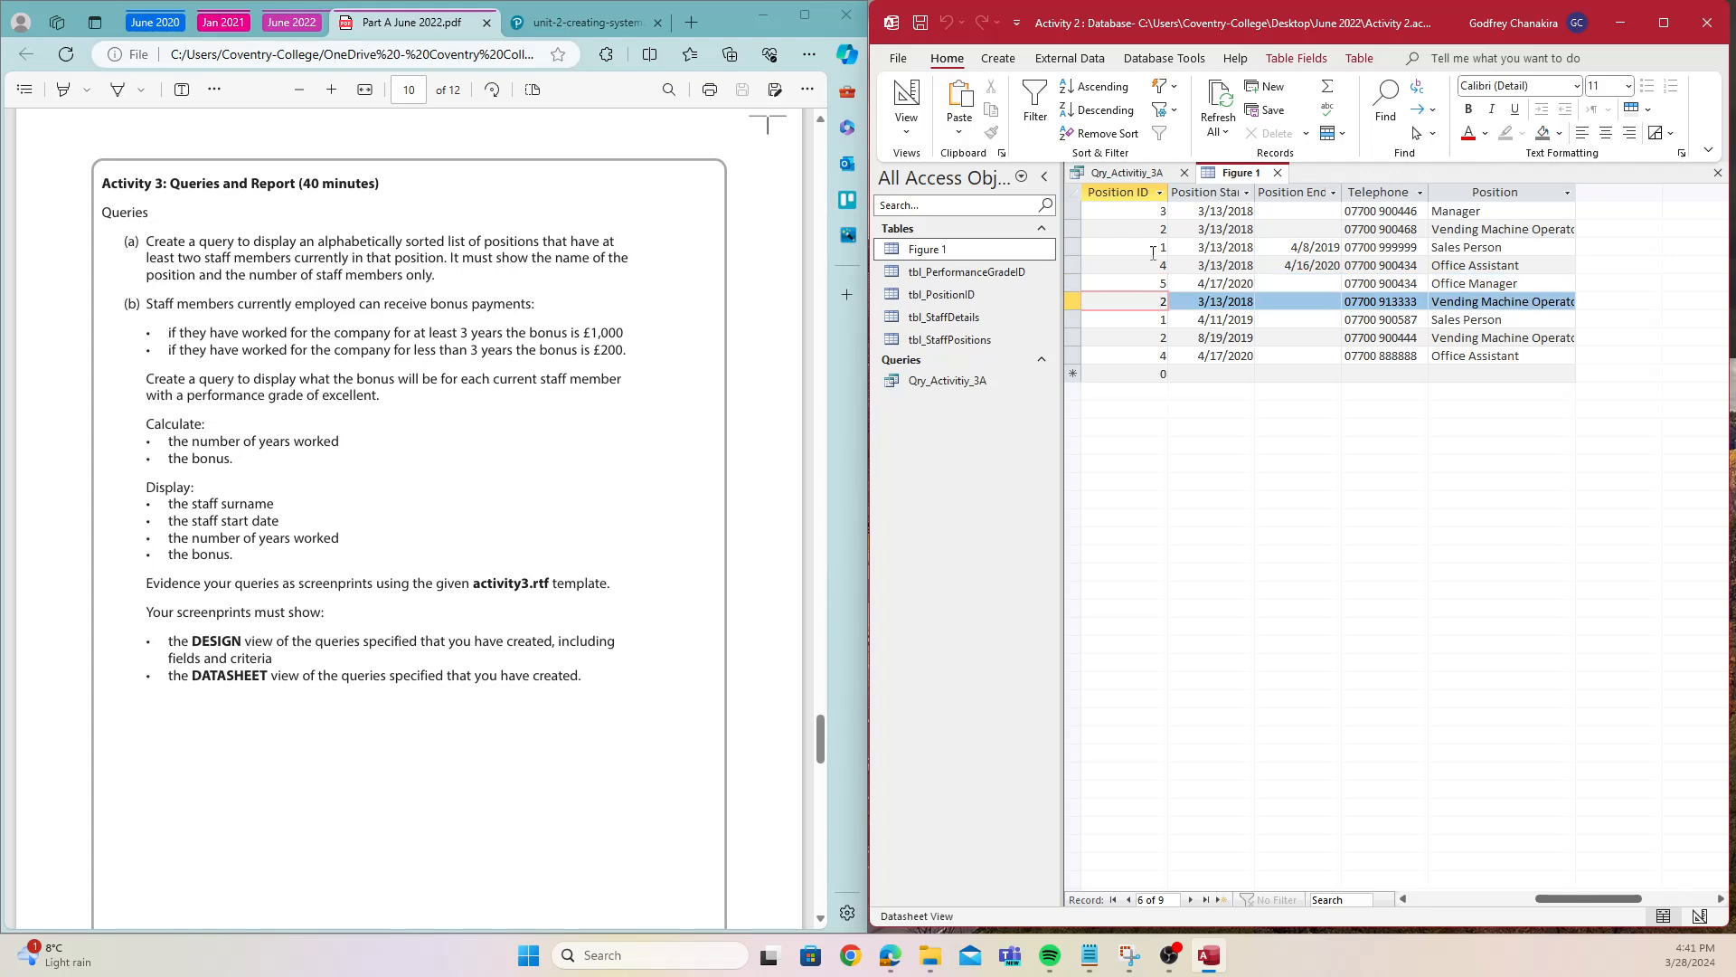
pyautogui.click(1153, 231)
pyautogui.click(1137, 301)
pyautogui.click(1139, 338)
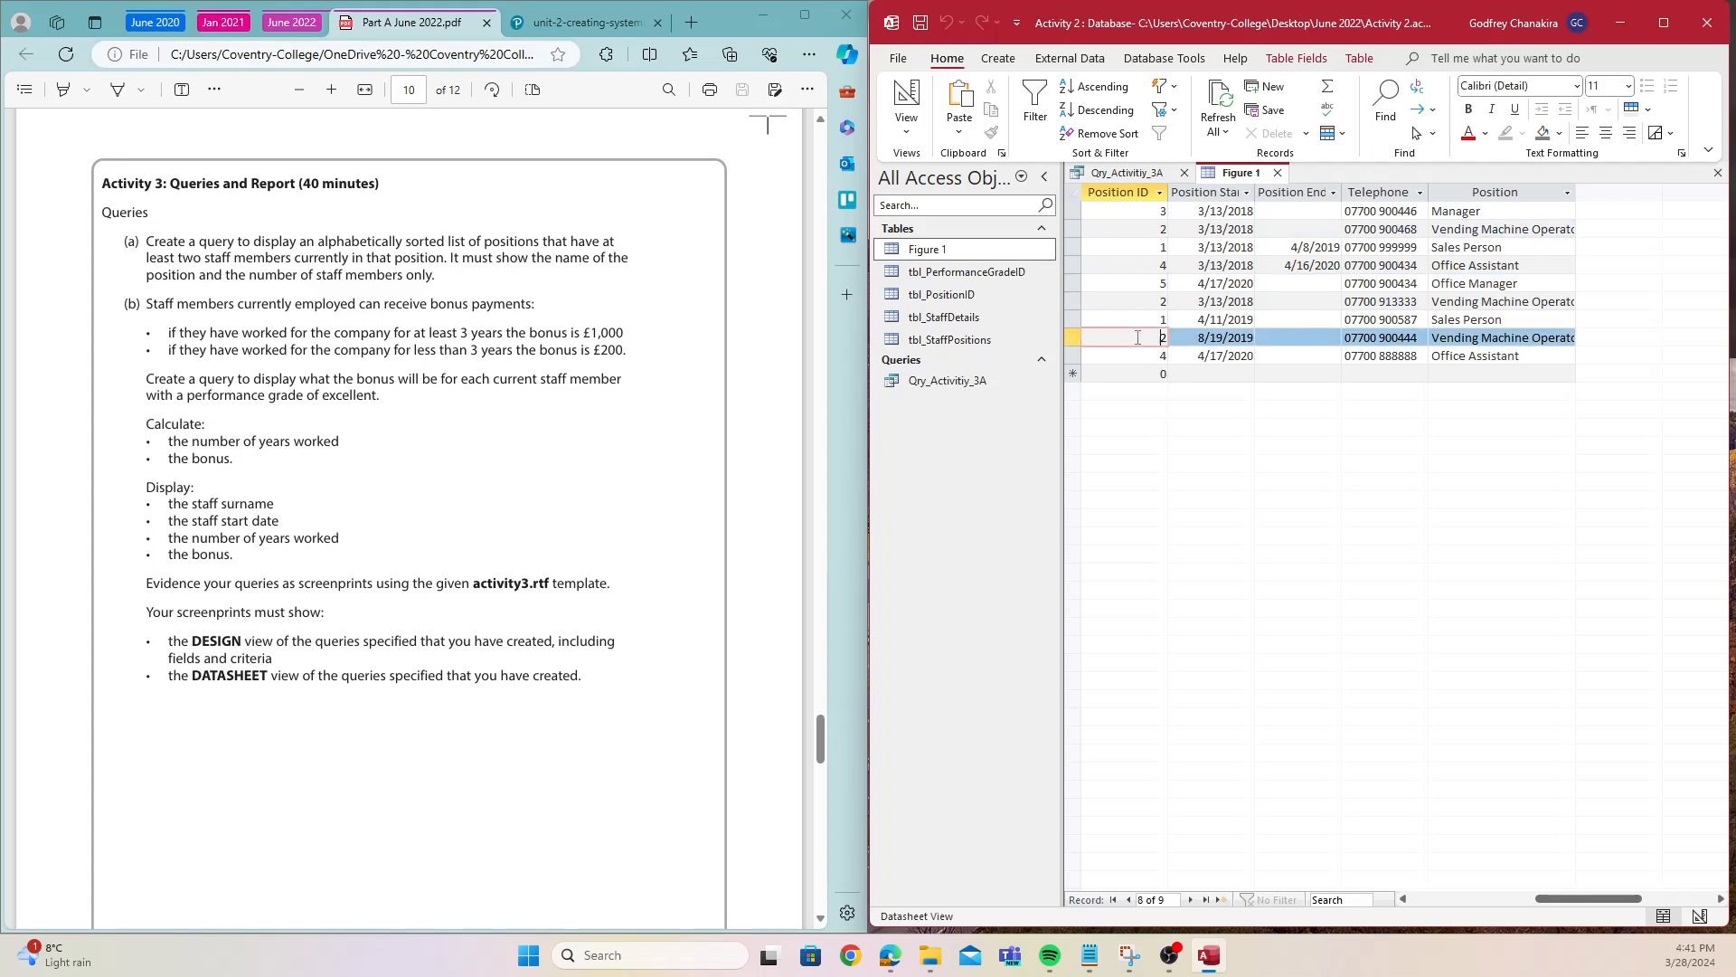
pyautogui.click(1157, 229)
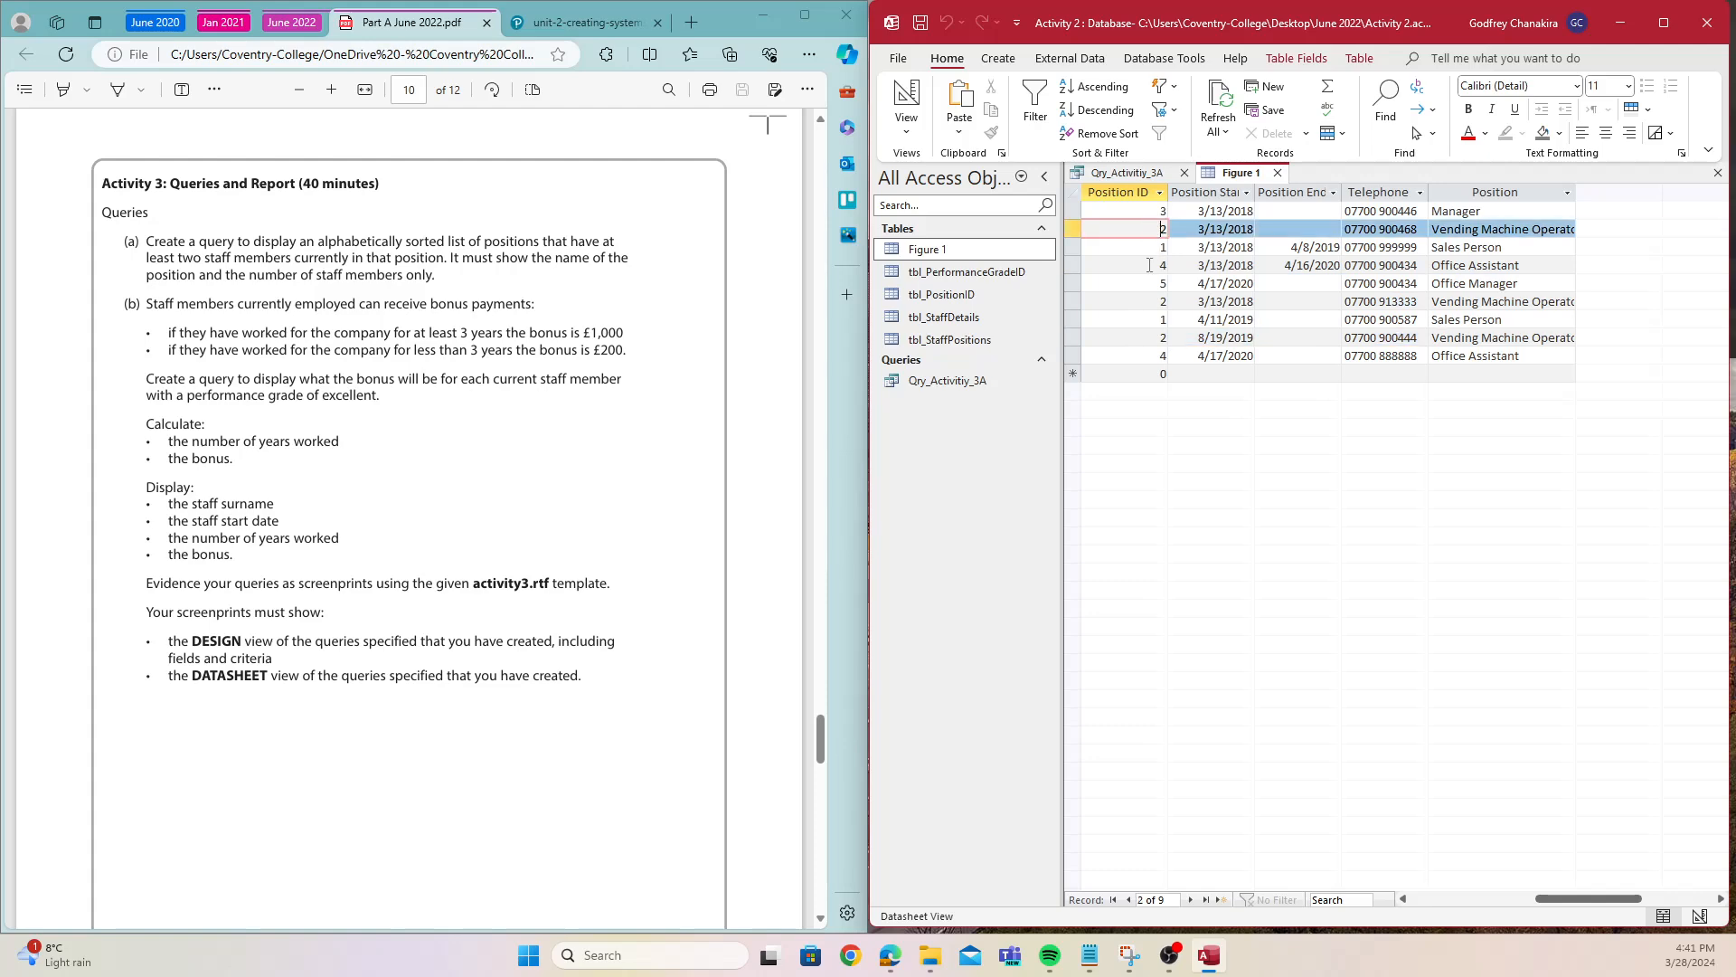
pyautogui.click(1160, 302)
pyautogui.click(1162, 338)
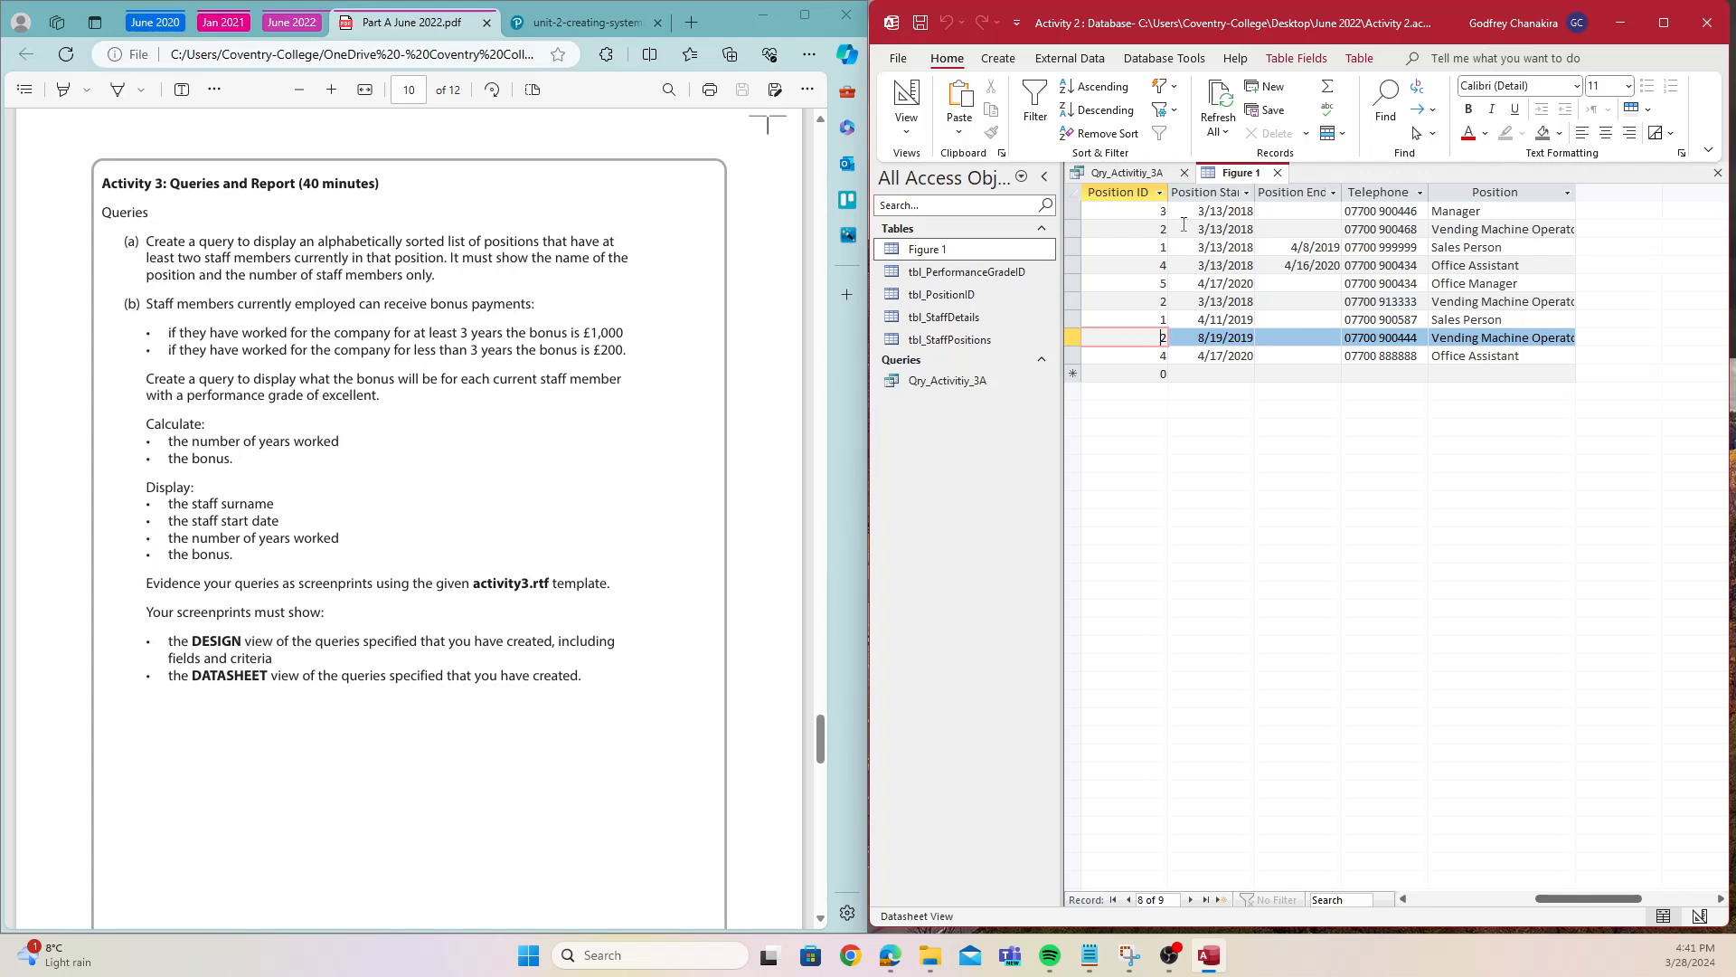
# - Add the Position ID field to Qry_Activitiy_3A in Design View, turn on Totals and set that field's total to Count
pyautogui.rightClick(1162, 174)
pyautogui.click(1187, 271)
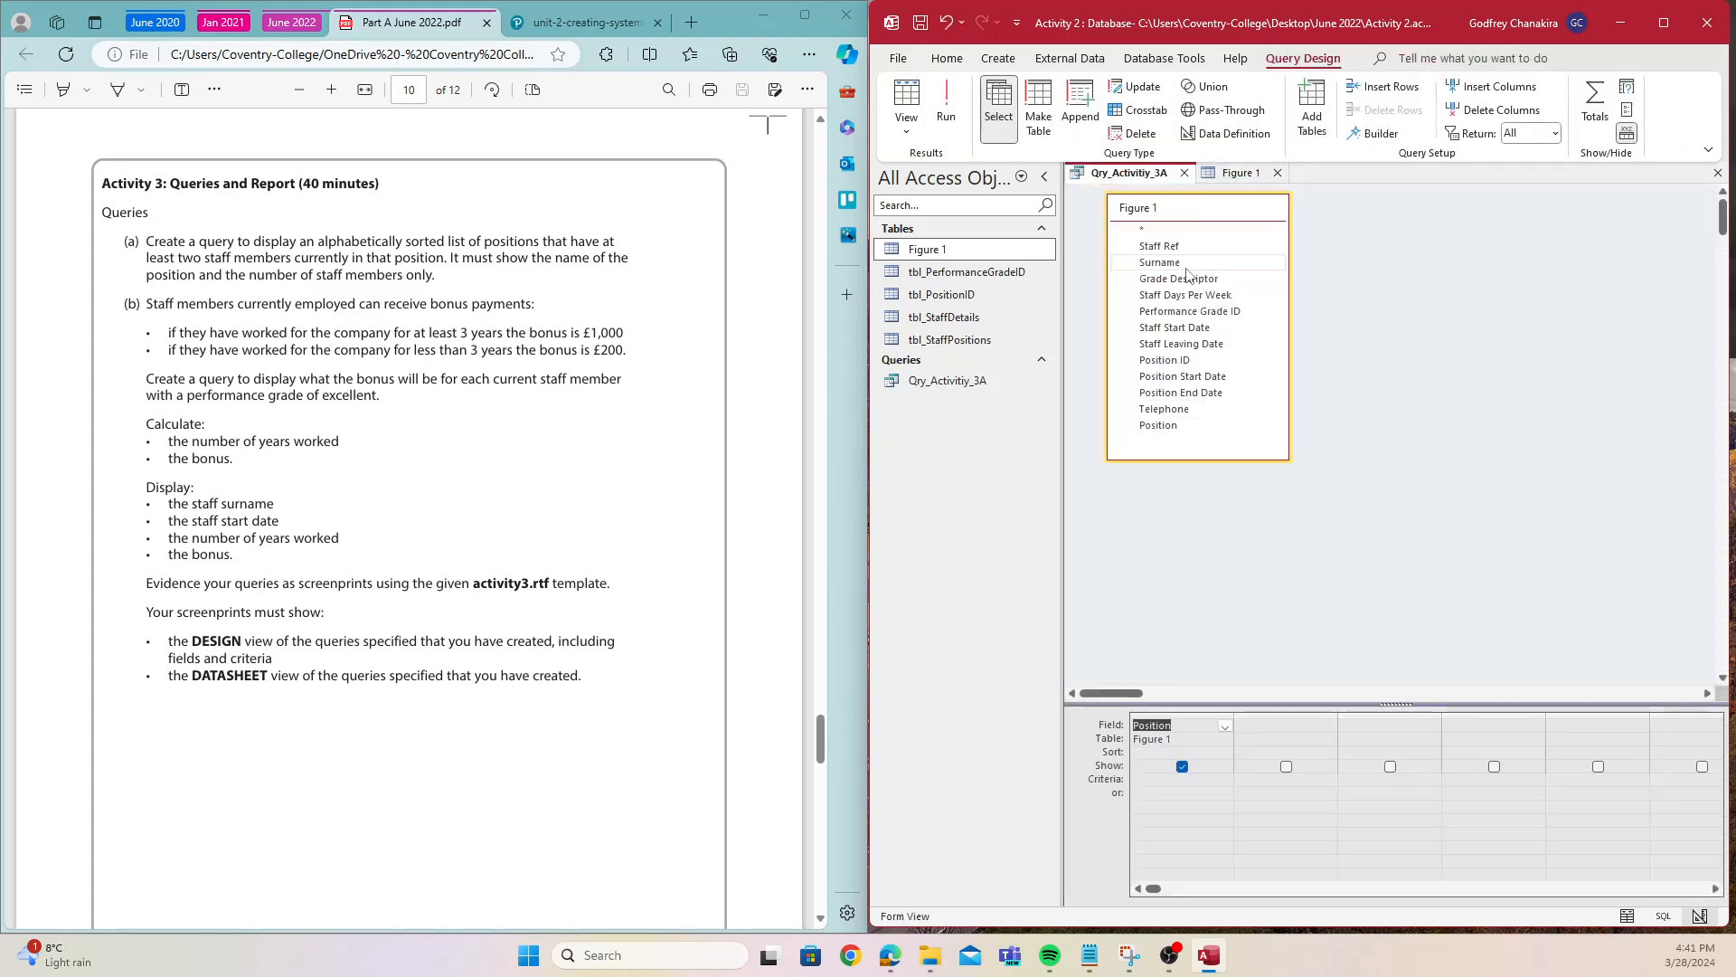
pyautogui.doubleClick(1217, 360)
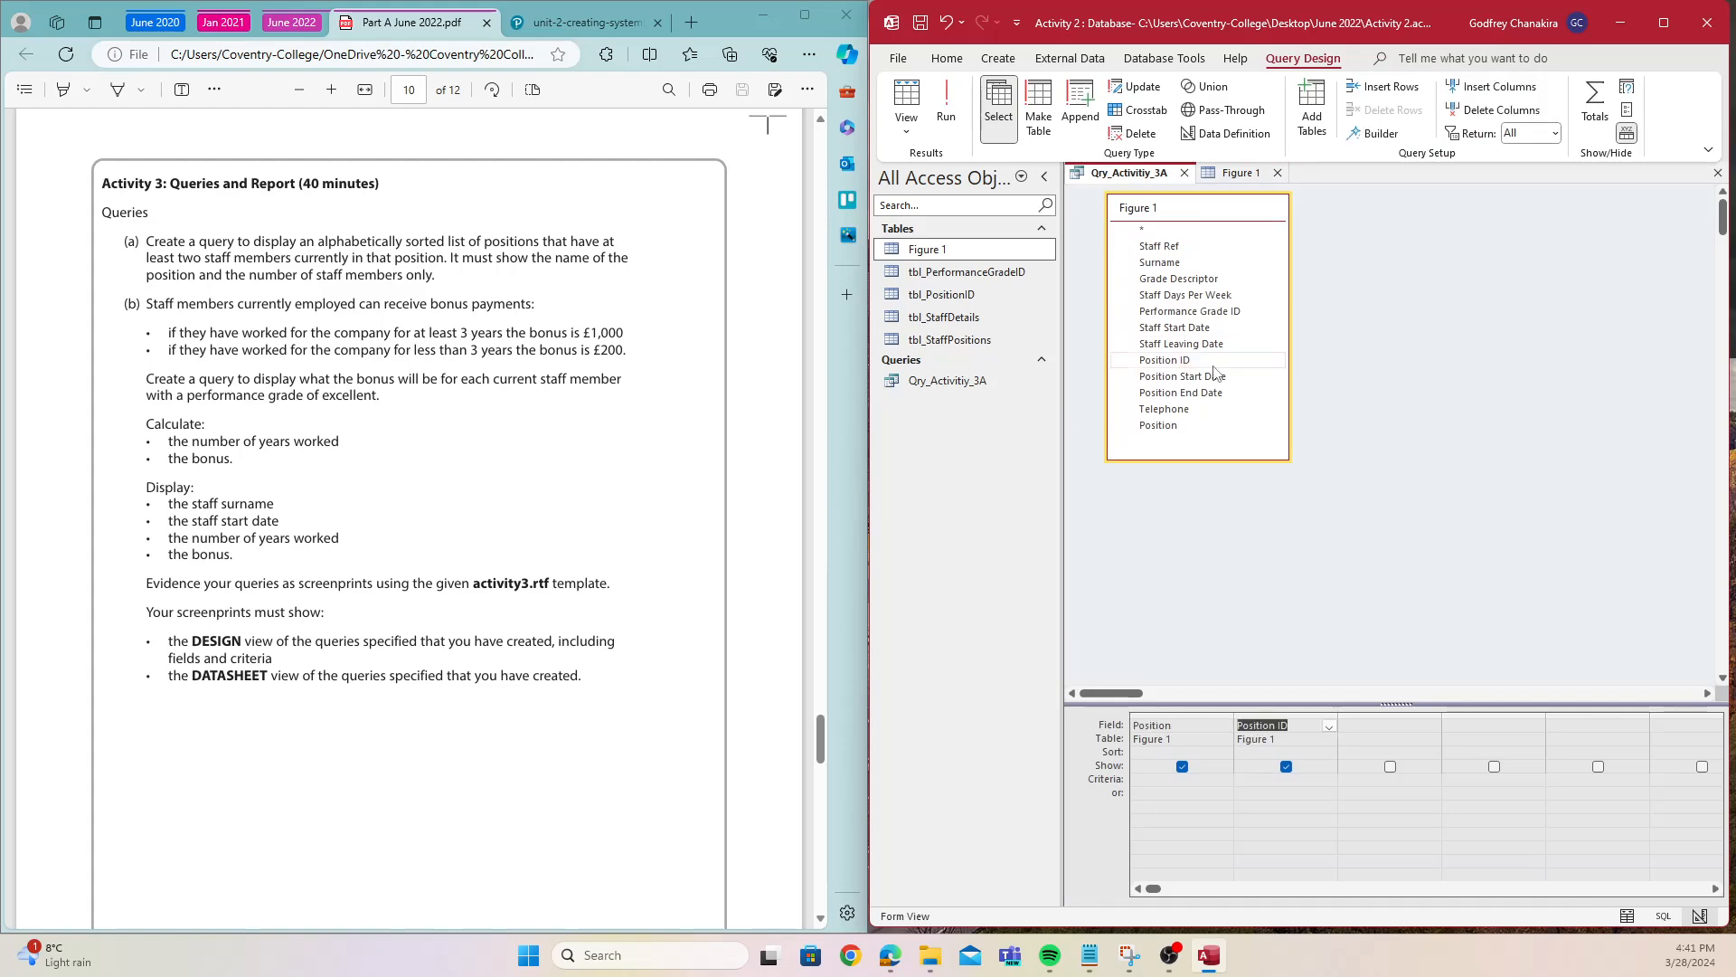
pyautogui.click(1584, 106)
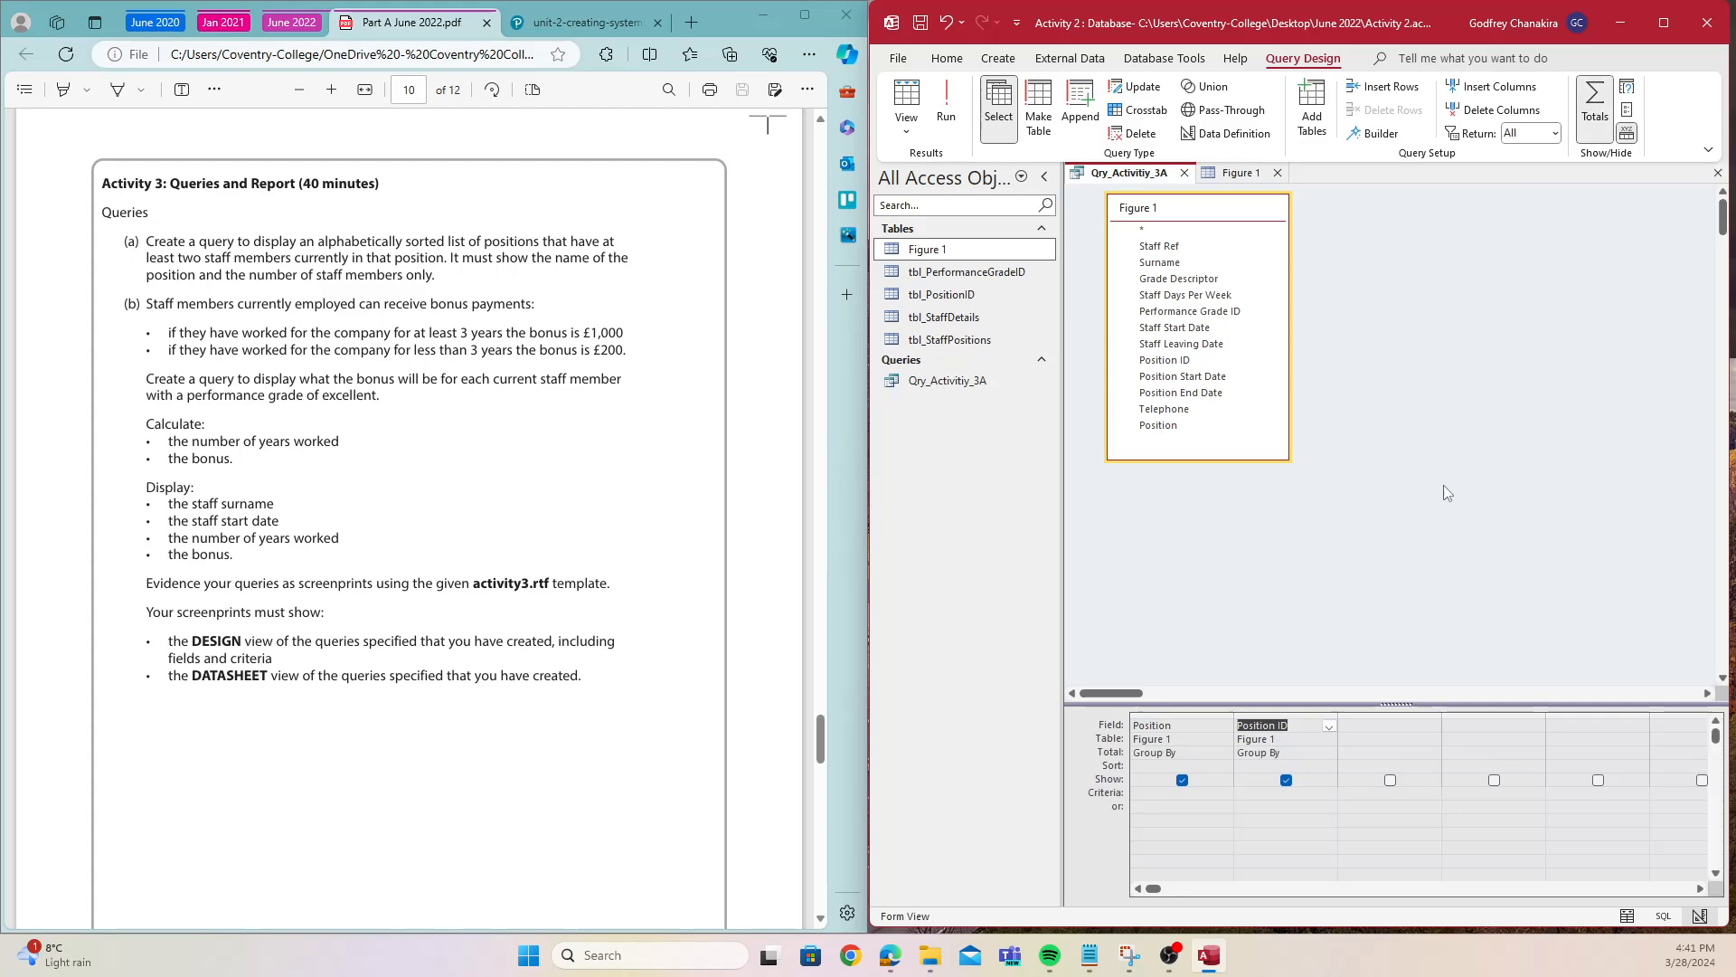
pyautogui.click(1317, 748)
pyautogui.click(1329, 753)
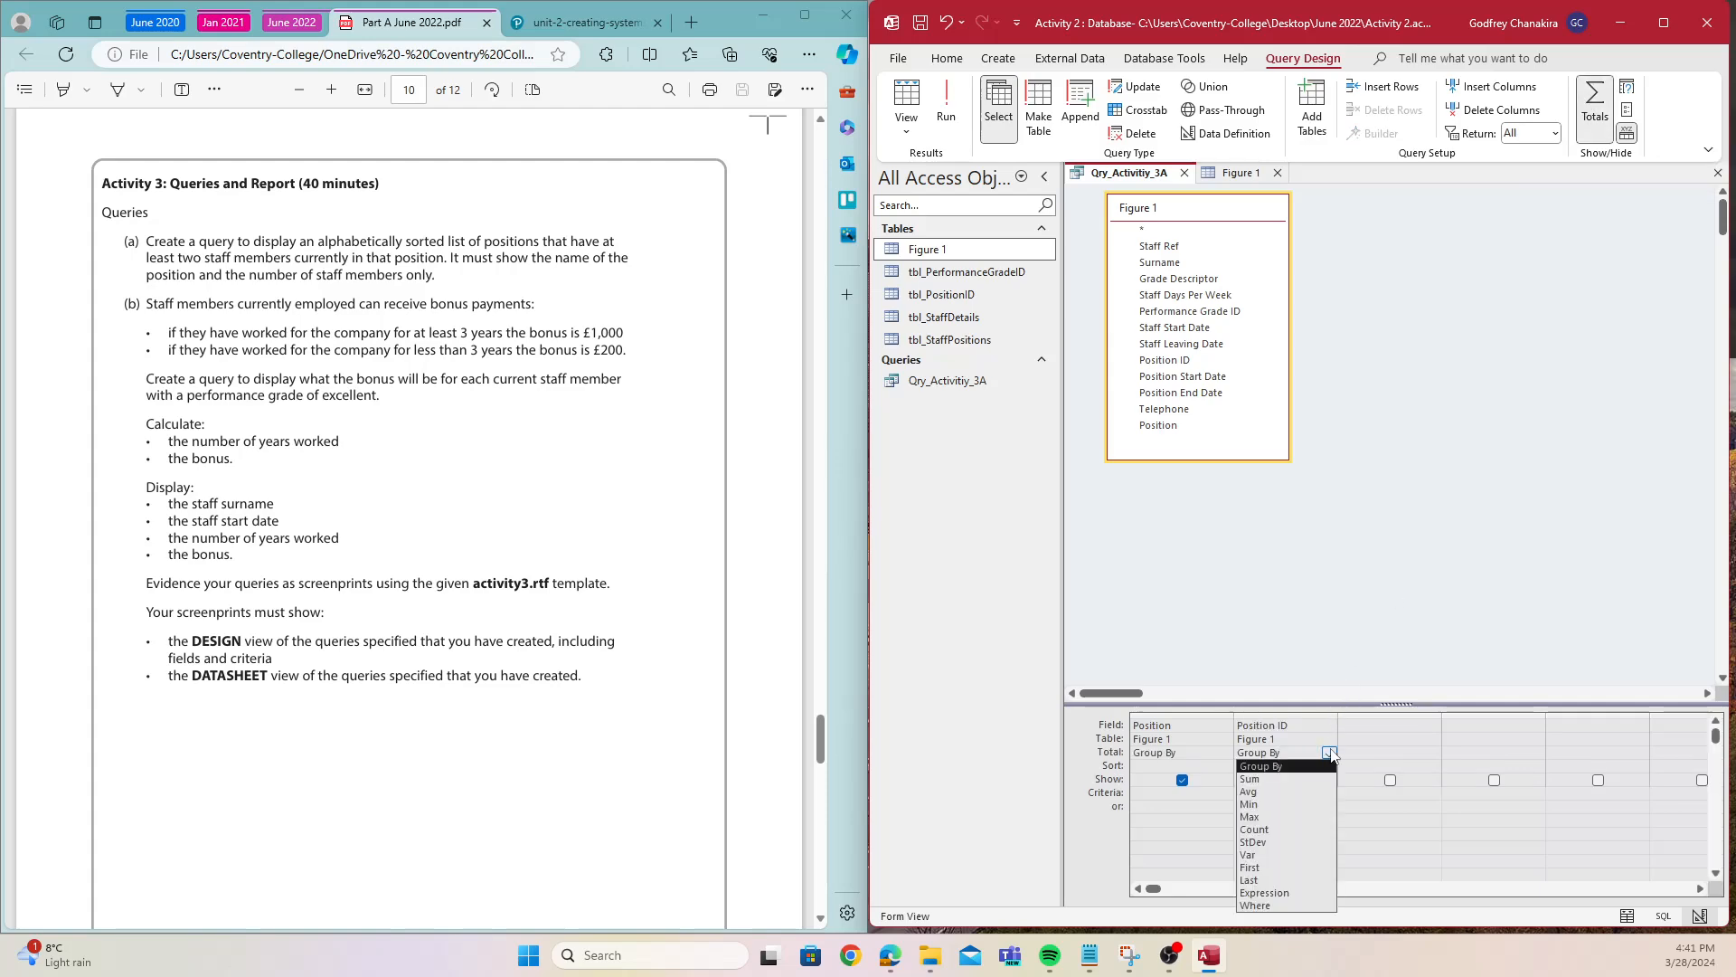
pyautogui.click(1257, 830)
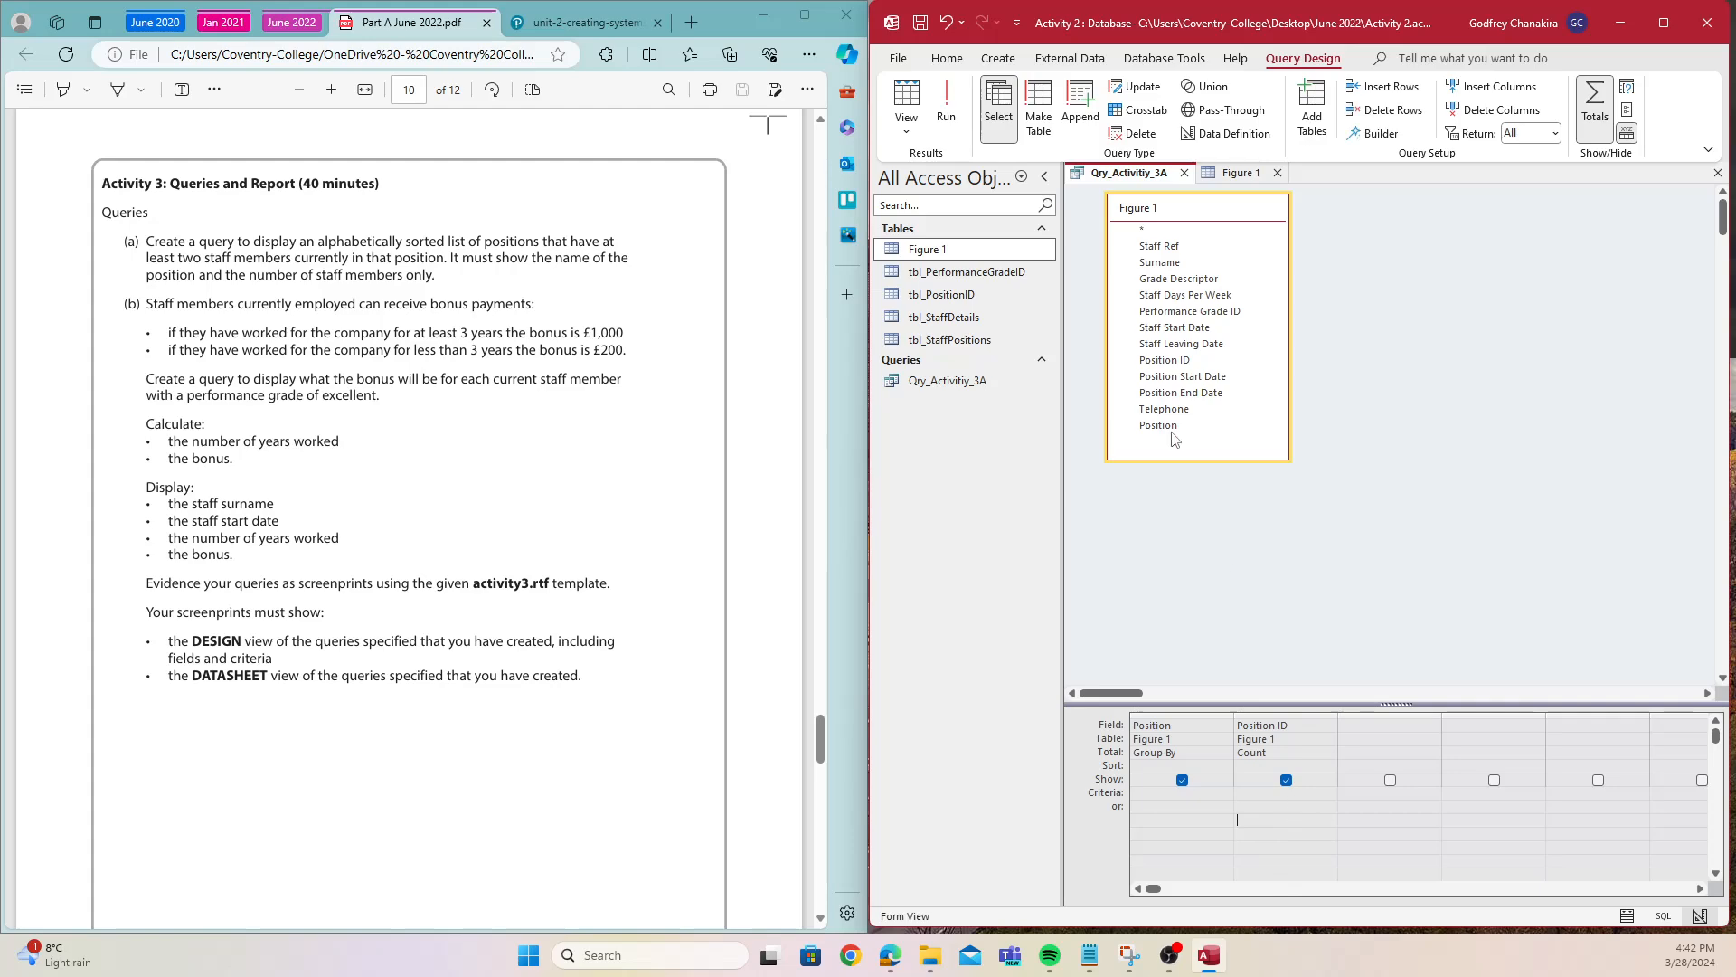
# - Run the query, widen the count column and review the staff count per position against the paper's wording
pyautogui.click(948, 107)
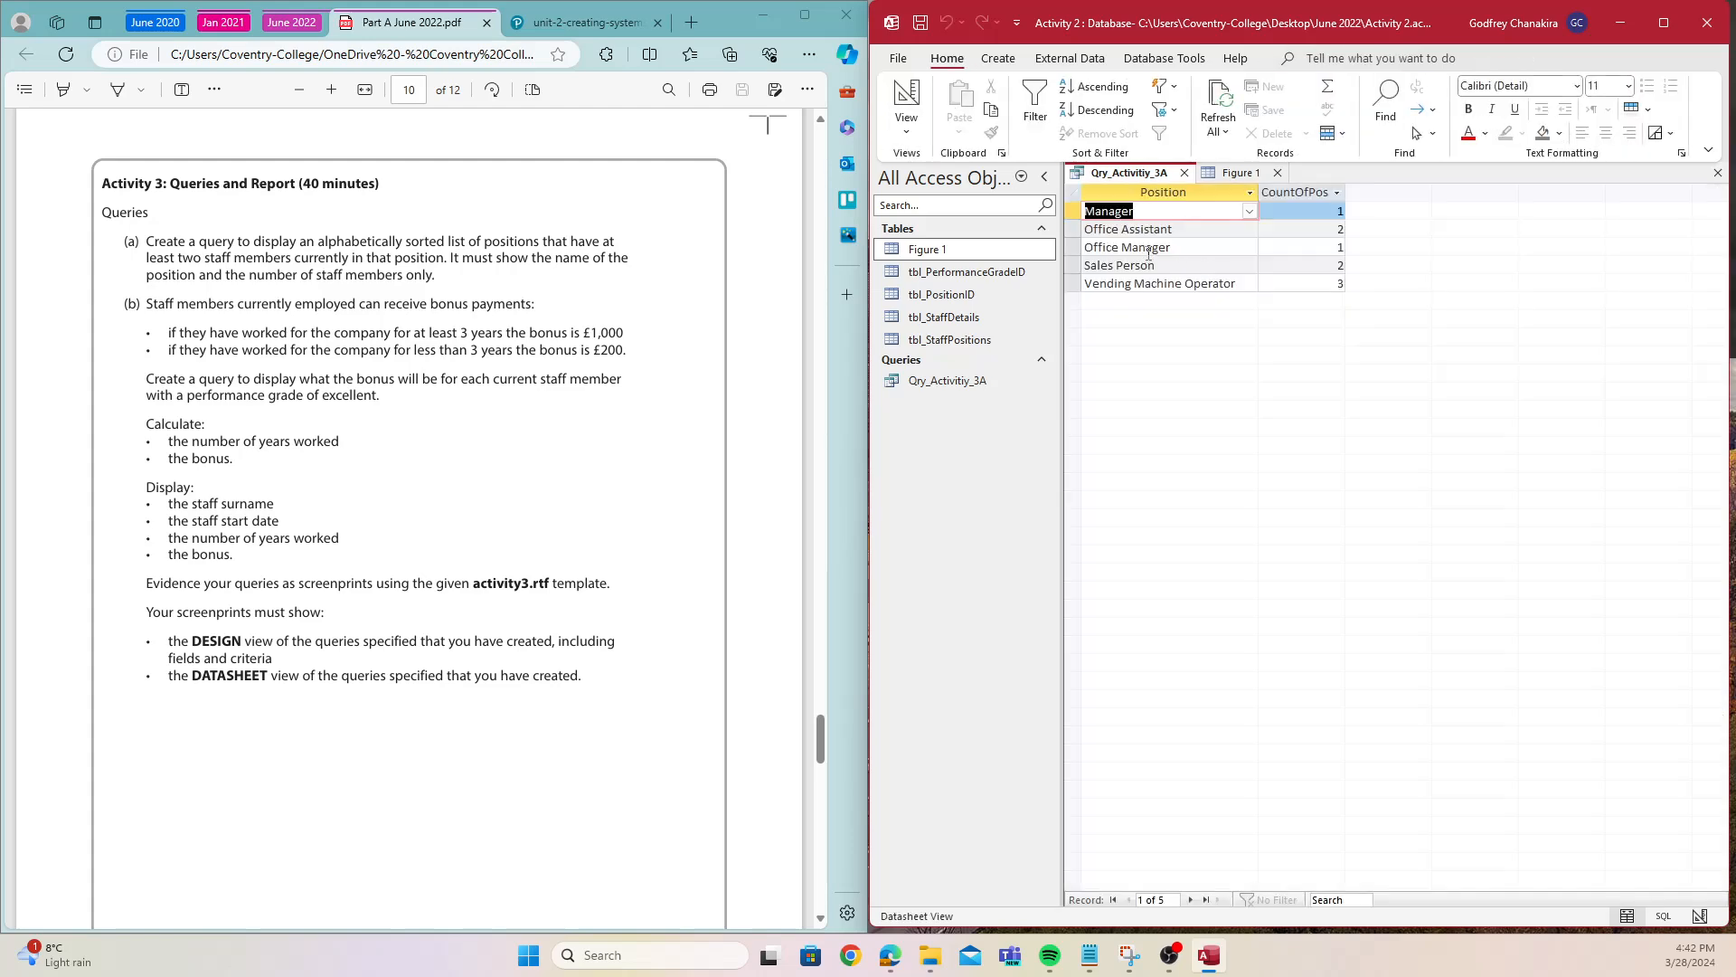
pyautogui.doubleClick(1346, 192)
pyautogui.click(1225, 286)
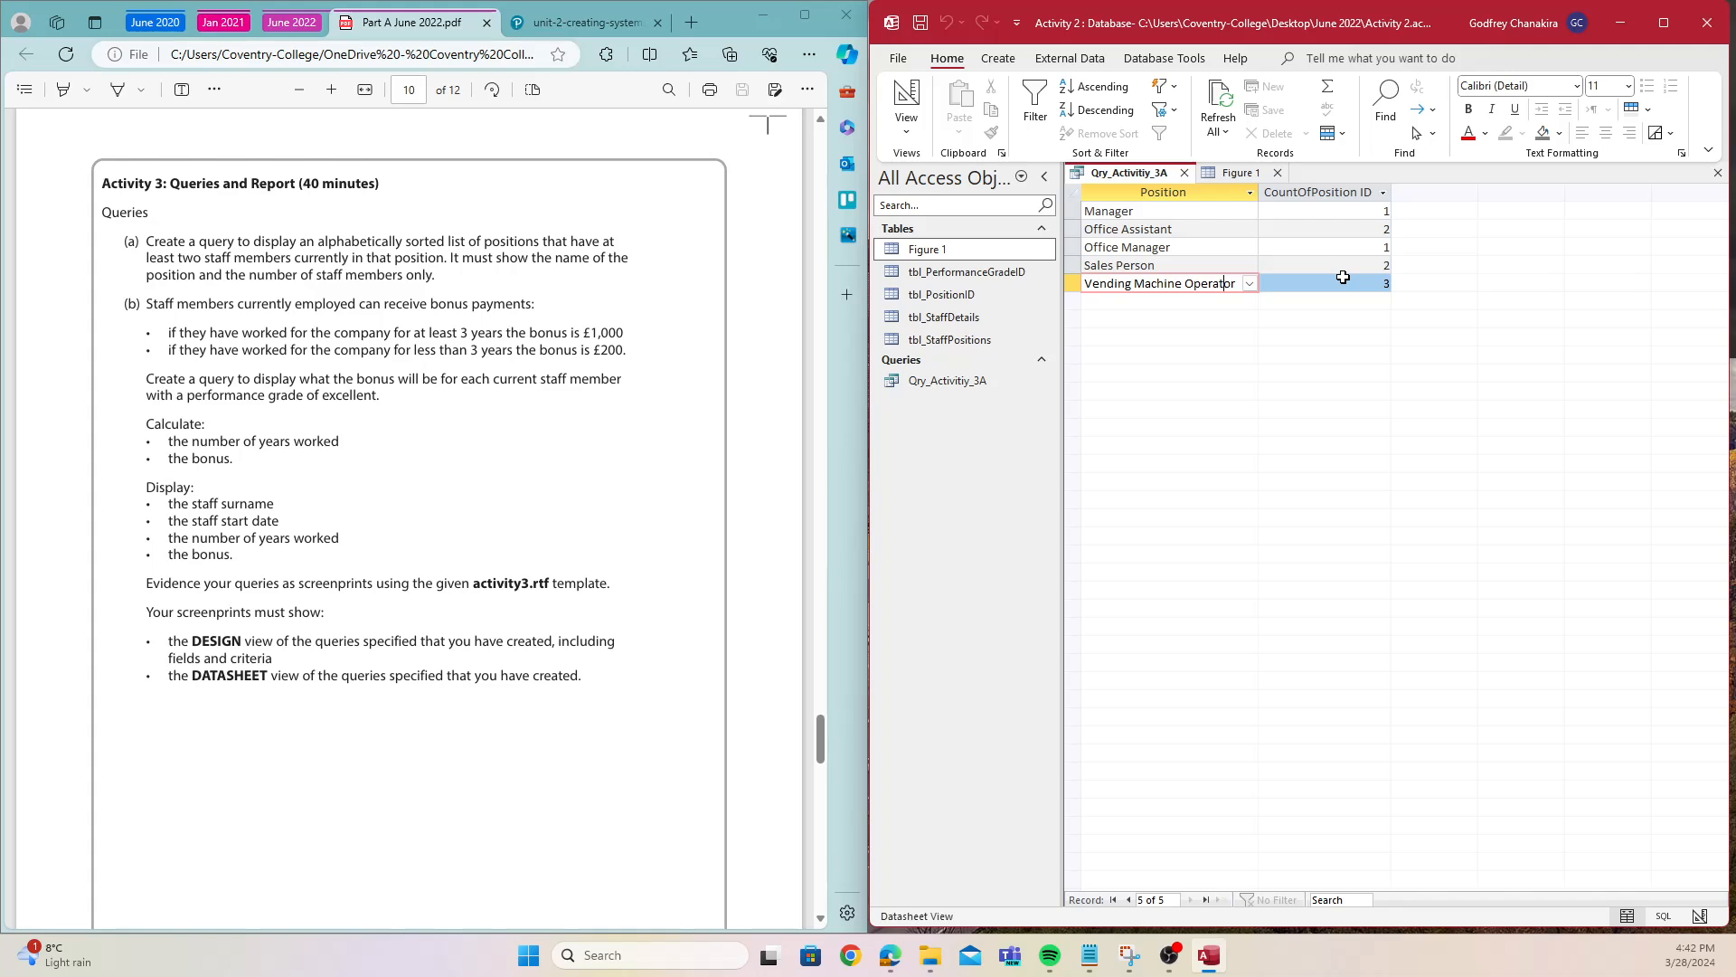
pyautogui.click(1359, 229)
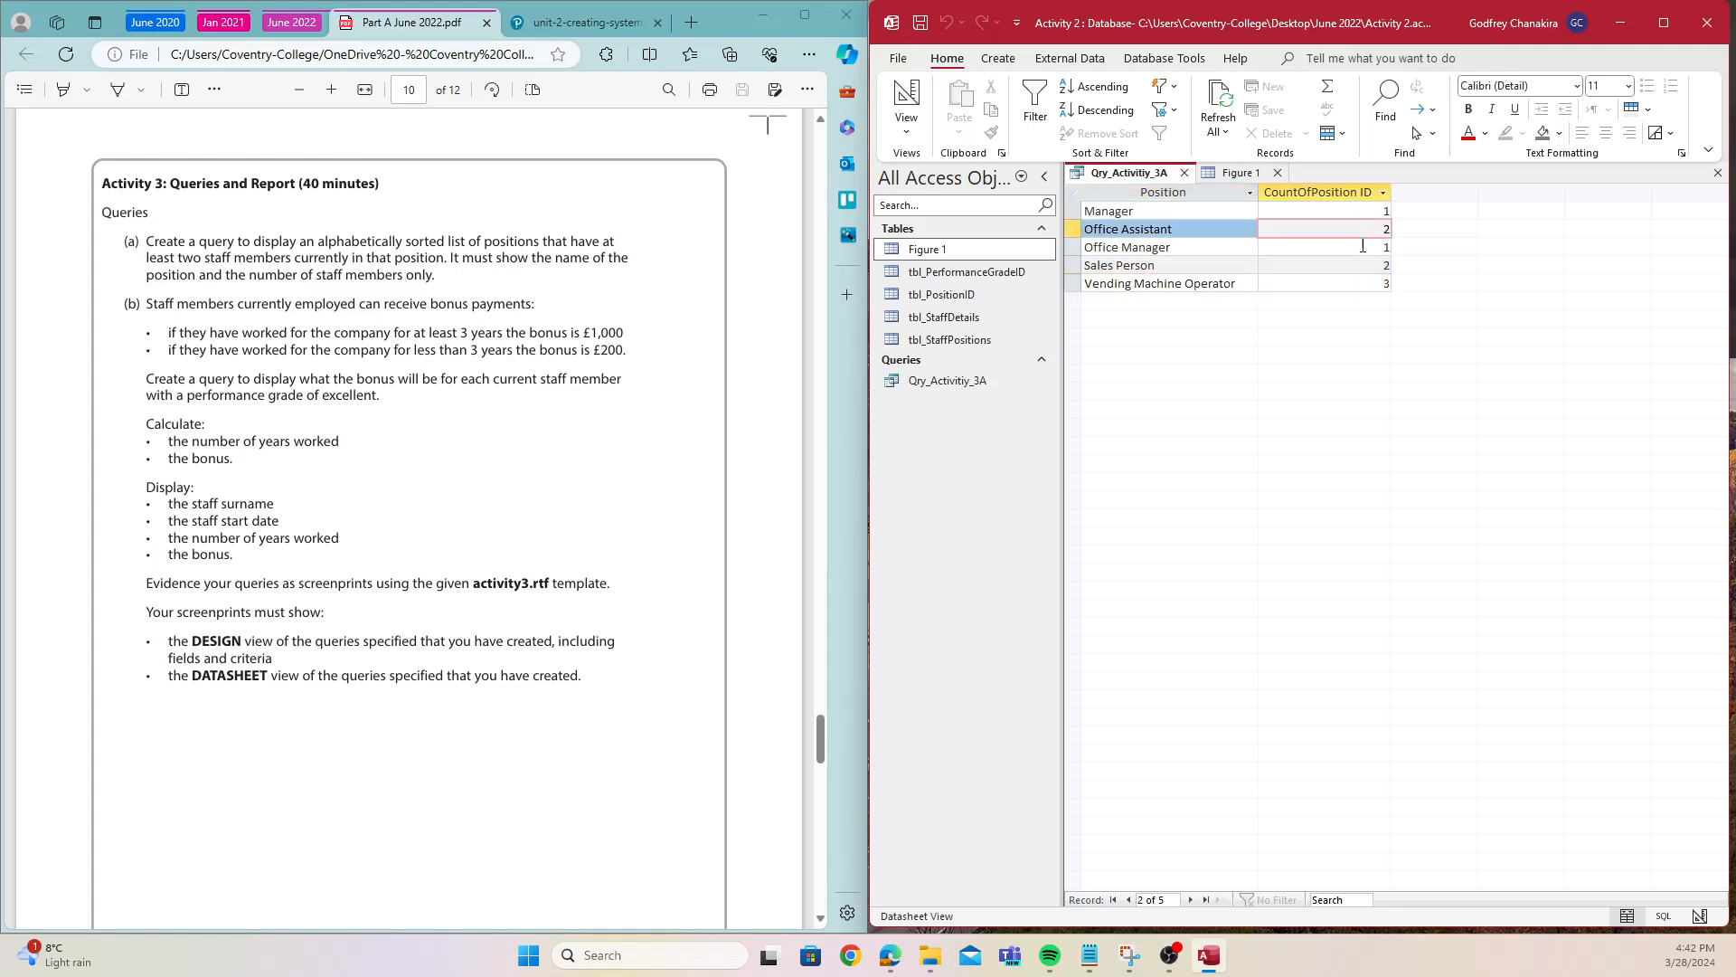
pyautogui.click(1353, 263)
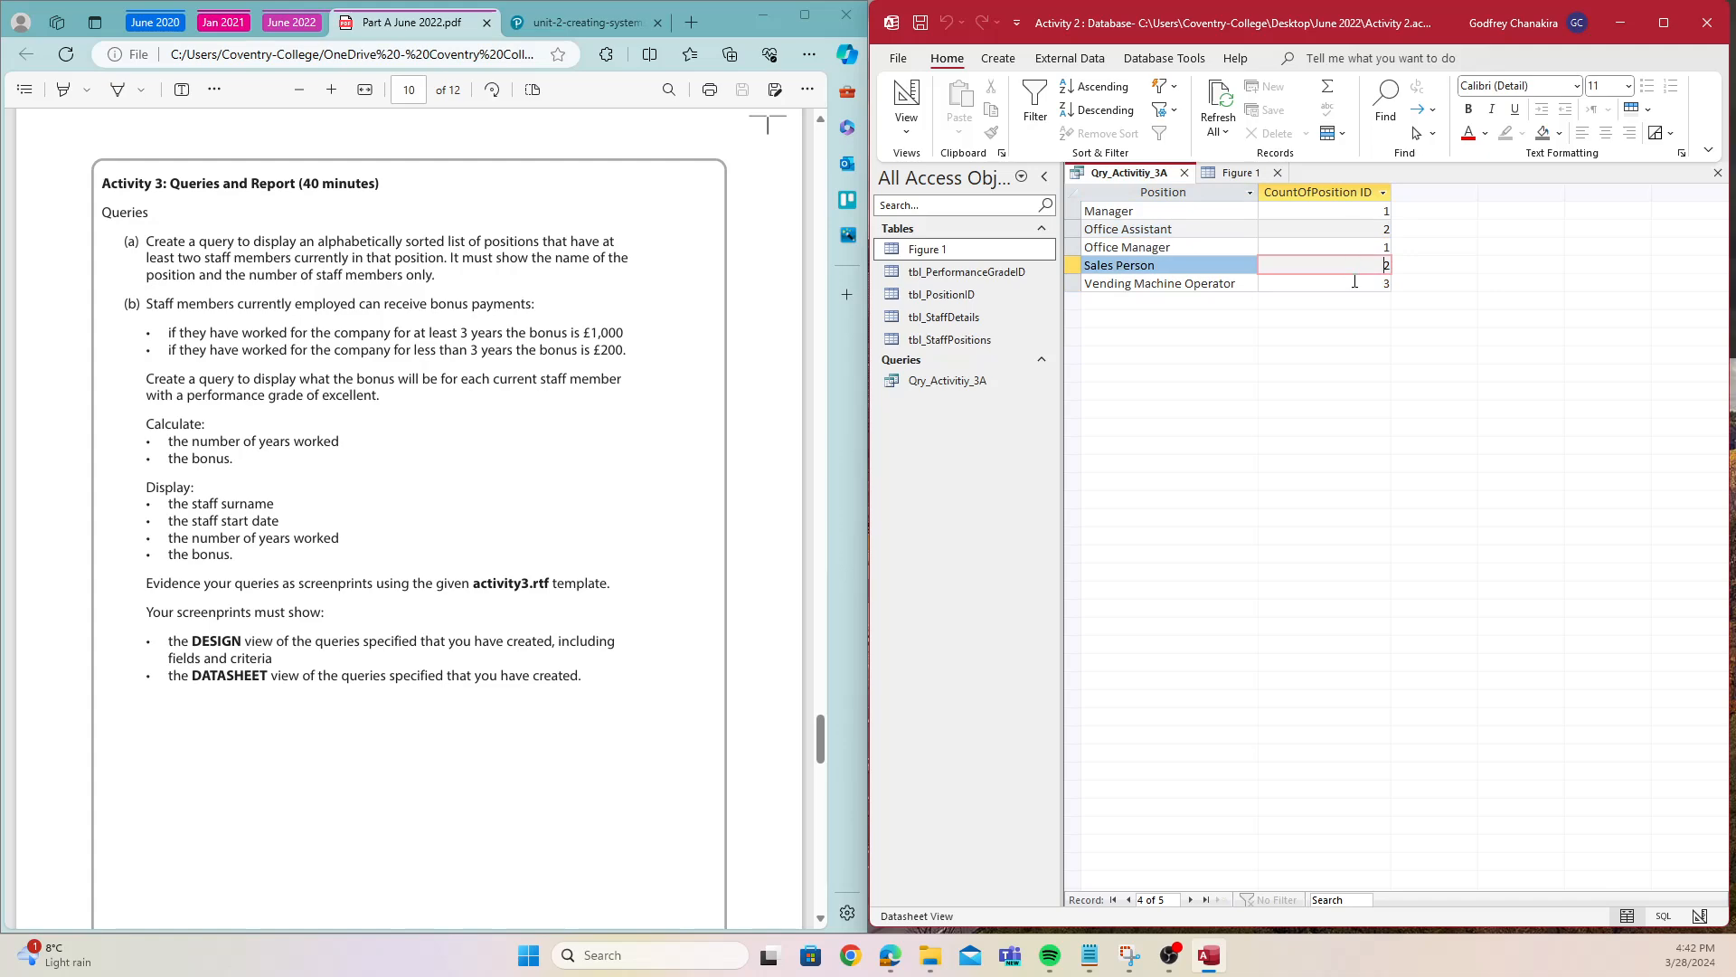
pyautogui.click(1354, 281)
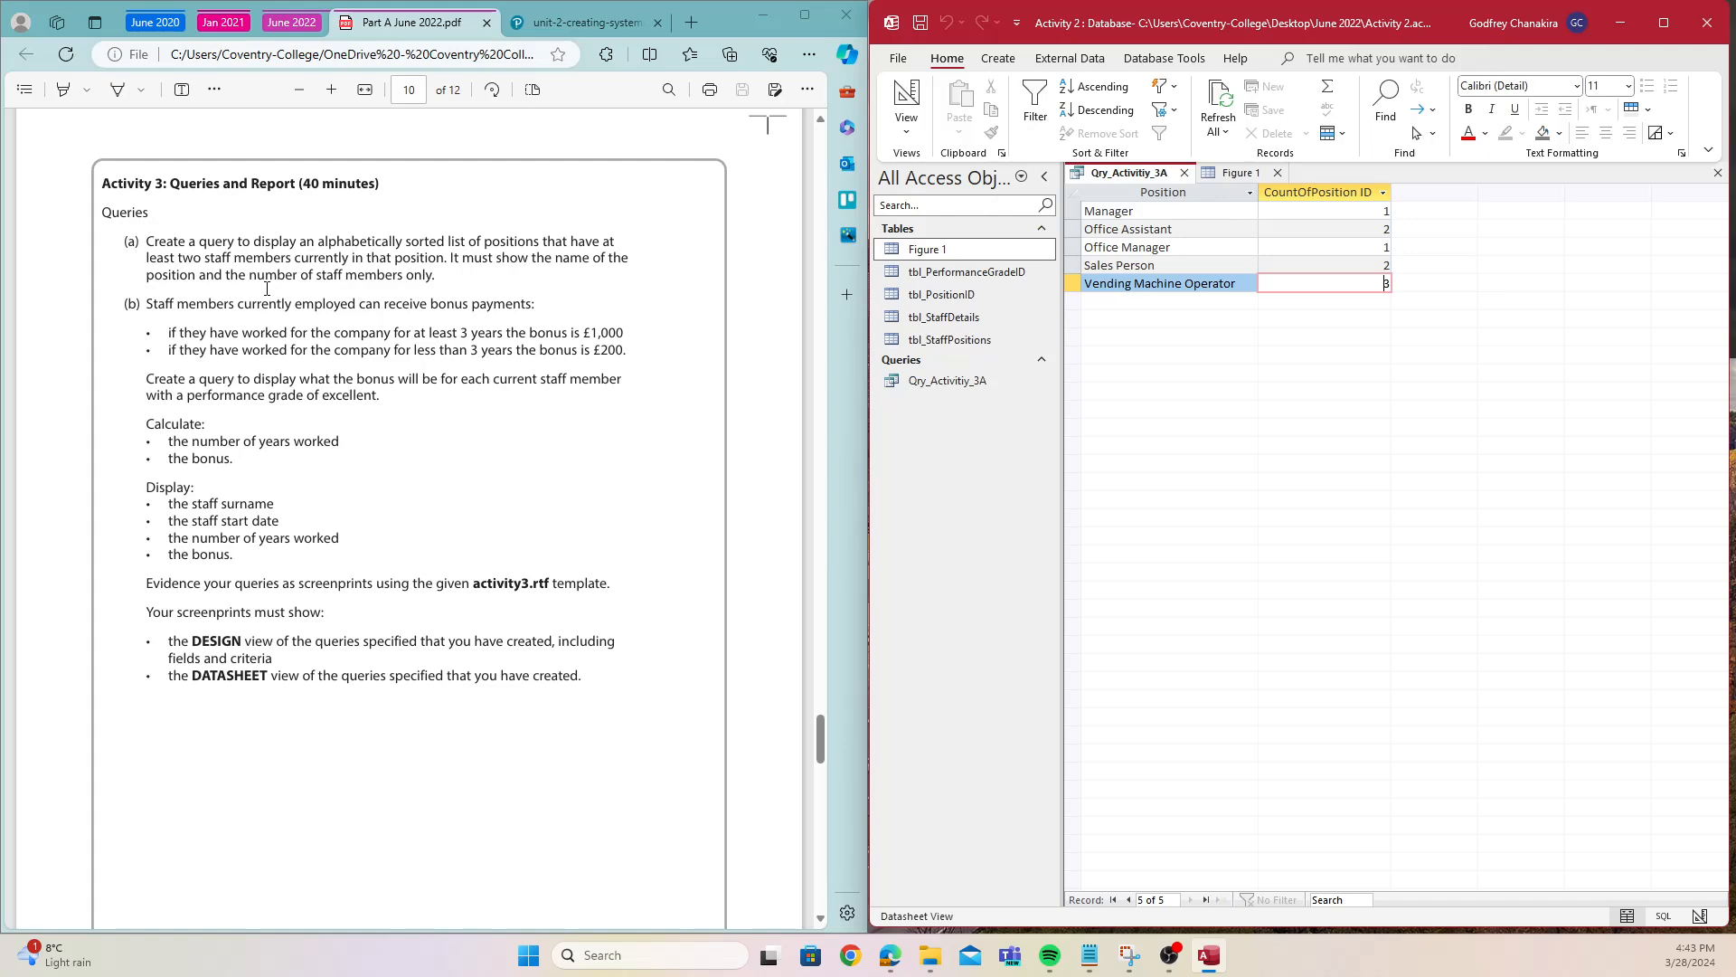
pyautogui.moveTo(252, 277); pyautogui.dragTo(406, 276)
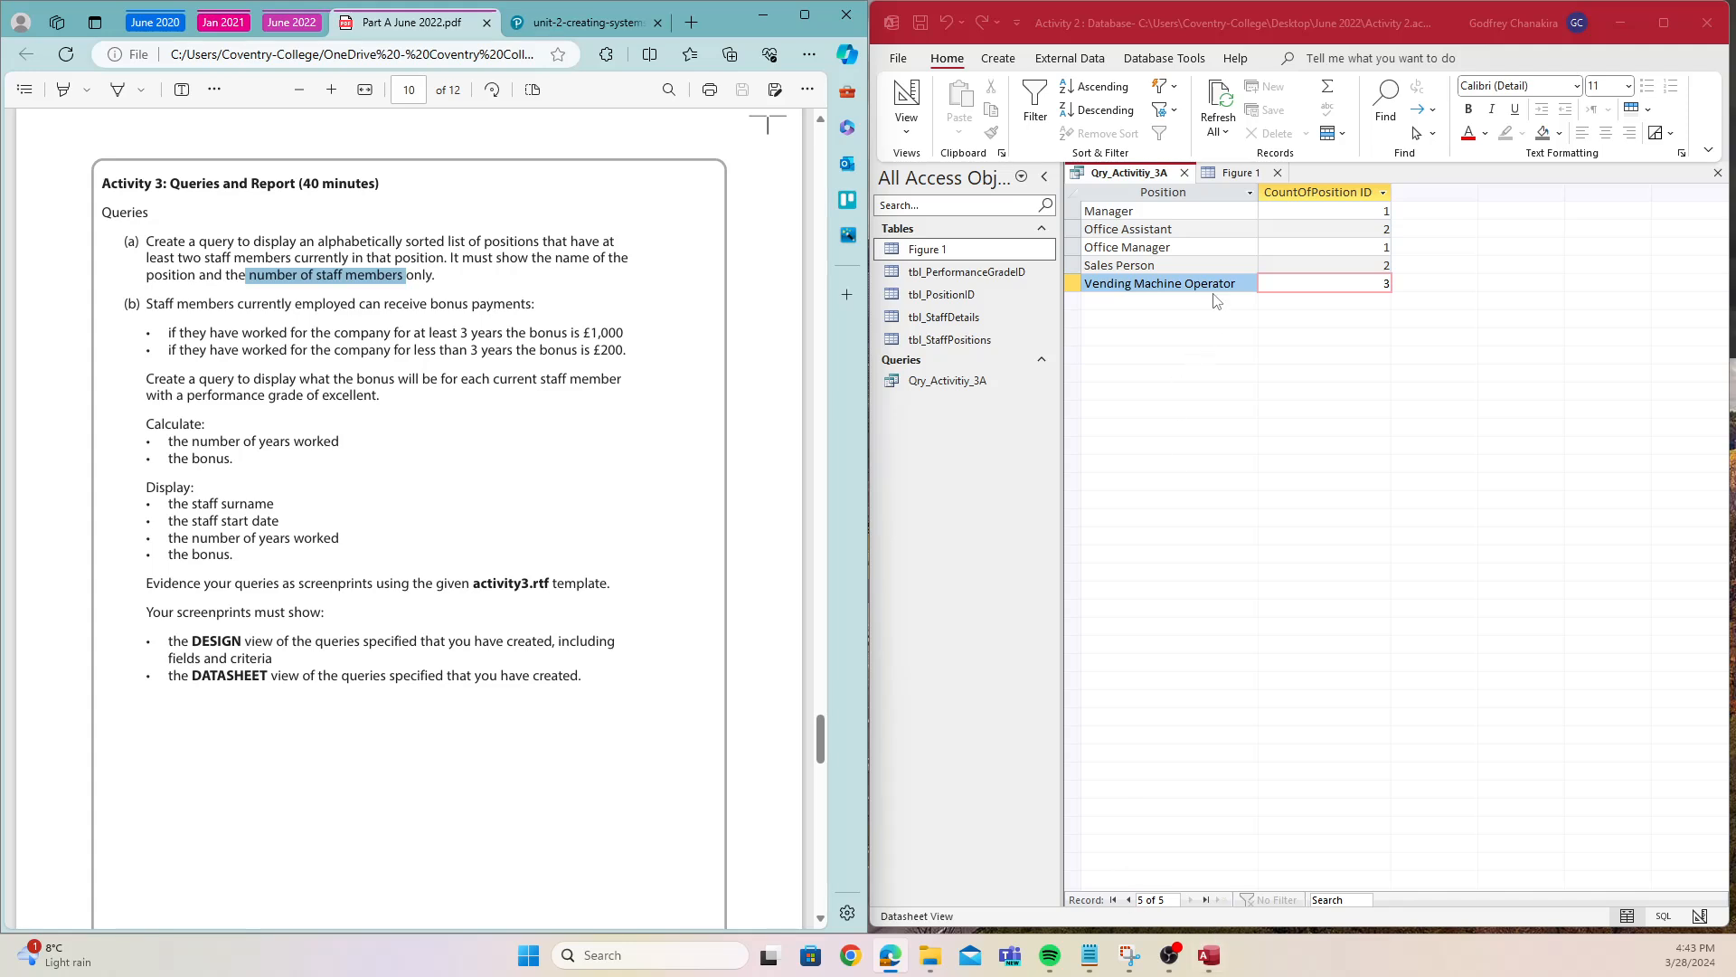
# - Give the counted Position ID field the alias Num_Of_Staff in Design View and copy the whole field expression
pyautogui.click(1121, 173)
pyautogui.rightClick(1121, 177)
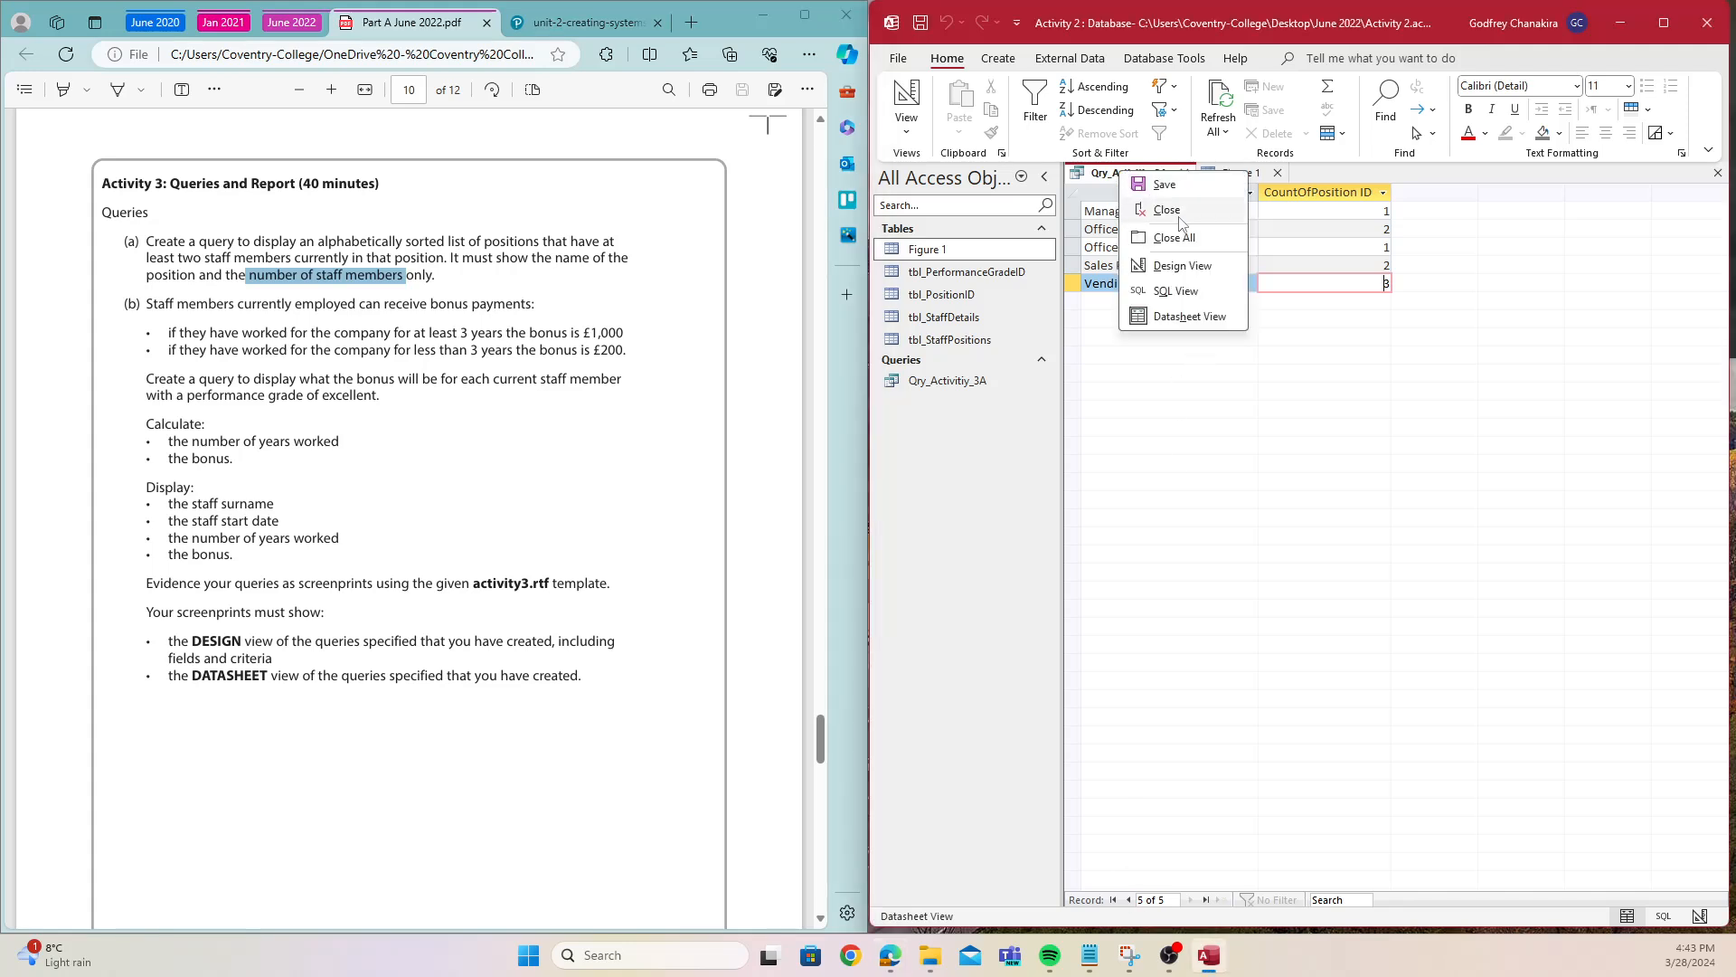
pyautogui.click(1174, 262)
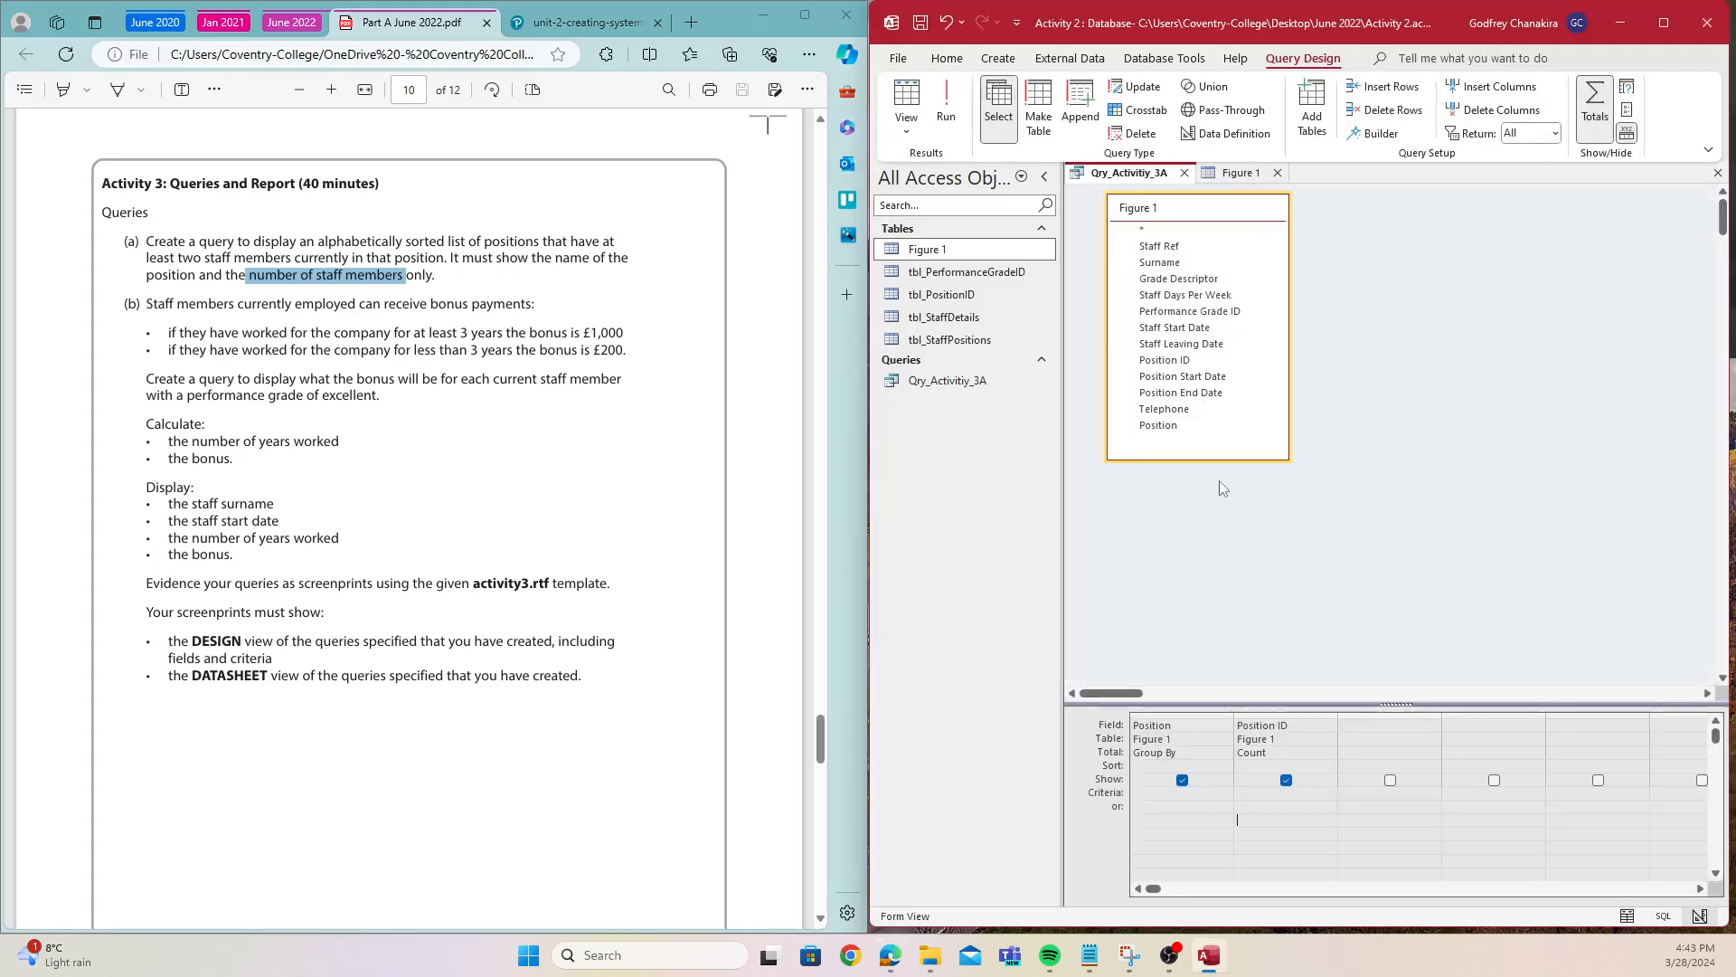
pyautogui.click(1237, 728)
pyautogui.write('Num_Of_Staff: Po')
pyautogui.moveTo(1238, 724); pyautogui.dragTo(1392, 729)
pyautogui.hotkey('ctrl', 'c')
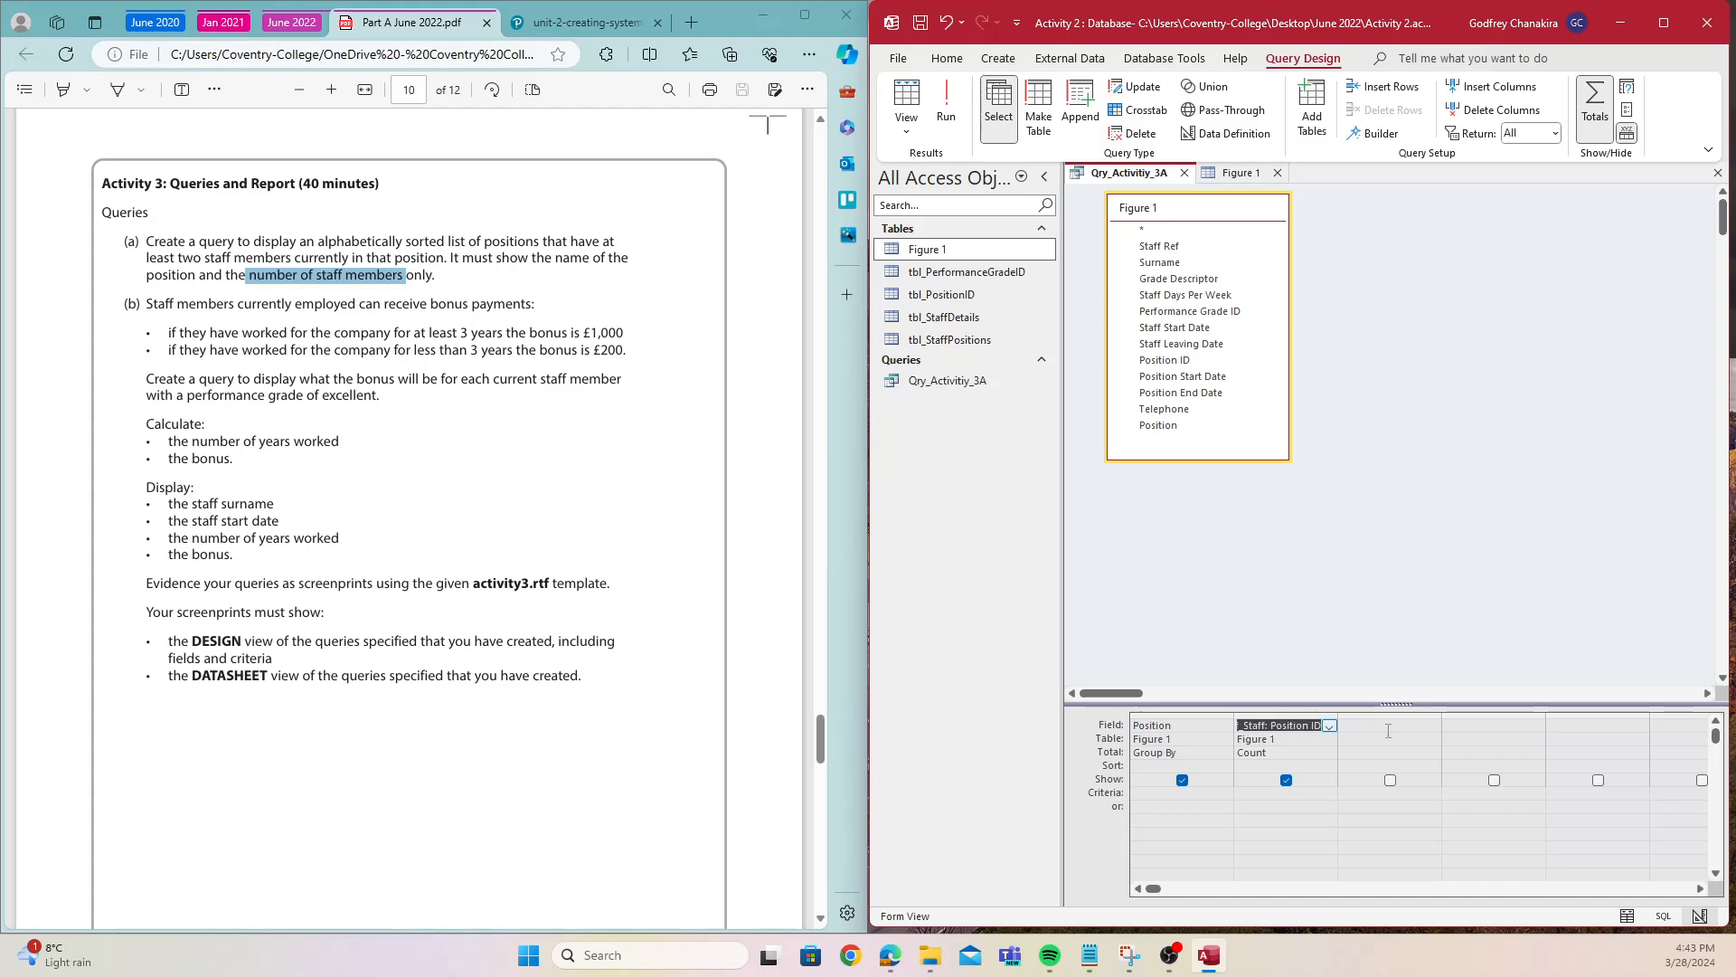
# - Switch to Notepad and replace its whole text with the copied expression Num_Of_Staff: Position ID
pyautogui.click(1089, 956)
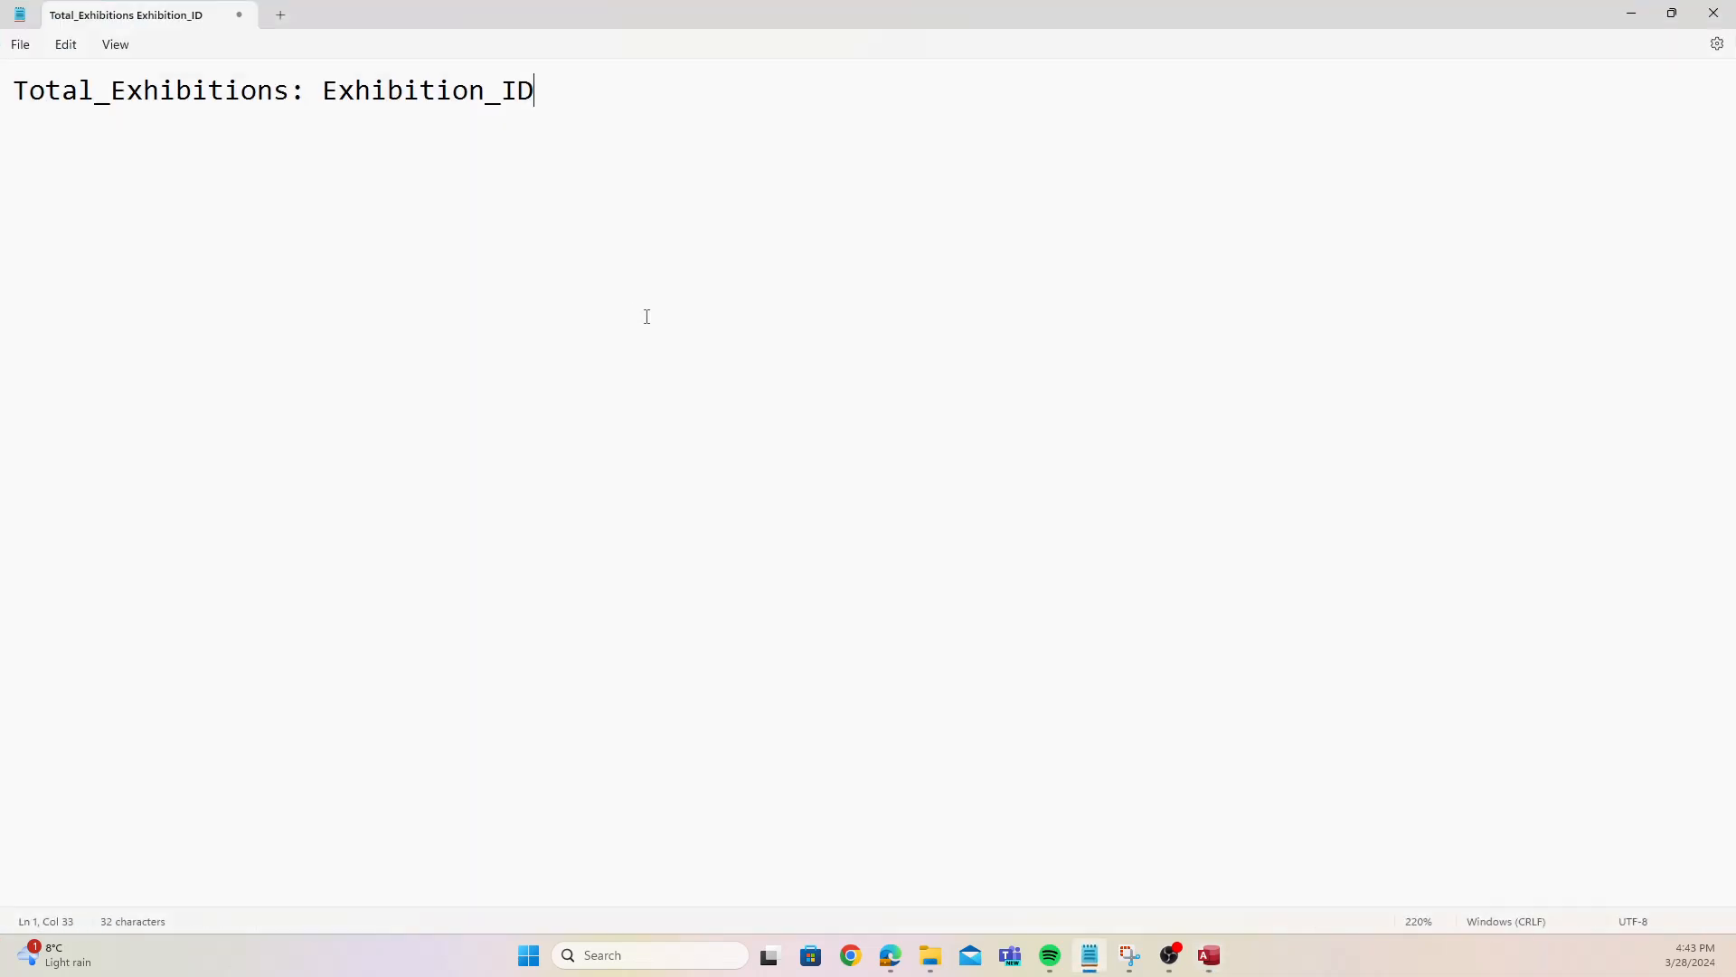
pyautogui.hotkey('ctrl', 'a')
pyautogui.hotkey('ctrl', 'v')
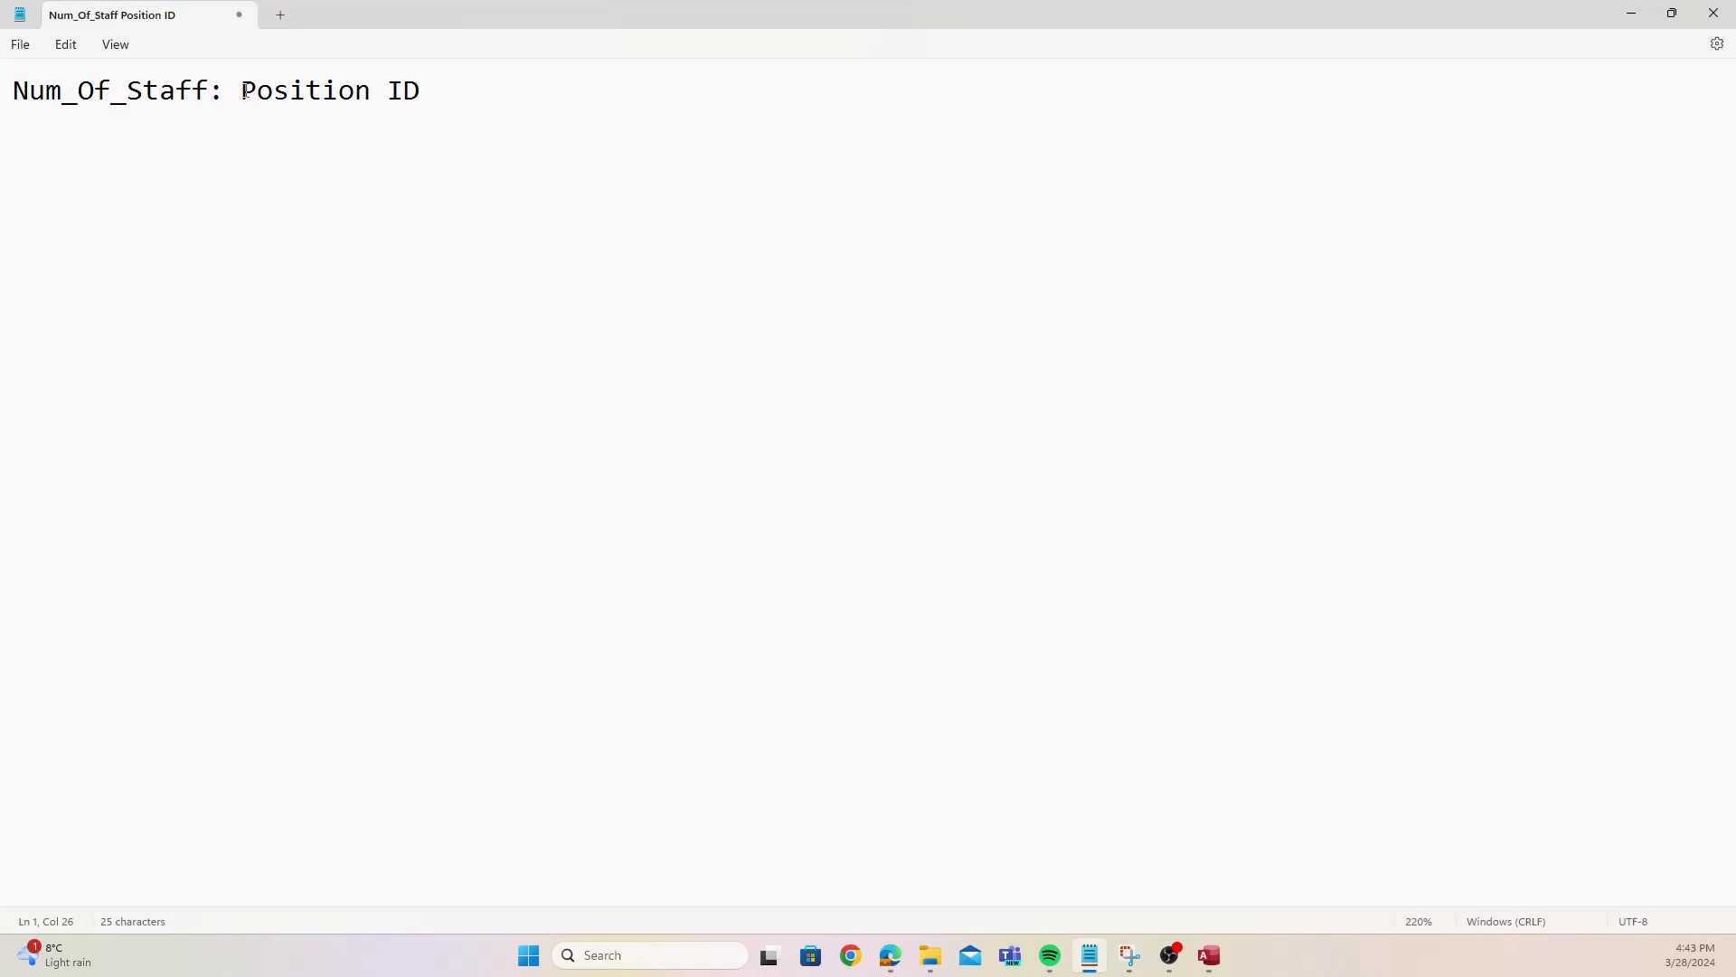
# - Copy and remove the Num_Of_Staff: alias so only Position ID is left, and paste it back in front of the field name
pyautogui.moveTo(226, 94); pyautogui.dragTo(18, 103)
pyautogui.hotkey('ctrl', 'c')
pyautogui.press('Delete')
pyautogui.press('Delete')
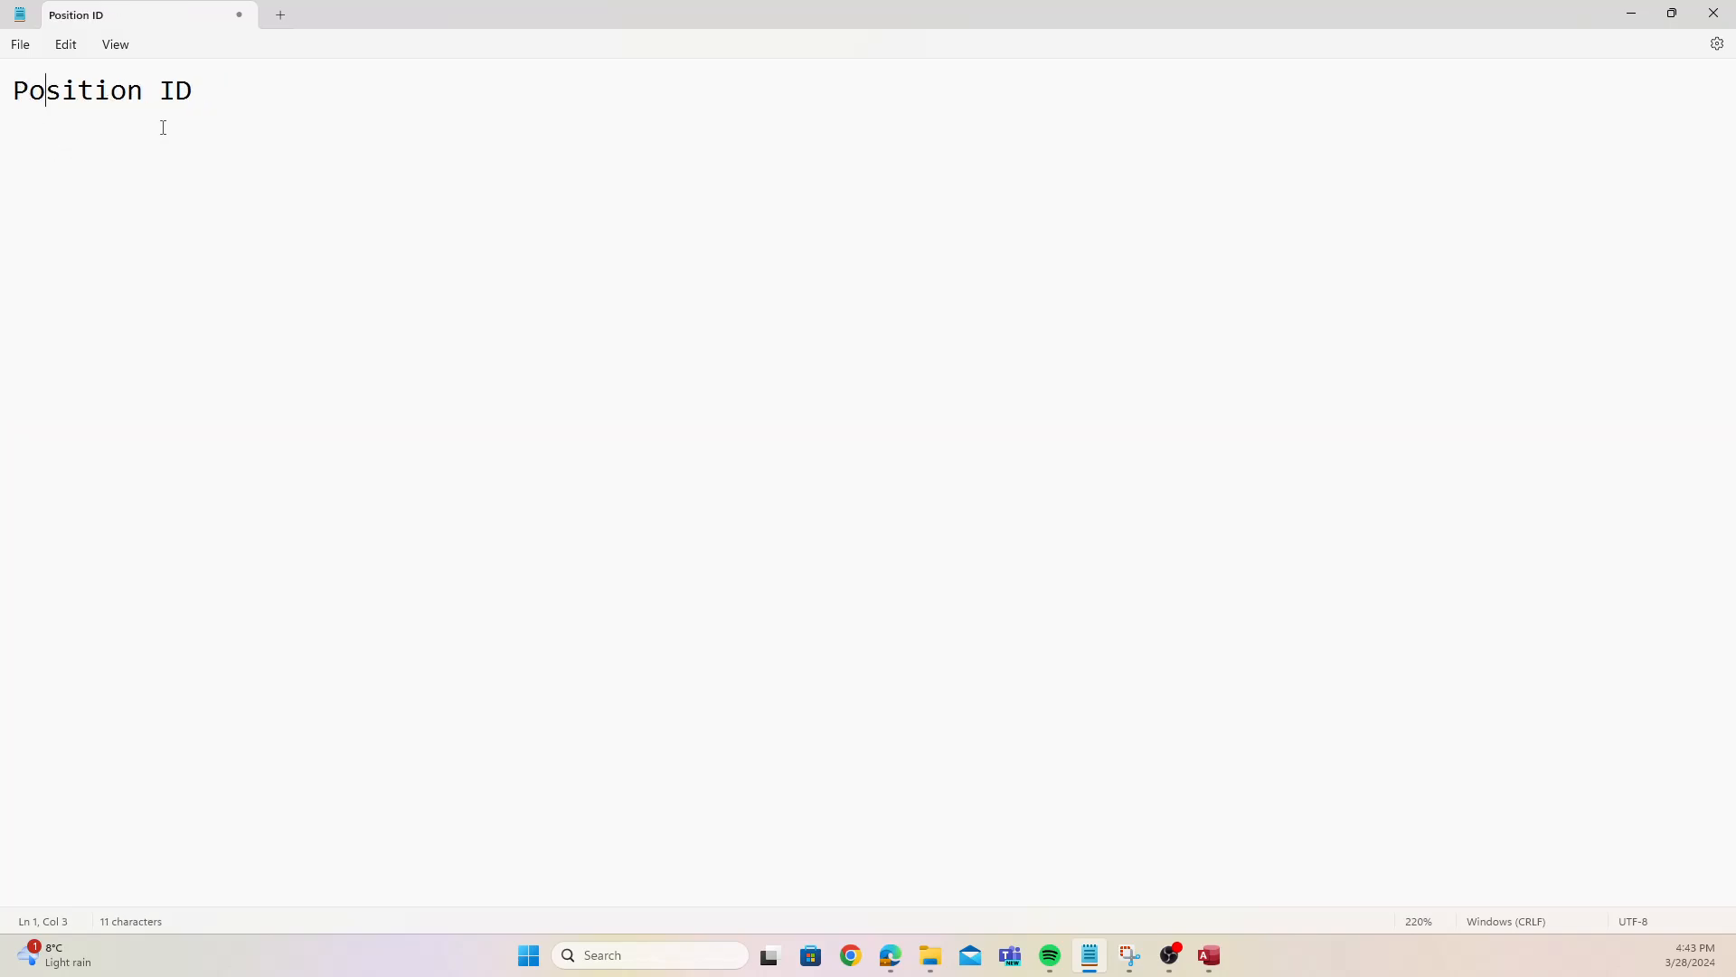
pyautogui.click(222, 107)
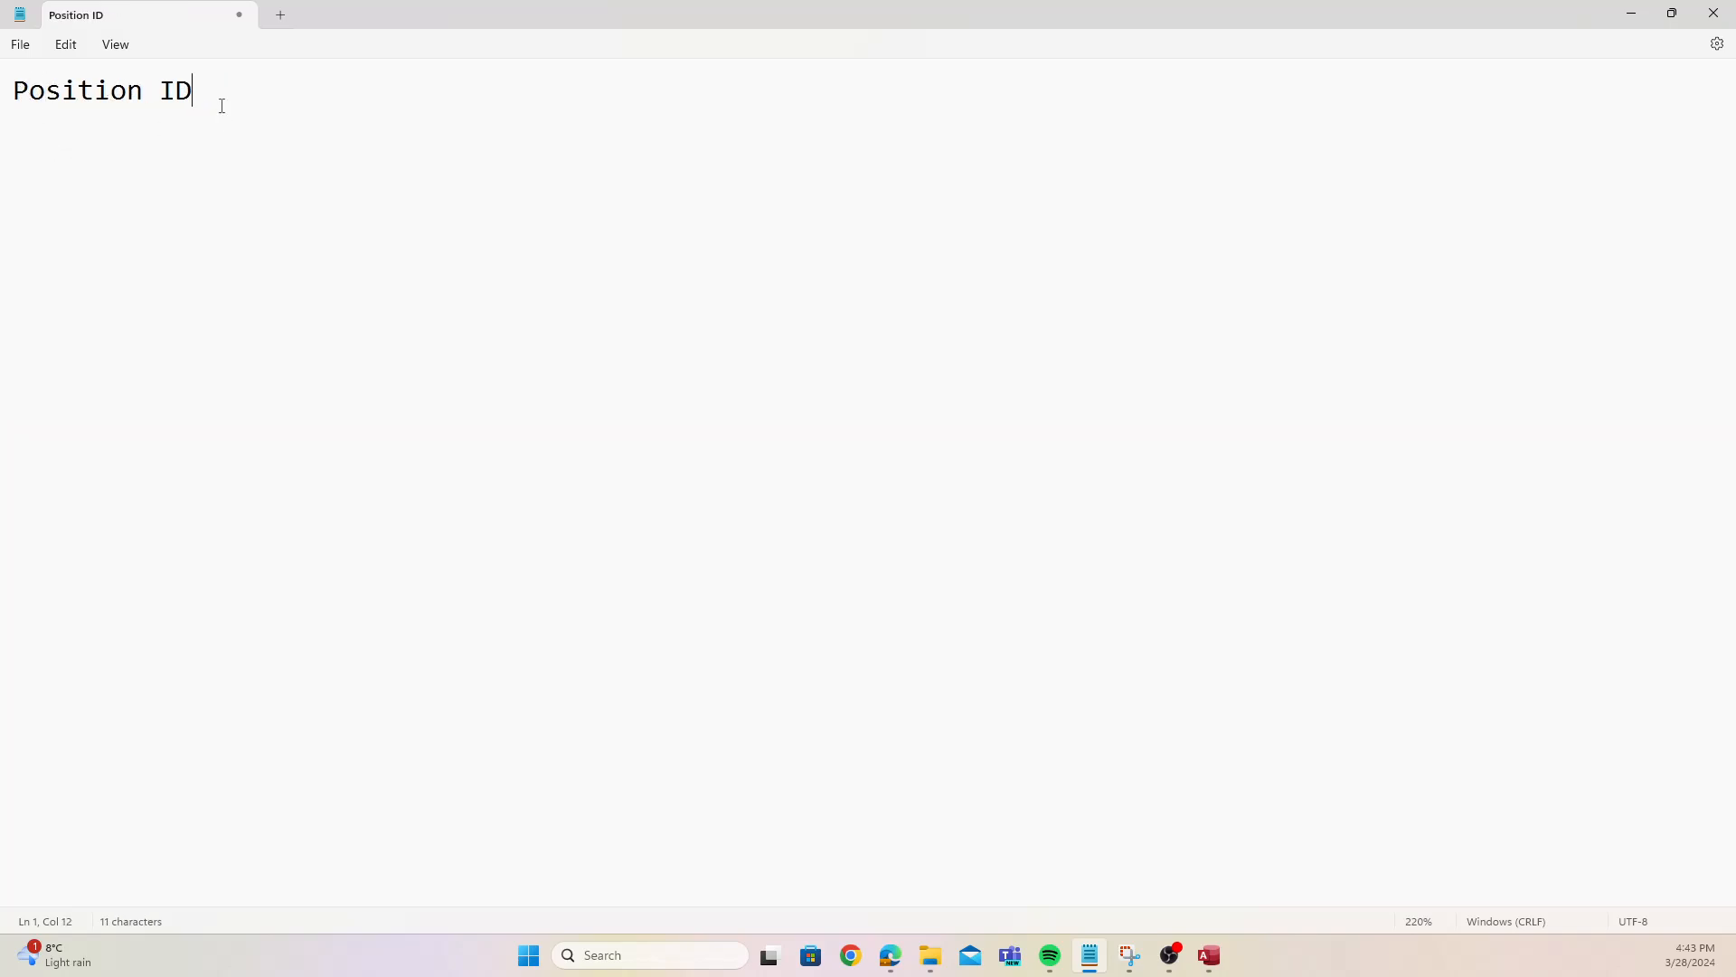
pyautogui.click(8, 93)
pyautogui.hotkey('ctrl', 'v')
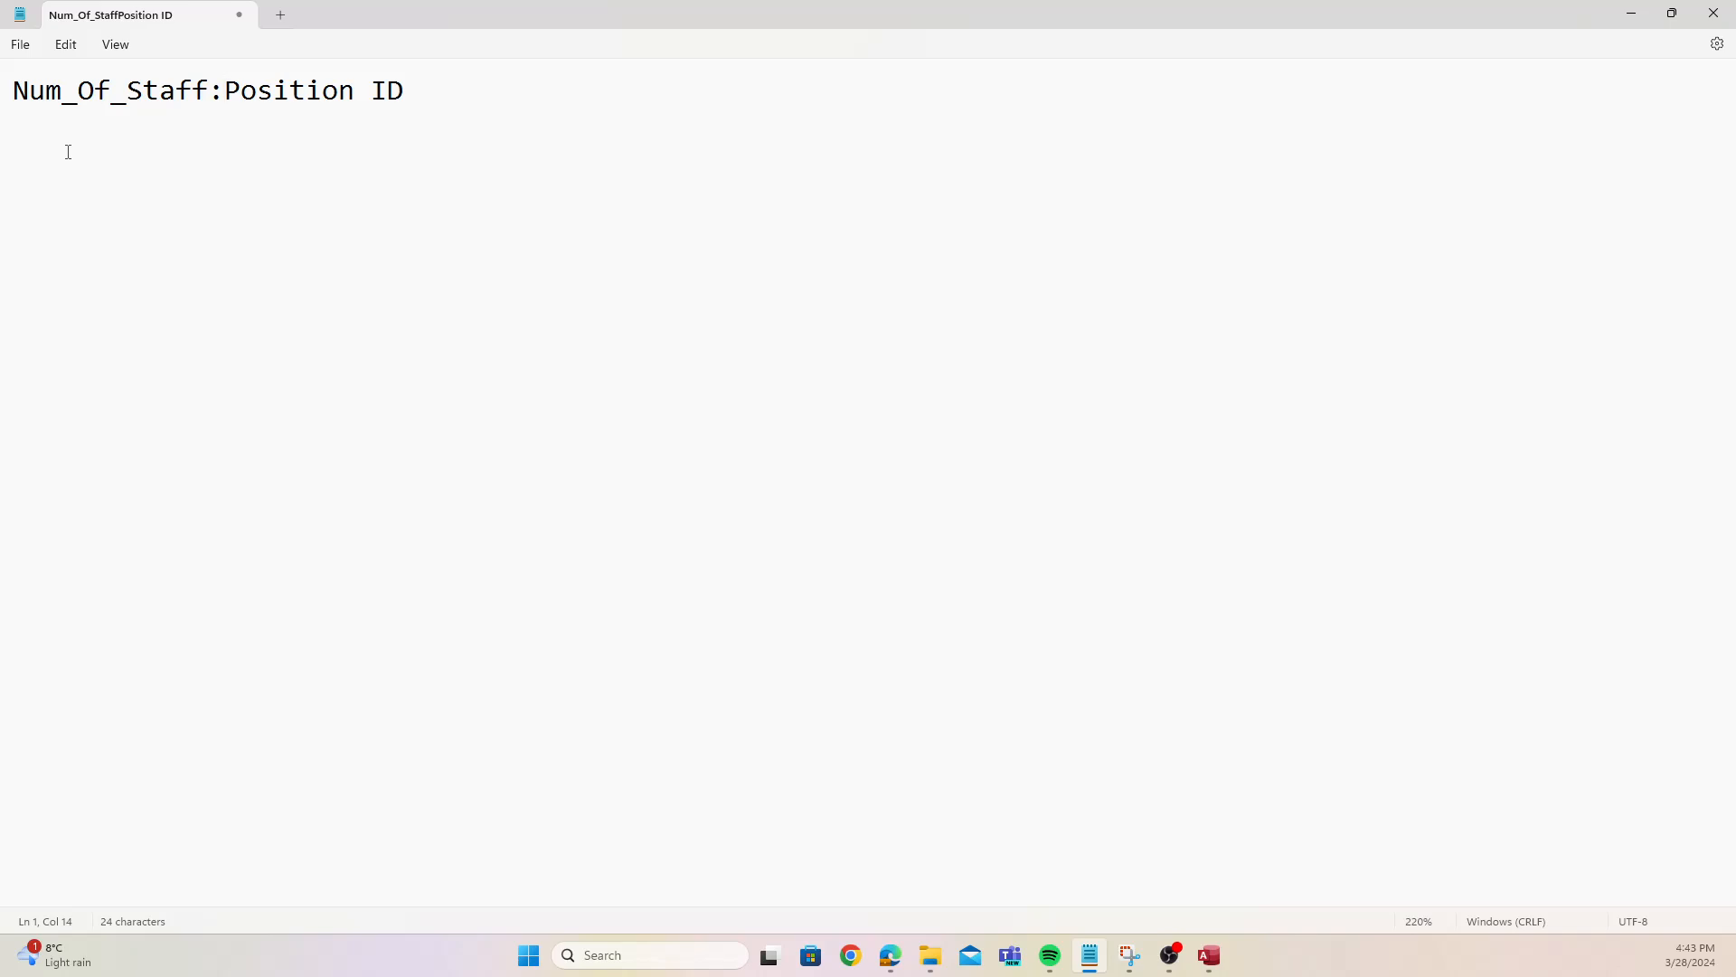
# - Highlight the colon between alias and field name, select the whole expression, and switch back to the Access query design
pyautogui.moveTo(226, 91); pyautogui.dragTo(215, 101)
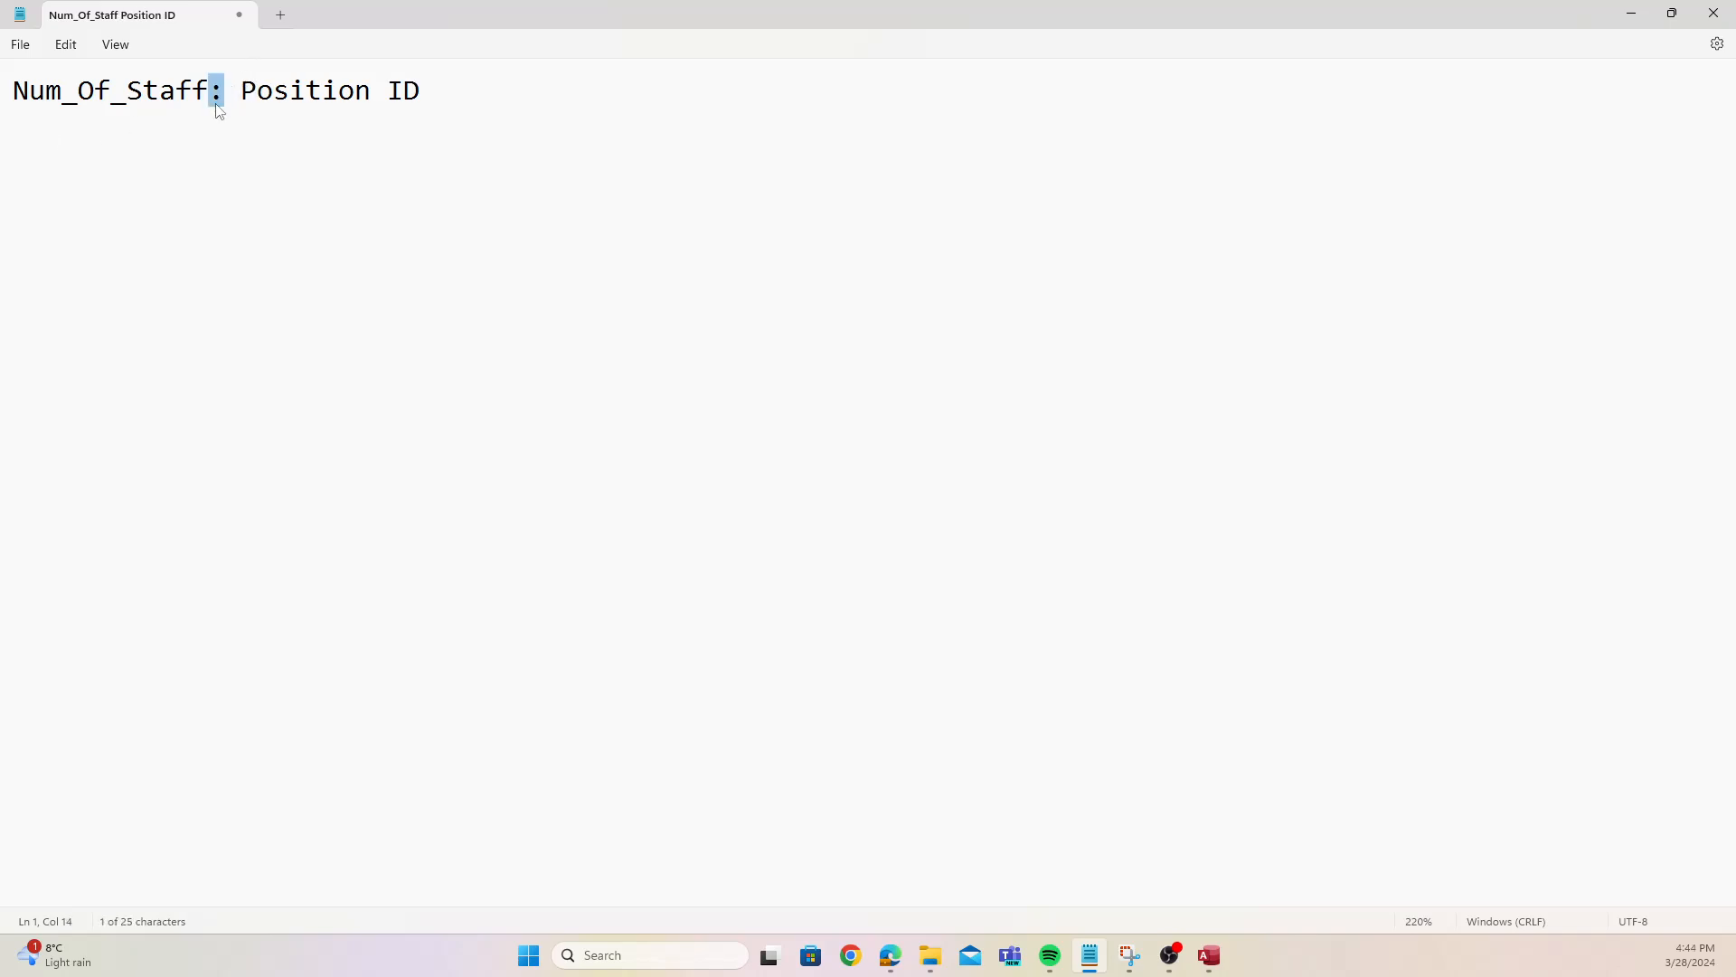
pyautogui.click(241, 105)
pyautogui.hotkey('ctrl', 'a')
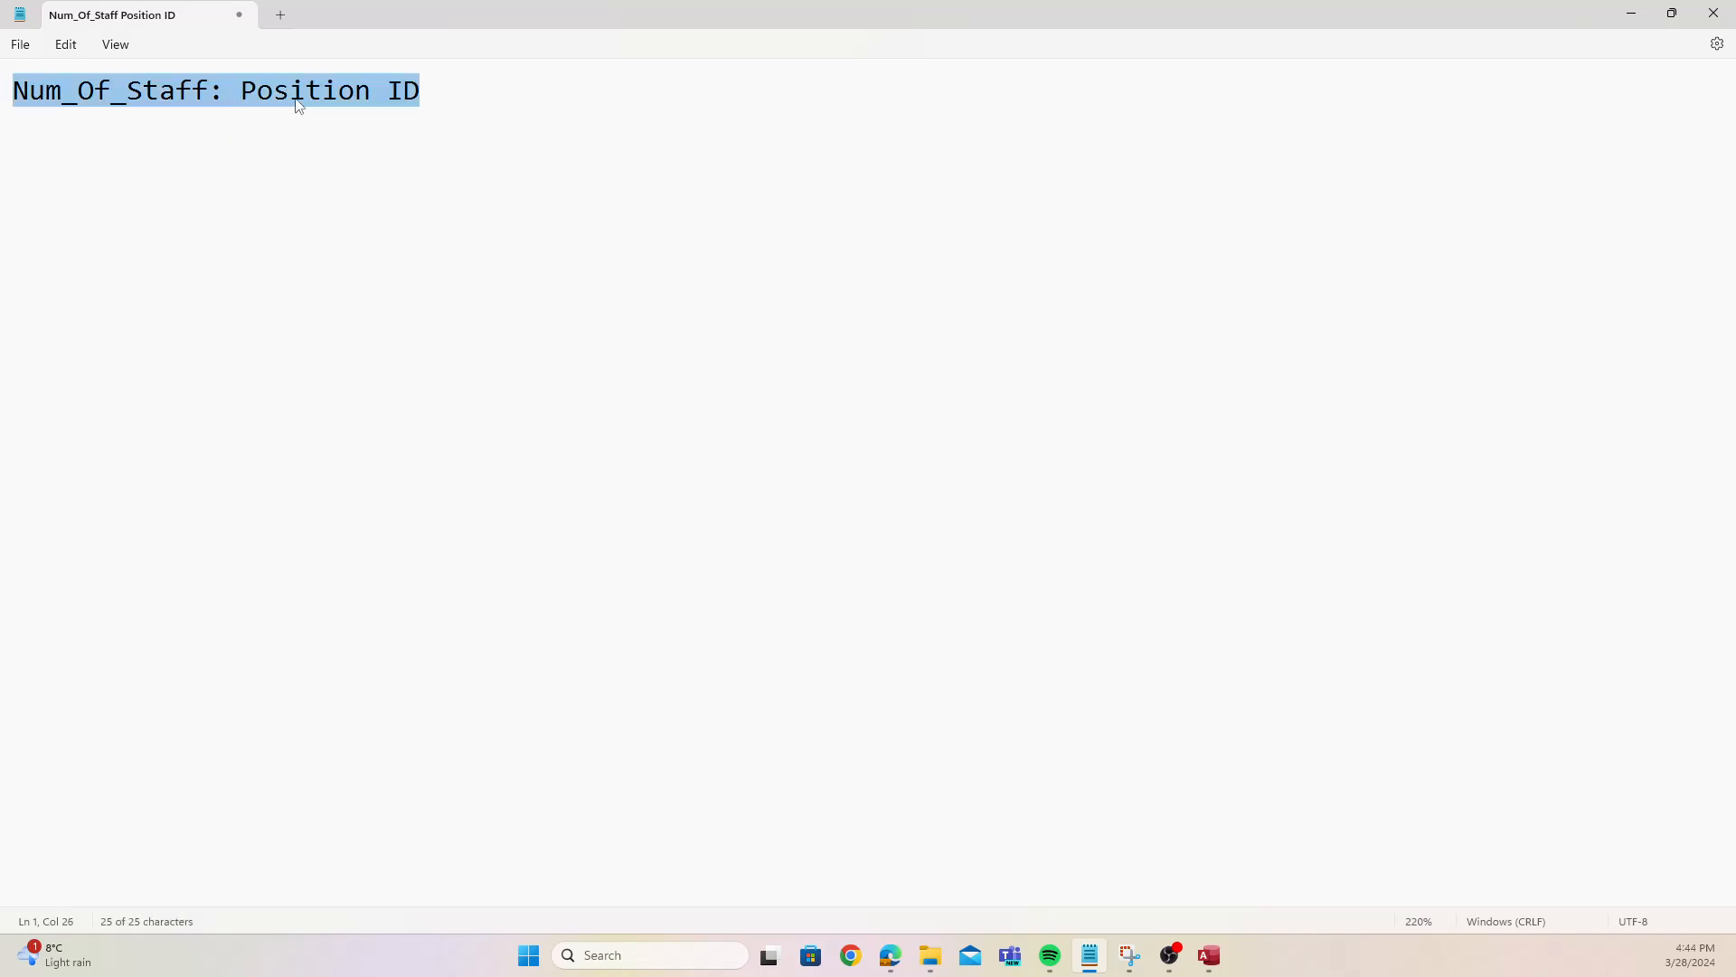
pyautogui.click(1632, 12)
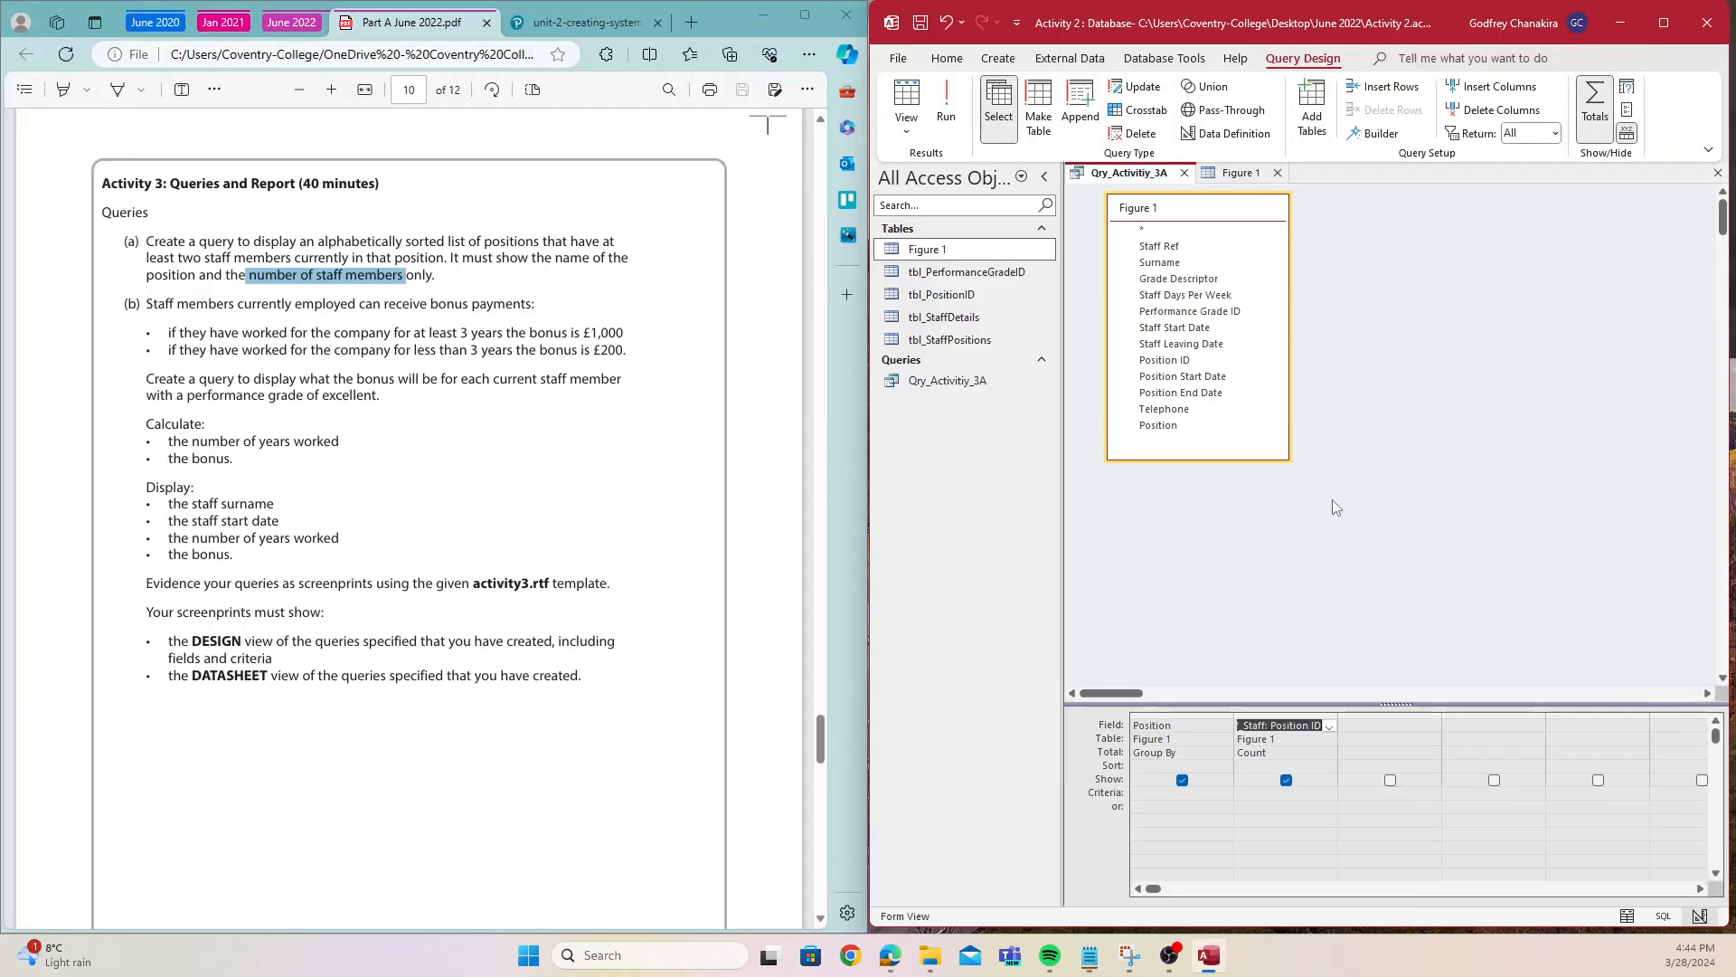
# - Run Qry_Activitiy_3A and compare the staff numbers with the paper's requirement for positions that have at least two staff members
pyautogui.click(945, 104)
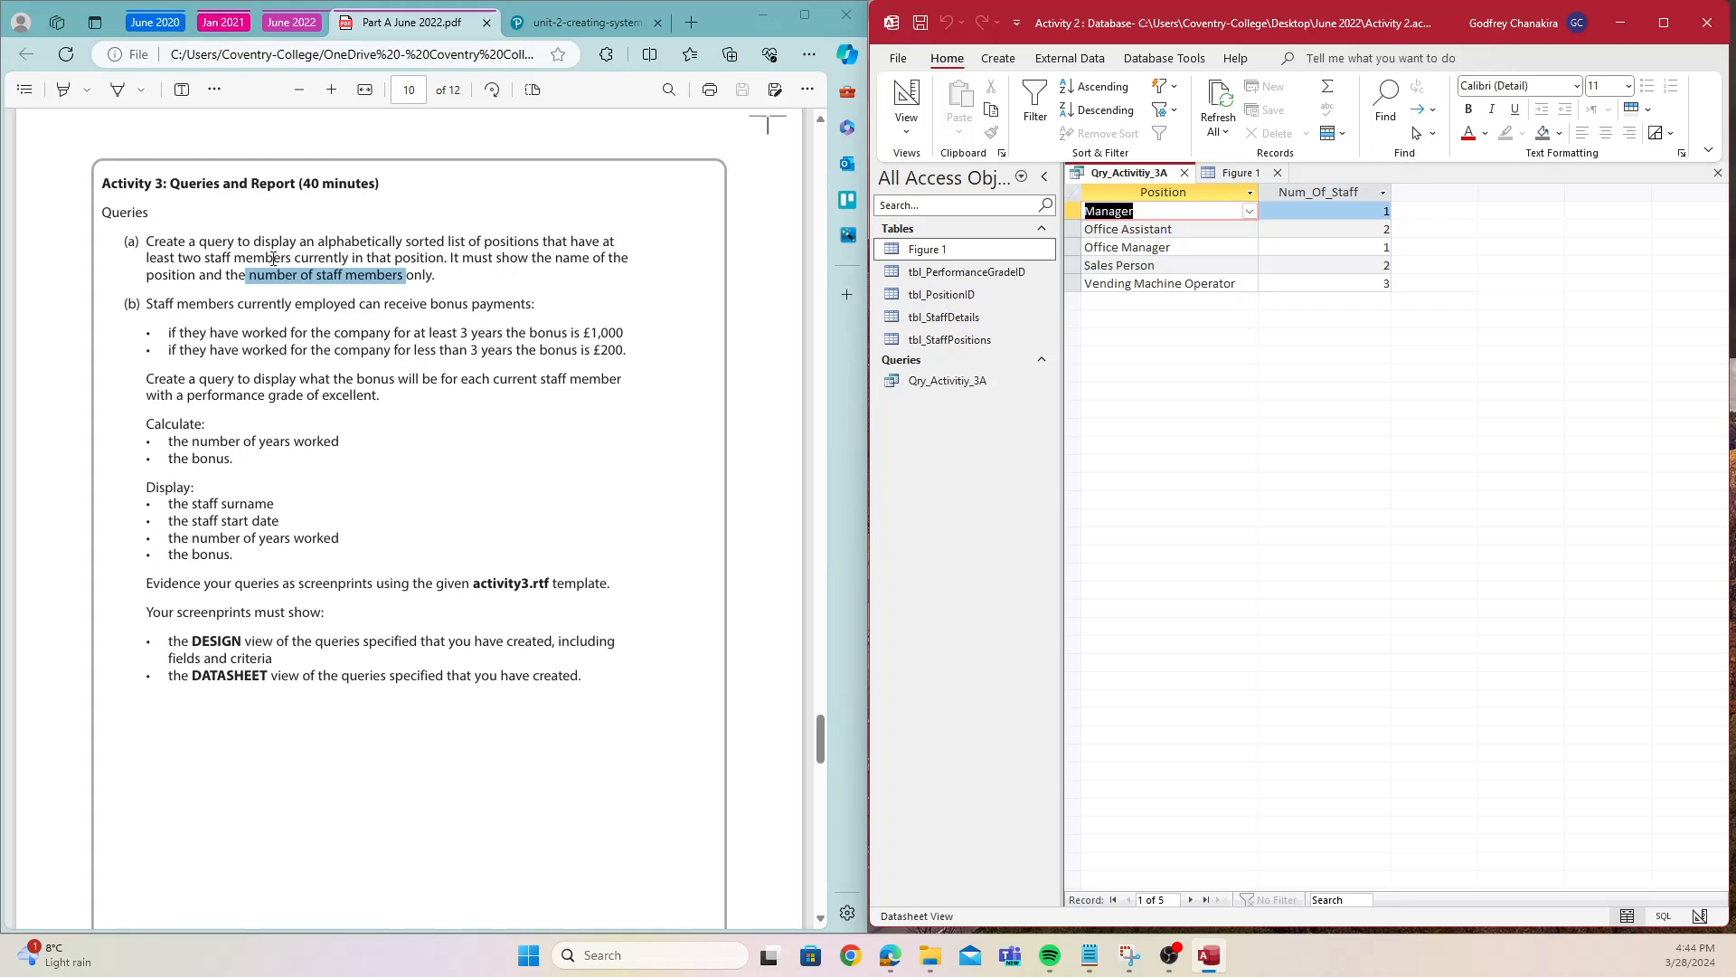
pyautogui.click(229, 258)
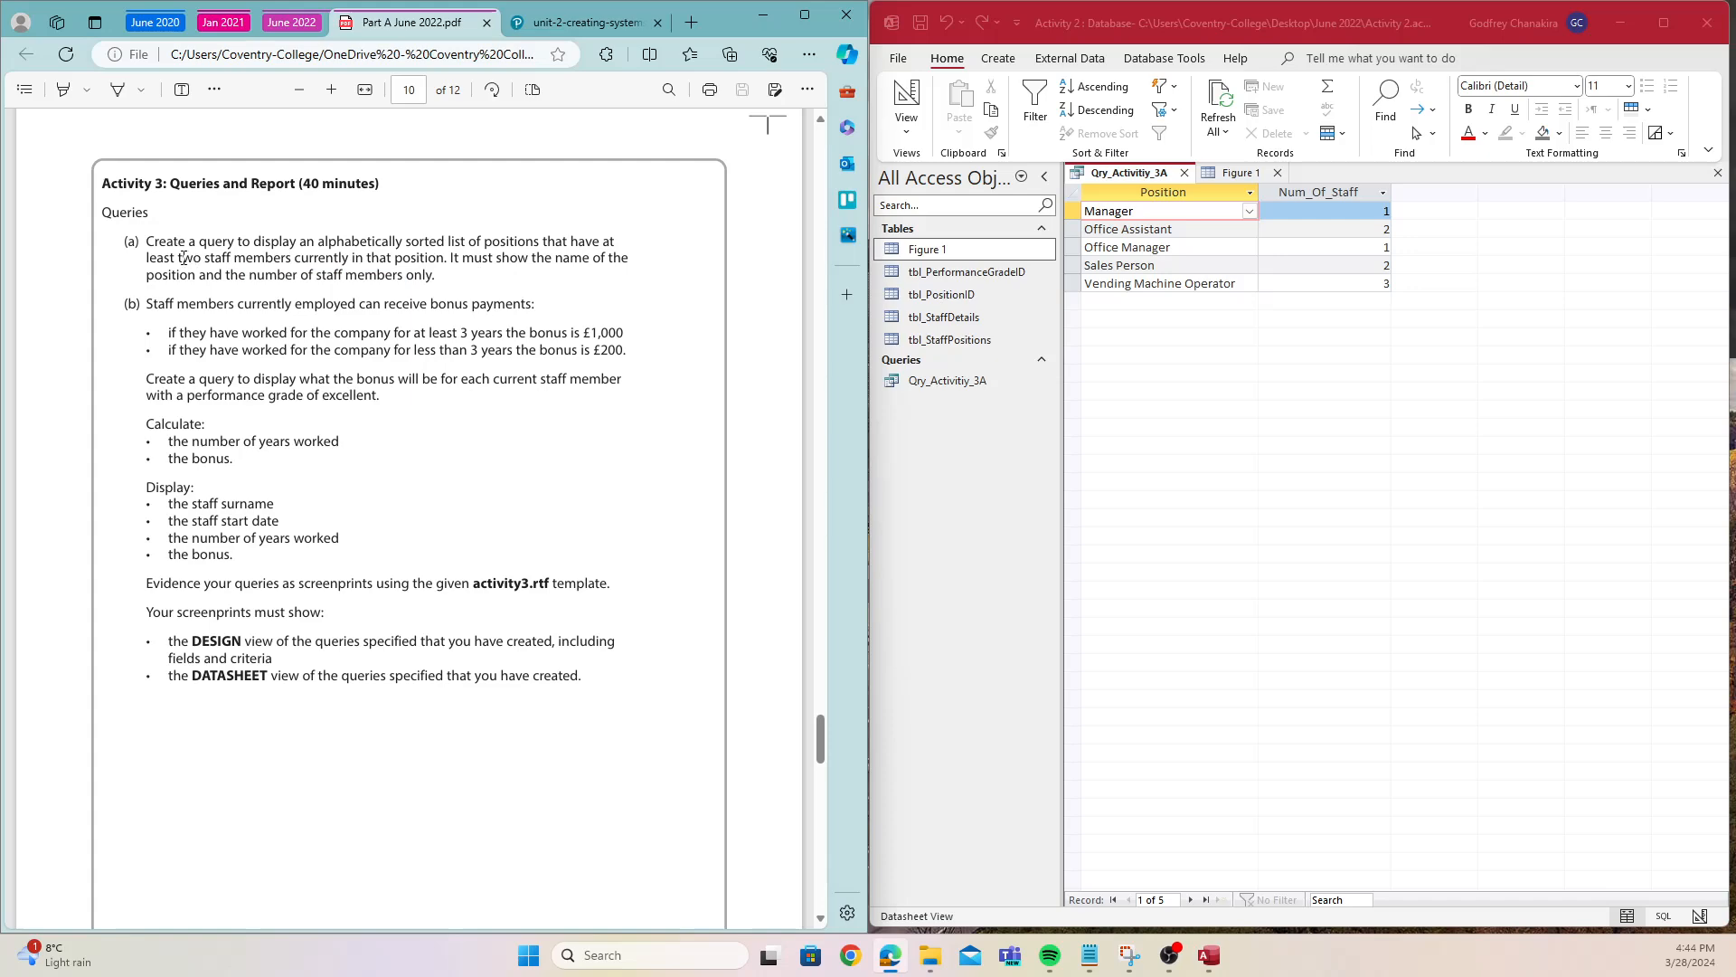
pyautogui.moveTo(179, 258); pyautogui.dragTo(447, 241)
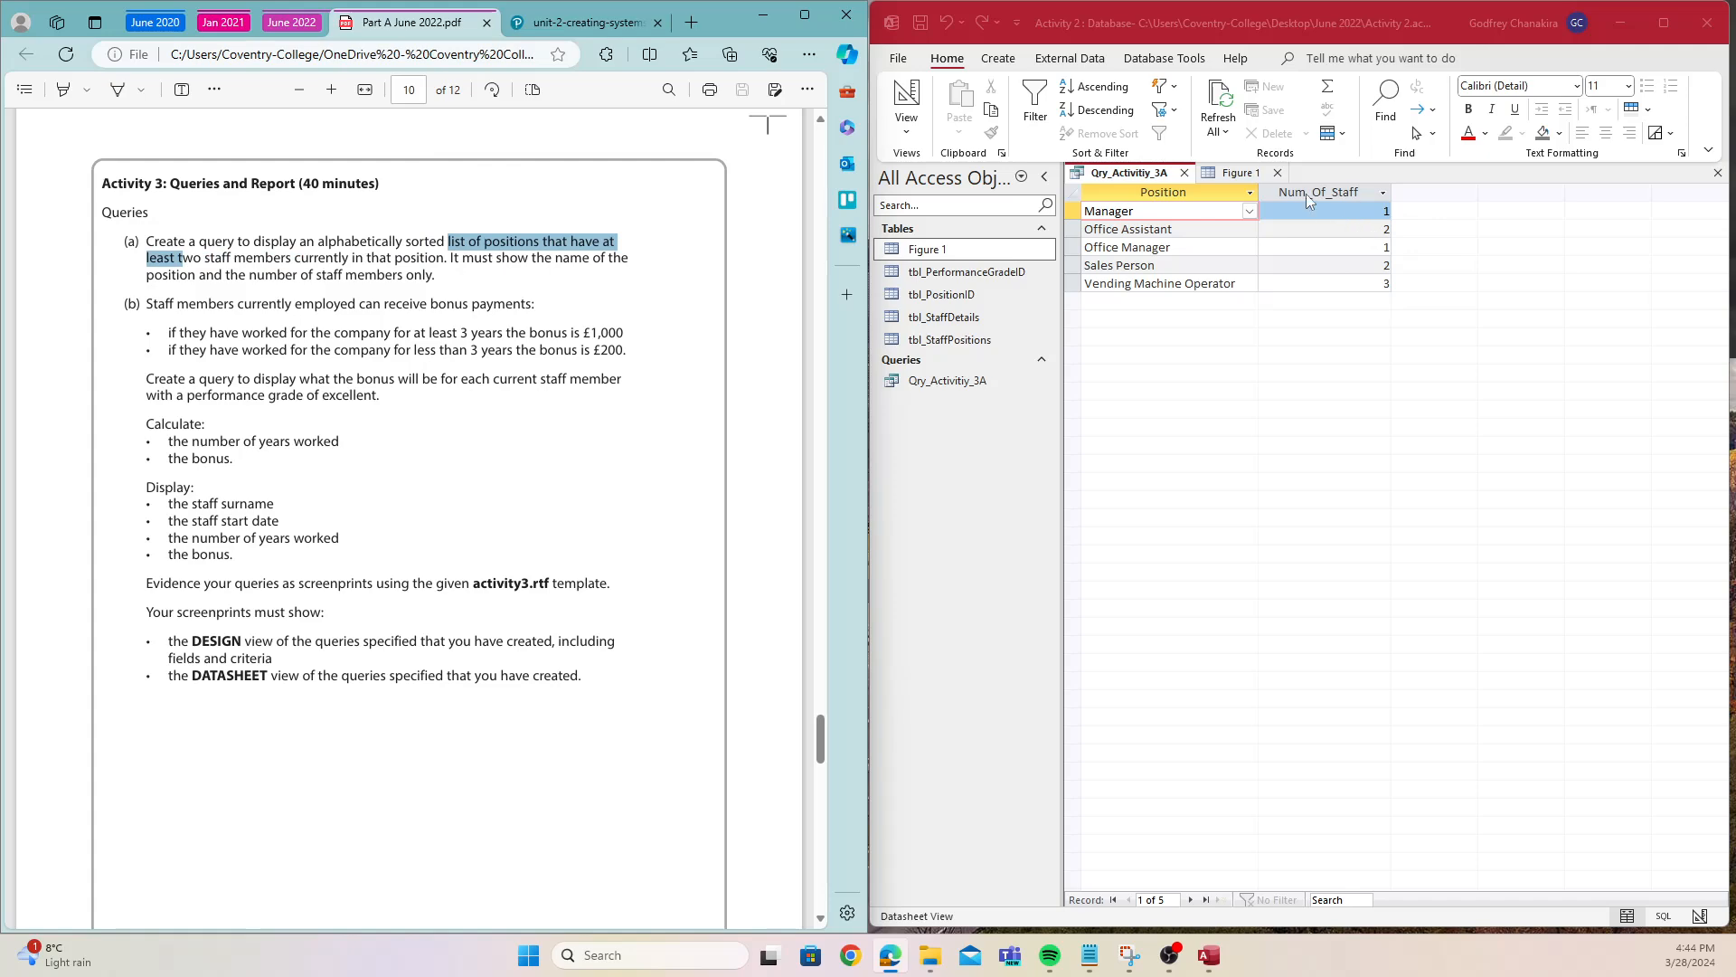
# - Set the Num_Of_Staff criterion to >1 in Design View, check it against the paper's "at least two" wording, and run the query
pyautogui.rightClick(1157, 172)
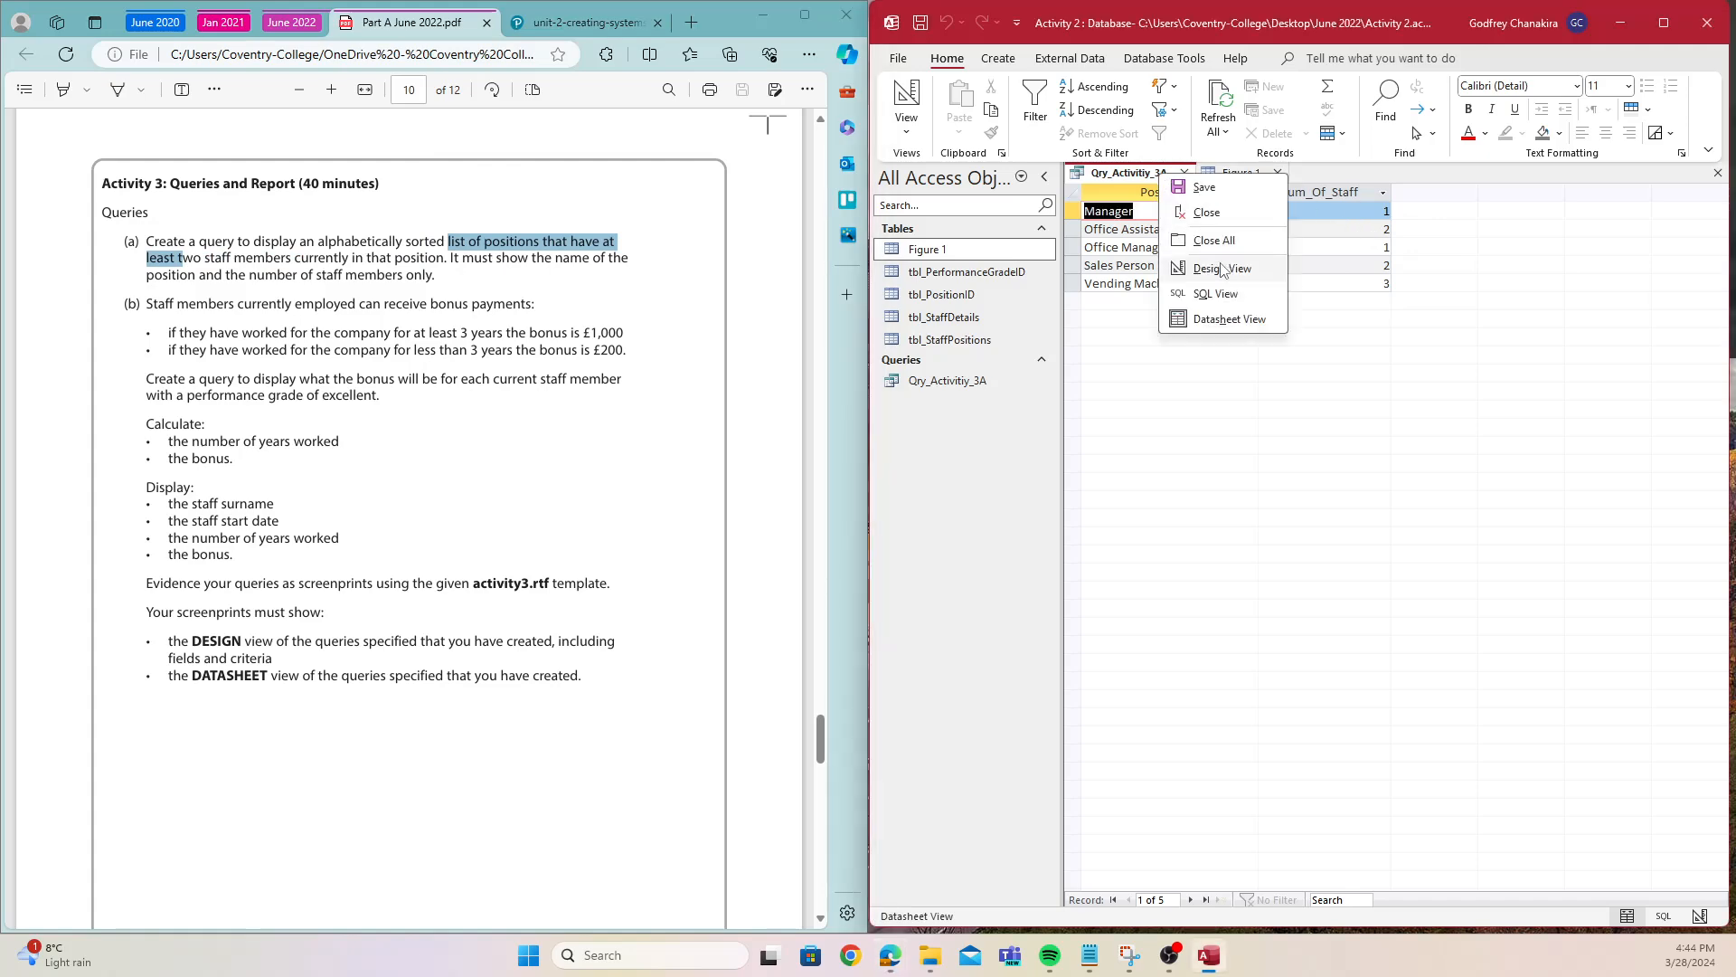
pyautogui.click(1207, 262)
pyautogui.click(1264, 790)
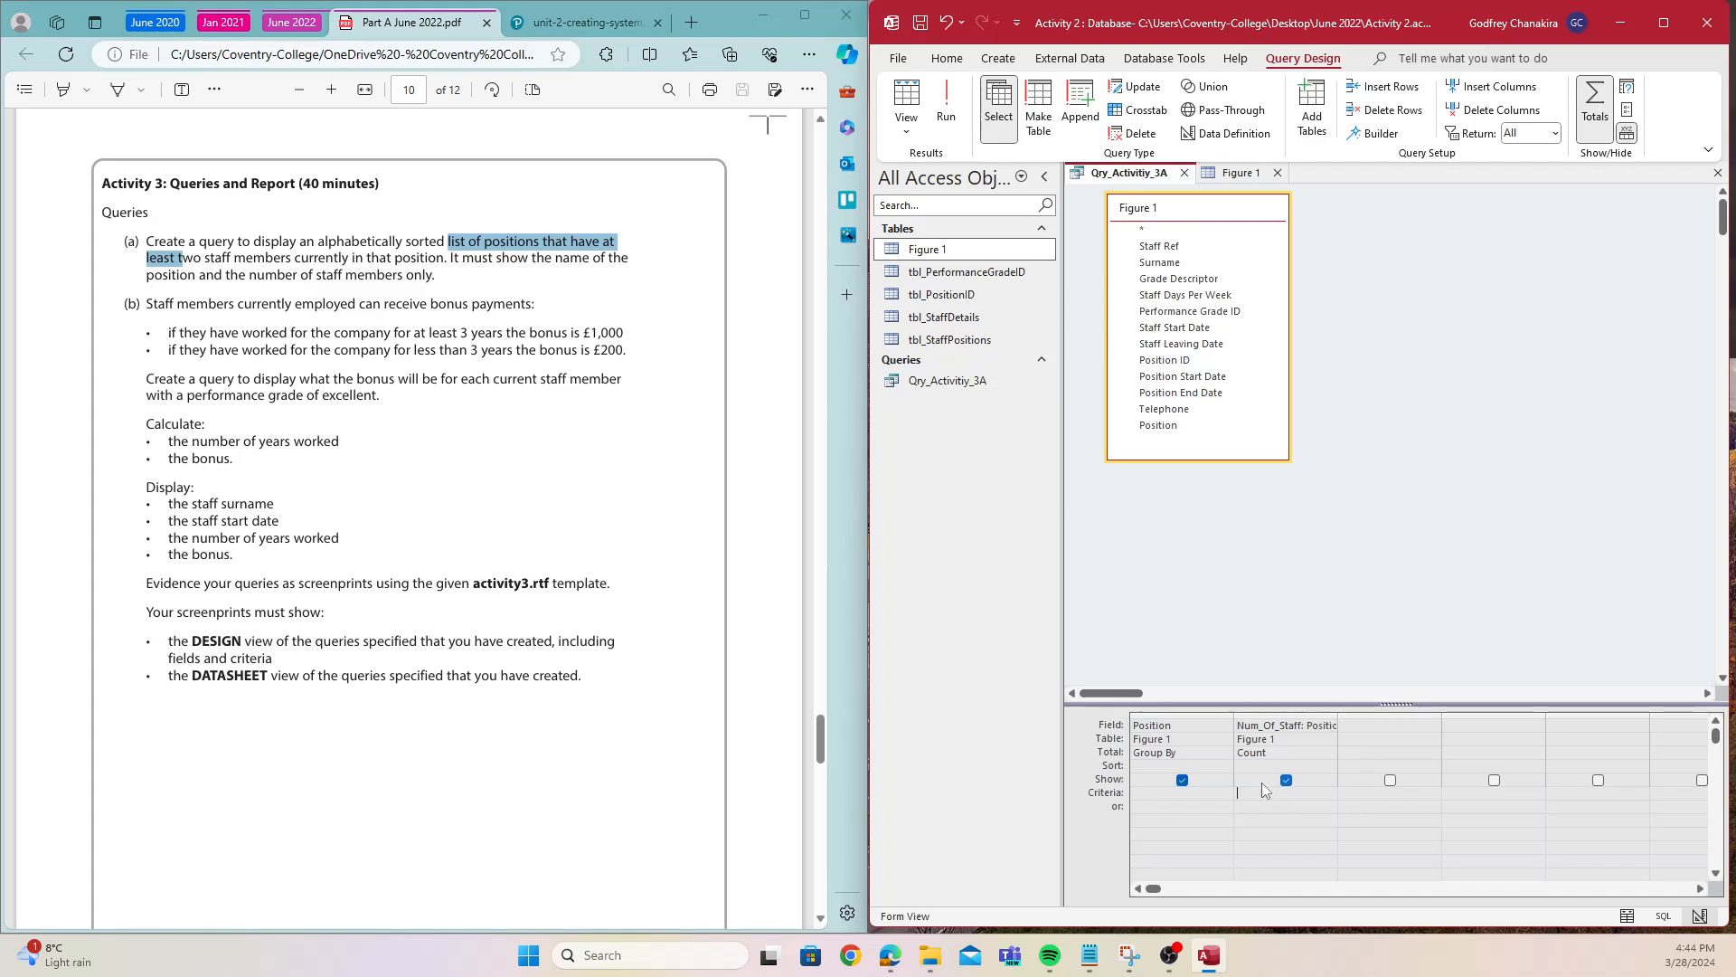
pyautogui.write('>1')
pyautogui.click(135, 264)
pyautogui.moveTo(156, 260); pyautogui.dragTo(247, 260)
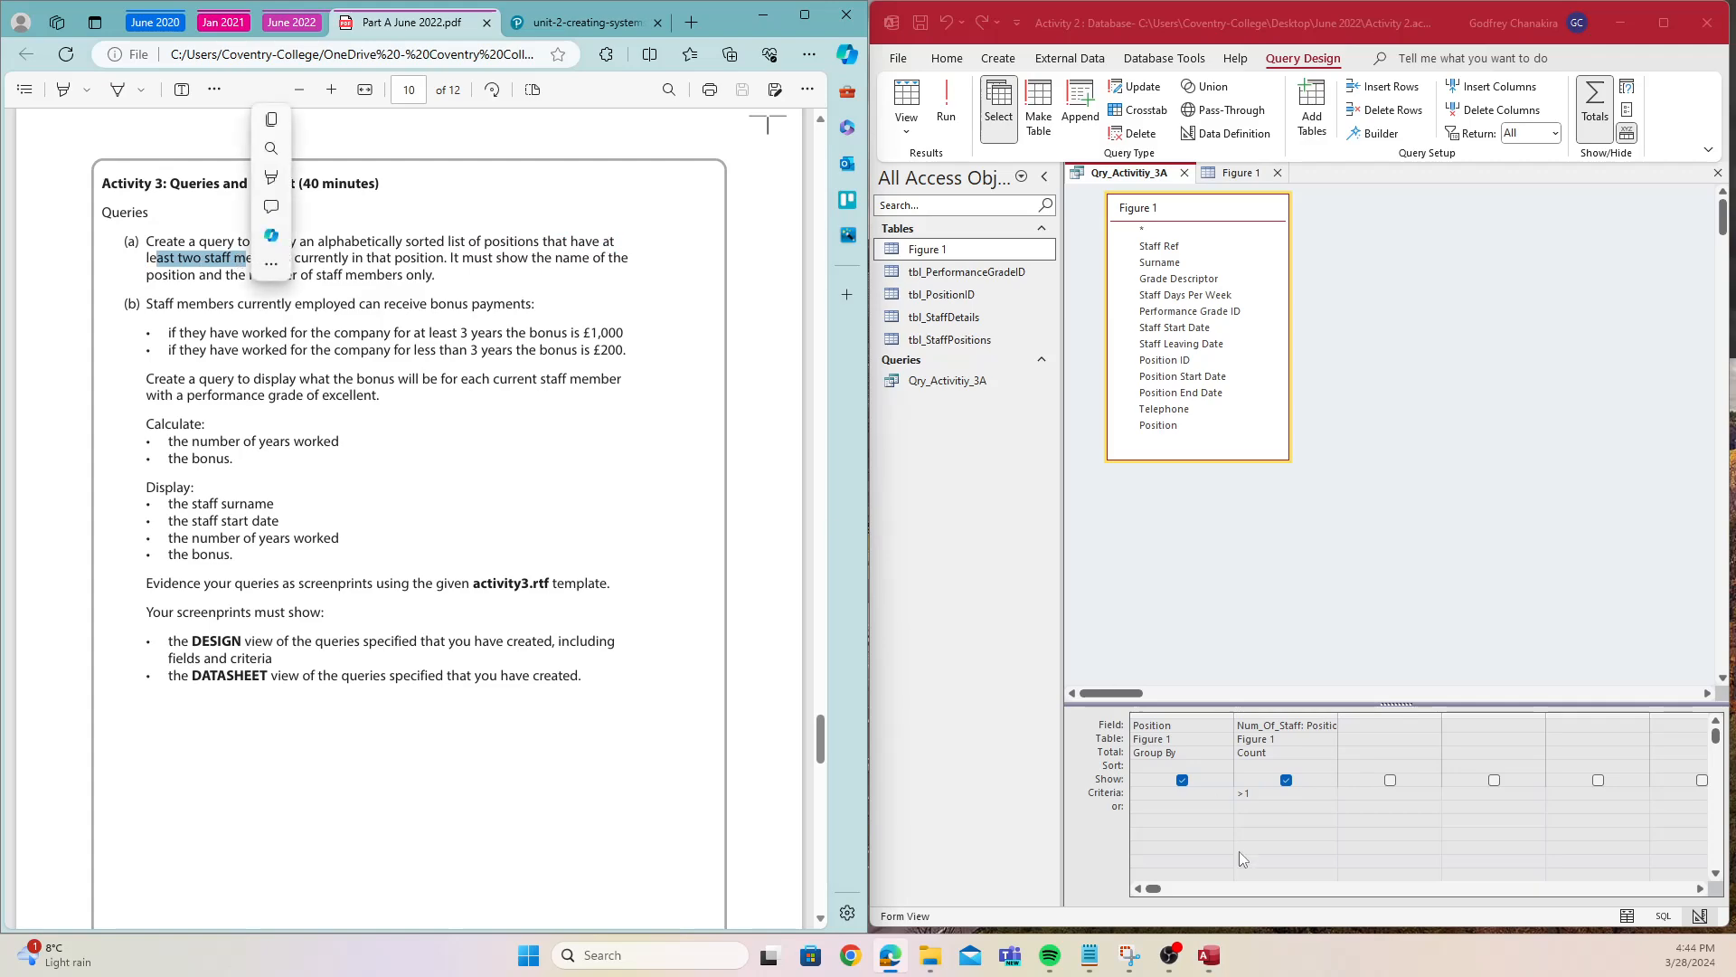
pyautogui.click(1265, 795)
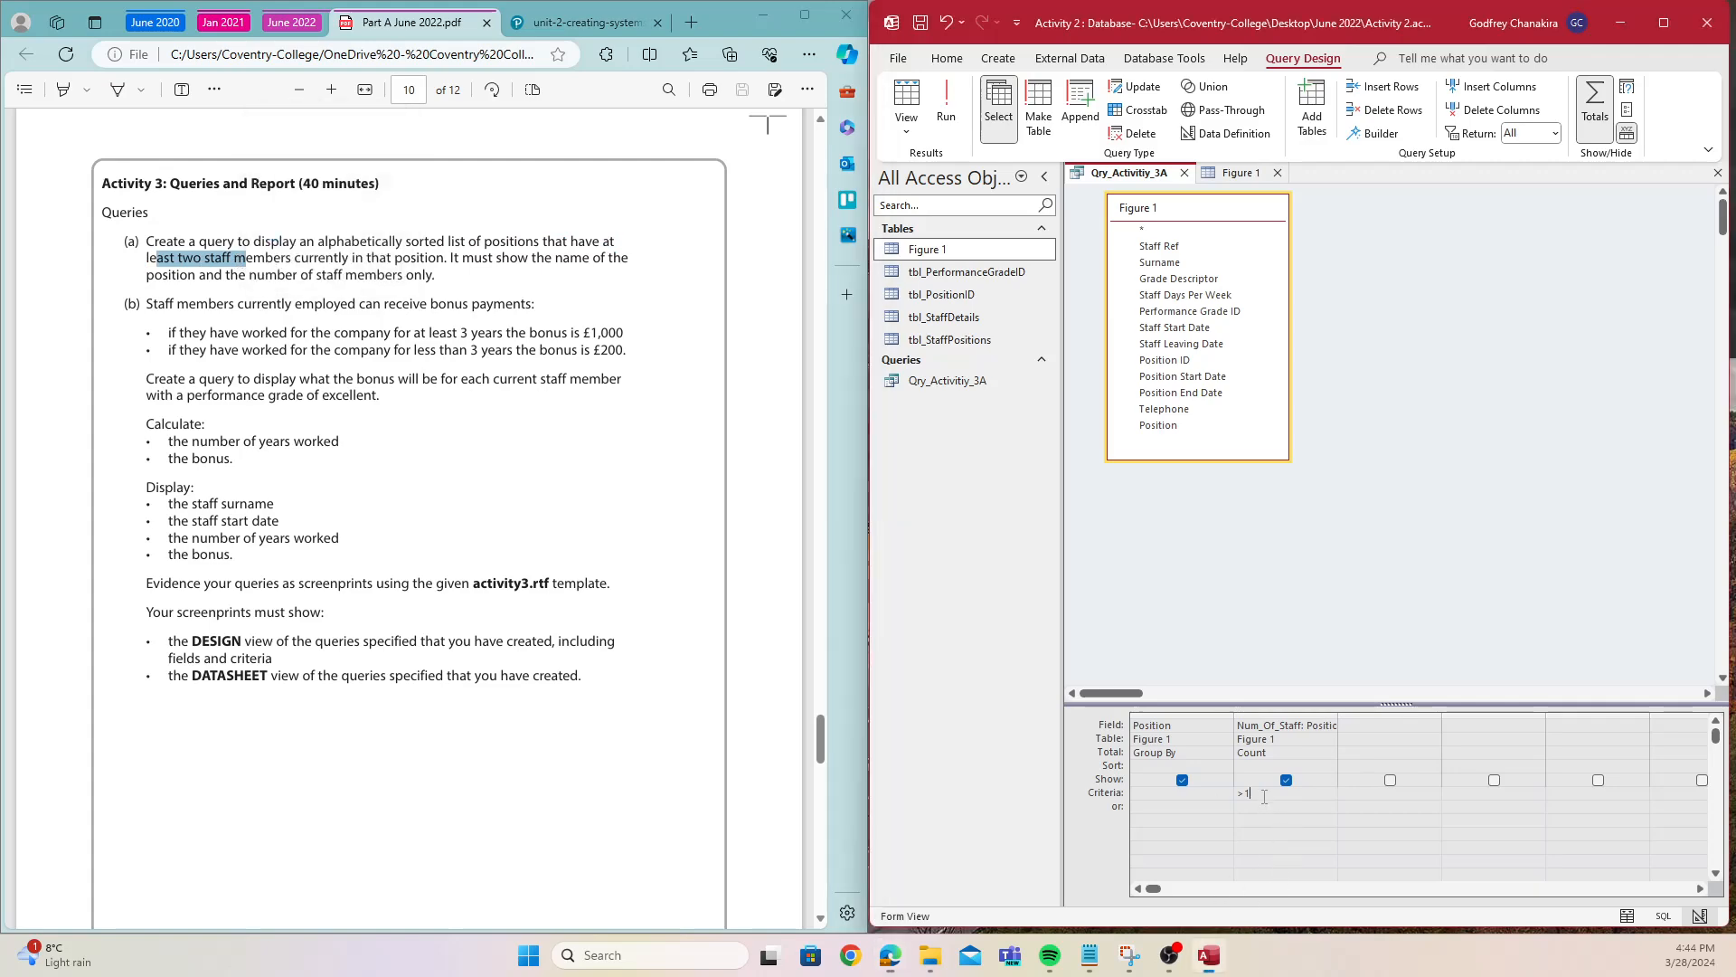
pyautogui.click(946, 106)
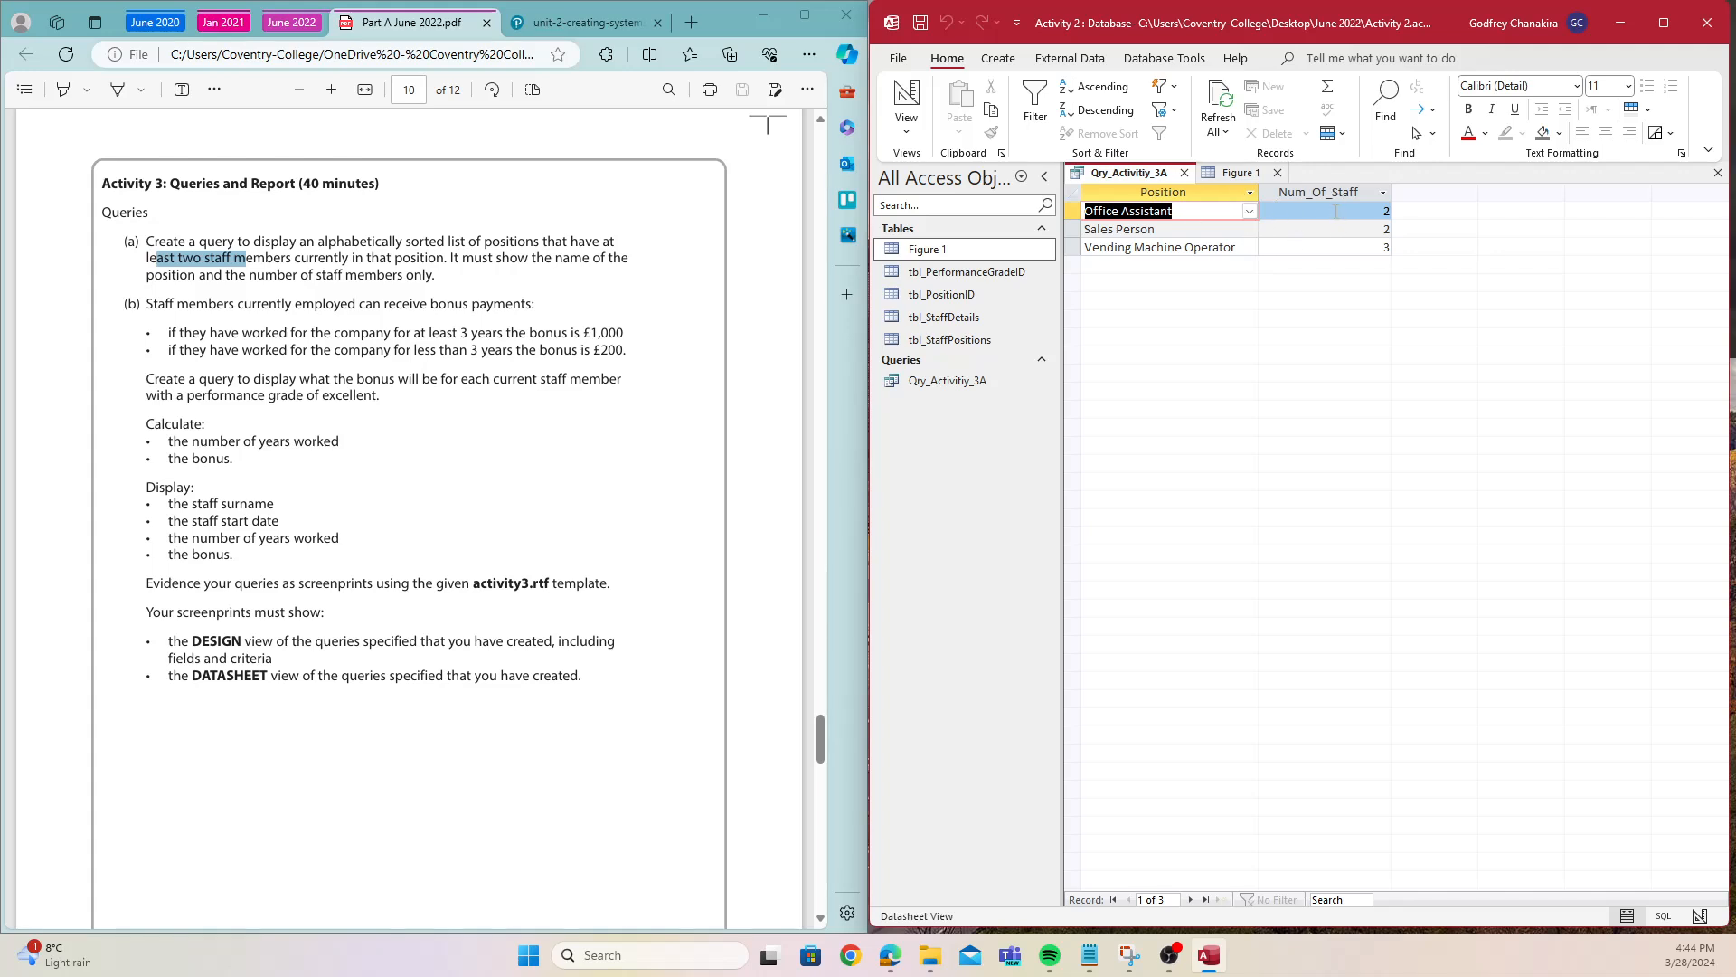
# - Highlight the paper's current-staff condition, fit the Position End Date column in the Figure 1 table, and examine the rows holding end dates
pyautogui.moveTo(548, 240); pyautogui.dragTo(443, 258)
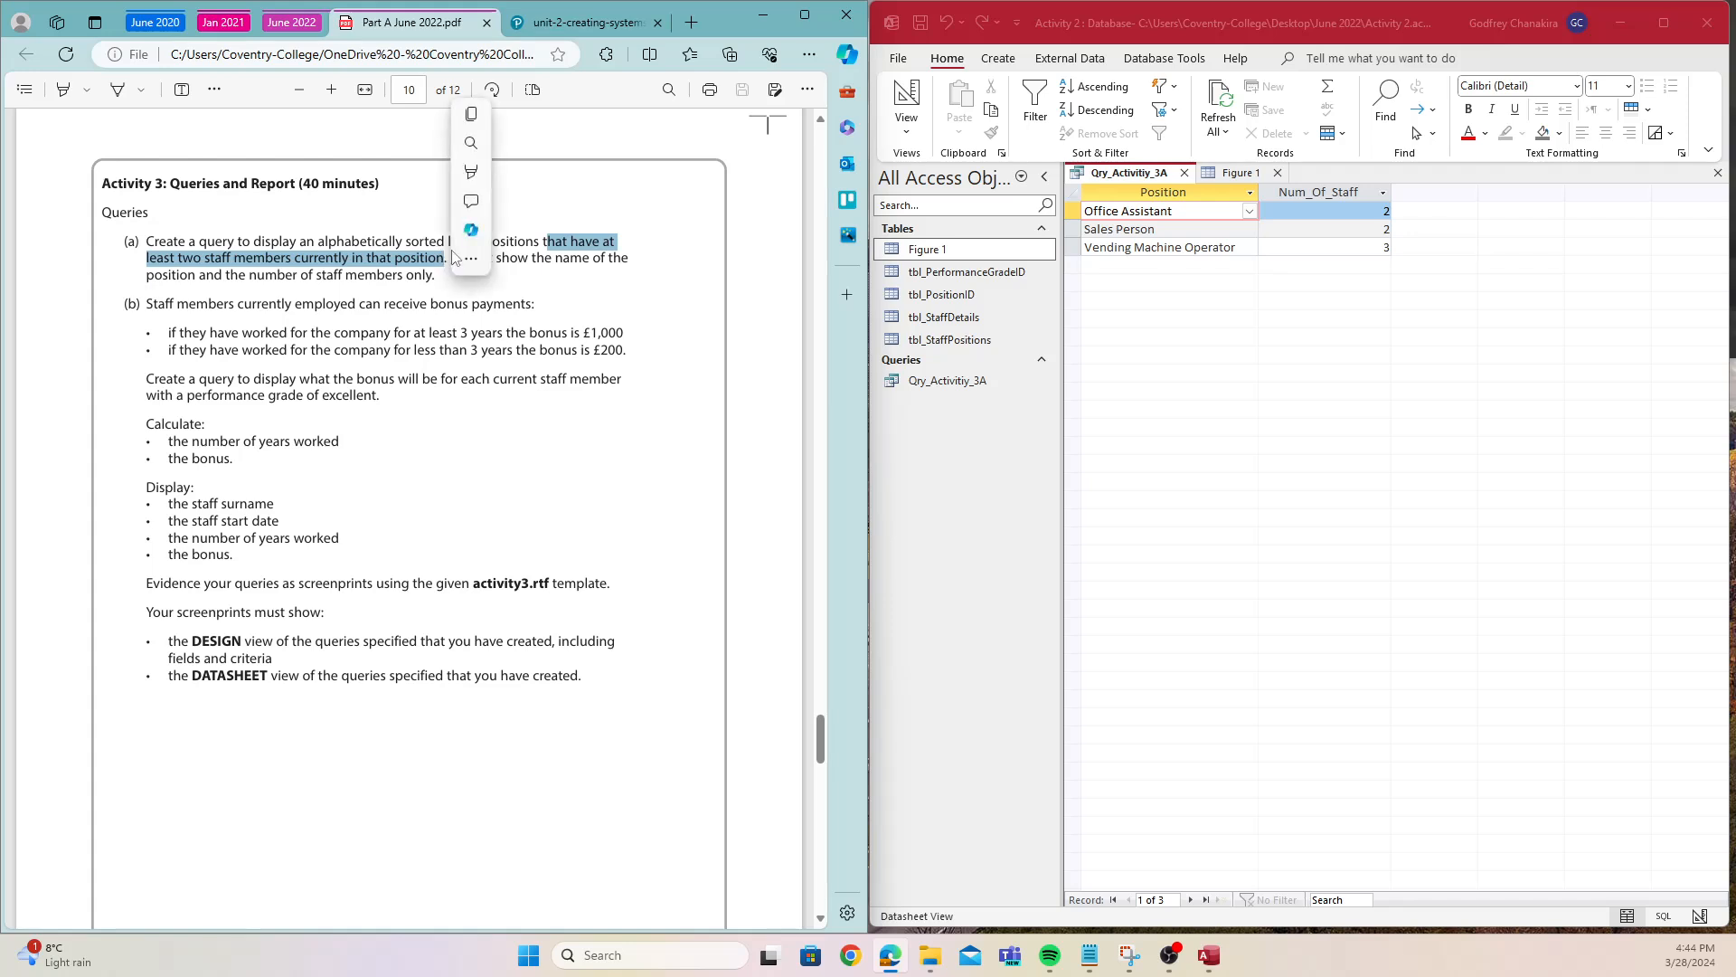
pyautogui.click(1215, 174)
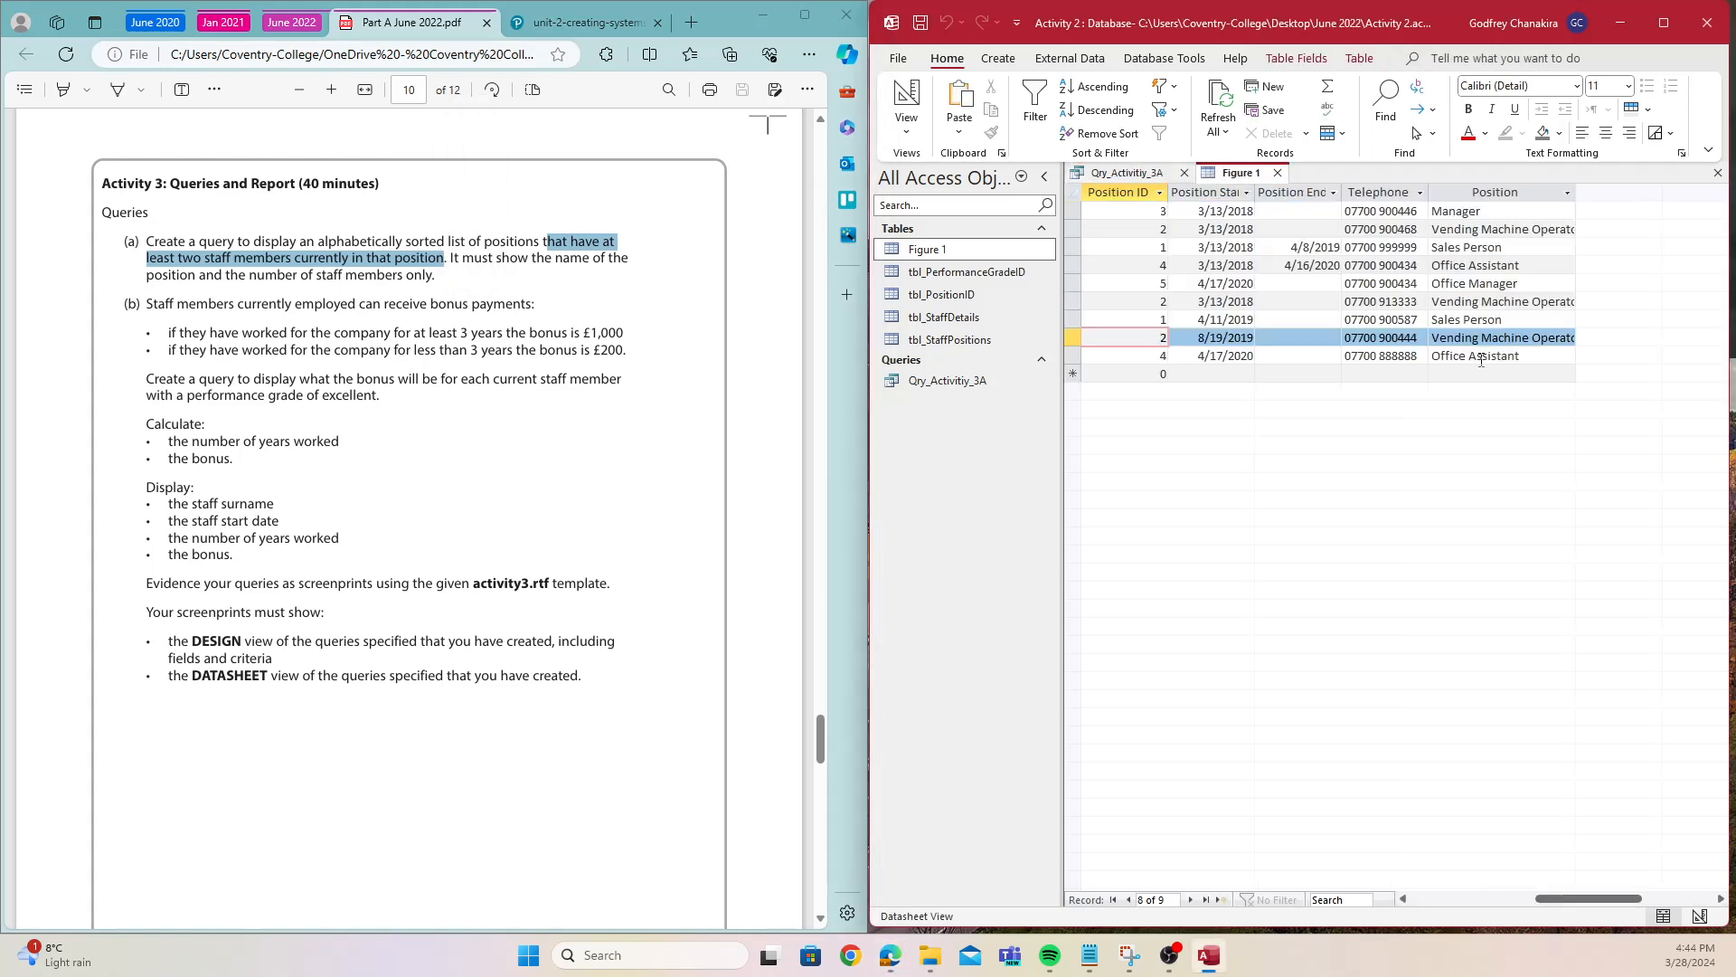
pyautogui.doubleClick(1343, 195)
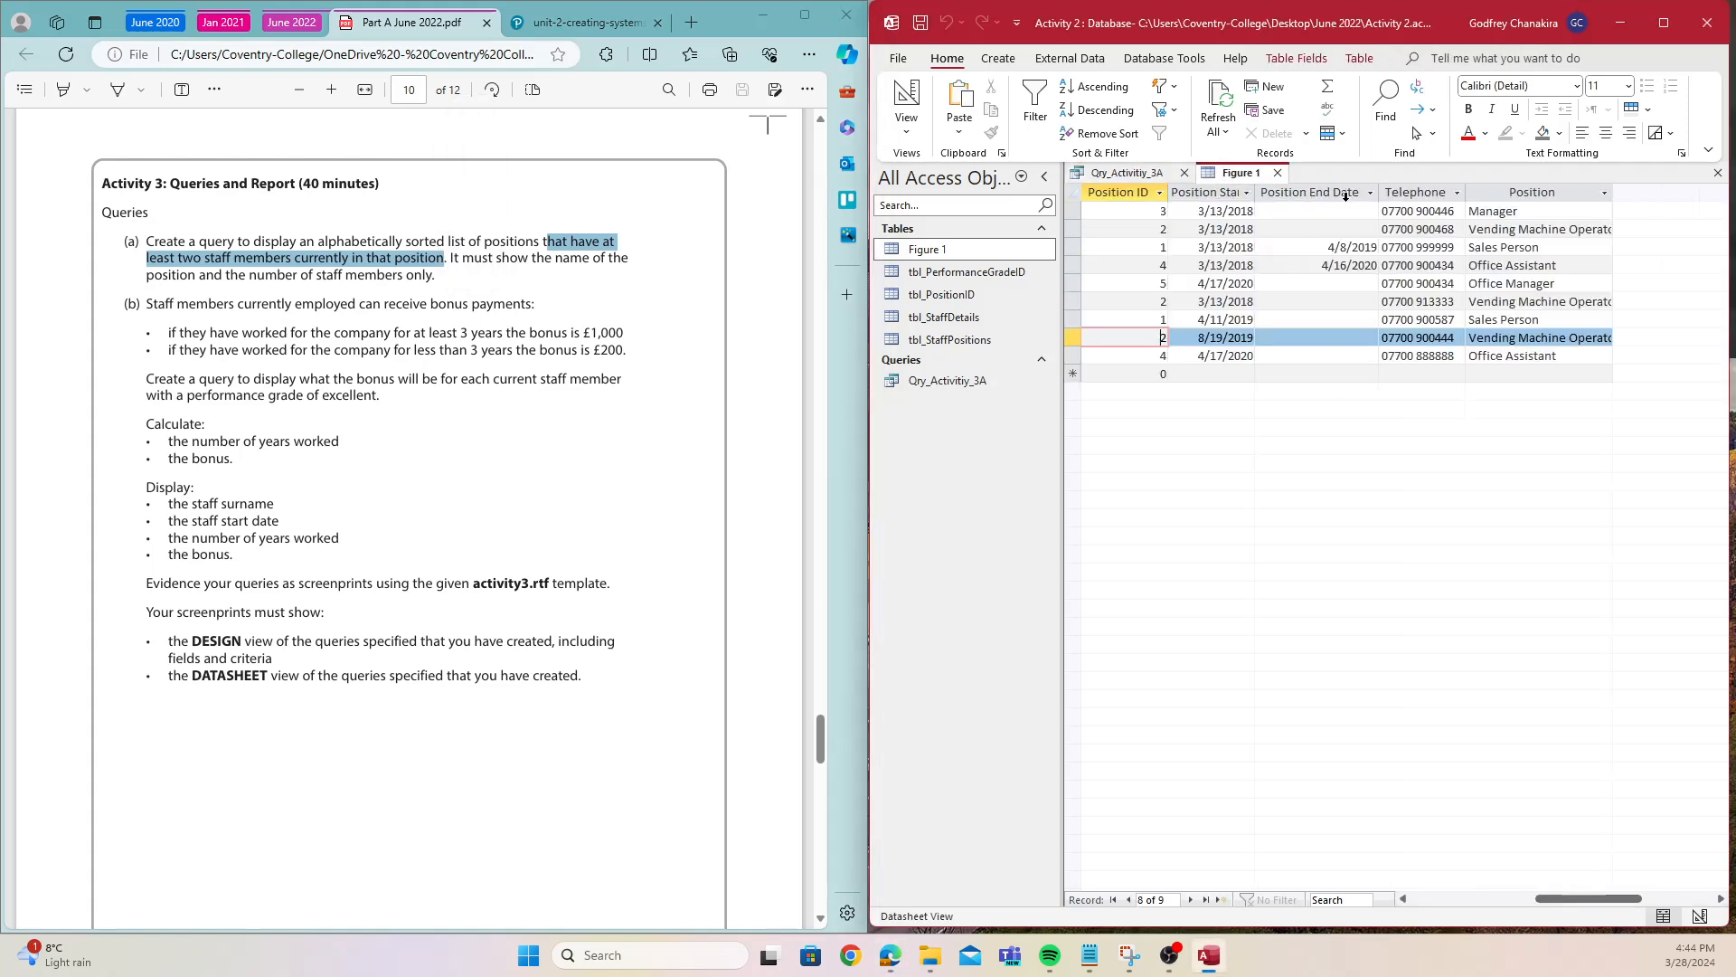
pyautogui.click(1345, 194)
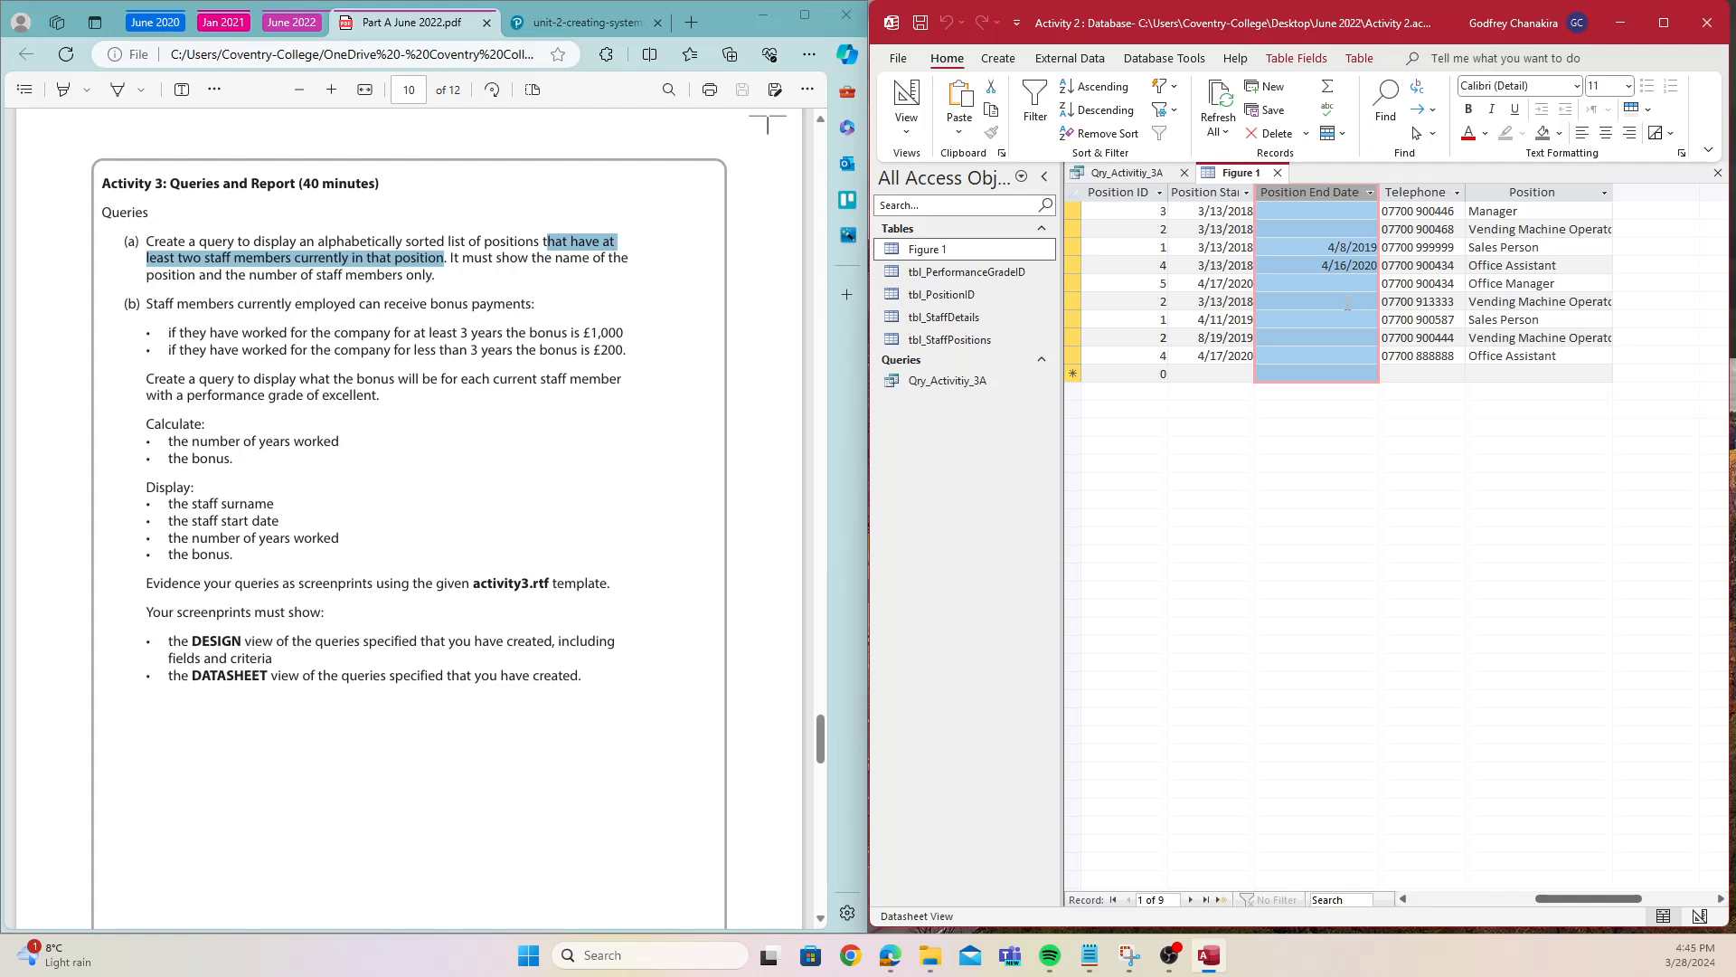
pyautogui.click(1316, 263)
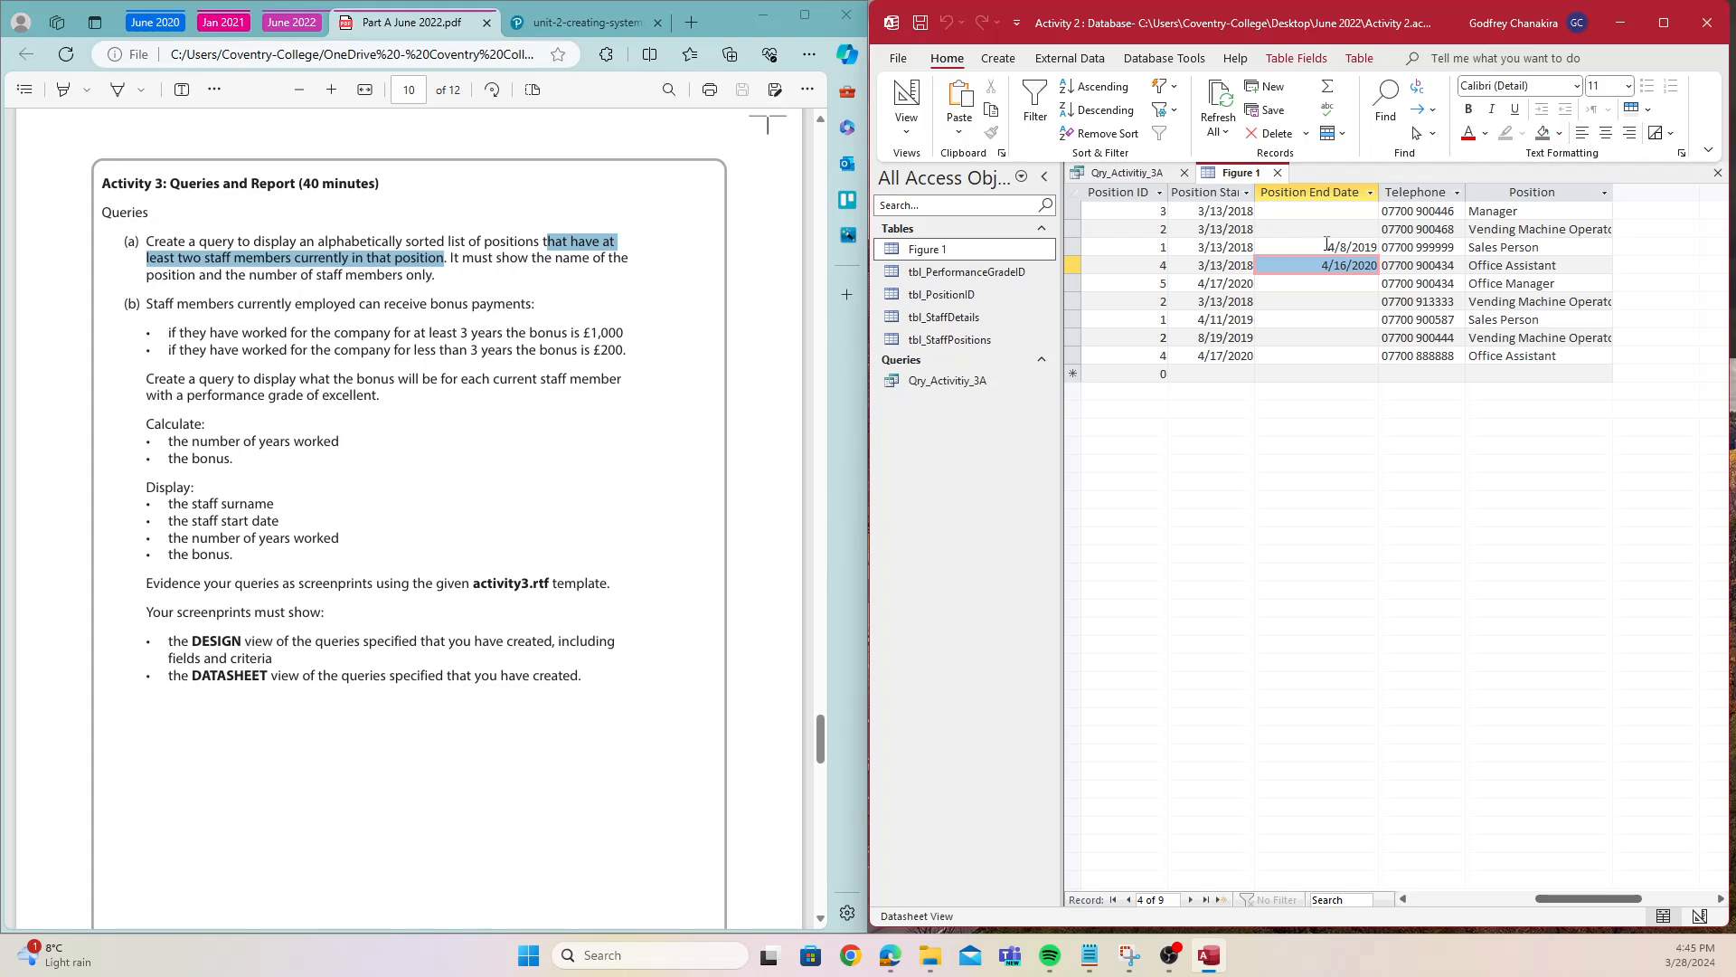
pyautogui.click(1327, 246)
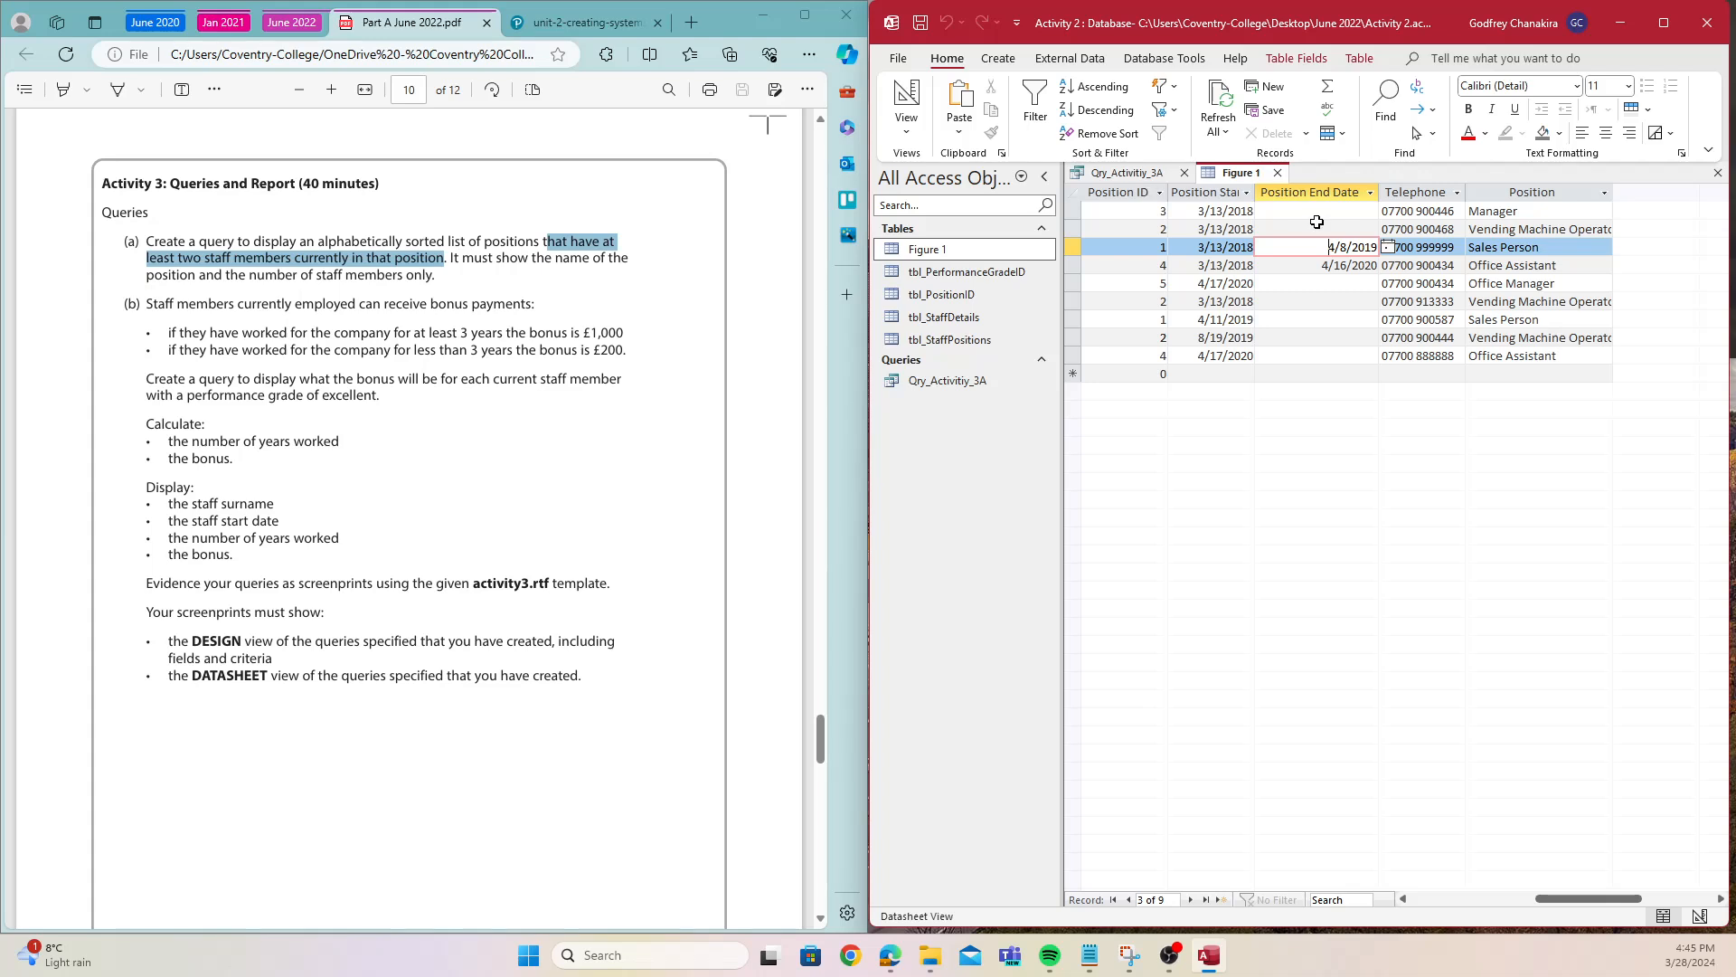
# - Add the Position End Date field to Qry_Activitiy_3A in Design View with the criterion Is Null, and run the query
pyautogui.click(1127, 173)
pyautogui.rightClick(1129, 180)
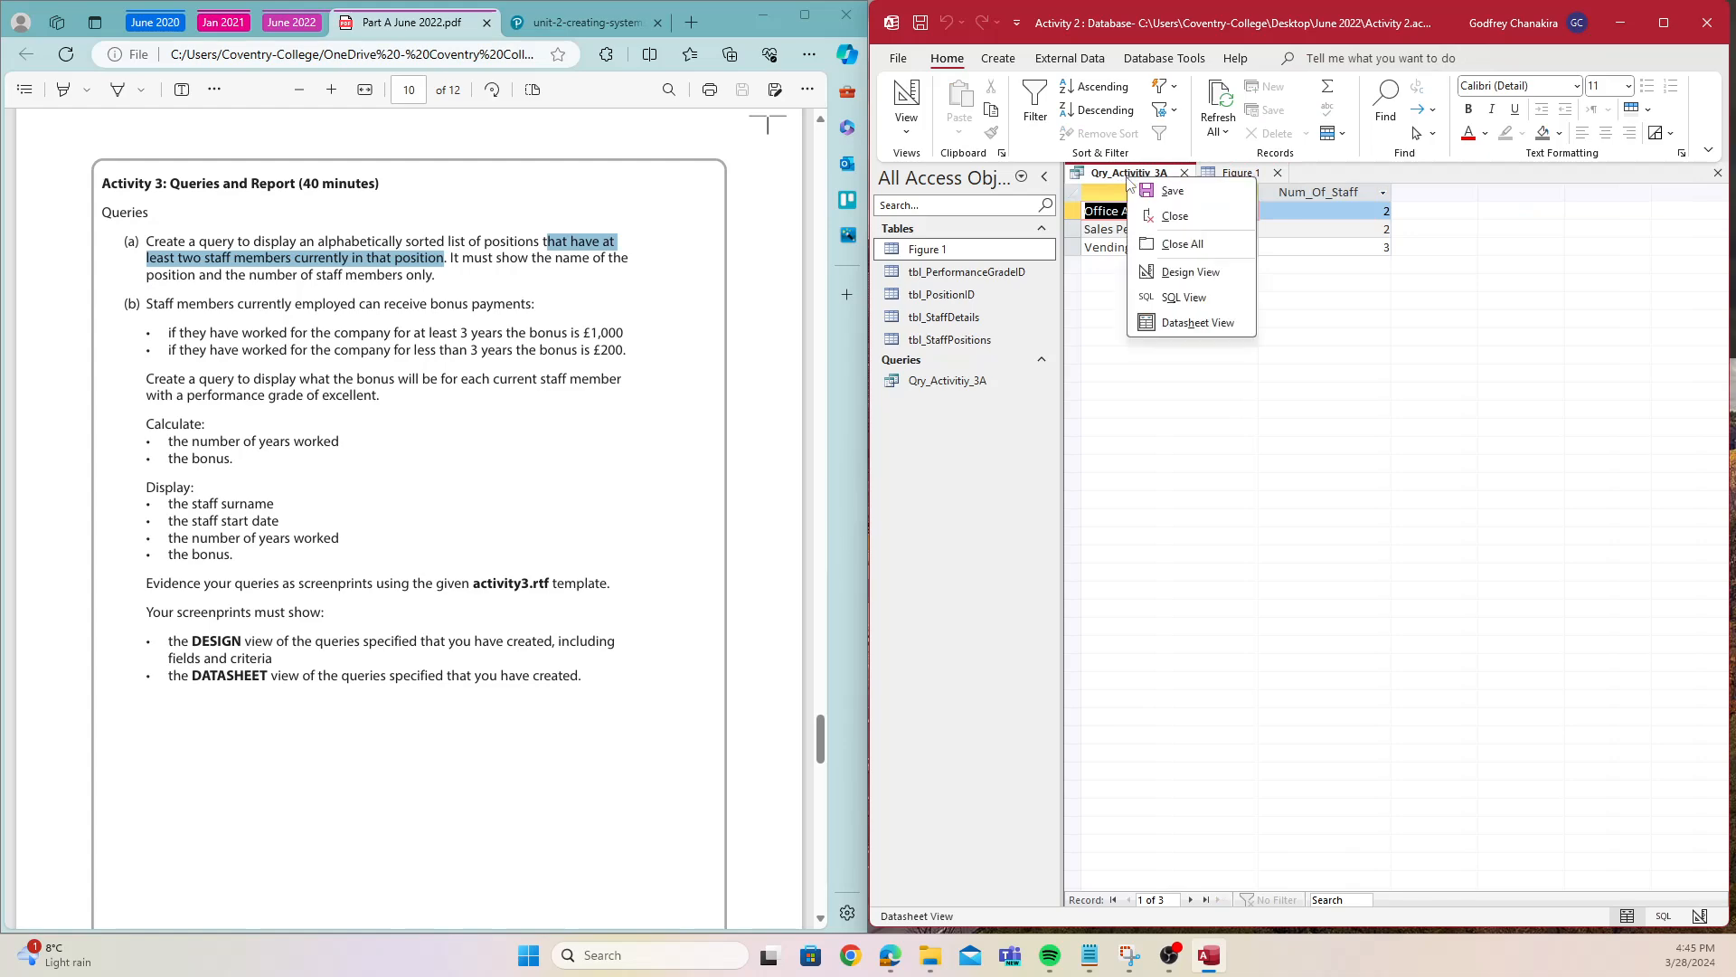
pyautogui.click(1190, 272)
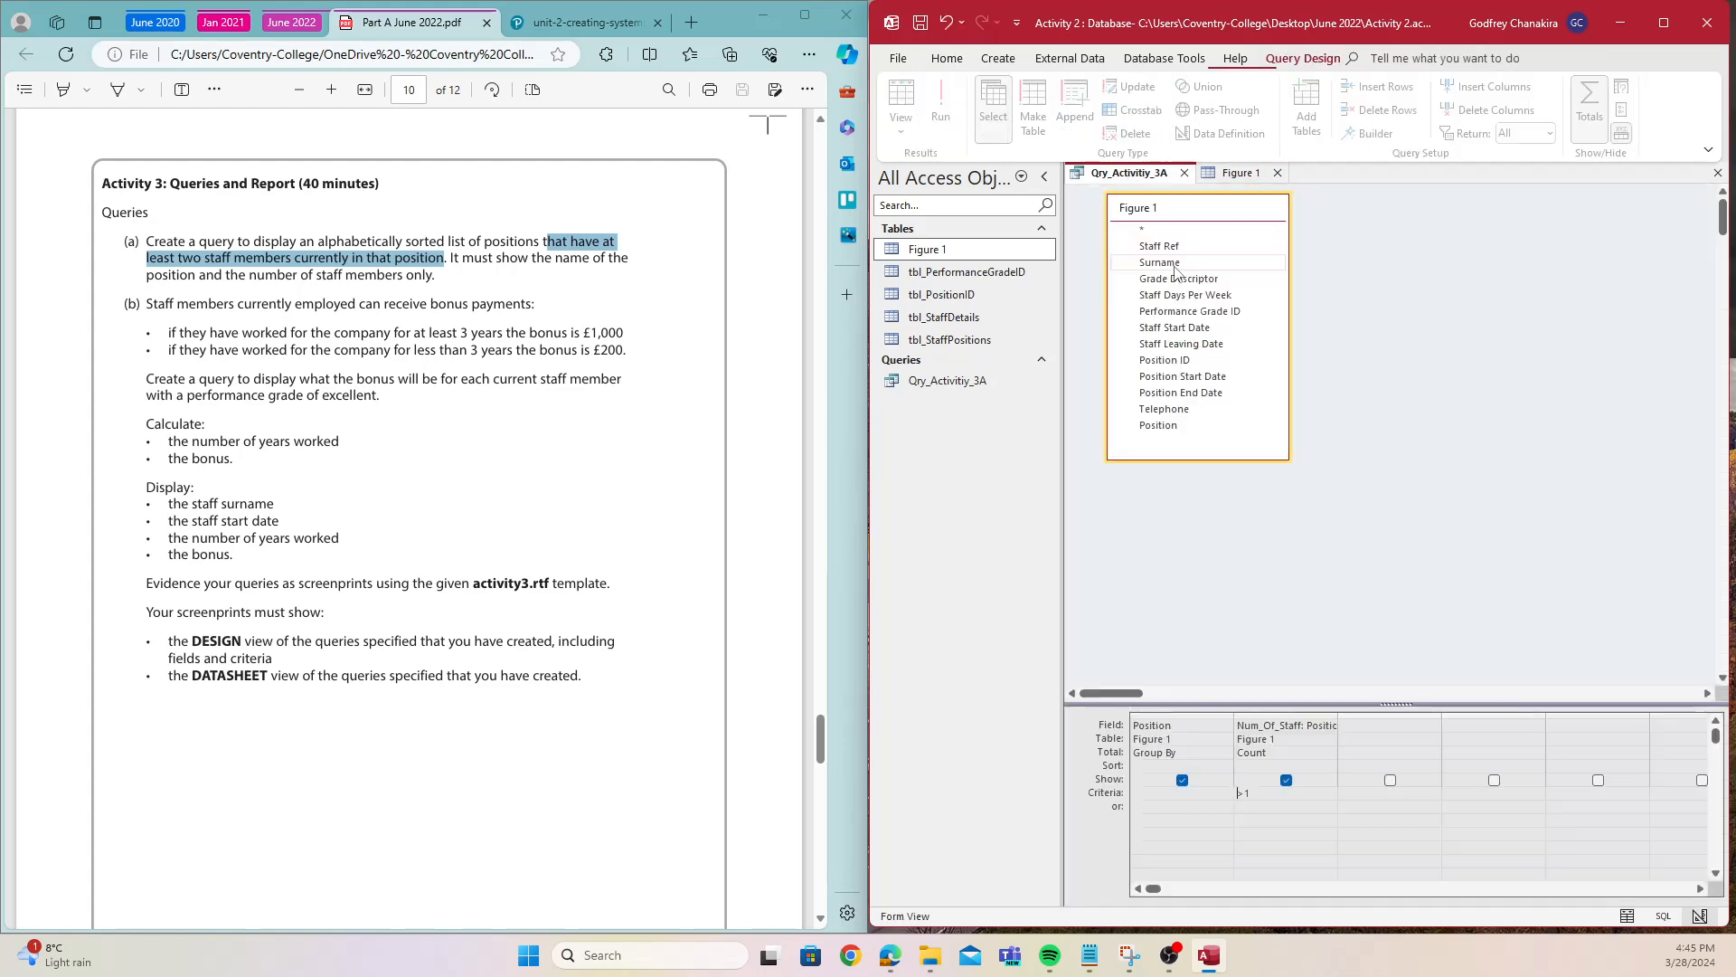
pyautogui.doubleClick(1180, 392)
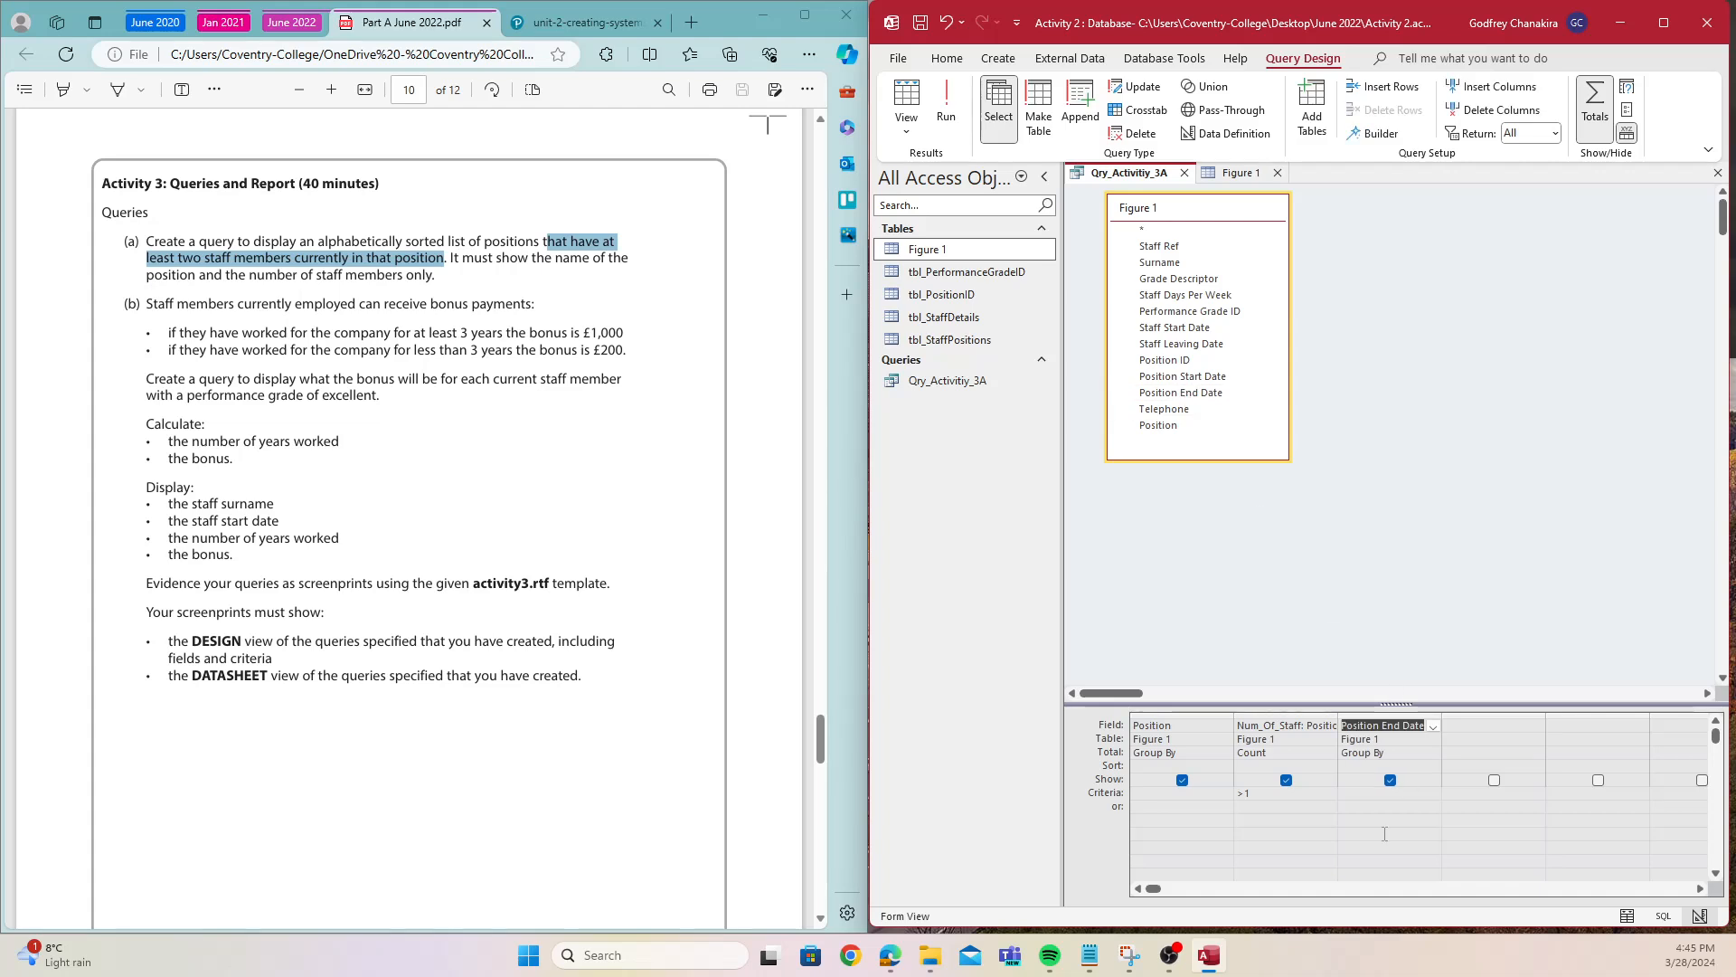
pyautogui.click(1354, 794)
pyautogui.write('Is Nulk')
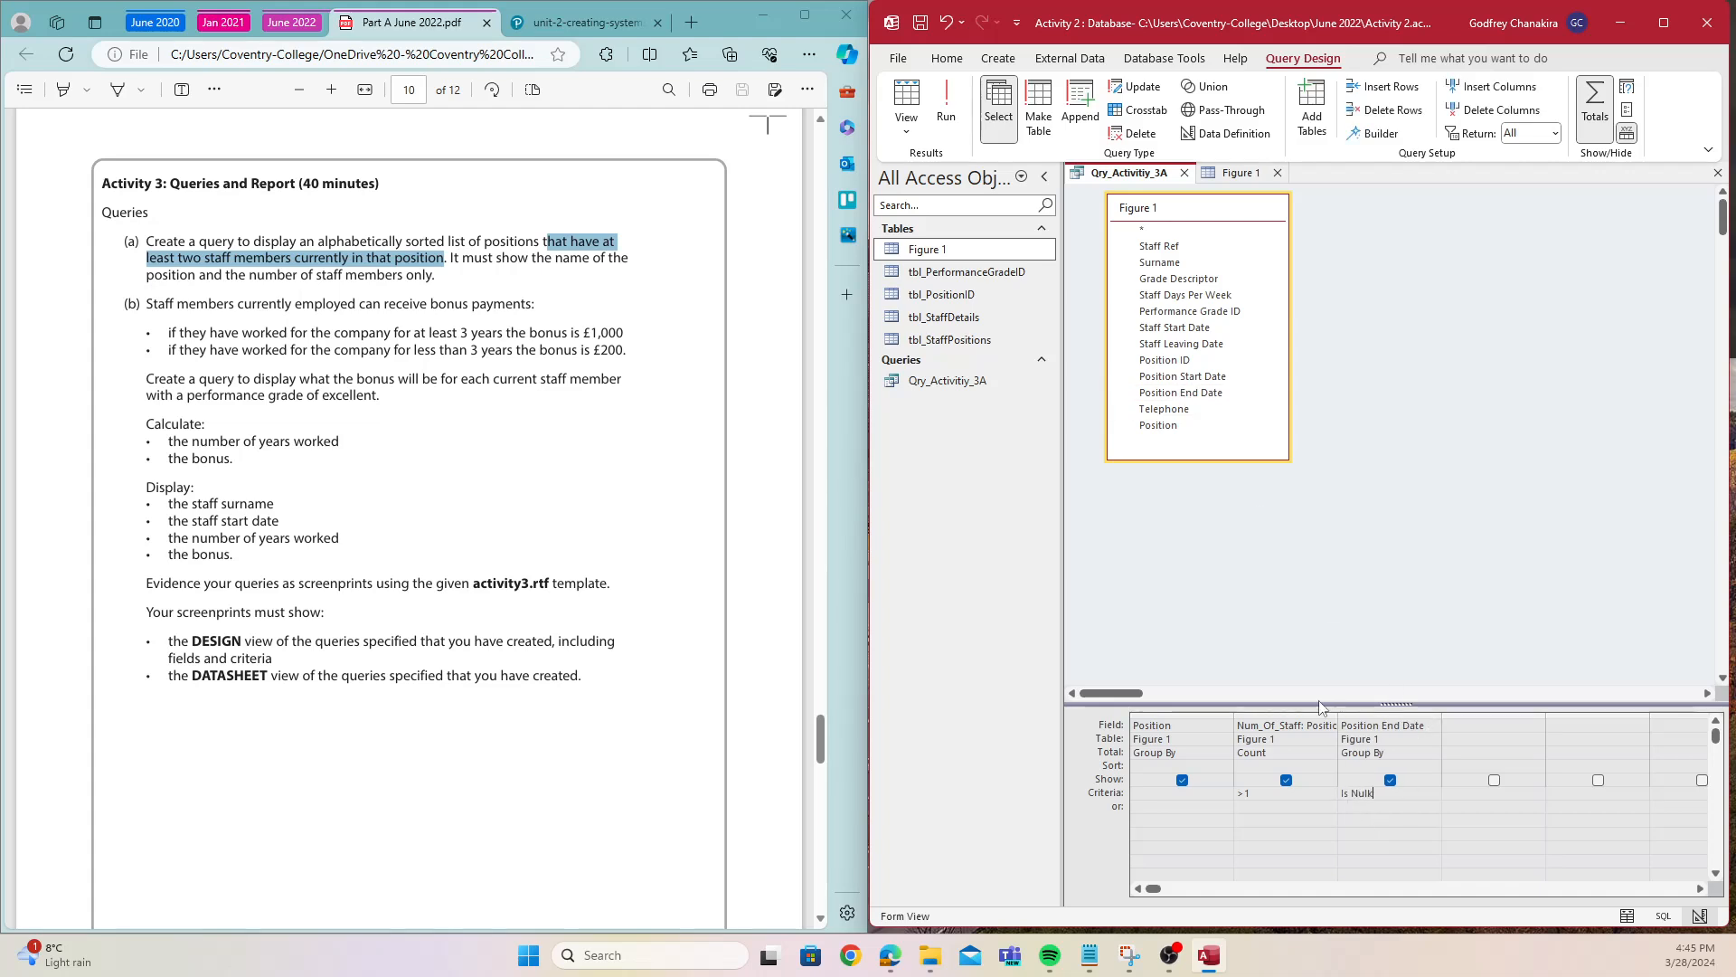
pyautogui.press('BackSpace')
pyautogui.write('l')
pyautogui.click(946, 104)
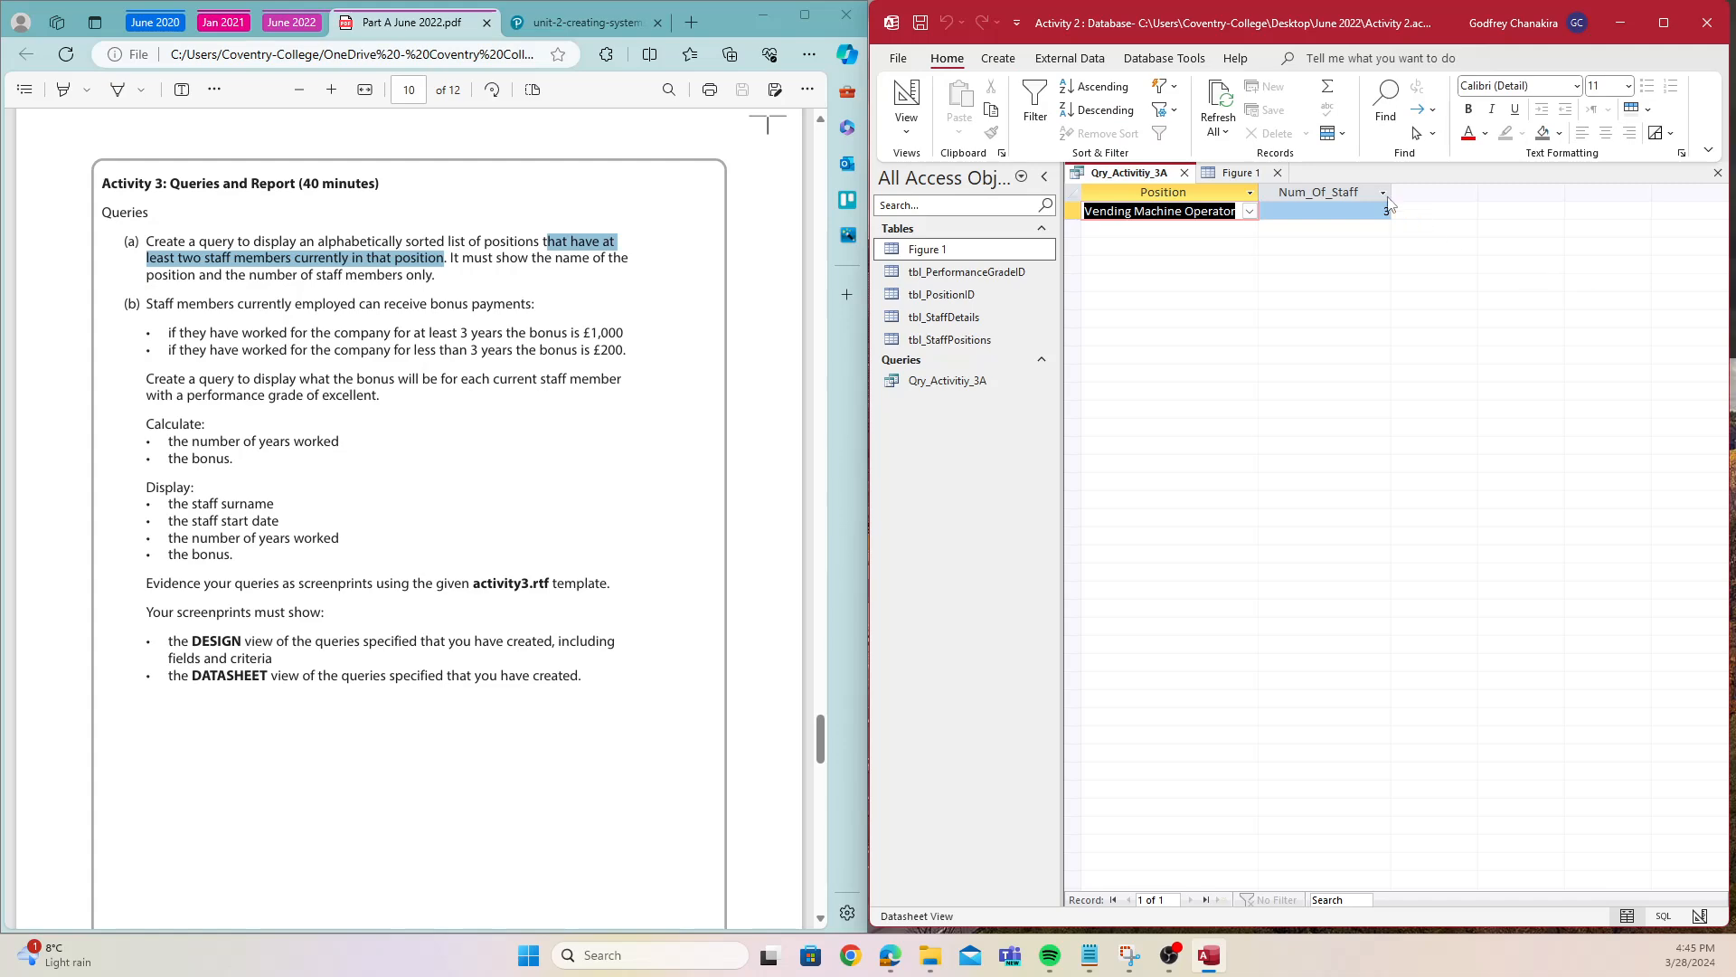
# - Examine the Sales Person and Office Assistant rows in the Figure 1 table, comparing their Position End Date values
pyautogui.click(1237, 173)
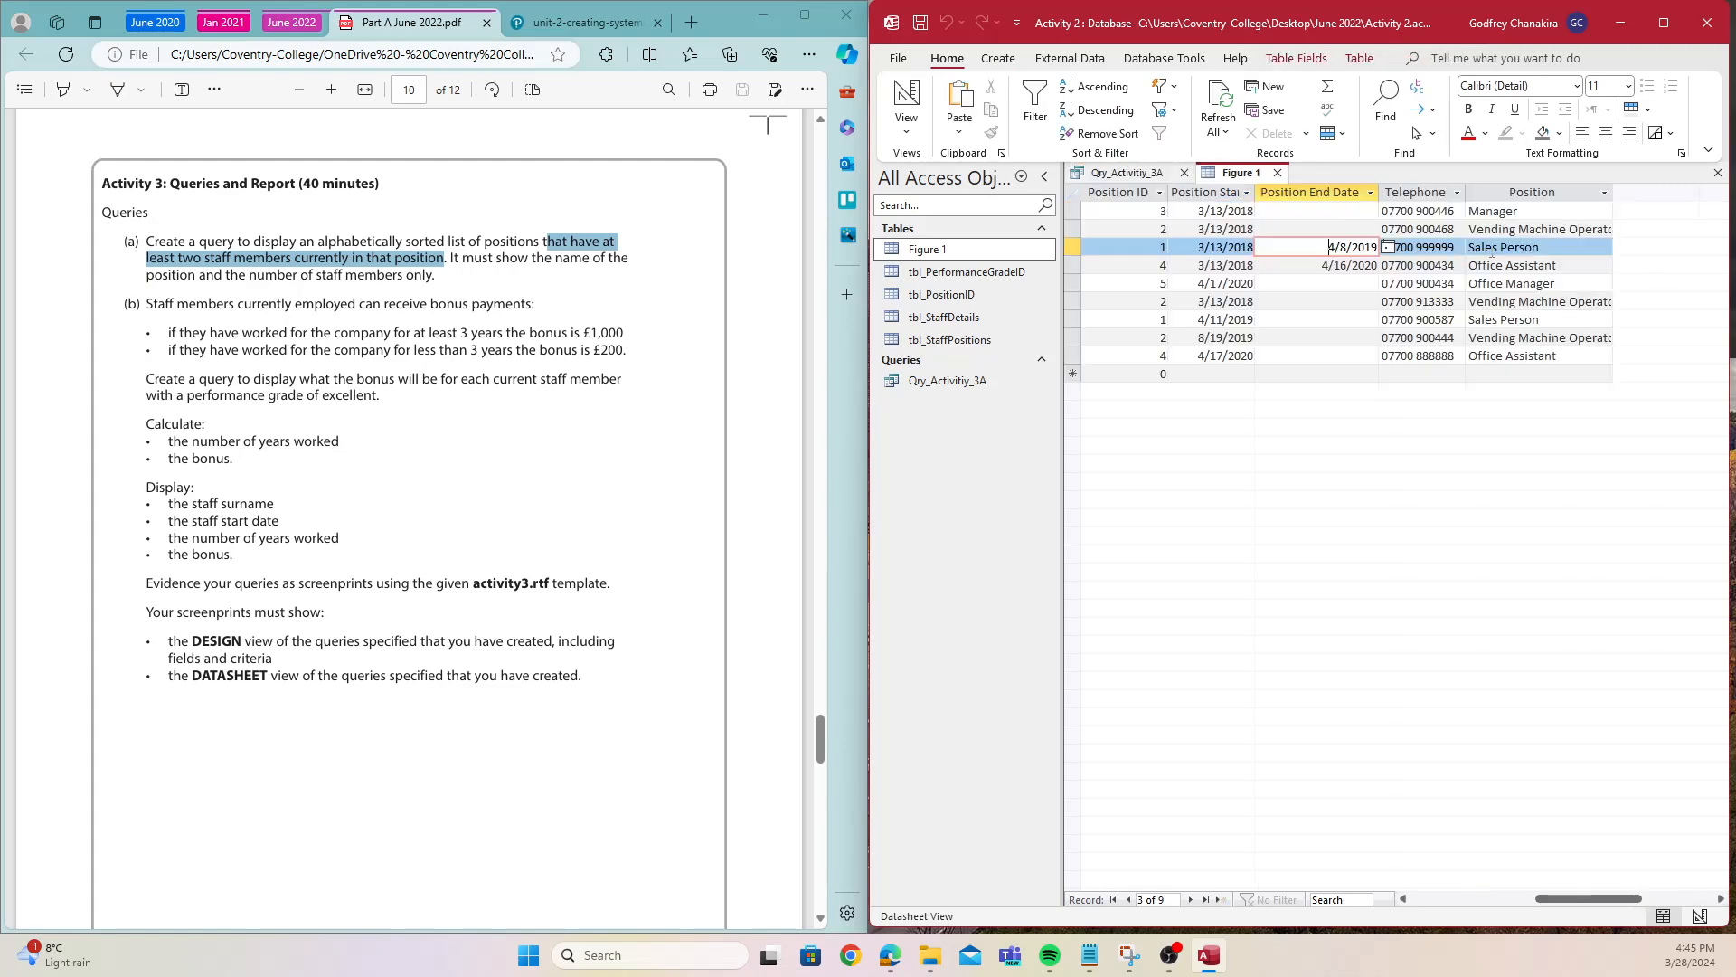
pyautogui.click(1492, 251)
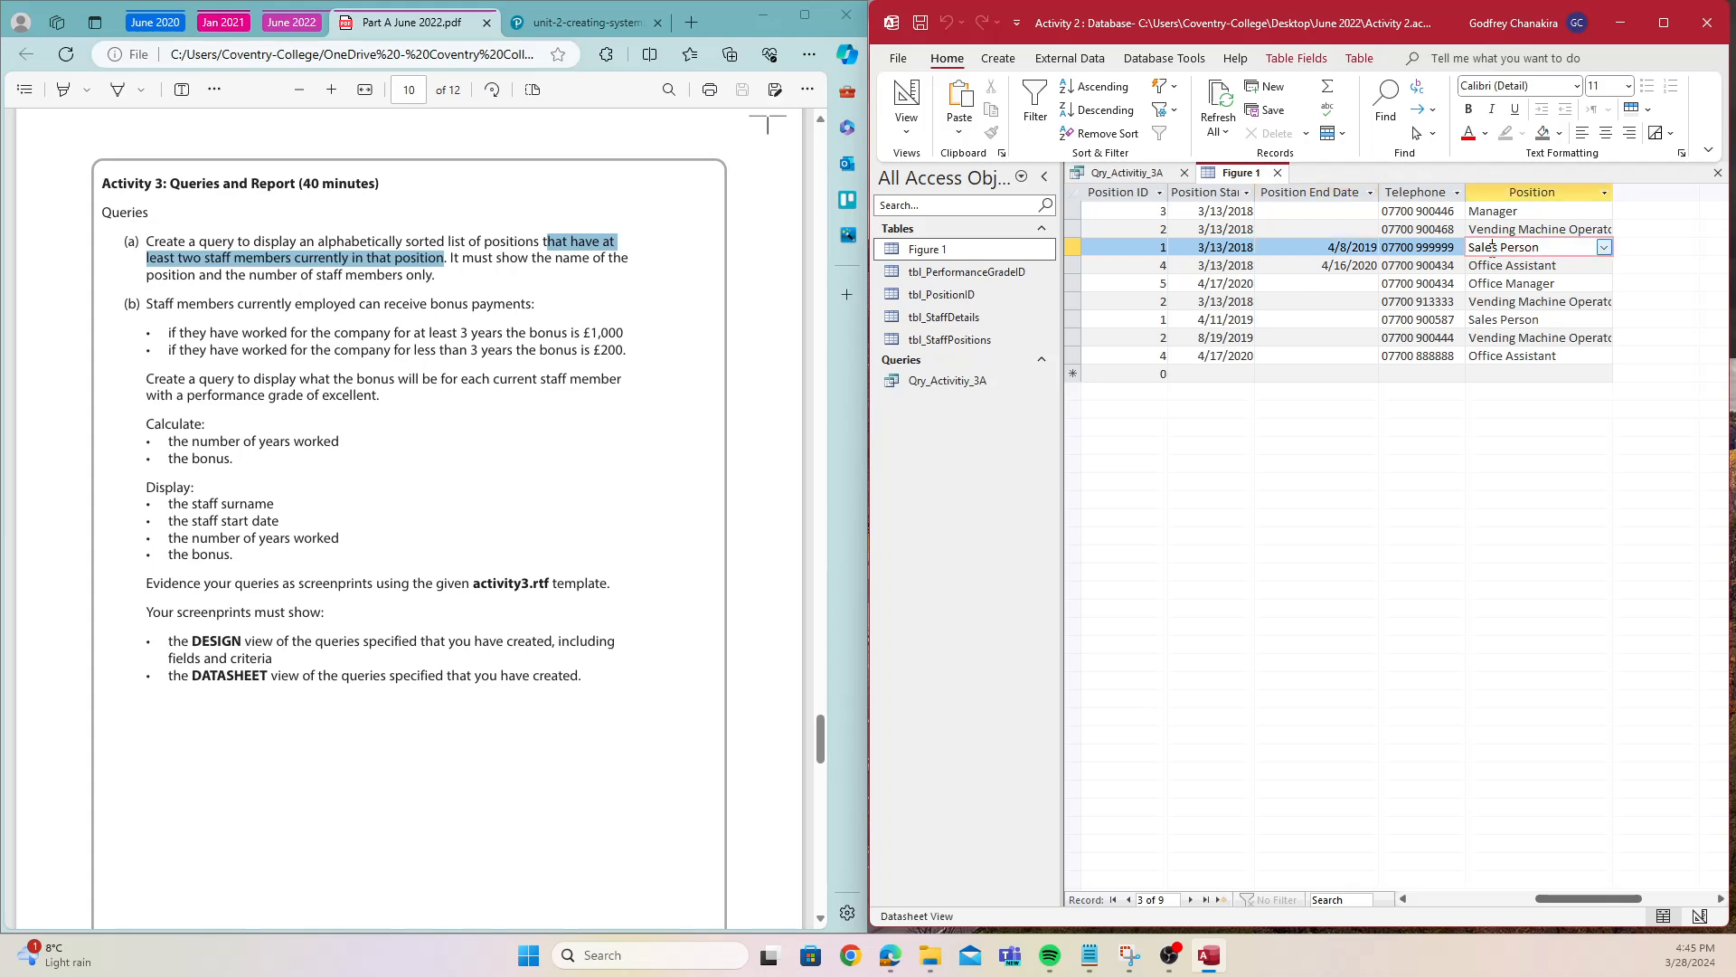
pyautogui.click(1532, 321)
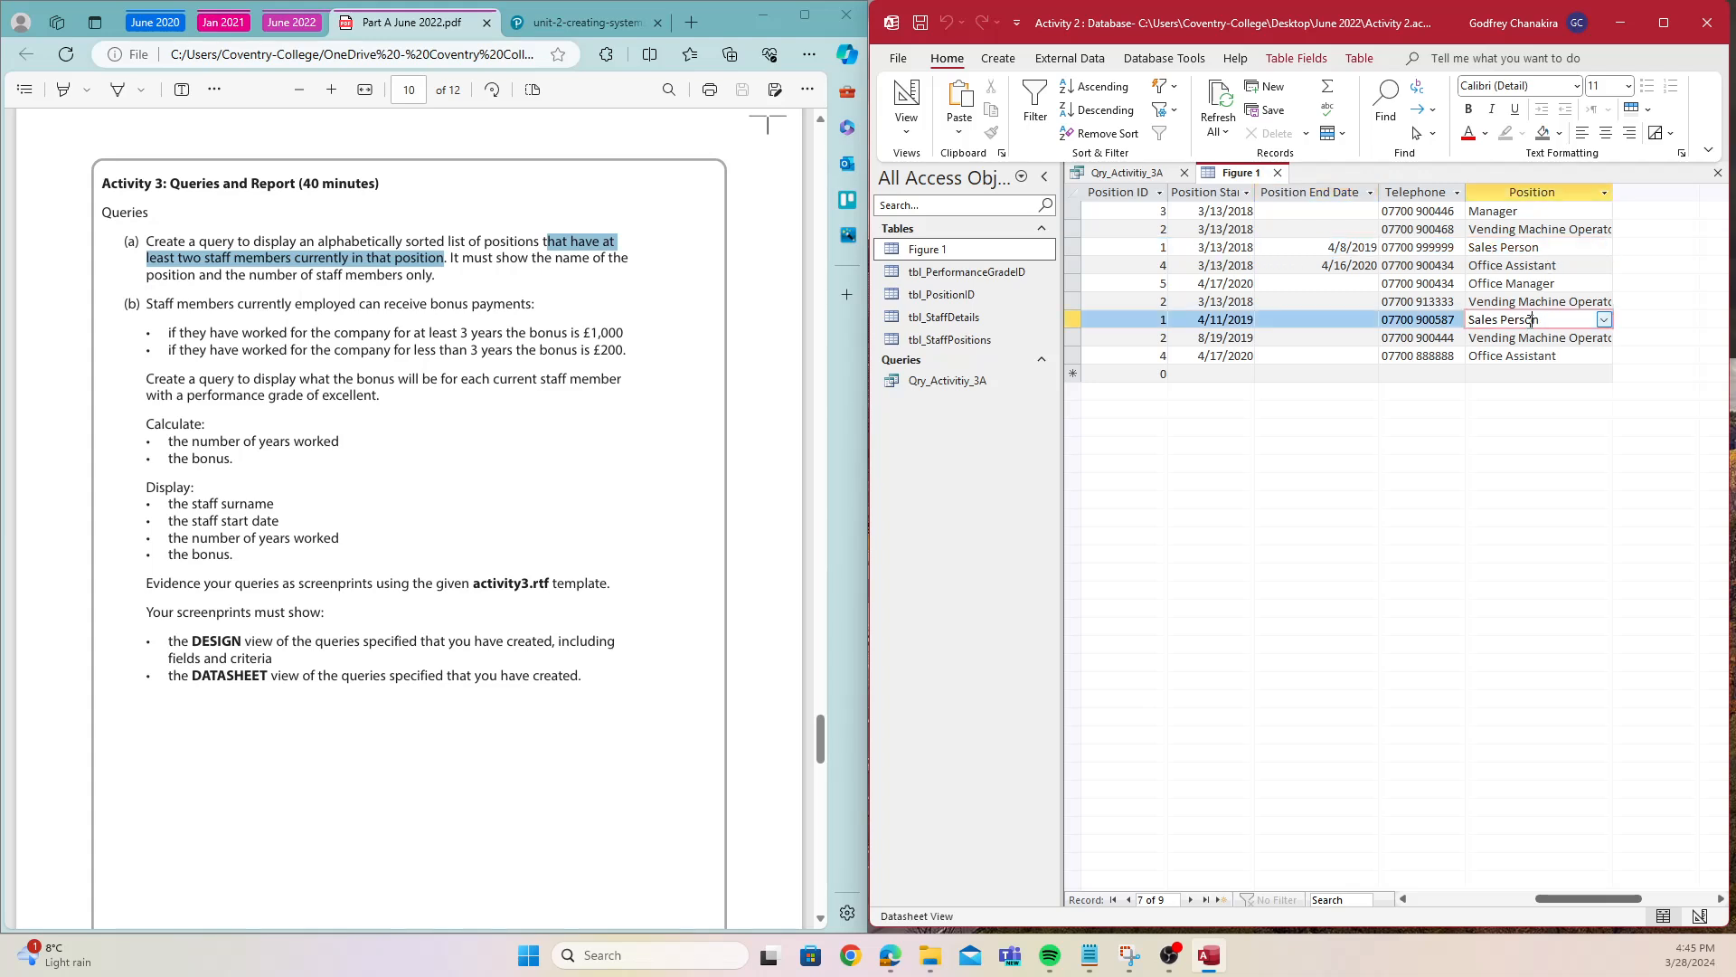
pyautogui.click(1335, 250)
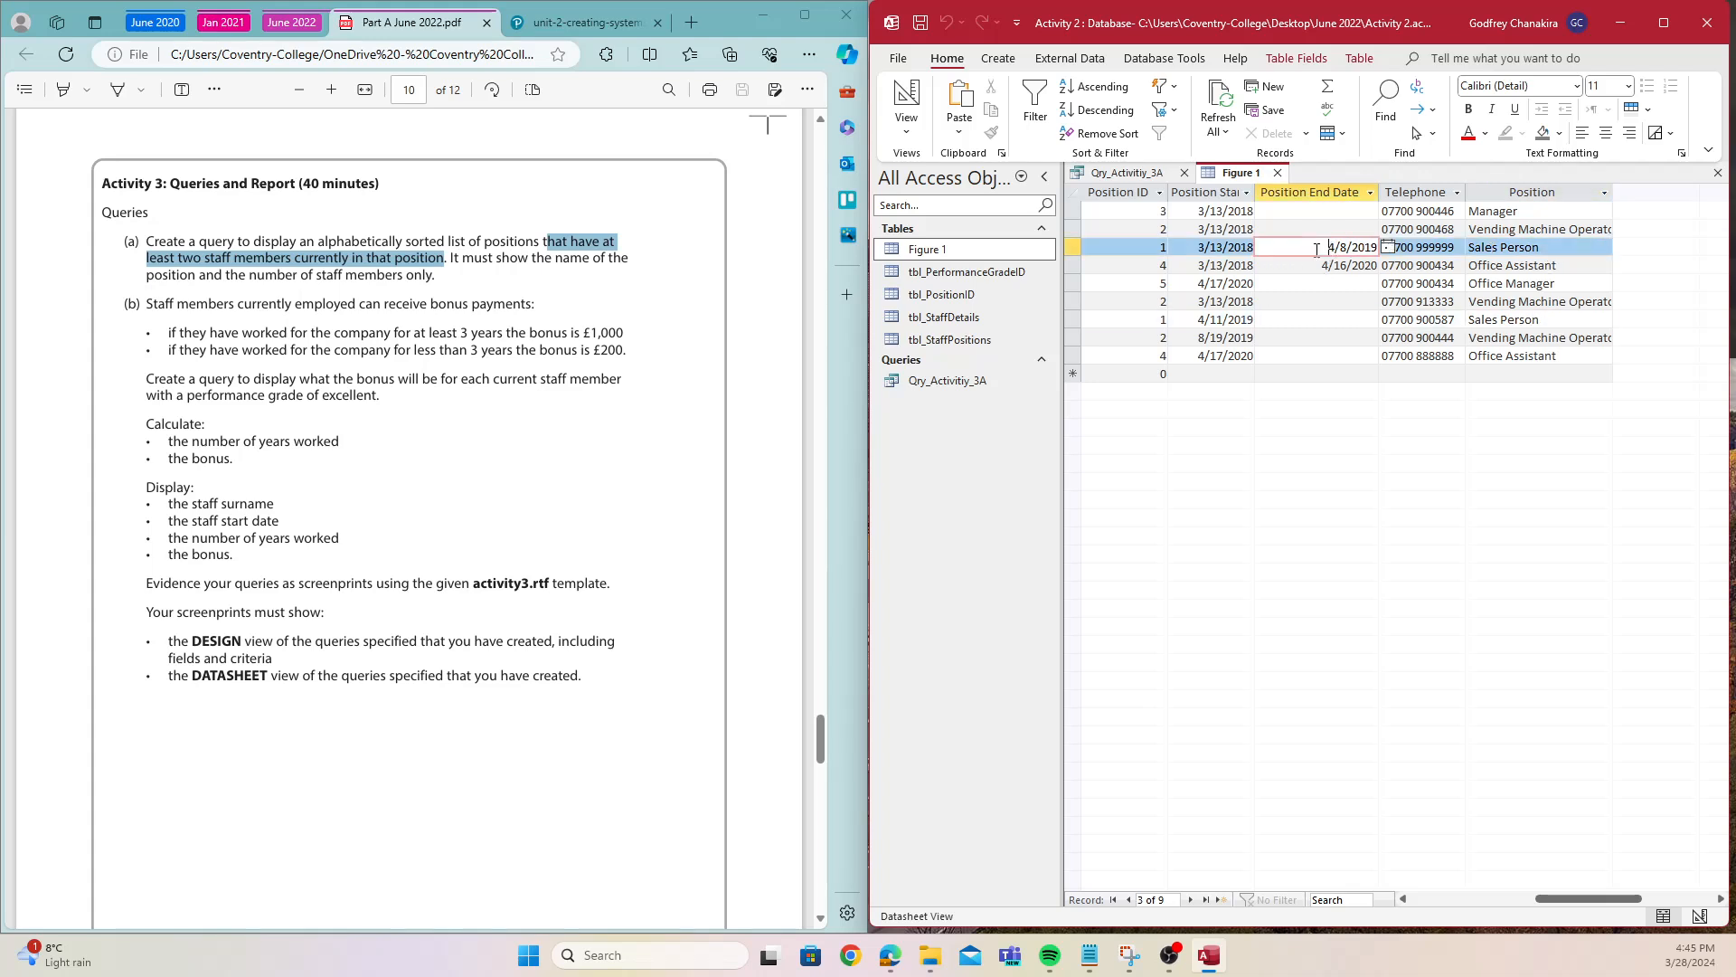
pyautogui.click(1507, 321)
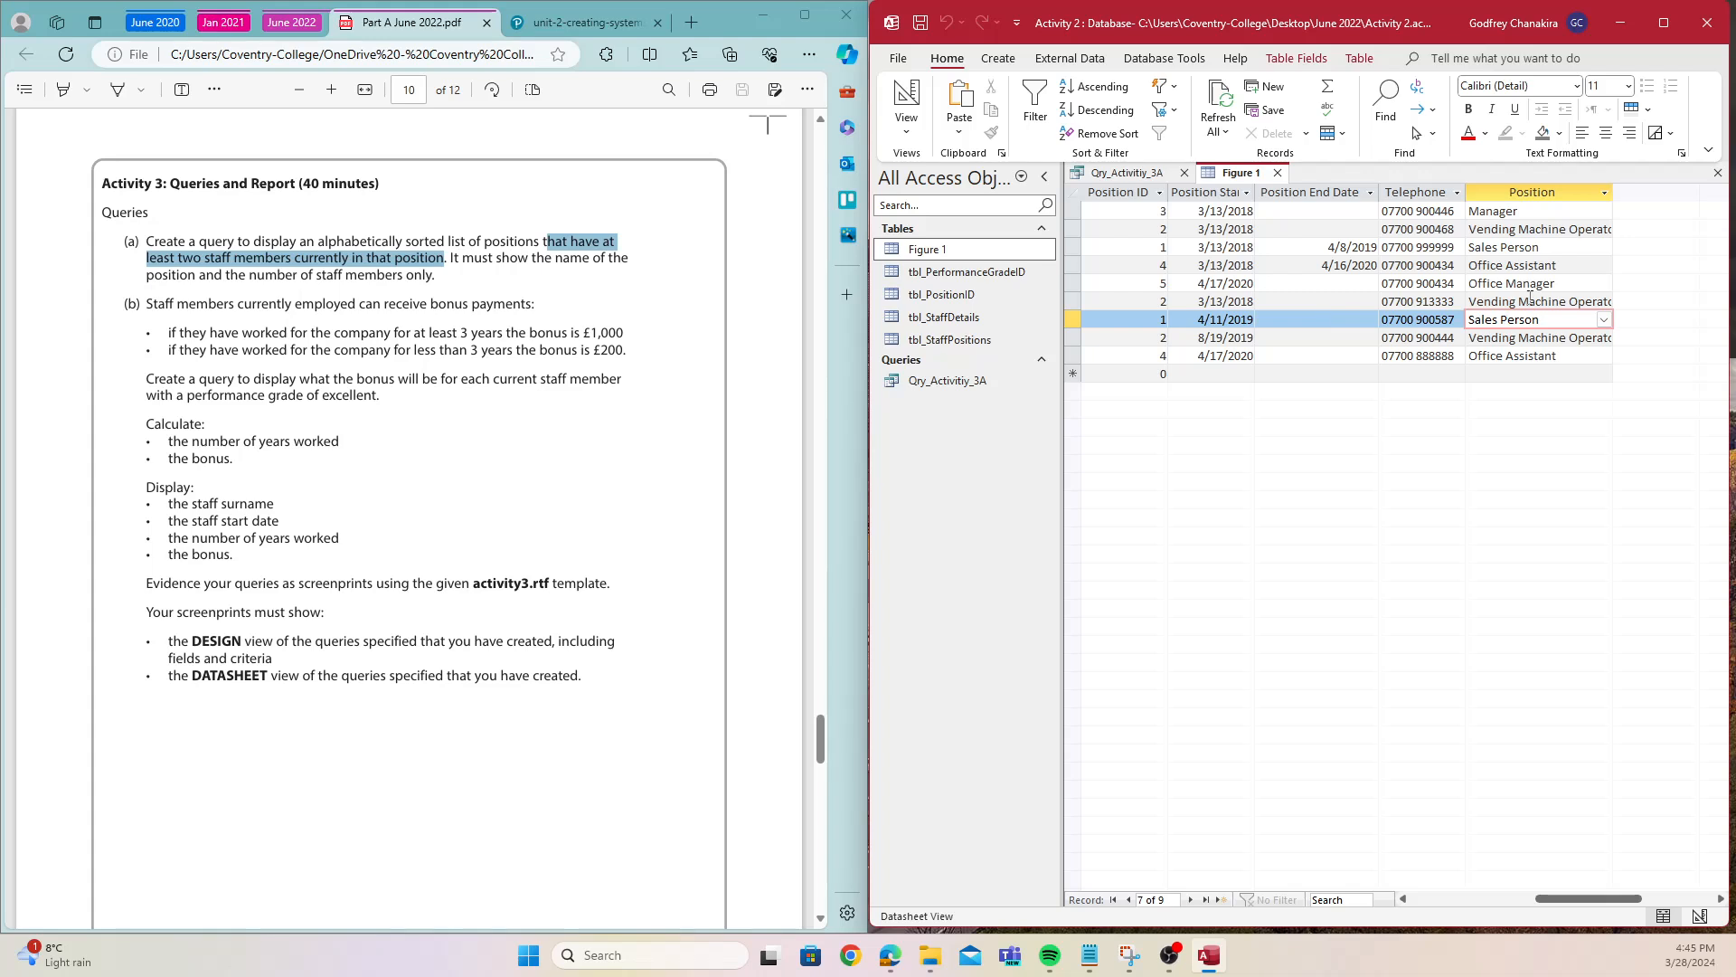
pyautogui.click(1542, 266)
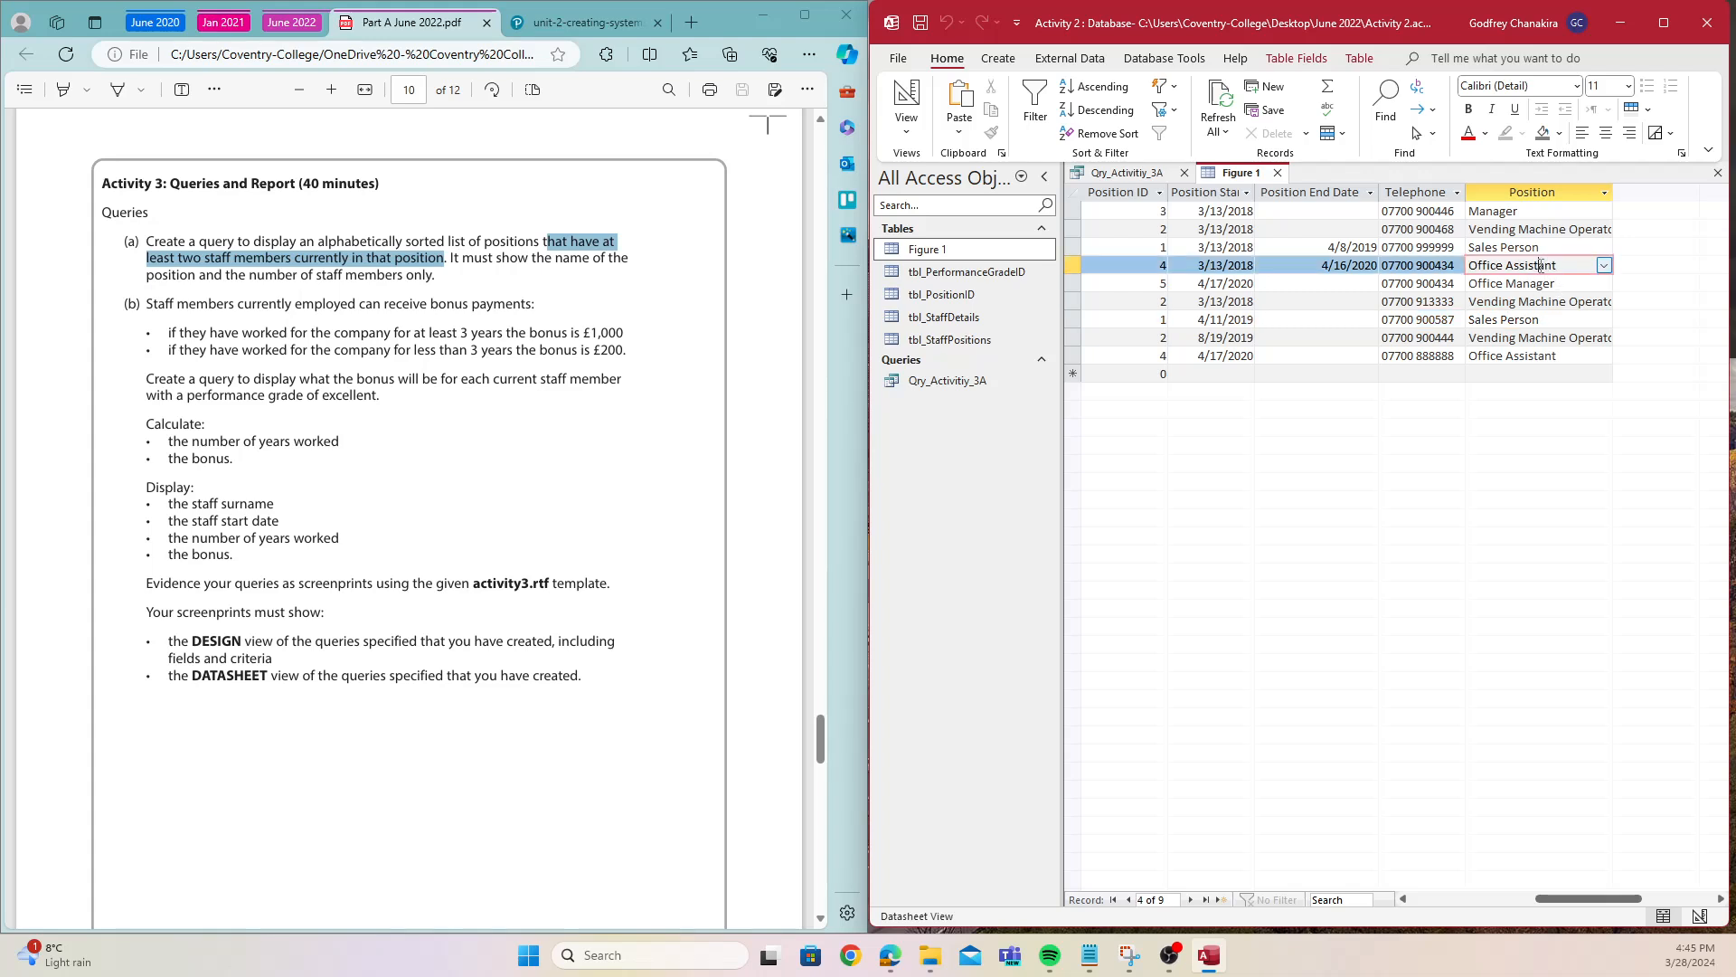
pyautogui.click(1547, 361)
pyautogui.click(1515, 266)
pyautogui.click(1354, 354)
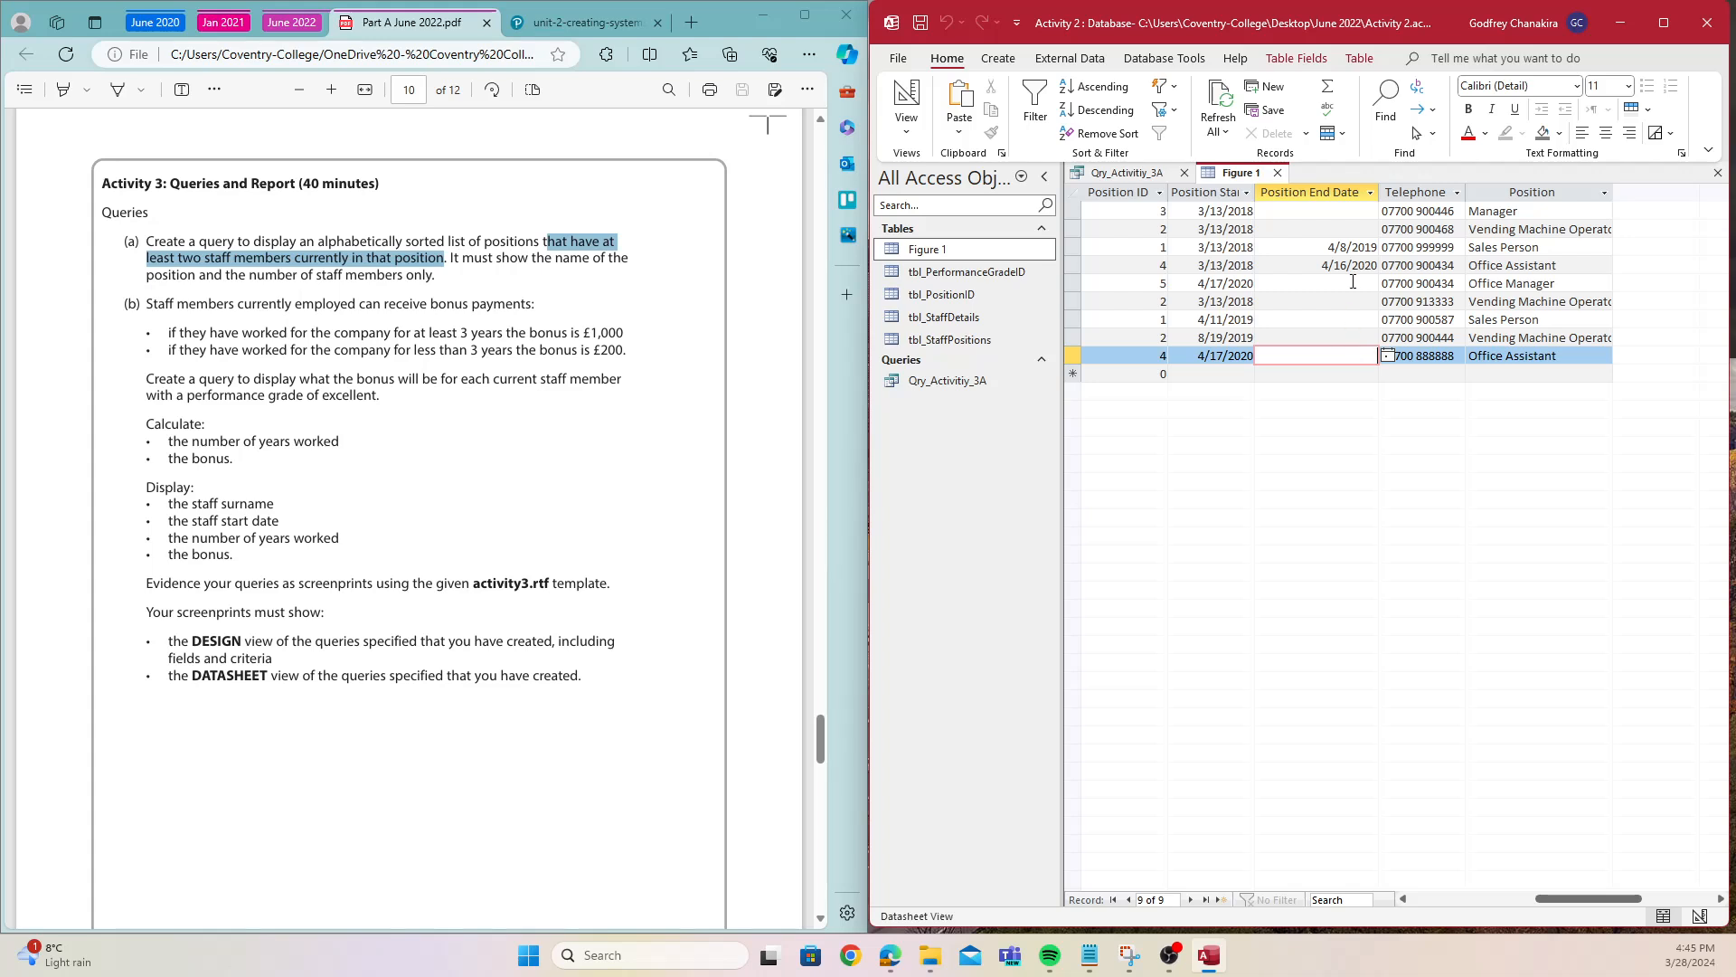
# - Return to the results of Qry_Activitiy_3A and save the query
pyautogui.click(1114, 177)
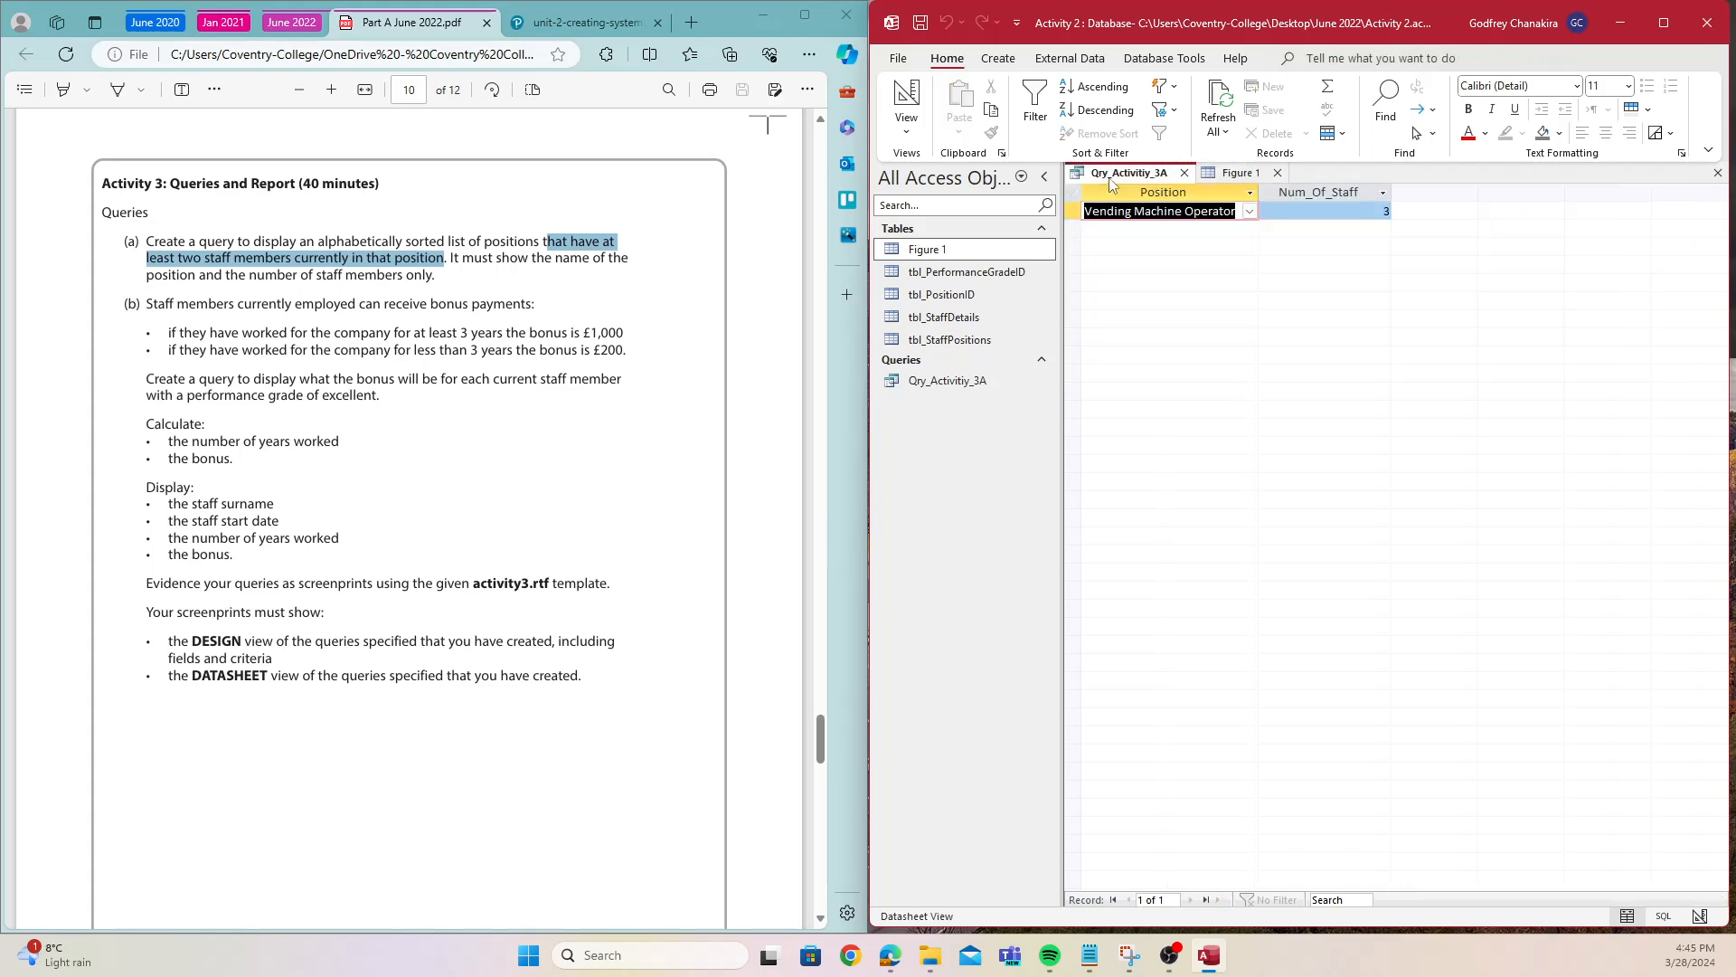
pyautogui.rightClick(1112, 183)
pyautogui.click(1151, 193)
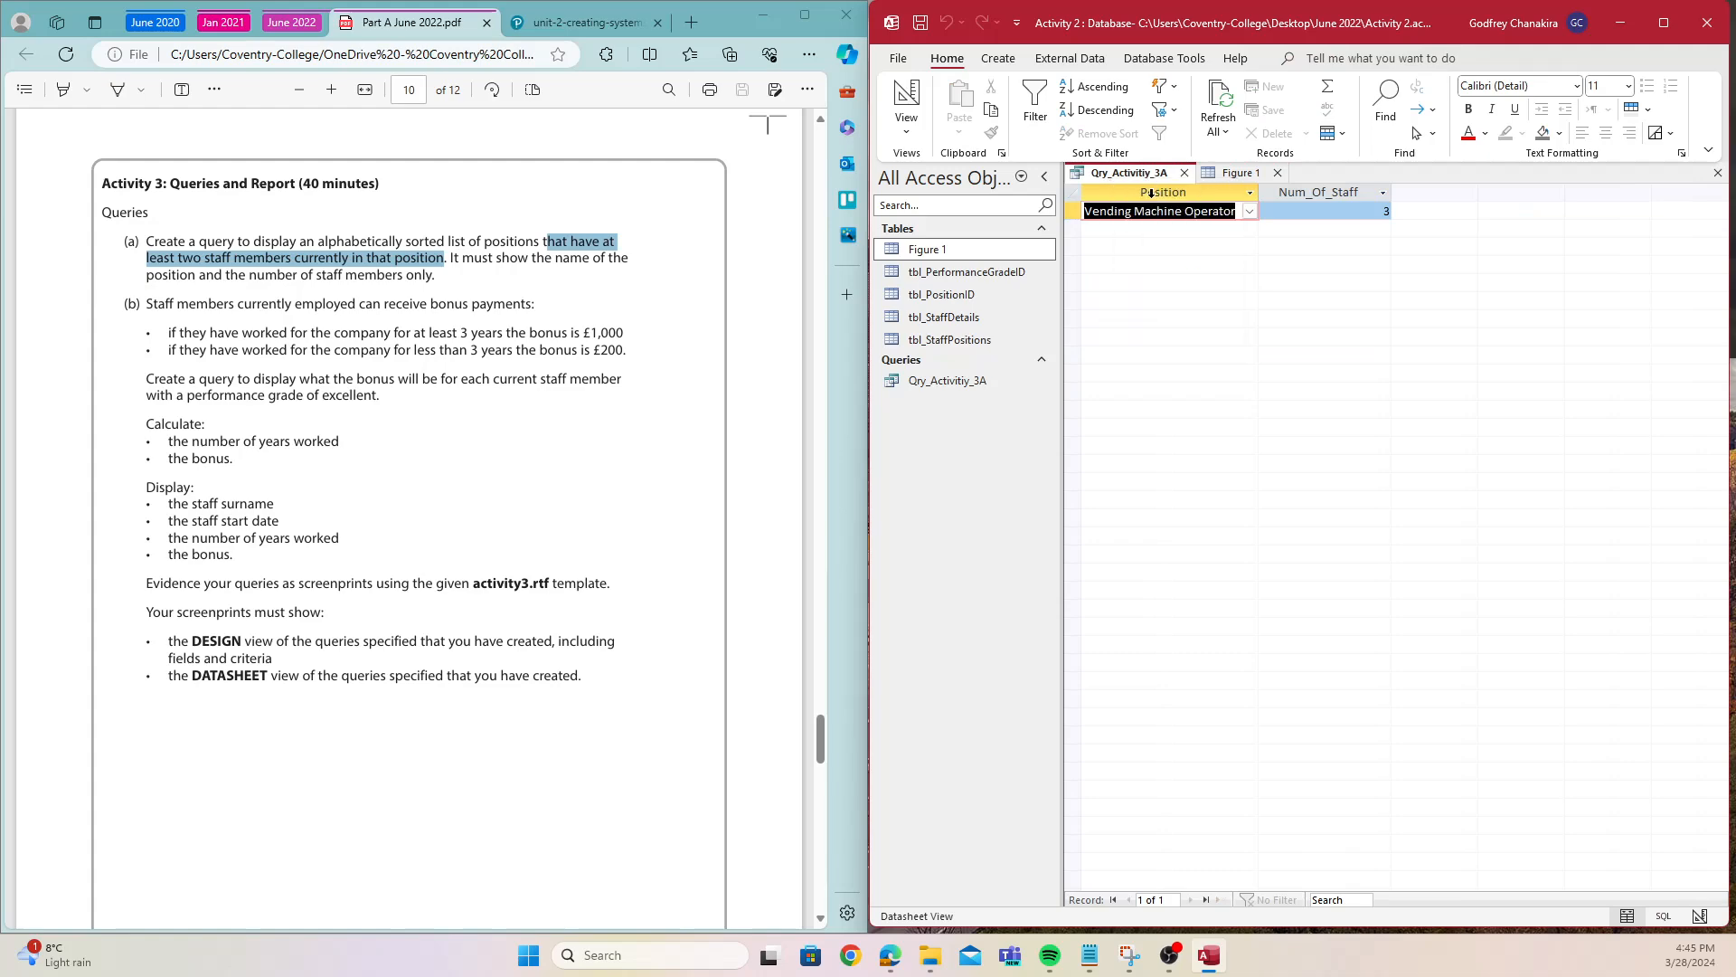